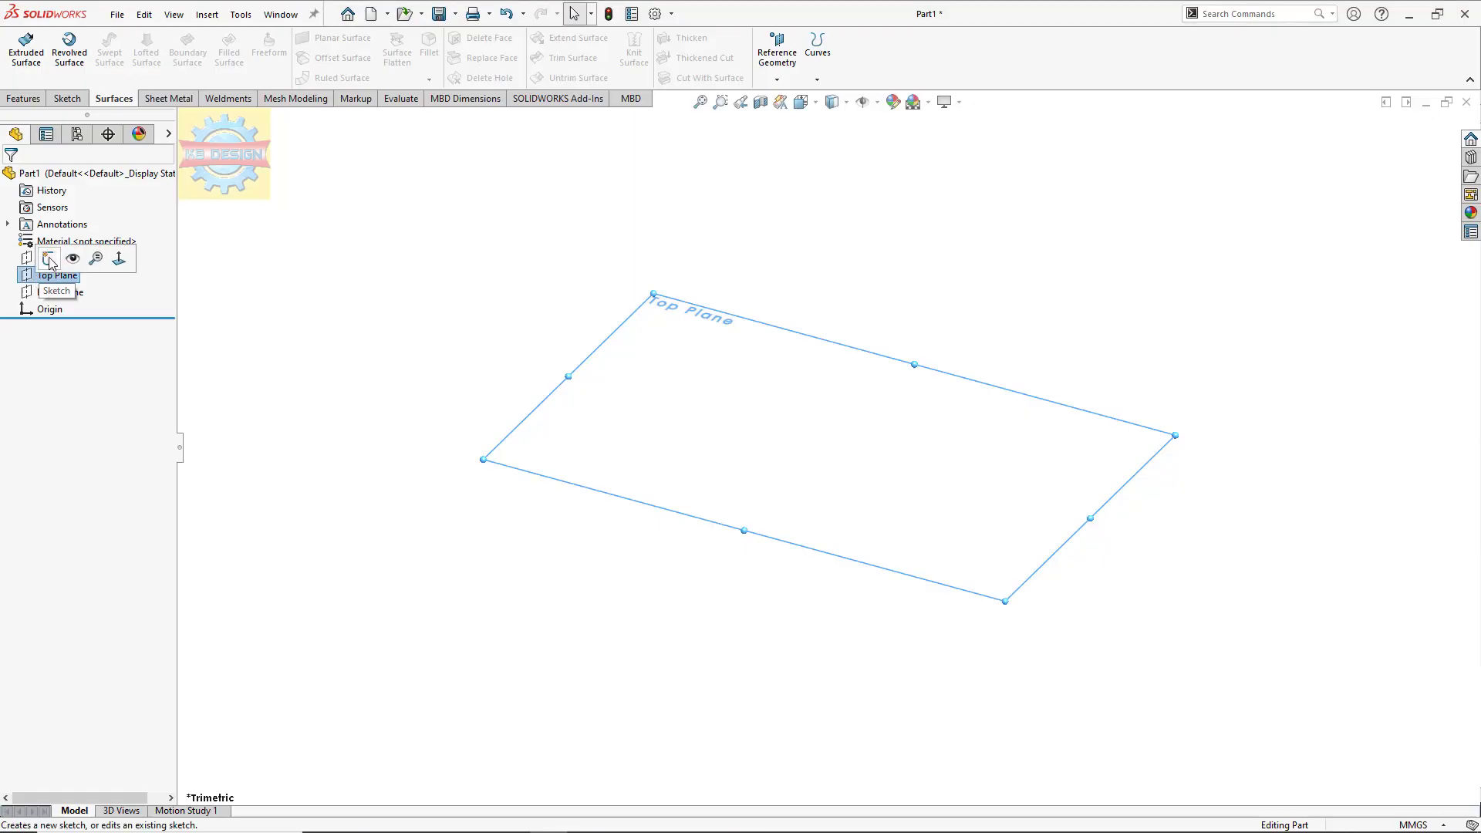
Step: Draw a circle centred on the origin in a new Top Plane sketch
{"action": "left_click", "coordinate": [32, 256]}
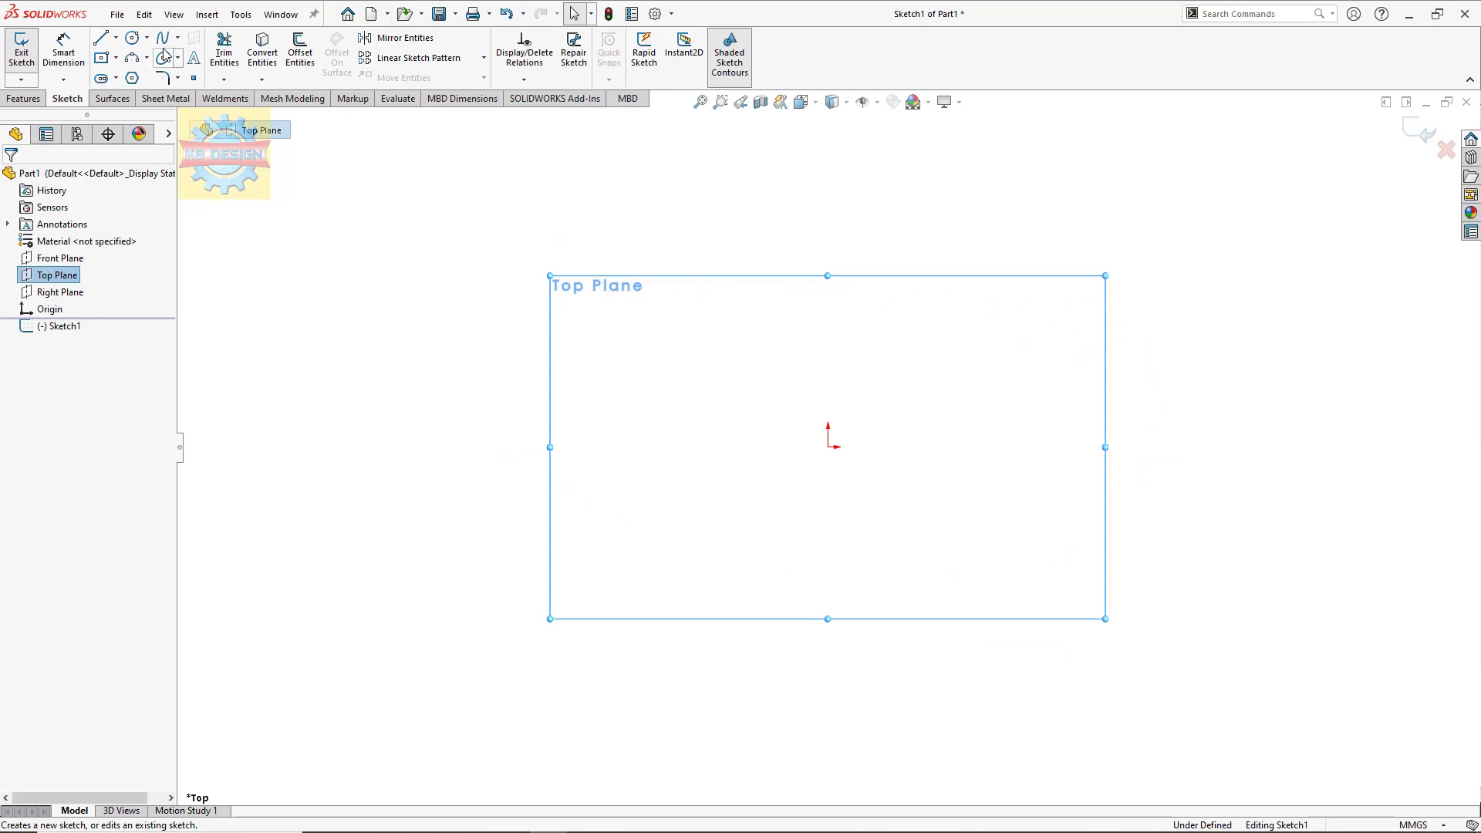
{"action": "left_click", "coordinate": [132, 38]}
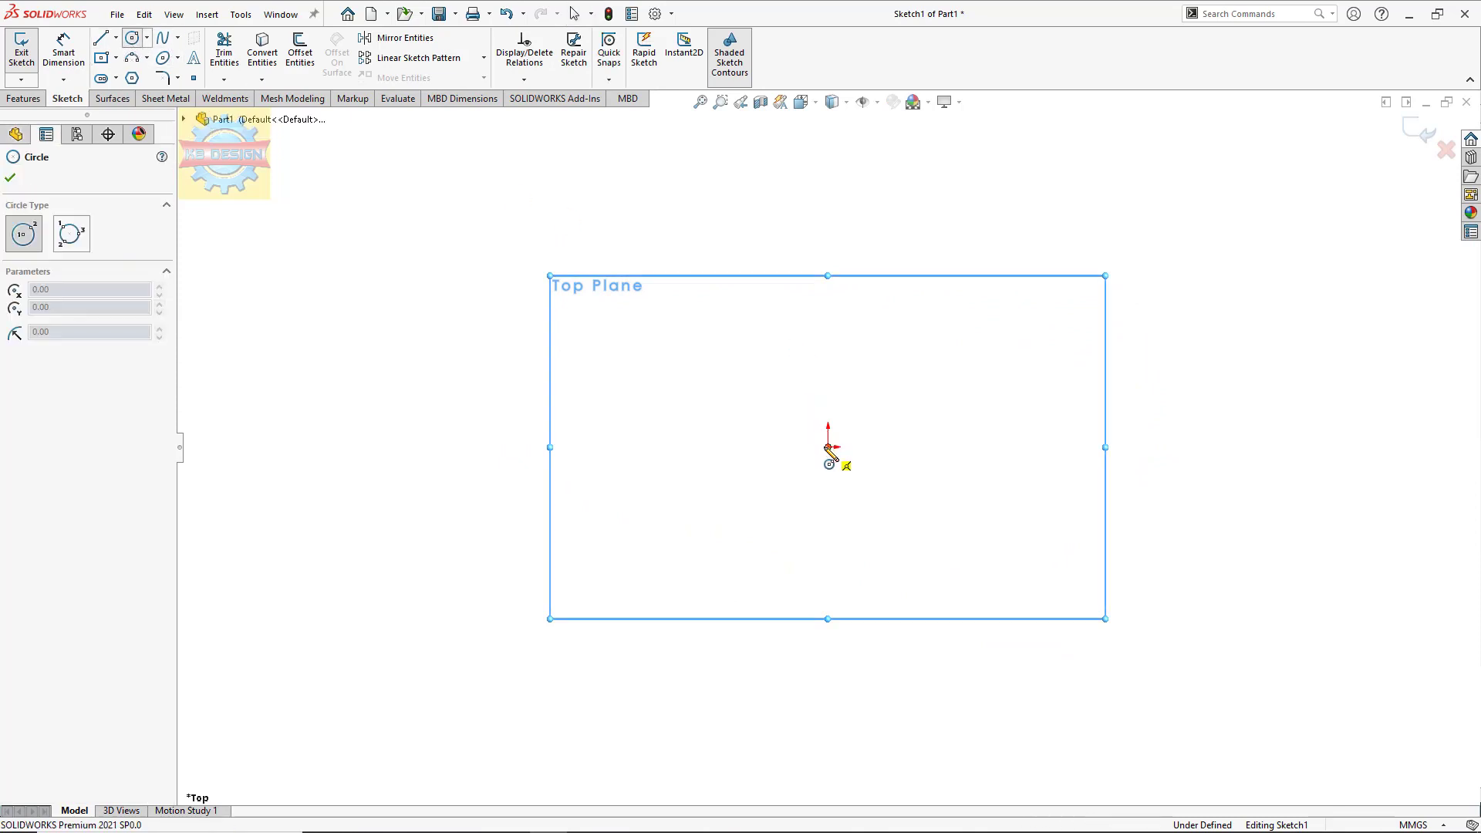
{"action": "left_click", "coordinate": [829, 446]}
{"action": "left_click", "coordinate": [927, 311]}
Step: Dimension the circle to a 300 mm diameter and start a Swept Boss/Base
{"action": "left_click", "coordinate": [64, 48]}
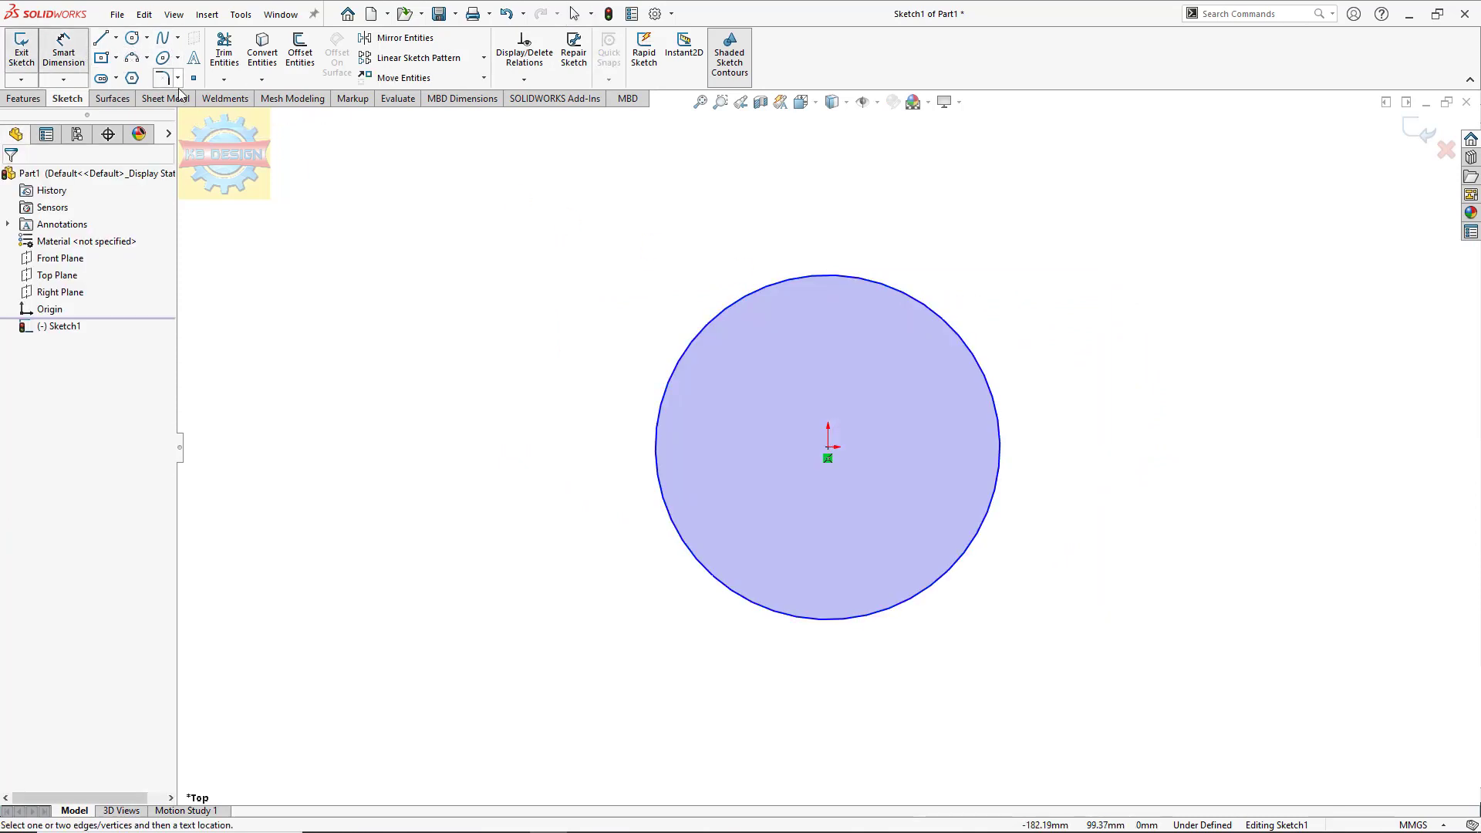
{"action": "left_click", "coordinate": [741, 303]}
{"action": "left_click", "coordinate": [765, 351]}
{"action": "type", "text": "300"}
{"action": "key", "text": "Return"}
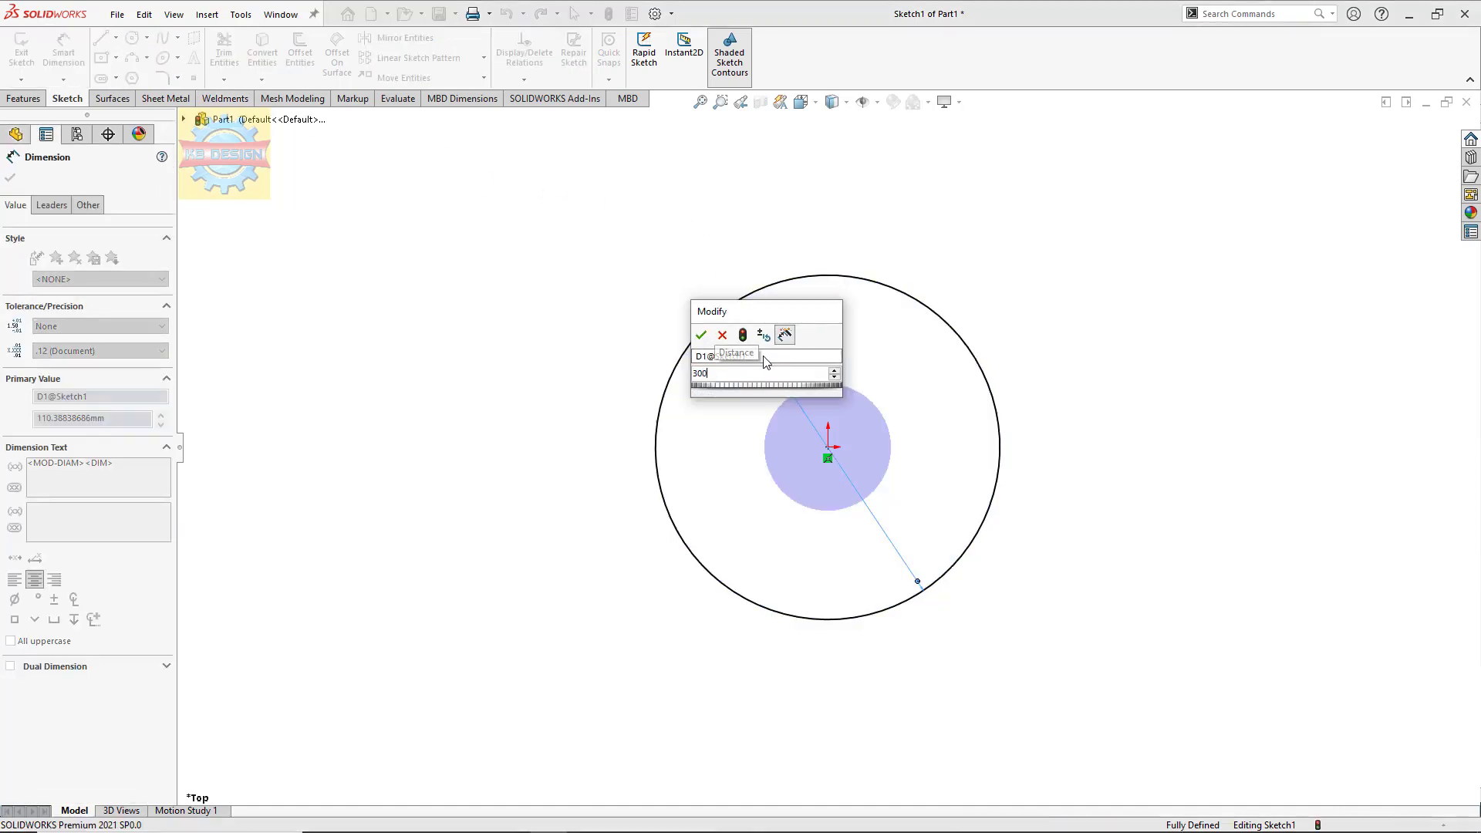
{"action": "left_click", "coordinate": [31, 98]}
{"action": "left_click", "coordinate": [147, 38]}
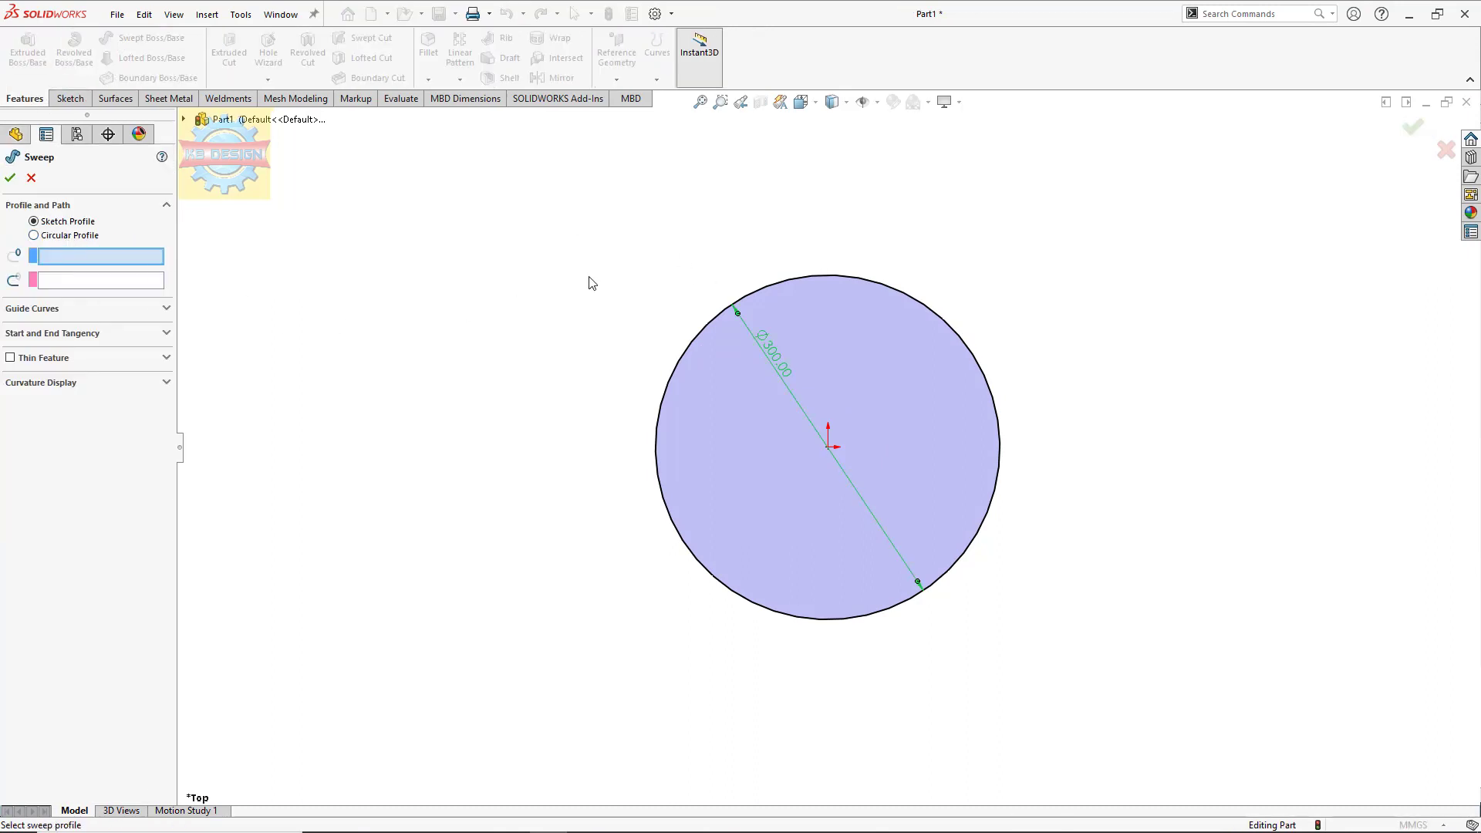
Step: Sweep a 20 mm circular profile along Sketch1's circle to form the ring
{"action": "left_click", "coordinate": [34, 235]}
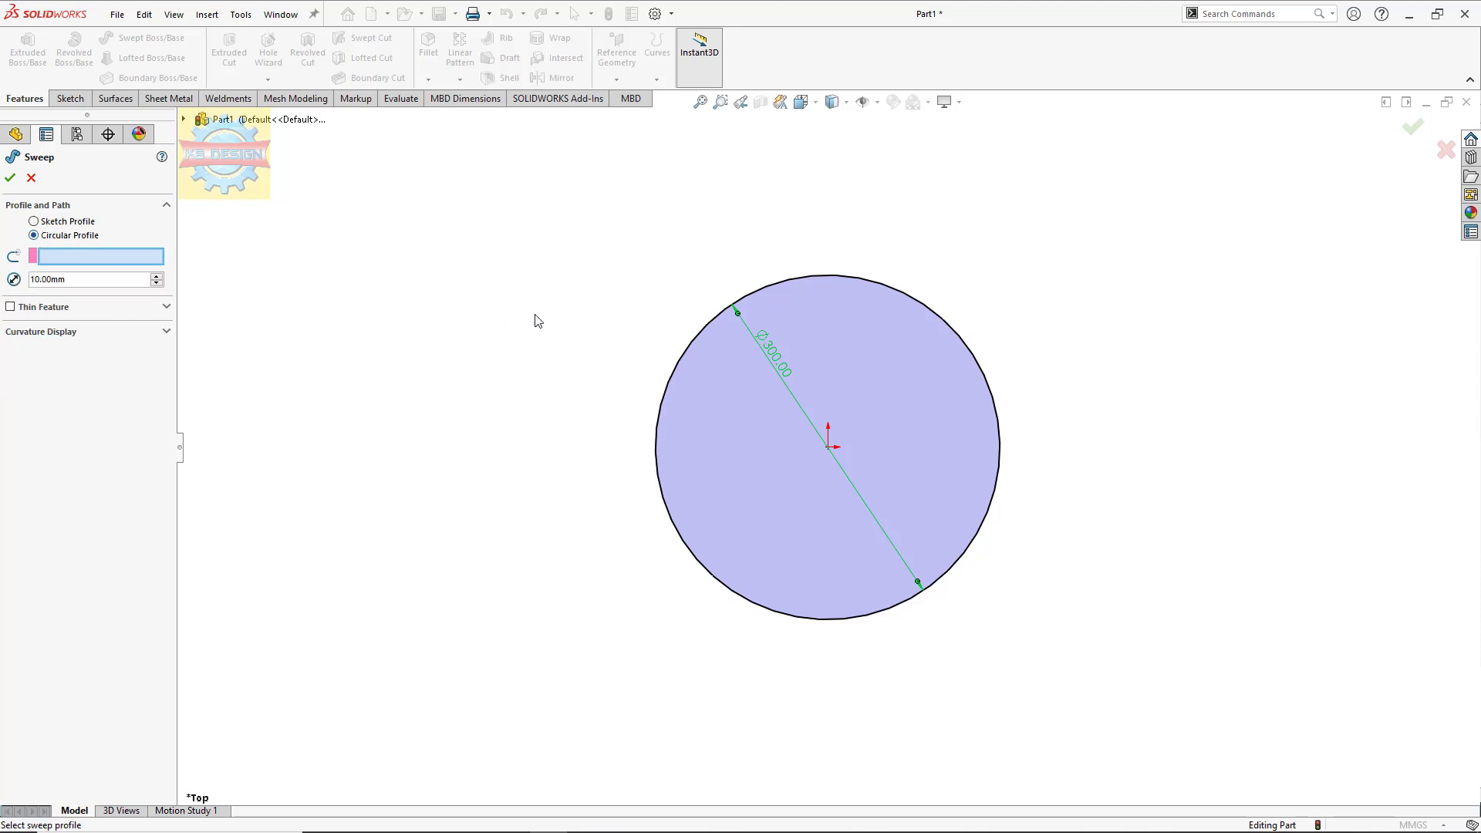
{"action": "left_click", "coordinate": [692, 341]}
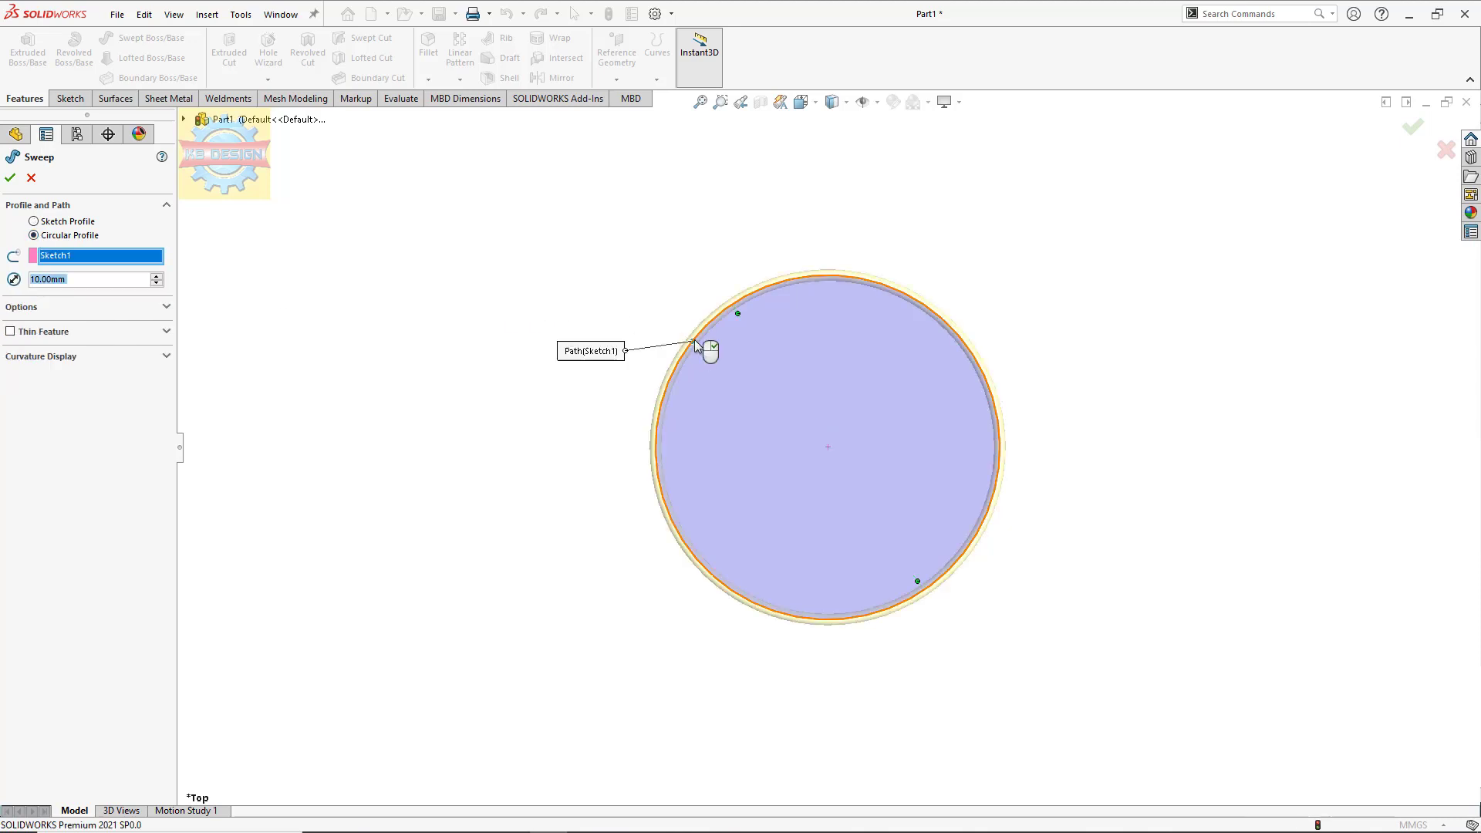
{"action": "left_click", "coordinate": [156, 275]}
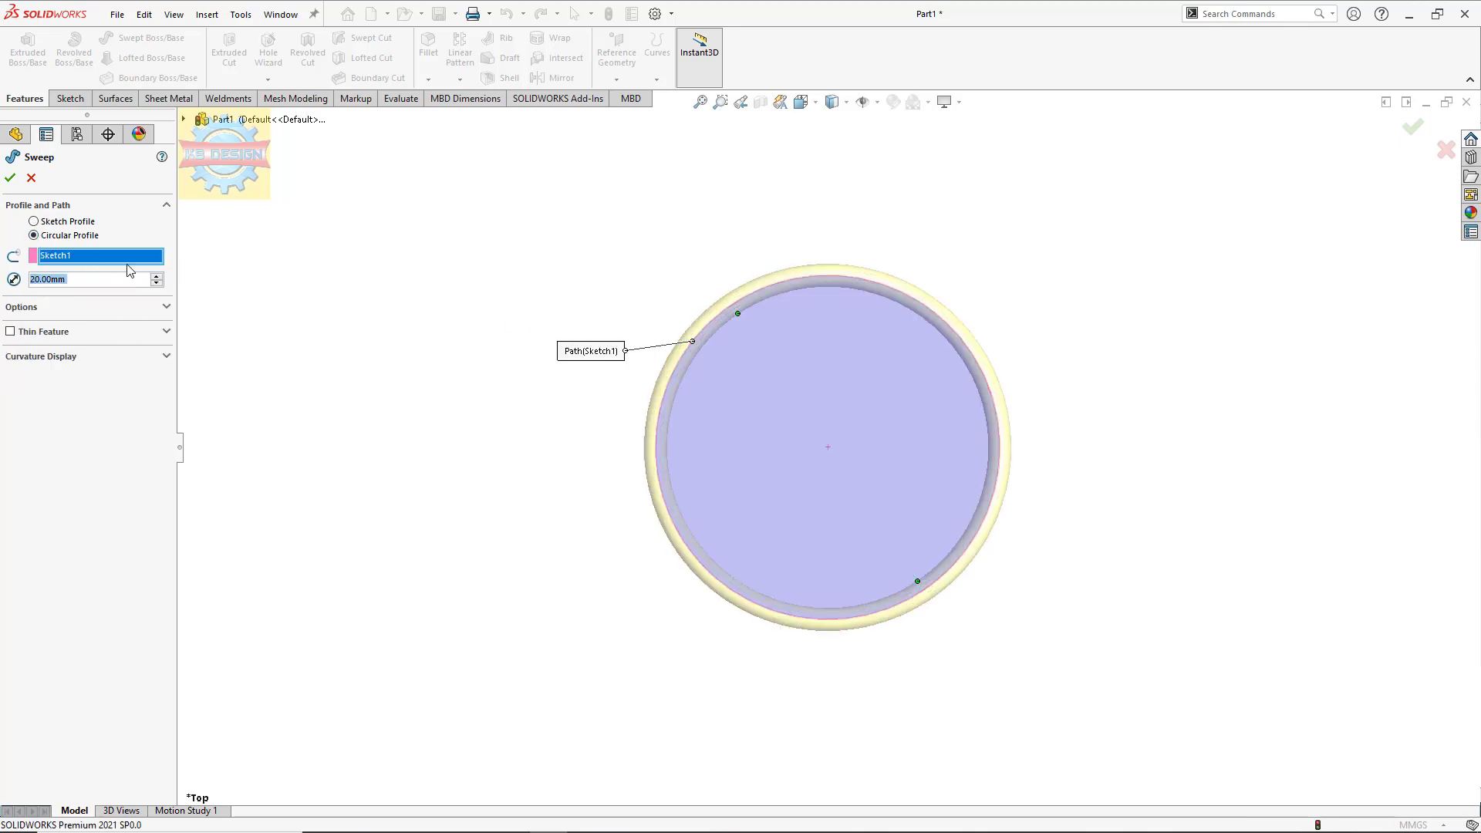
{"action": "left_click", "coordinate": [10, 178]}
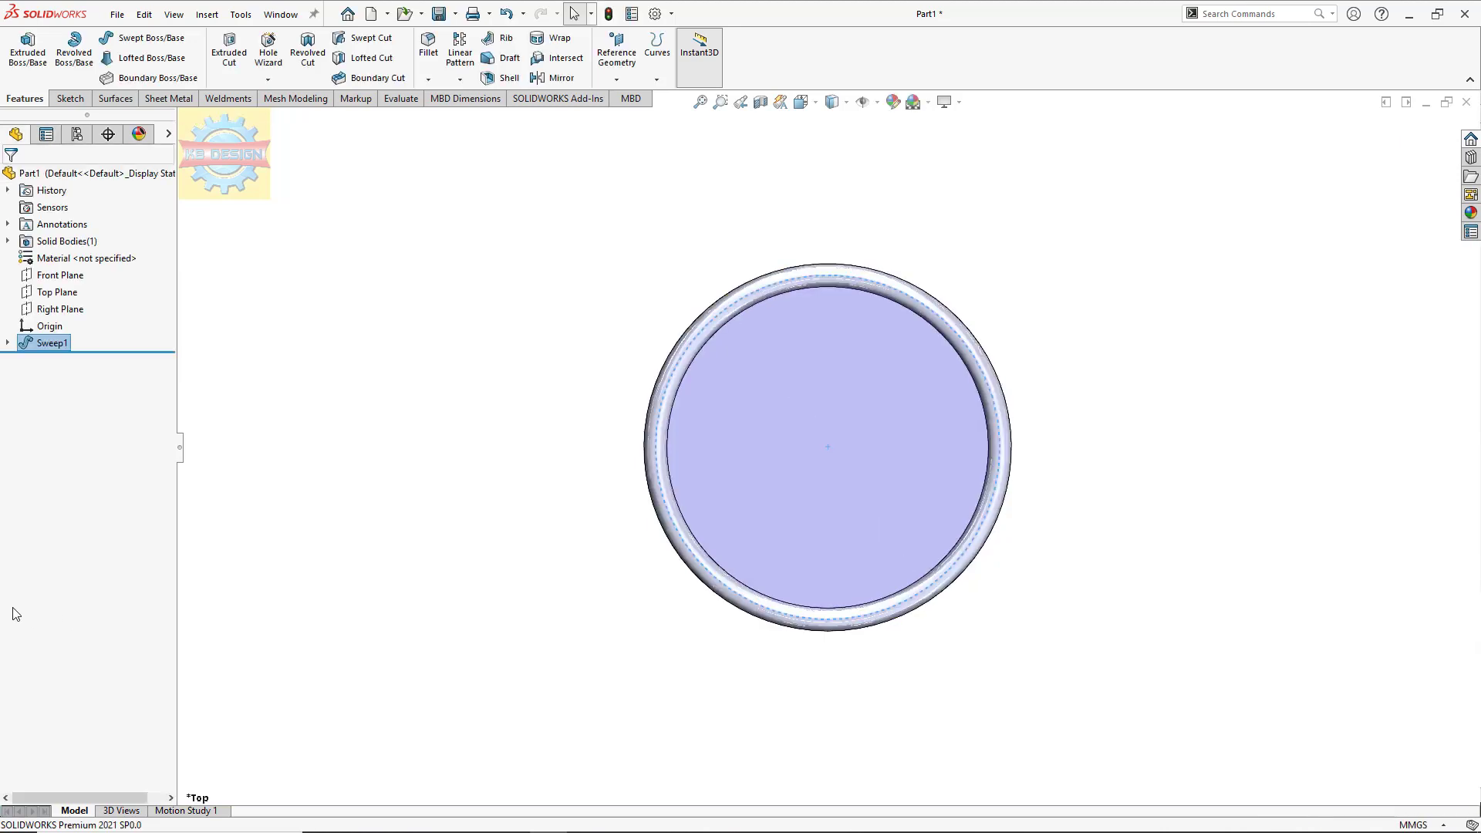
Step: On the Front Plane, draw a 3-point leg arc and a centerline from the origin
{"action": "left_click", "coordinate": [60, 275]}
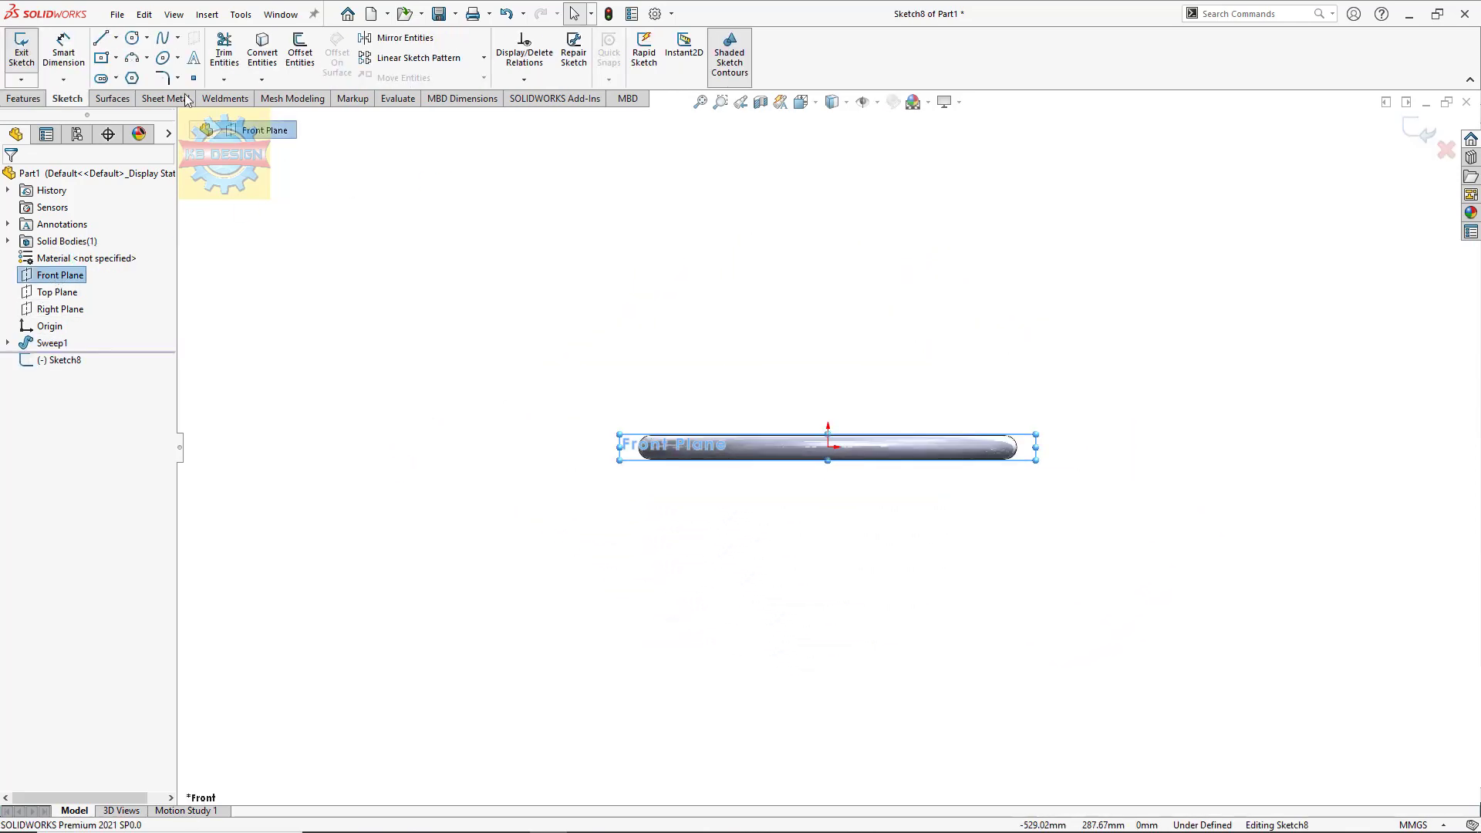
{"action": "left_click", "coordinate": [131, 60]}
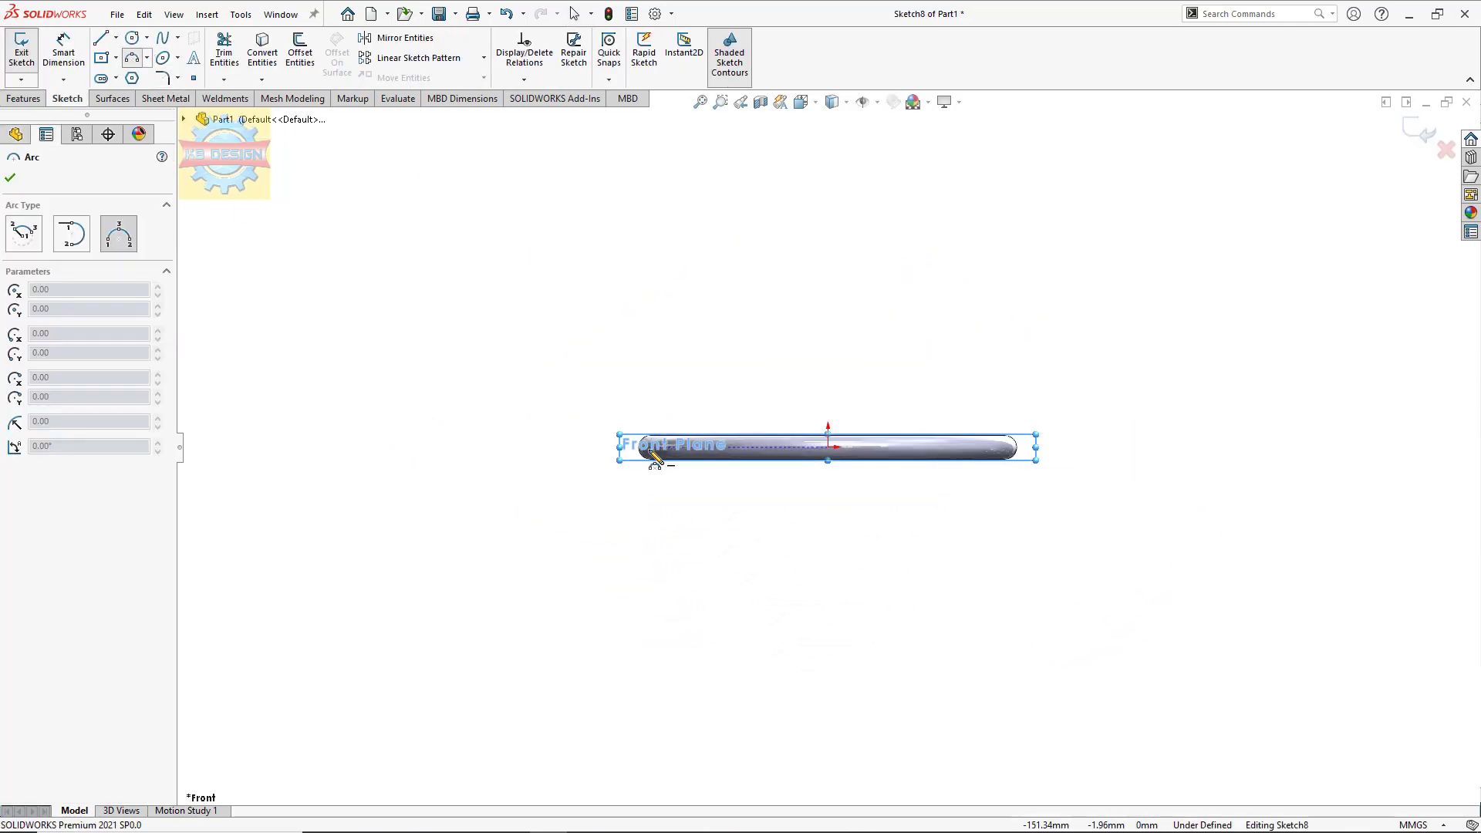
{"action": "left_click", "coordinate": [658, 446]}
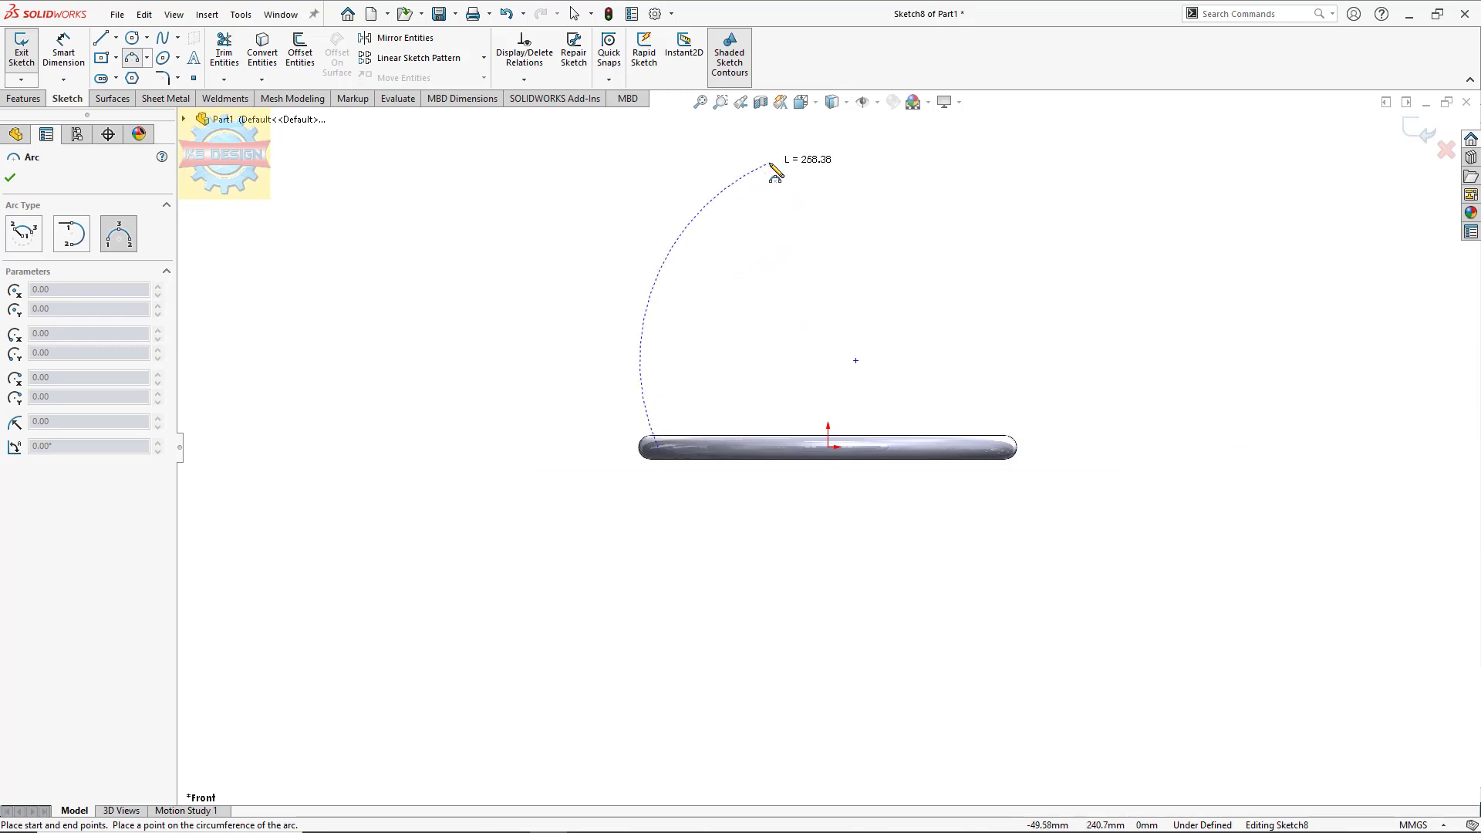
{"action": "left_click", "coordinate": [919, 130]}
{"action": "left_click", "coordinate": [740, 248]}
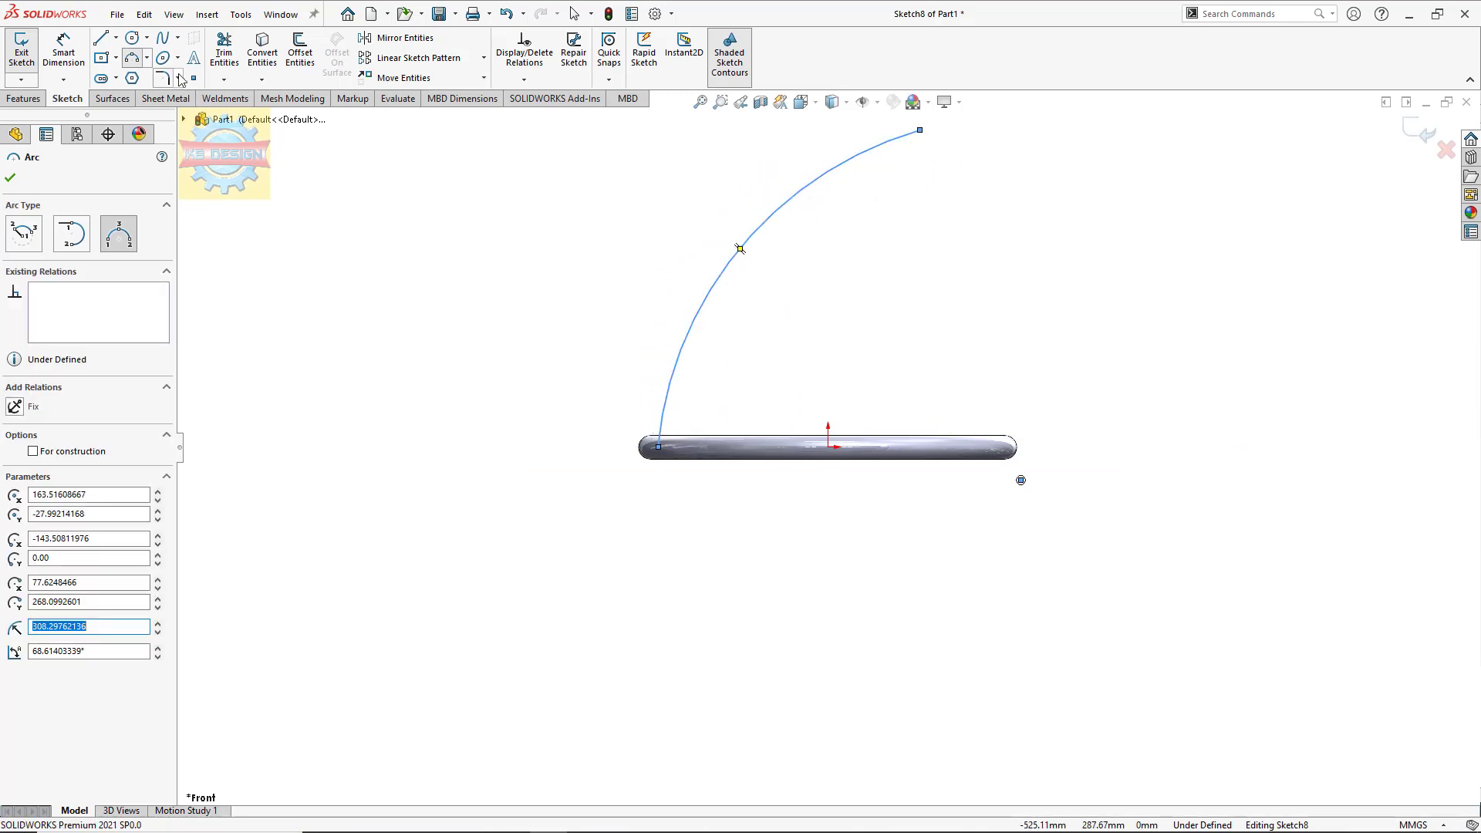
{"action": "left_click", "coordinate": [116, 38]}
{"action": "left_click", "coordinate": [139, 76]}
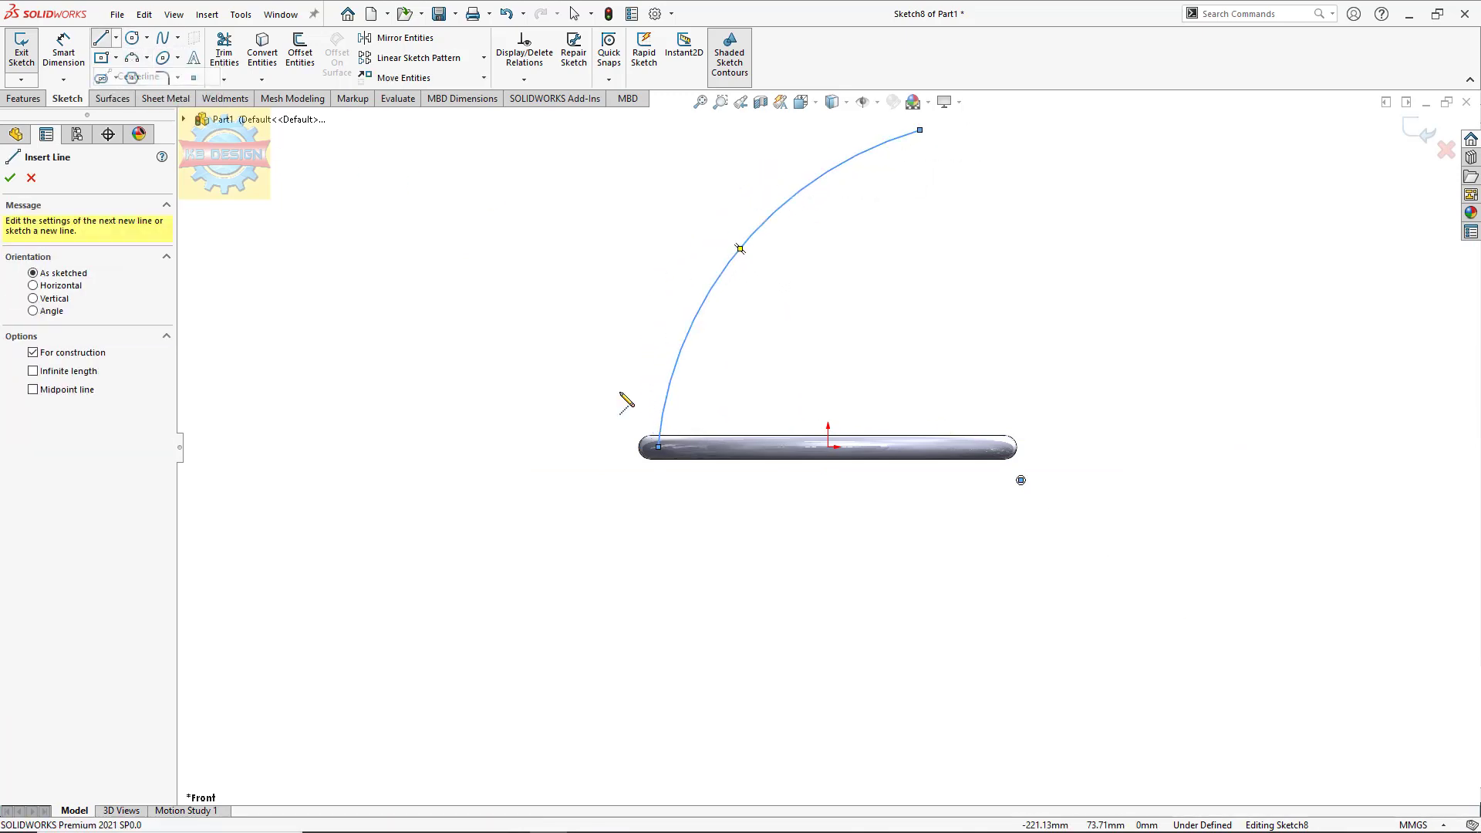
{"action": "left_click", "coordinate": [828, 446]}
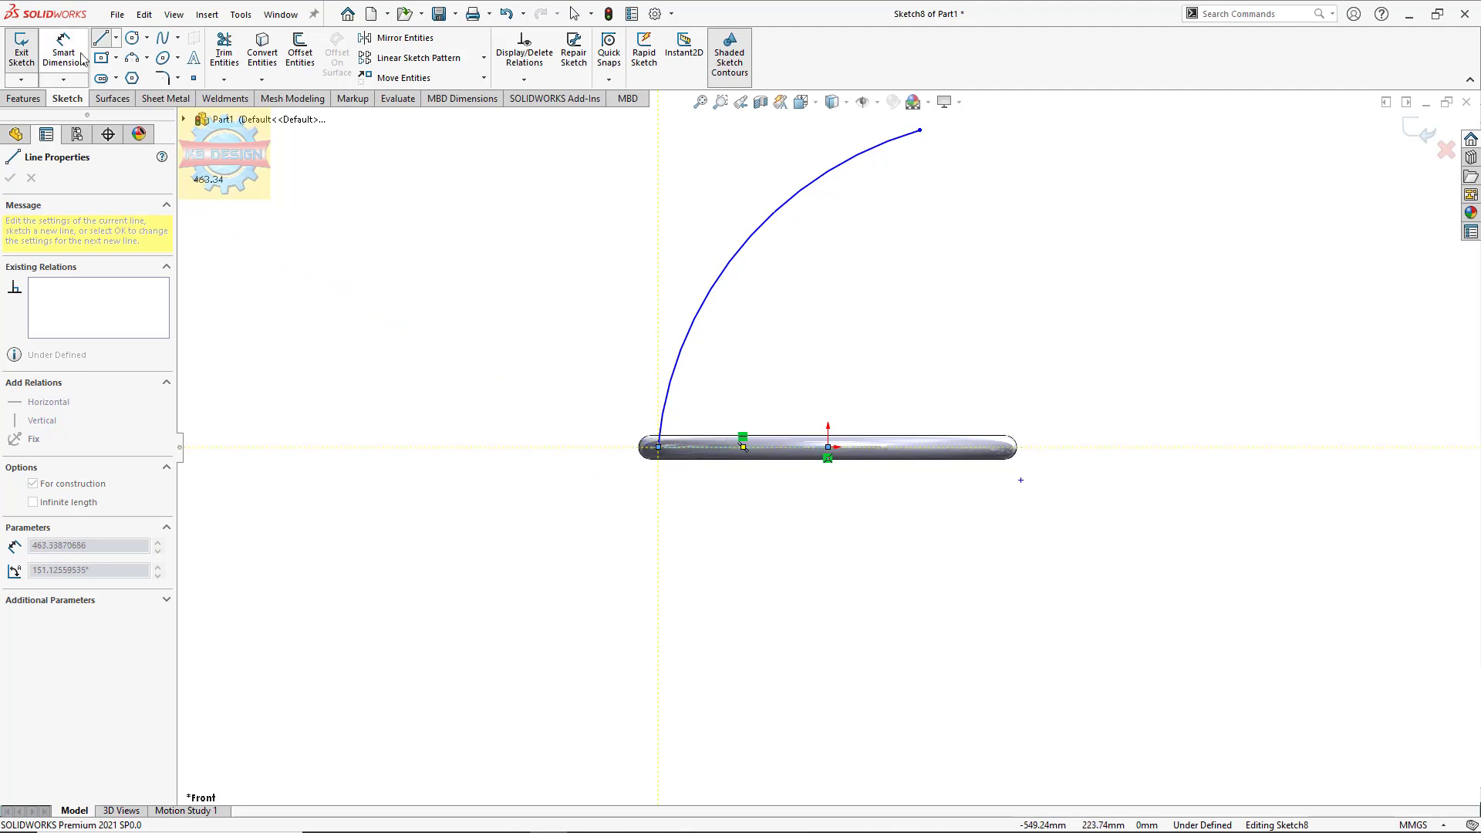
Step: Dimension the centerline to 150 mm and the arc's rise to 360 mm
{"action": "left_click", "coordinate": [63, 48]}
{"action": "left_click", "coordinate": [758, 455]}
{"action": "left_click", "coordinate": [767, 532]}
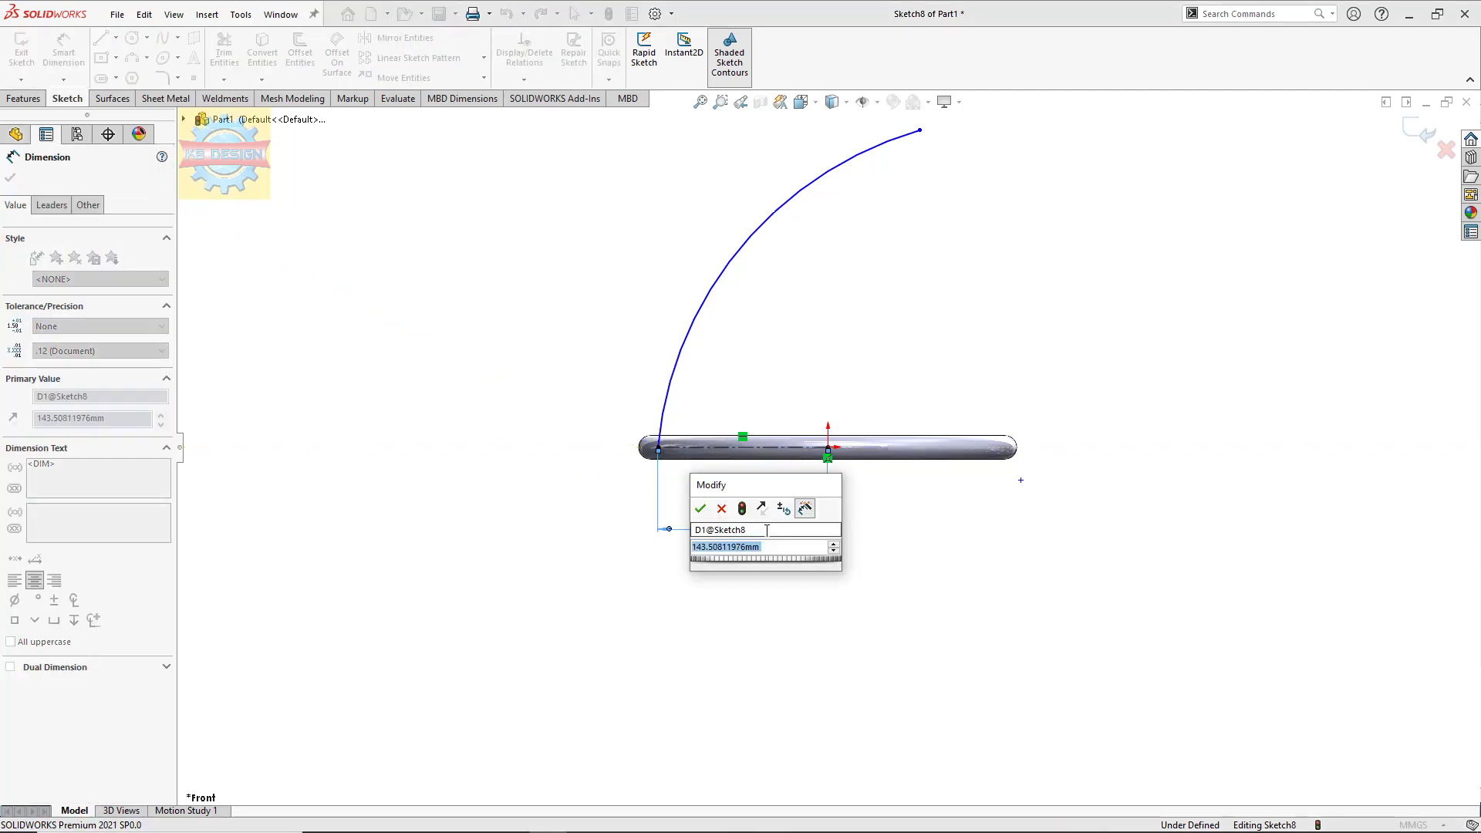
{"action": "type", "text": "150"}
{"action": "key", "text": "Return"}
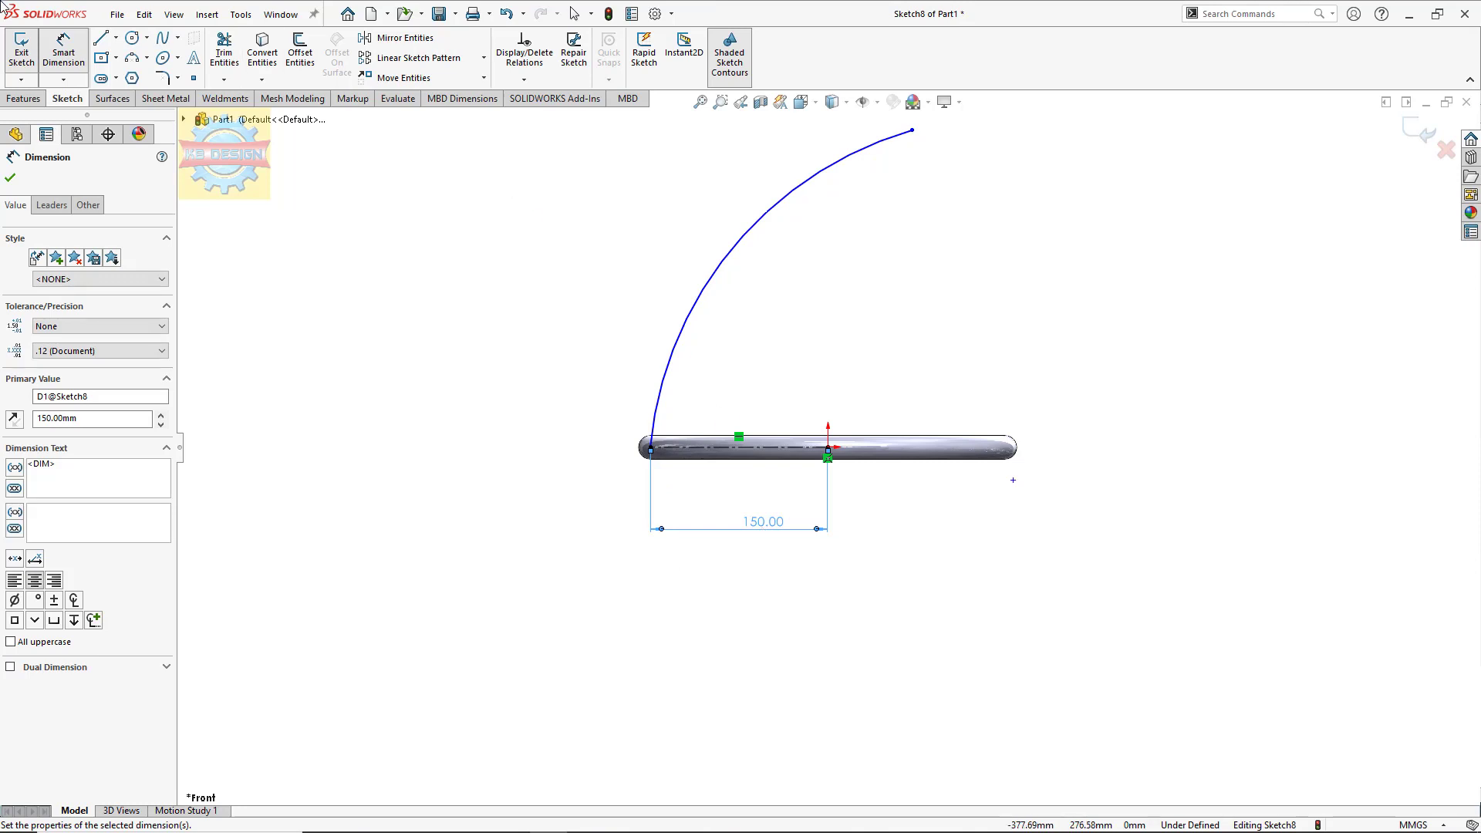
{"action": "left_click", "coordinate": [806, 455]}
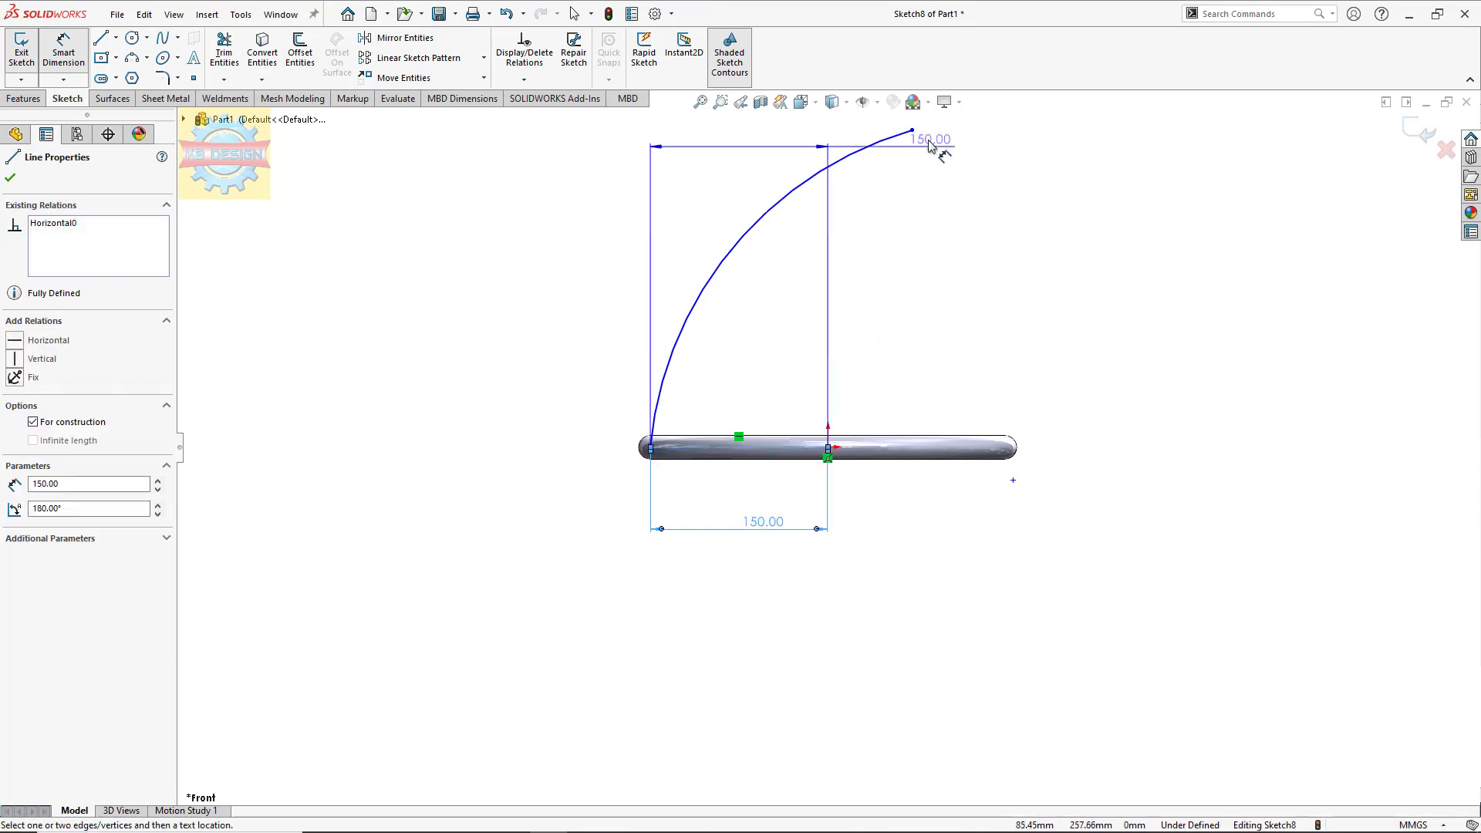
{"action": "left_click", "coordinate": [913, 131]}
{"action": "left_click", "coordinate": [1042, 248]}
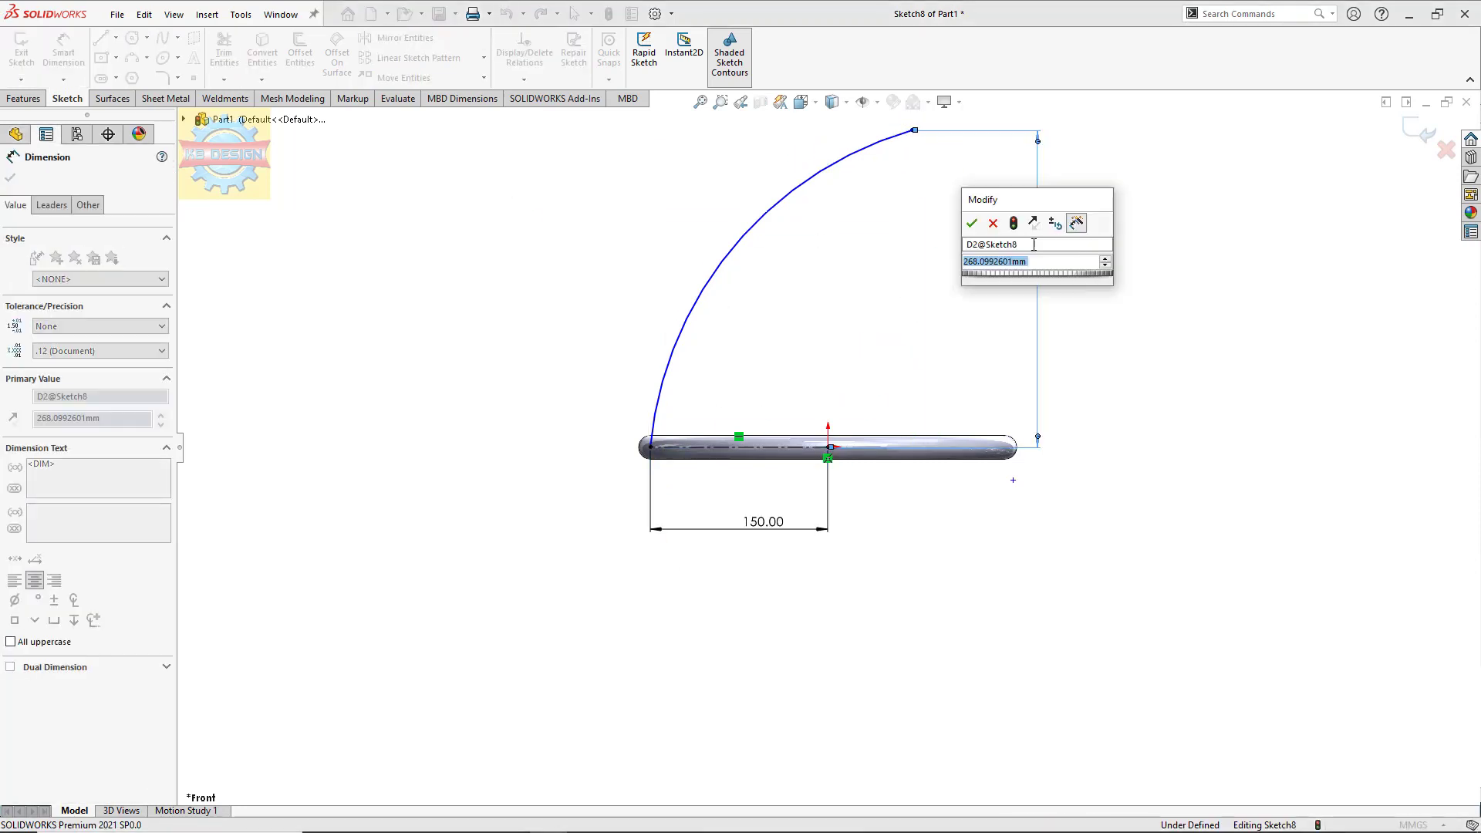
{"action": "type", "text": "360"}
{"action": "key", "text": "Return"}
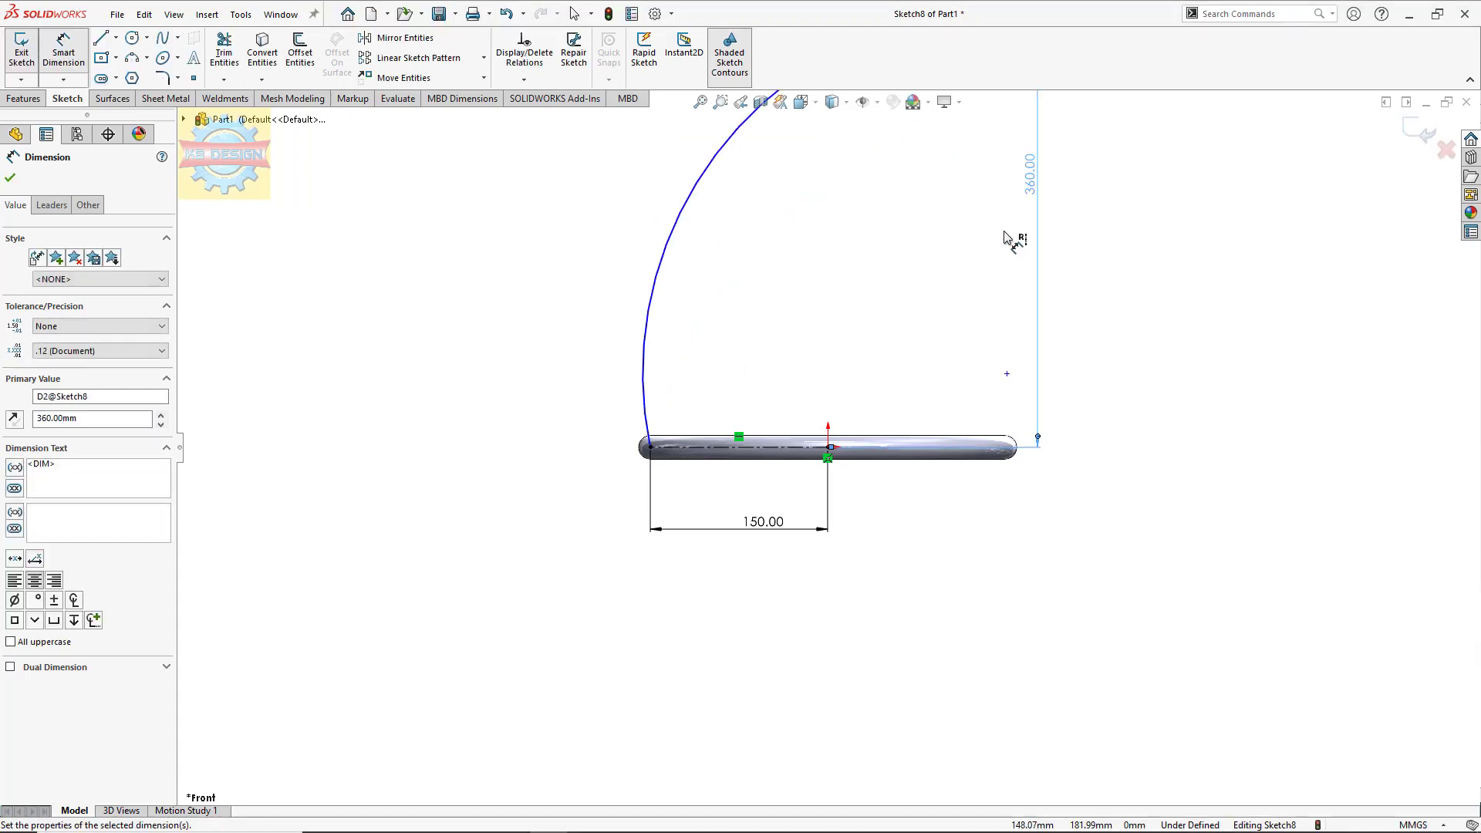
Step: Give the arc an R550 radius and an 80 mm horizontal offset from the origin
{"action": "left_click", "coordinate": [705, 189]}
{"action": "left_click", "coordinate": [790, 259]}
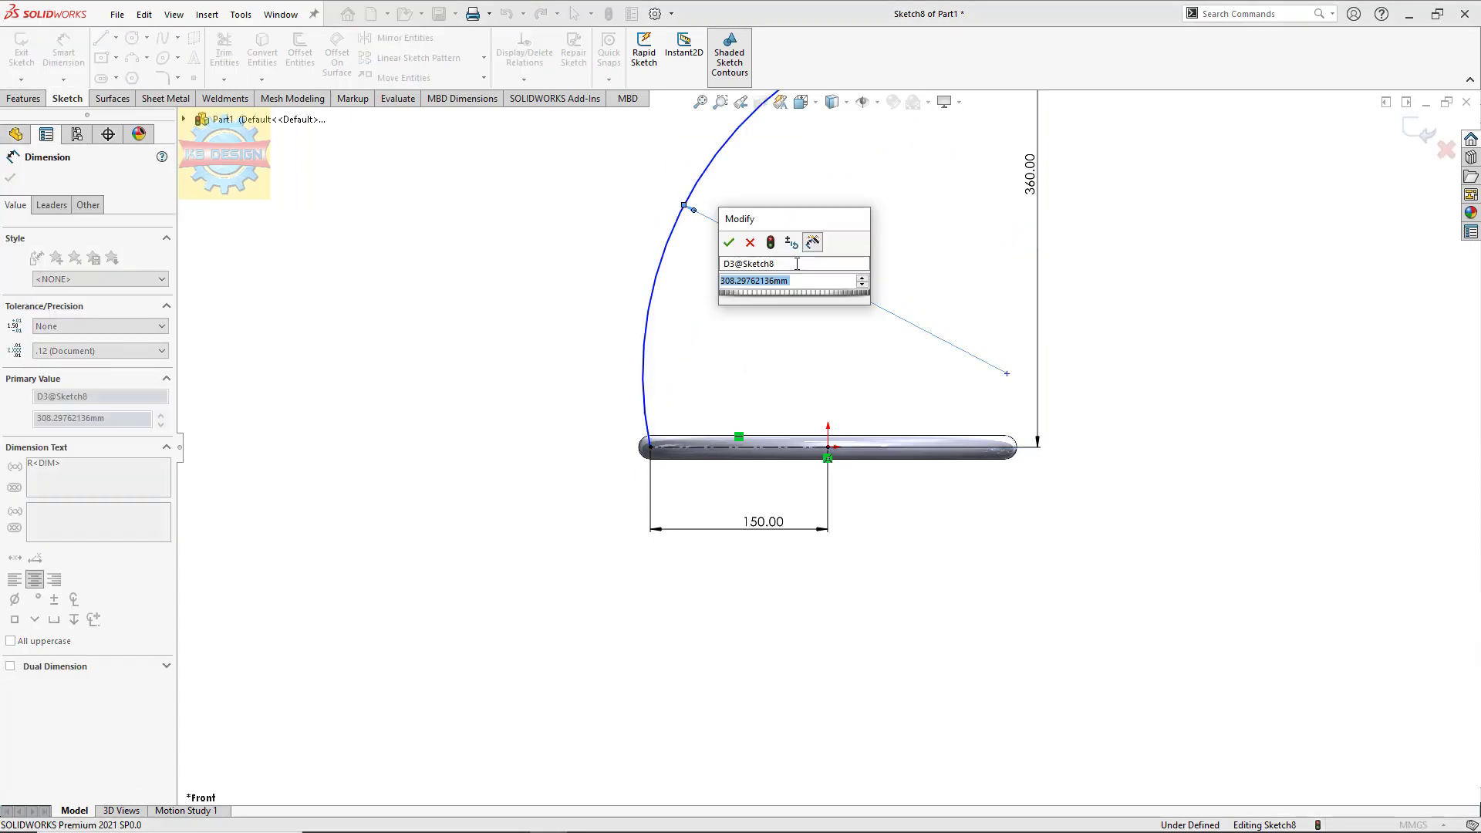
{"action": "type", "text": "550"}
{"action": "key", "text": "Return"}
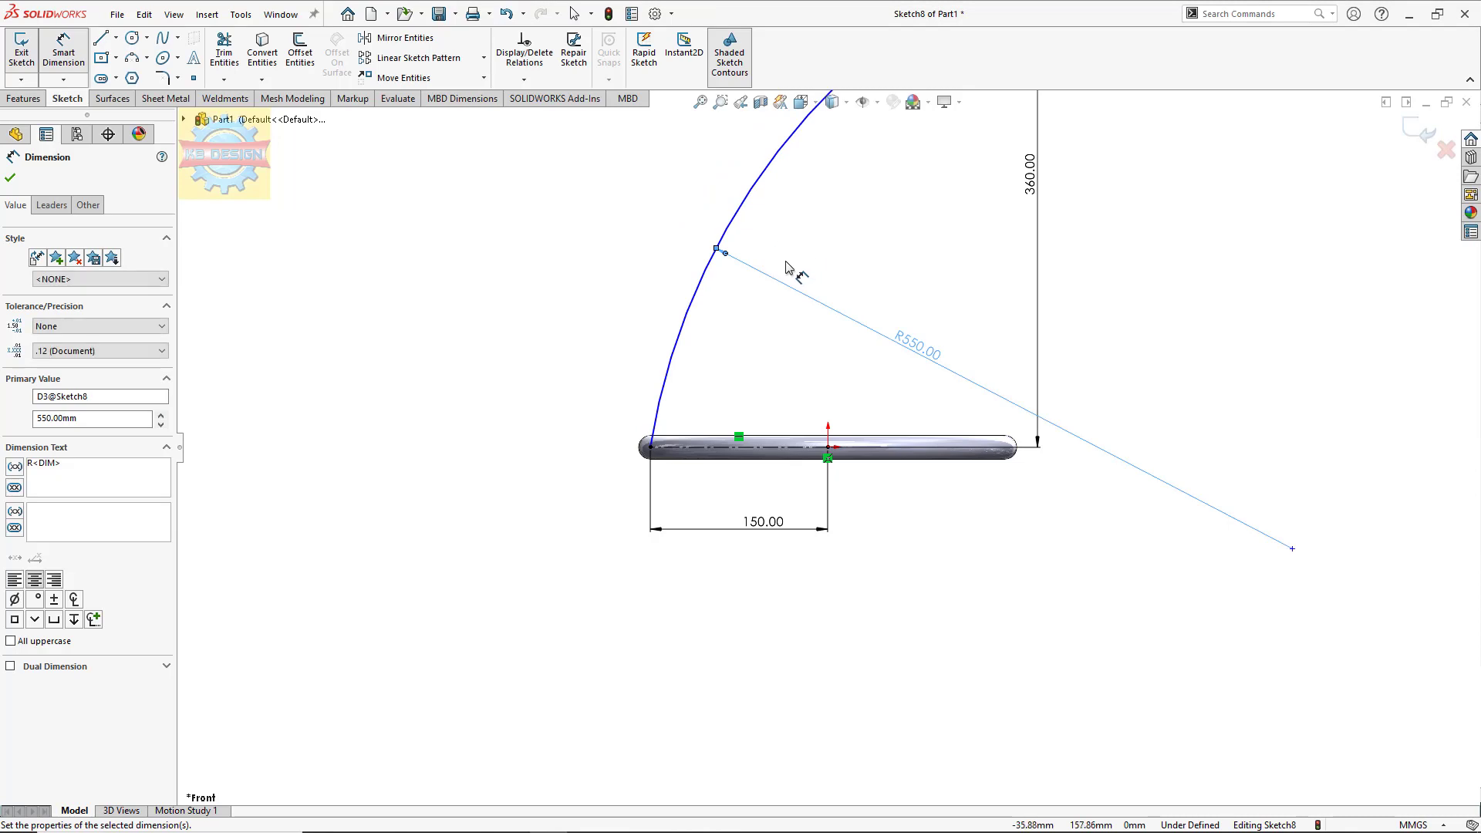
{"action": "left_click", "coordinate": [827, 447]}
{"action": "scroll", "coordinate": [827, 447], "scroll_direction": "up", "scroll_amount": 2}
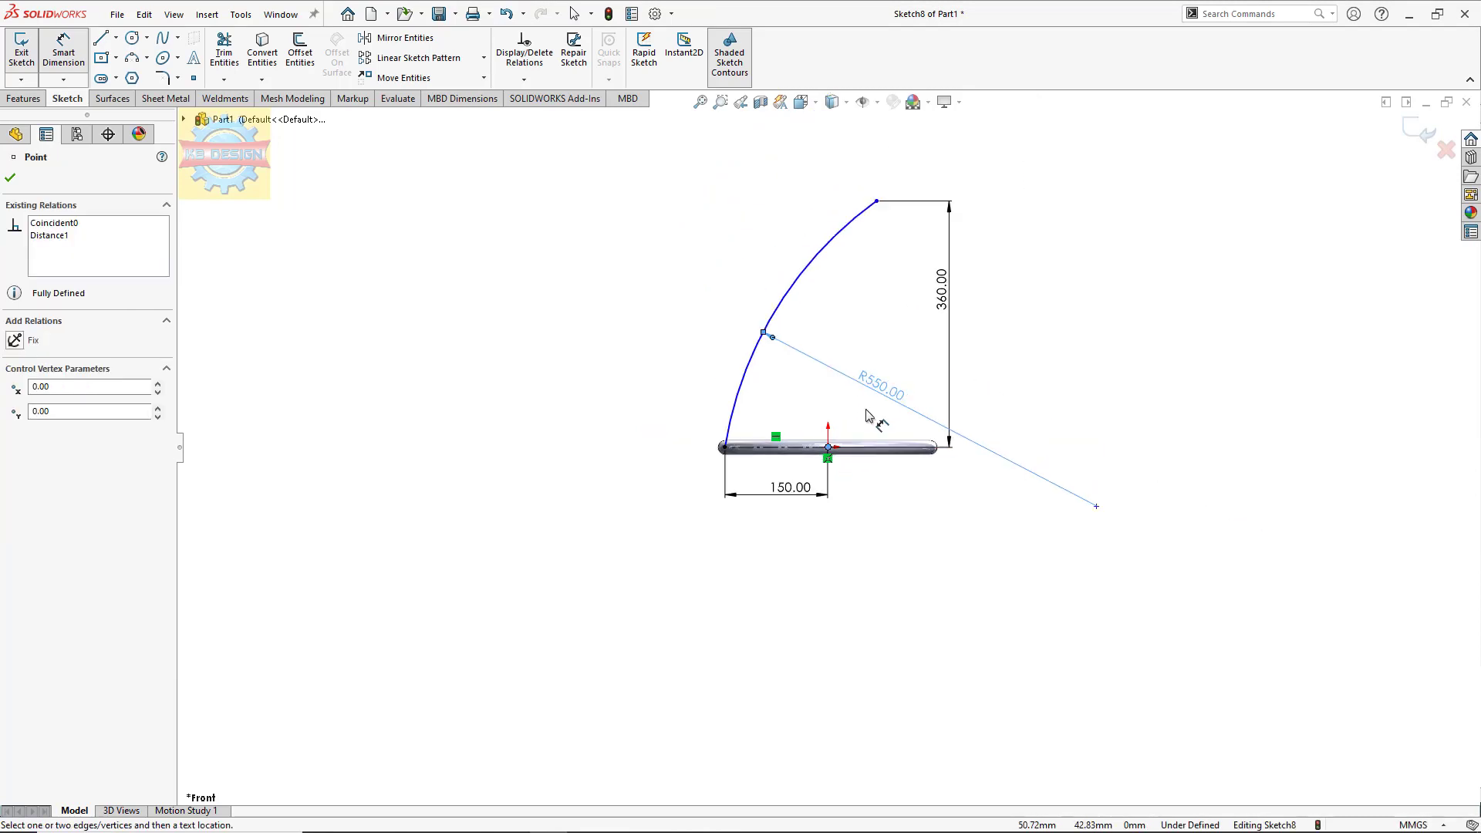
{"action": "left_click", "coordinate": [877, 202]}
{"action": "left_click", "coordinate": [852, 505]}
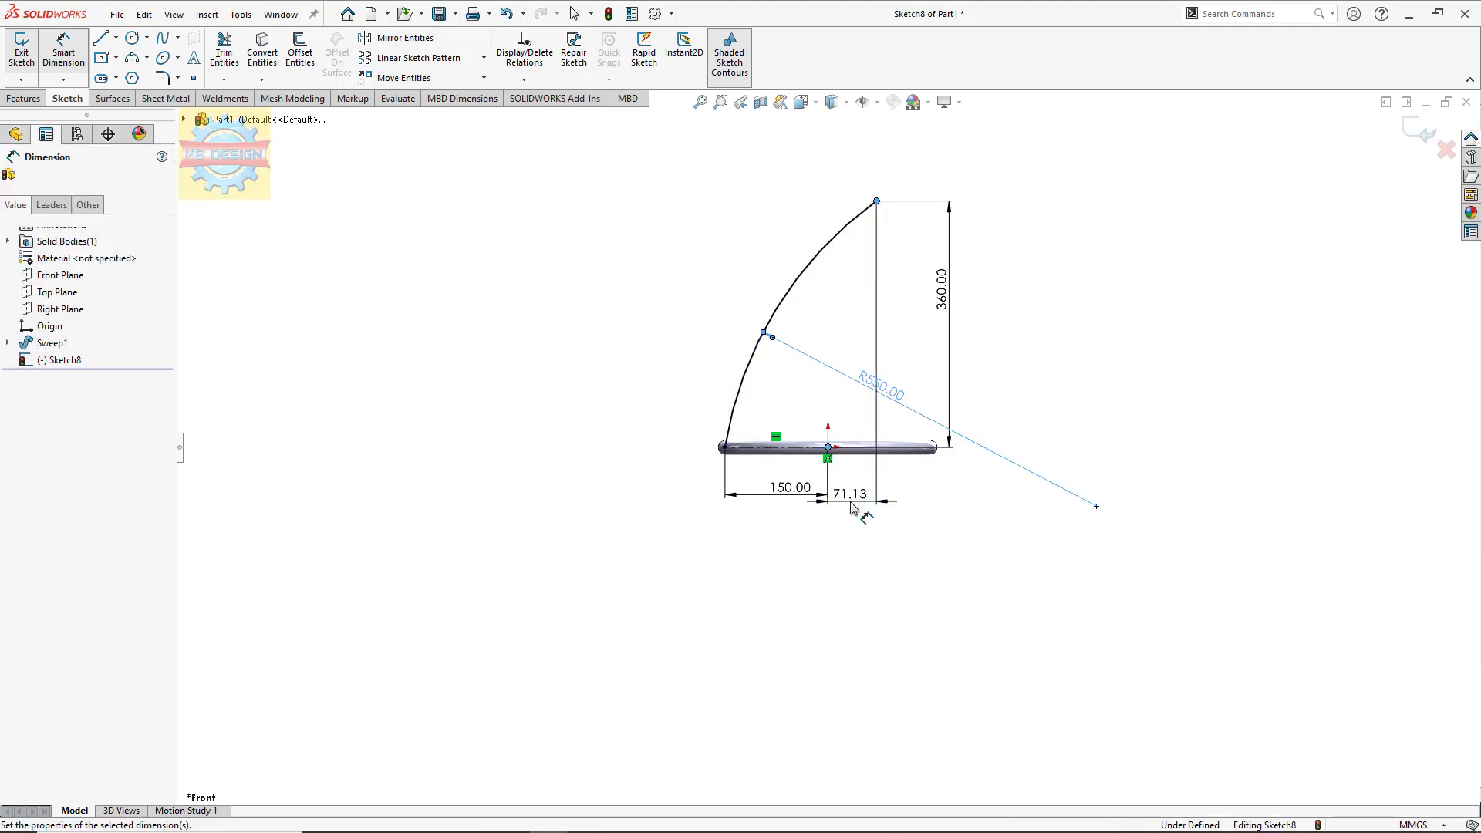
{"action": "type", "text": "80"}
{"action": "key", "text": "Return"}
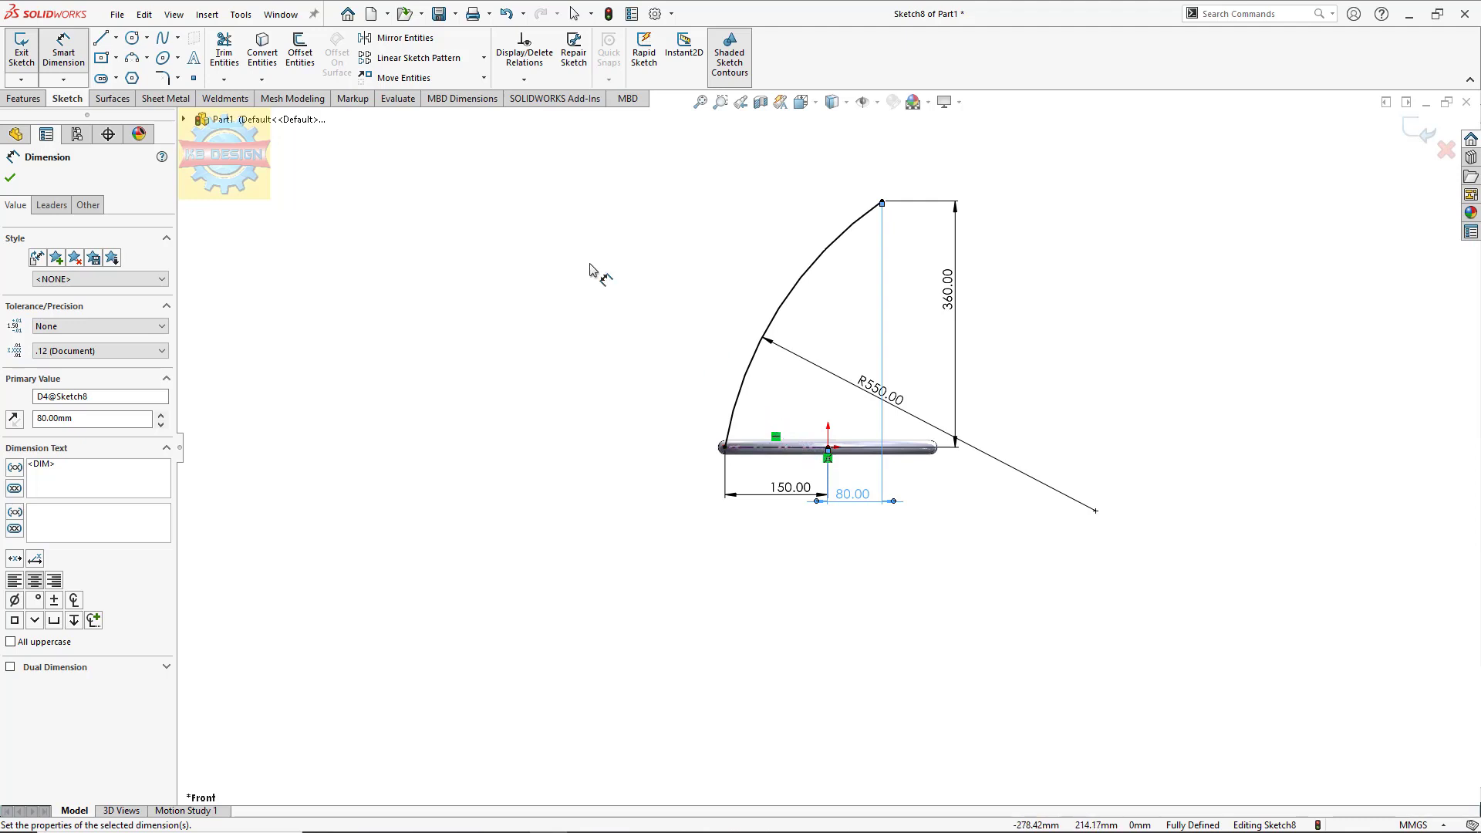
{"action": "left_click", "coordinate": [17, 99]}
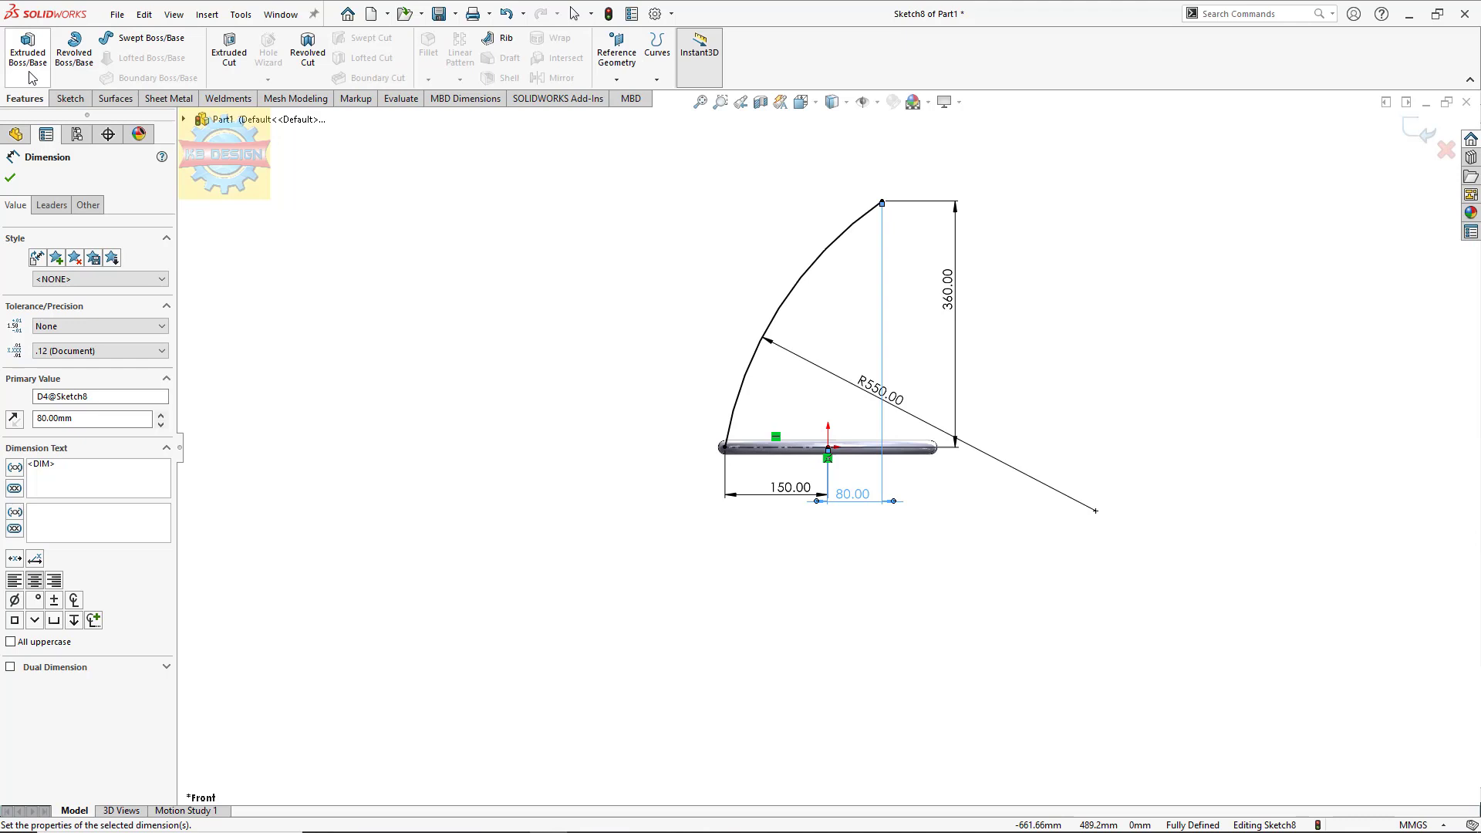
Step: Extrude the R550 arc as a 20 mm mid-plane surface strip
{"action": "left_click", "coordinate": [77, 100]}
{"action": "left_click", "coordinate": [104, 99]}
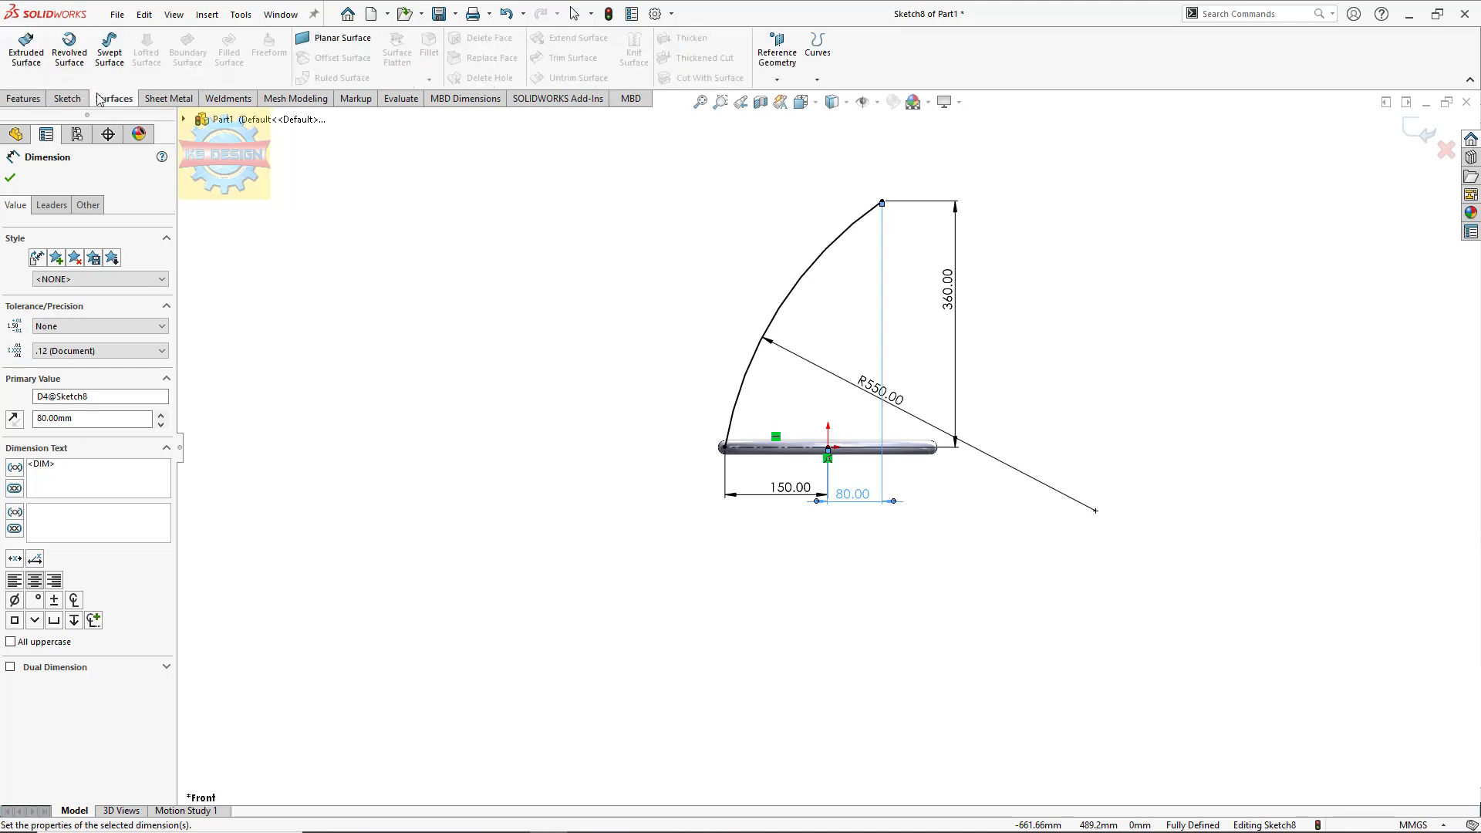
{"action": "left_click", "coordinate": [25, 52]}
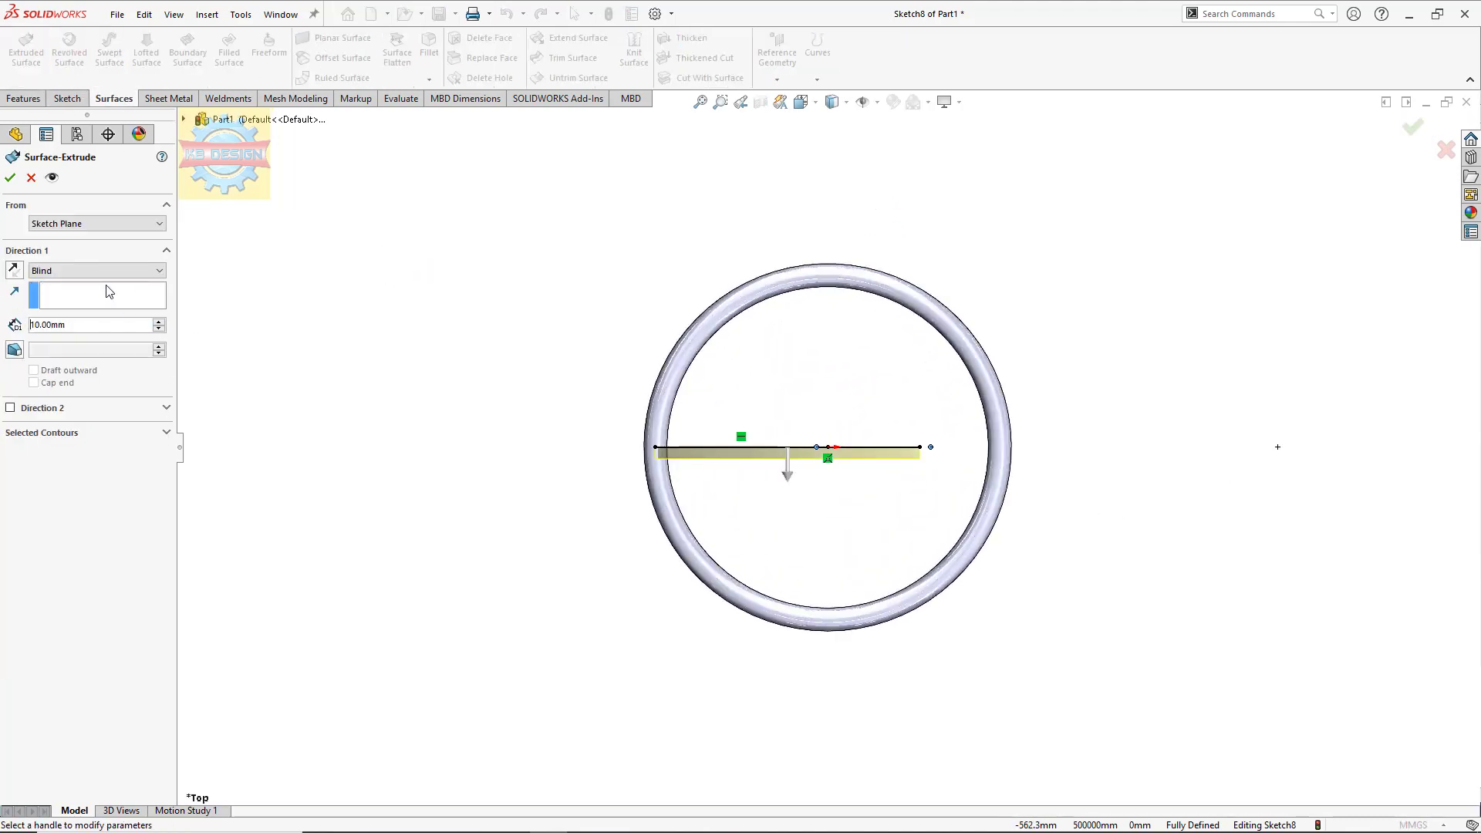
{"action": "left_click", "coordinate": [160, 321]}
{"action": "left_click", "coordinate": [139, 271]}
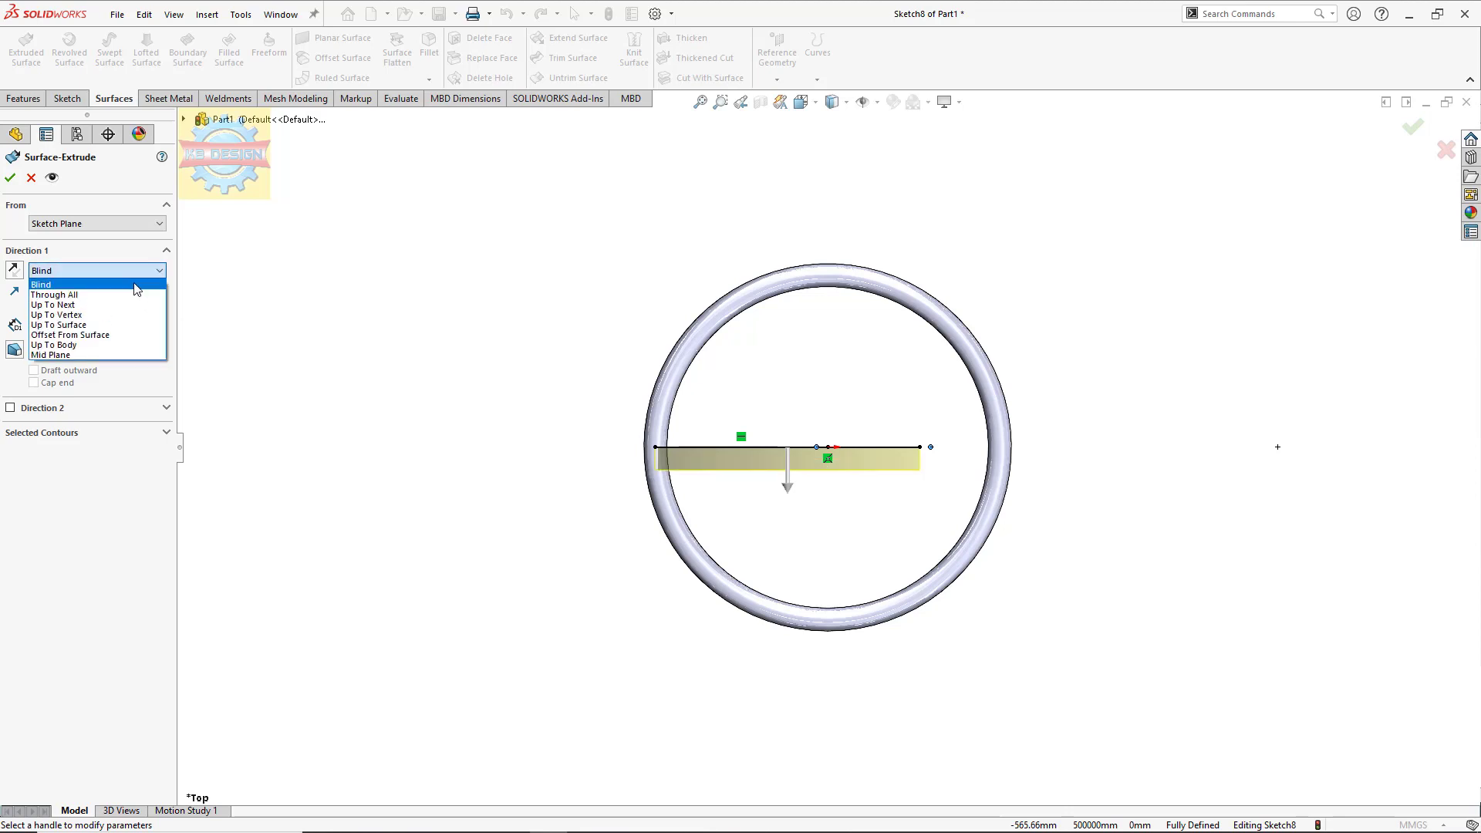
{"action": "left_click", "coordinate": [97, 358]}
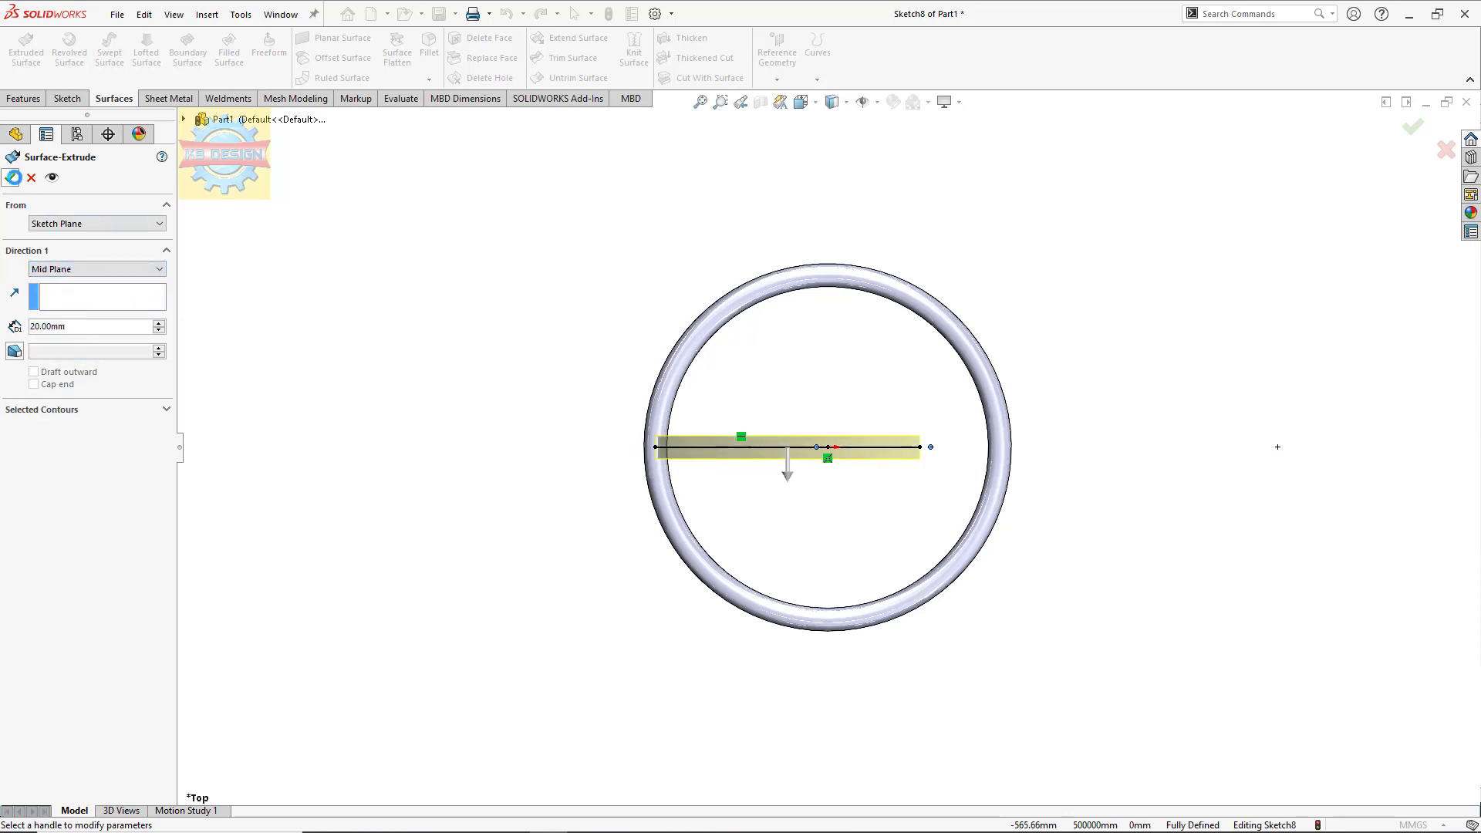
{"action": "key", "text": "Return"}
{"action": "mouse_move", "coordinate": [589, 448]}
{"action": "middle_mouse_down"}
{"action": "mouse_move", "coordinate": [580, 346]}
{"action": "mouse_move", "coordinate": [717, 291]}
{"action": "middle_mouse_up"}
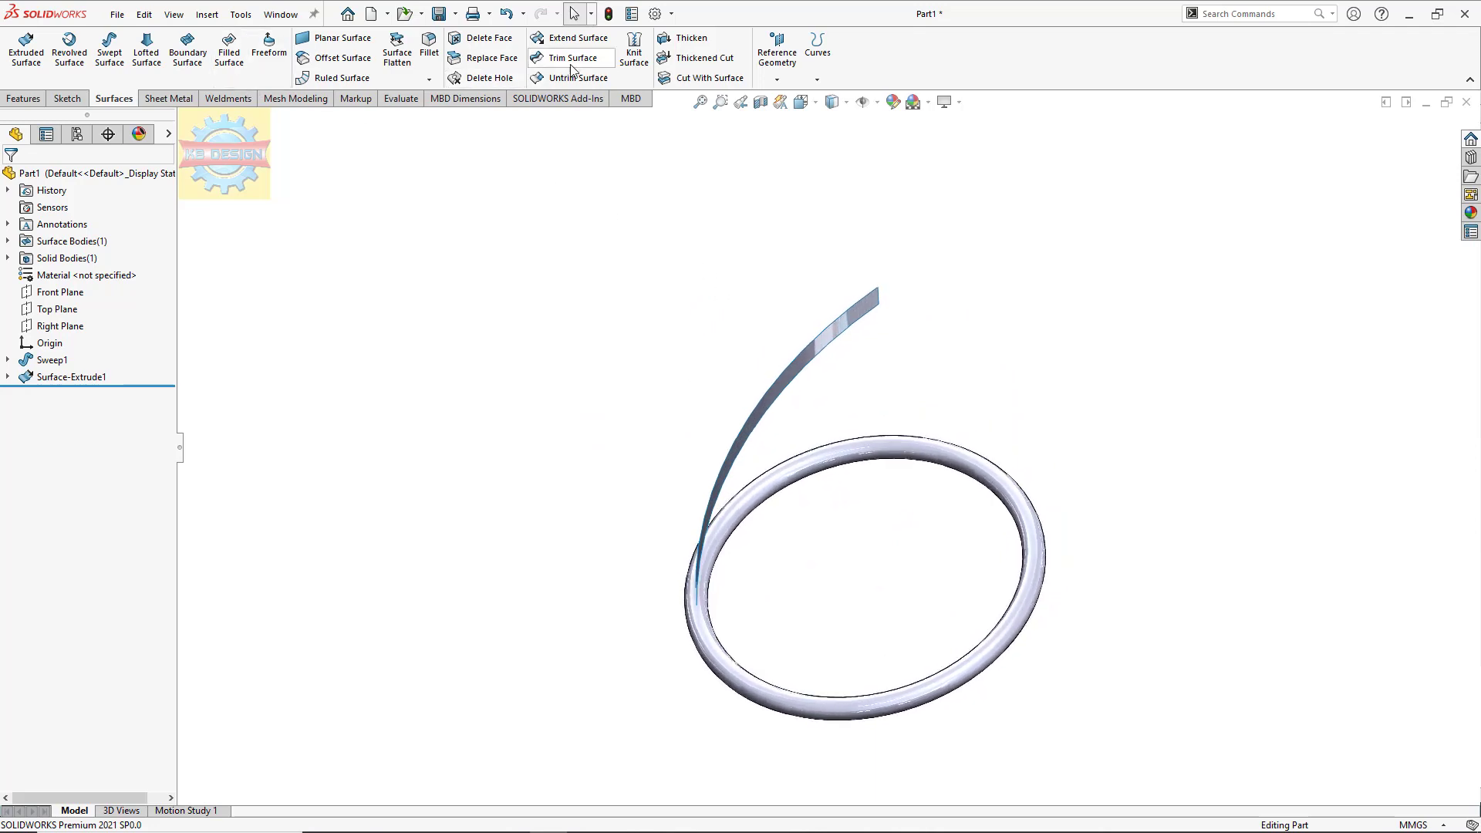
Step: Thicken Surface-Extrude1 into a separate 2 mm solid strip
{"action": "left_click", "coordinate": [684, 40]}
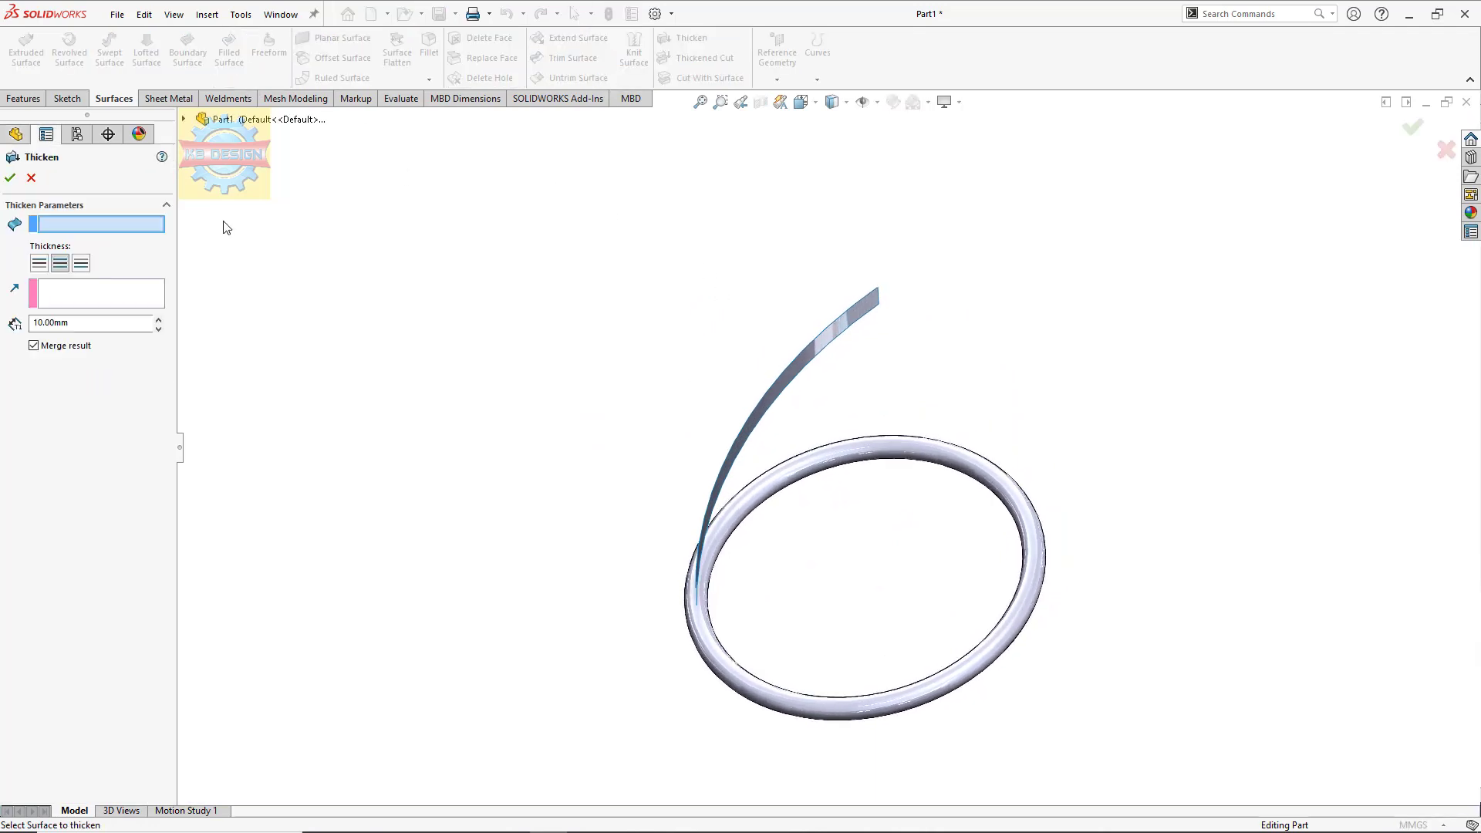
{"action": "double_click", "coordinate": [91, 324]}
{"action": "type", "text": "2"}
{"action": "left_click", "coordinate": [787, 404]}
{"action": "middle_click_drag", "start_coordinate": [784, 403], "coordinate": [783, 357]}
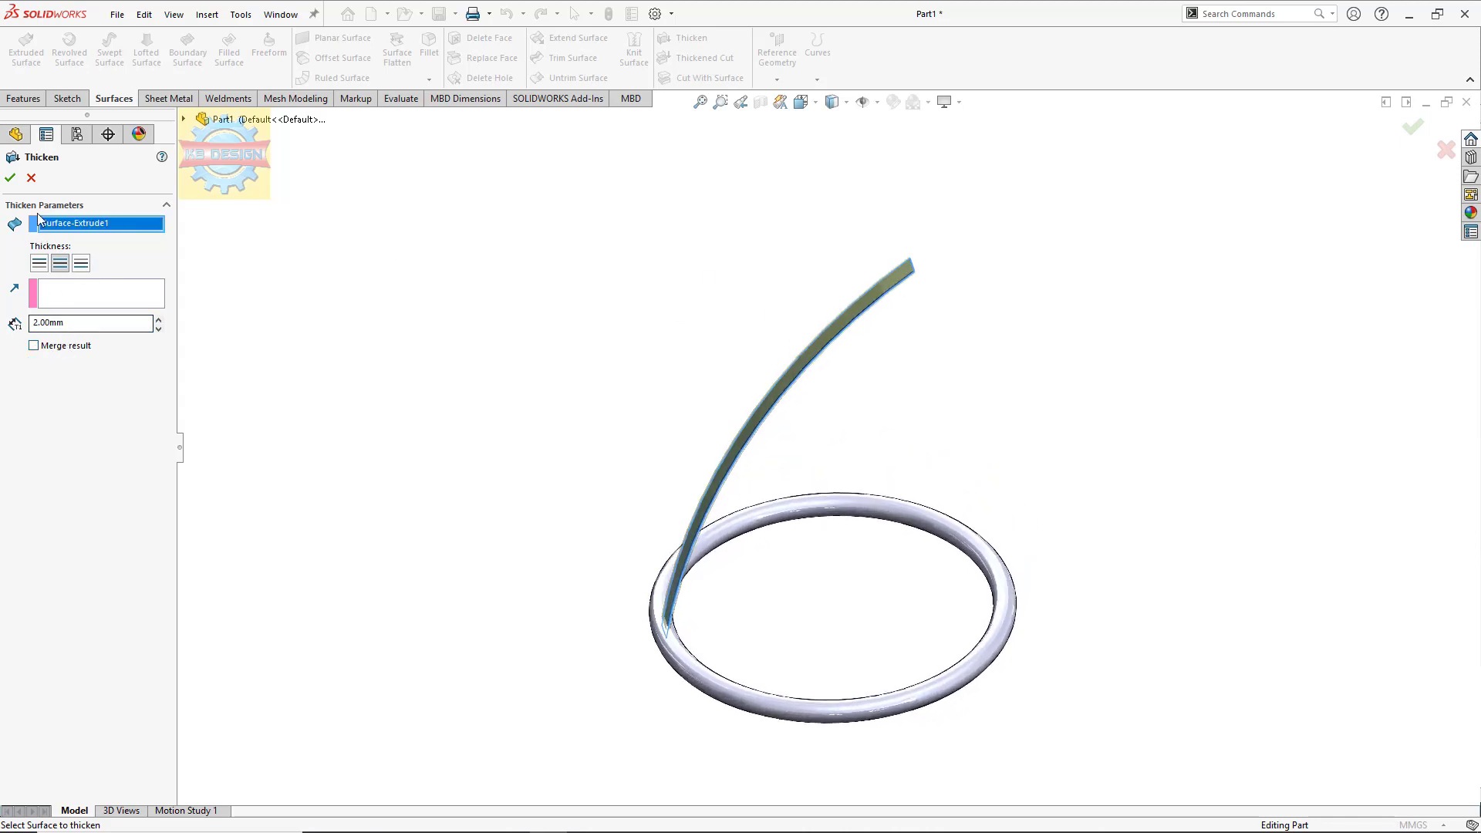
{"action": "left_click", "coordinate": [10, 177]}
{"action": "middle_click_drag", "start_coordinate": [436, 388], "coordinate": [466, 284]}
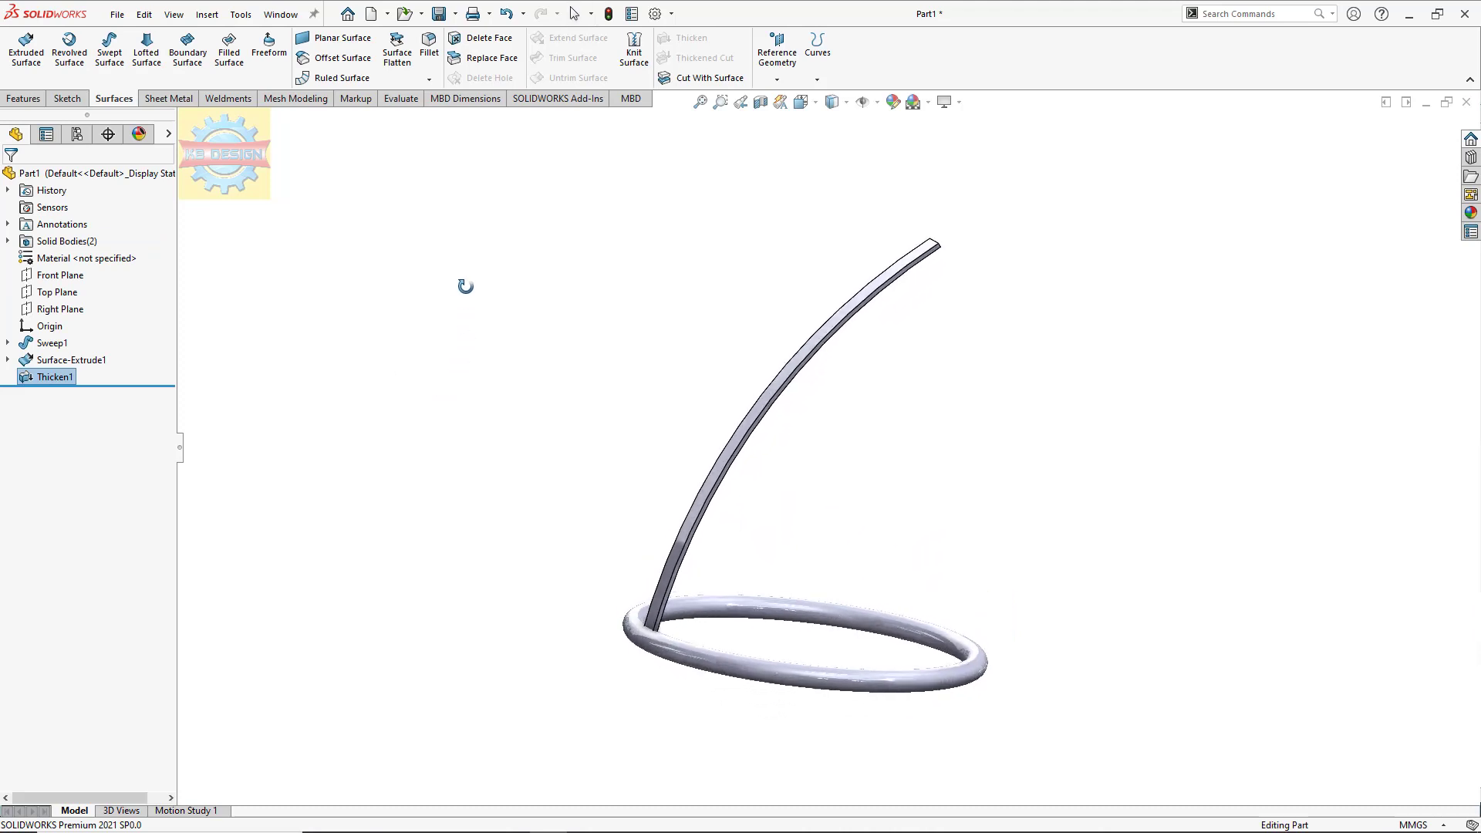
{"action": "left_click", "coordinate": [74, 277]}
Step: On the Front Plane, draw a horizontal centerline from the origin and a slanted leg line
{"action": "left_click", "coordinate": [78, 260]}
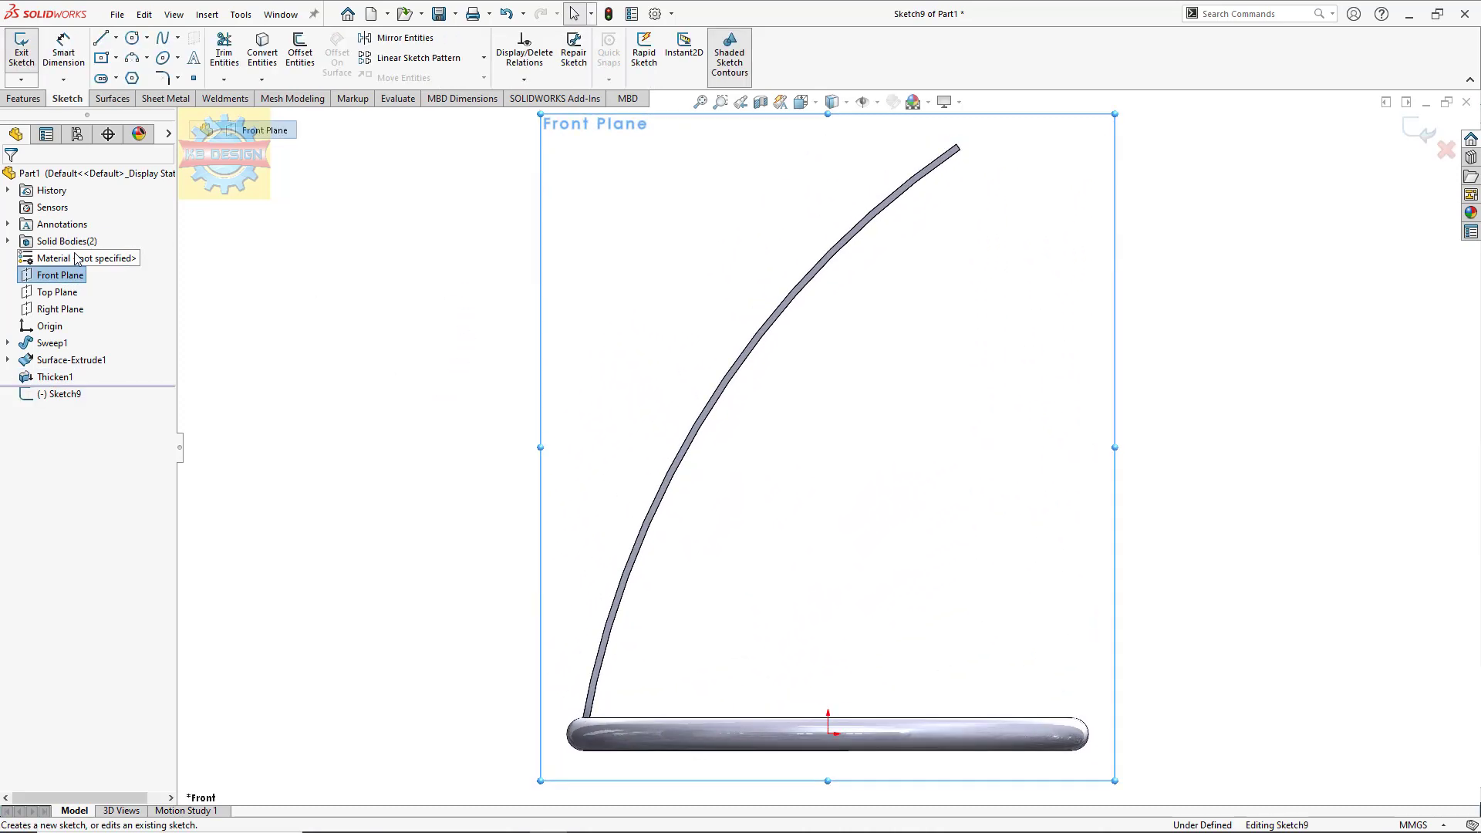
{"action": "left_click", "coordinate": [116, 37]}
{"action": "left_click", "coordinate": [131, 69]}
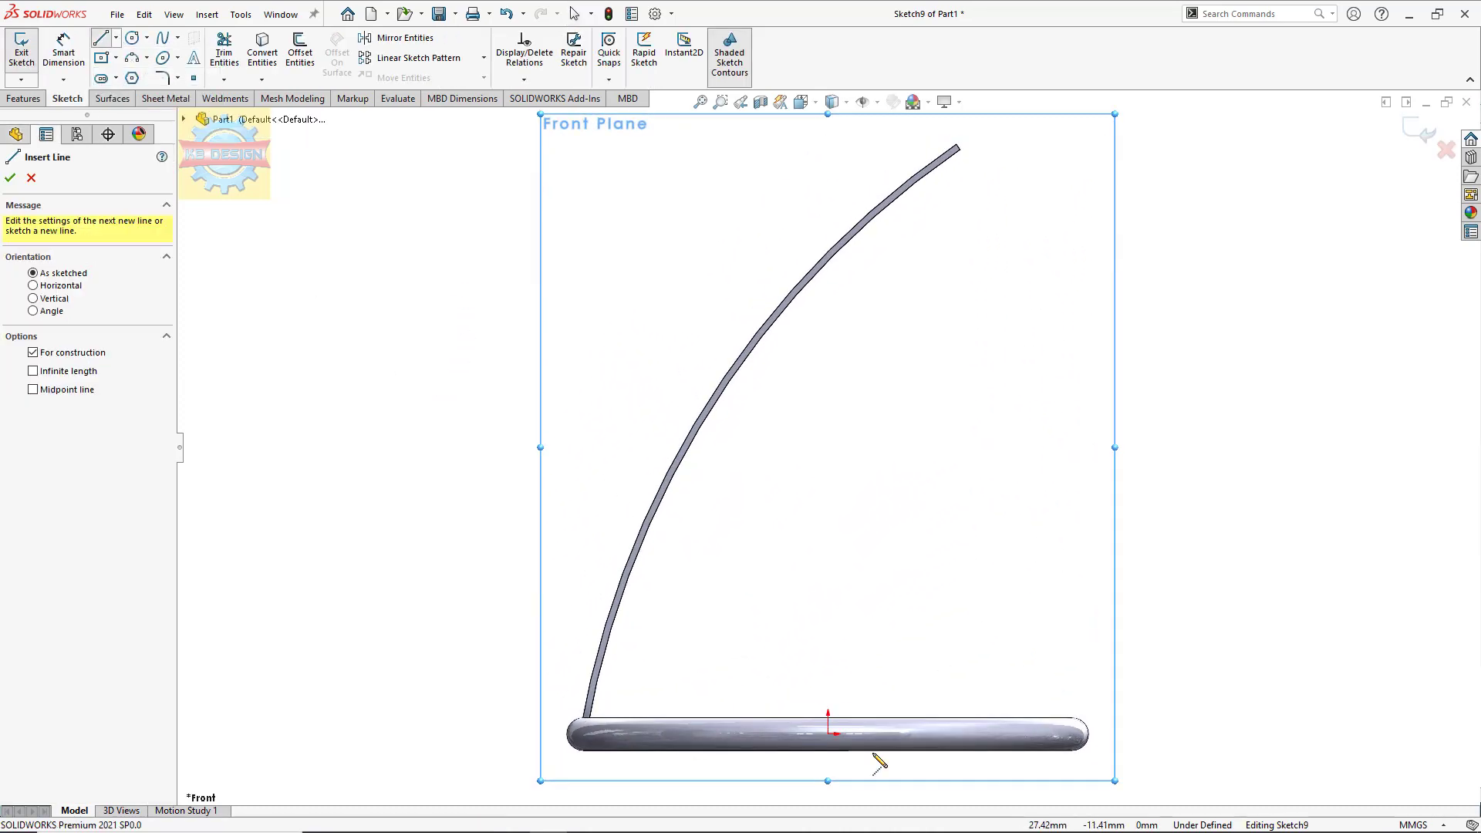
{"action": "left_click", "coordinate": [827, 733]}
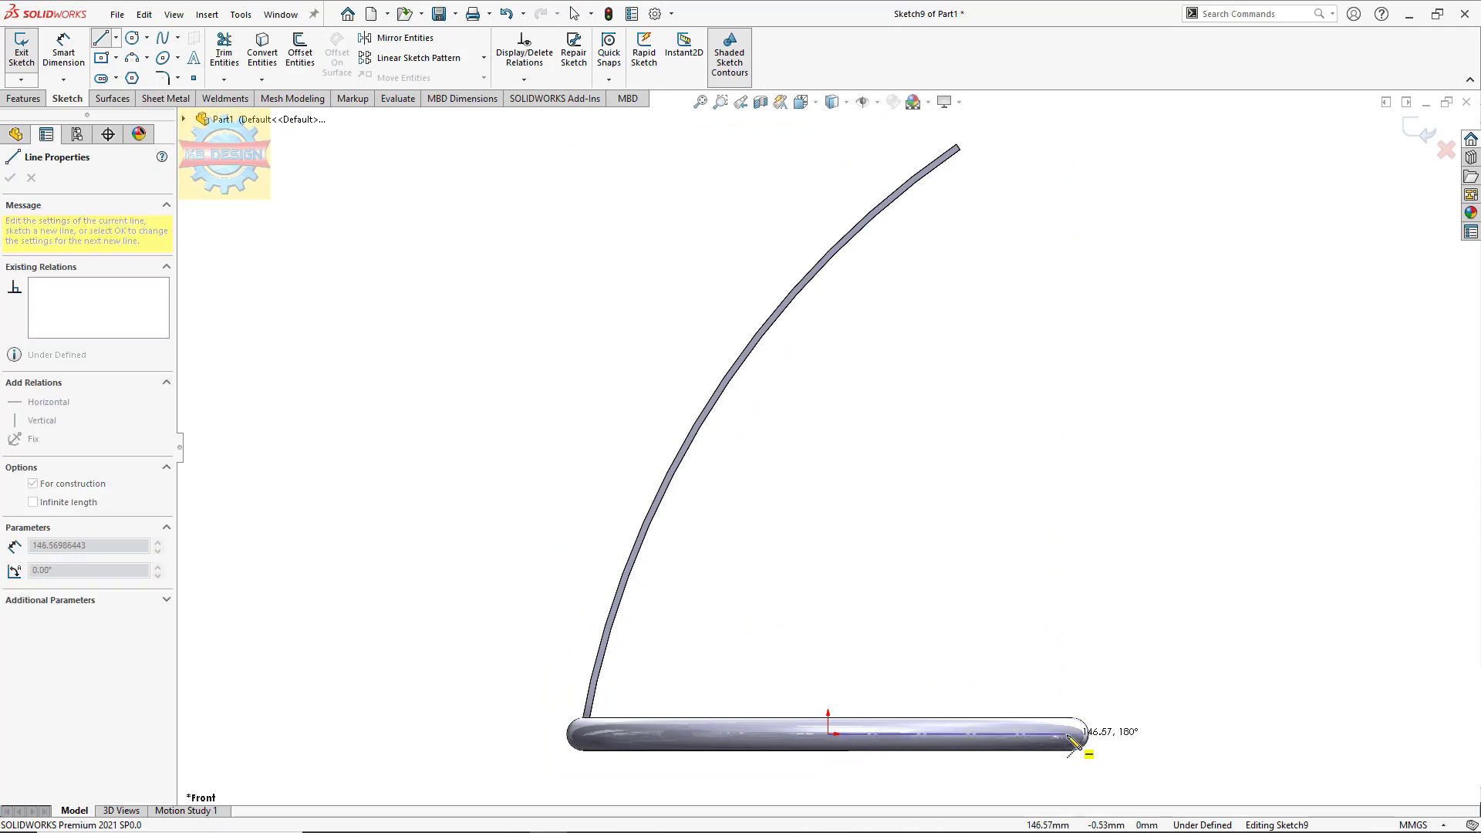
{"action": "left_click", "coordinate": [1068, 734]}
{"action": "left_click", "coordinate": [116, 37]}
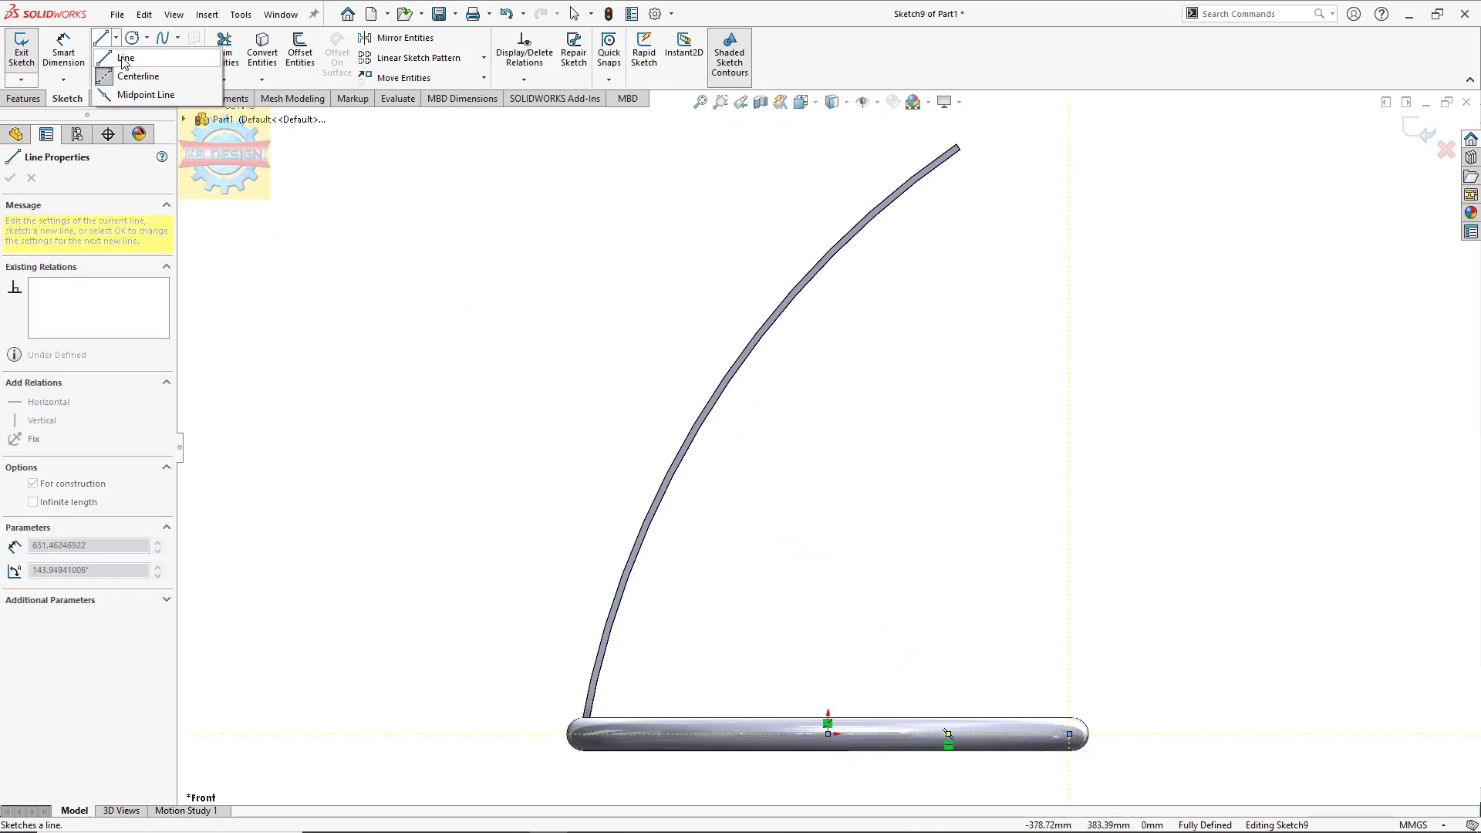
{"action": "left_click", "coordinate": [1069, 734]}
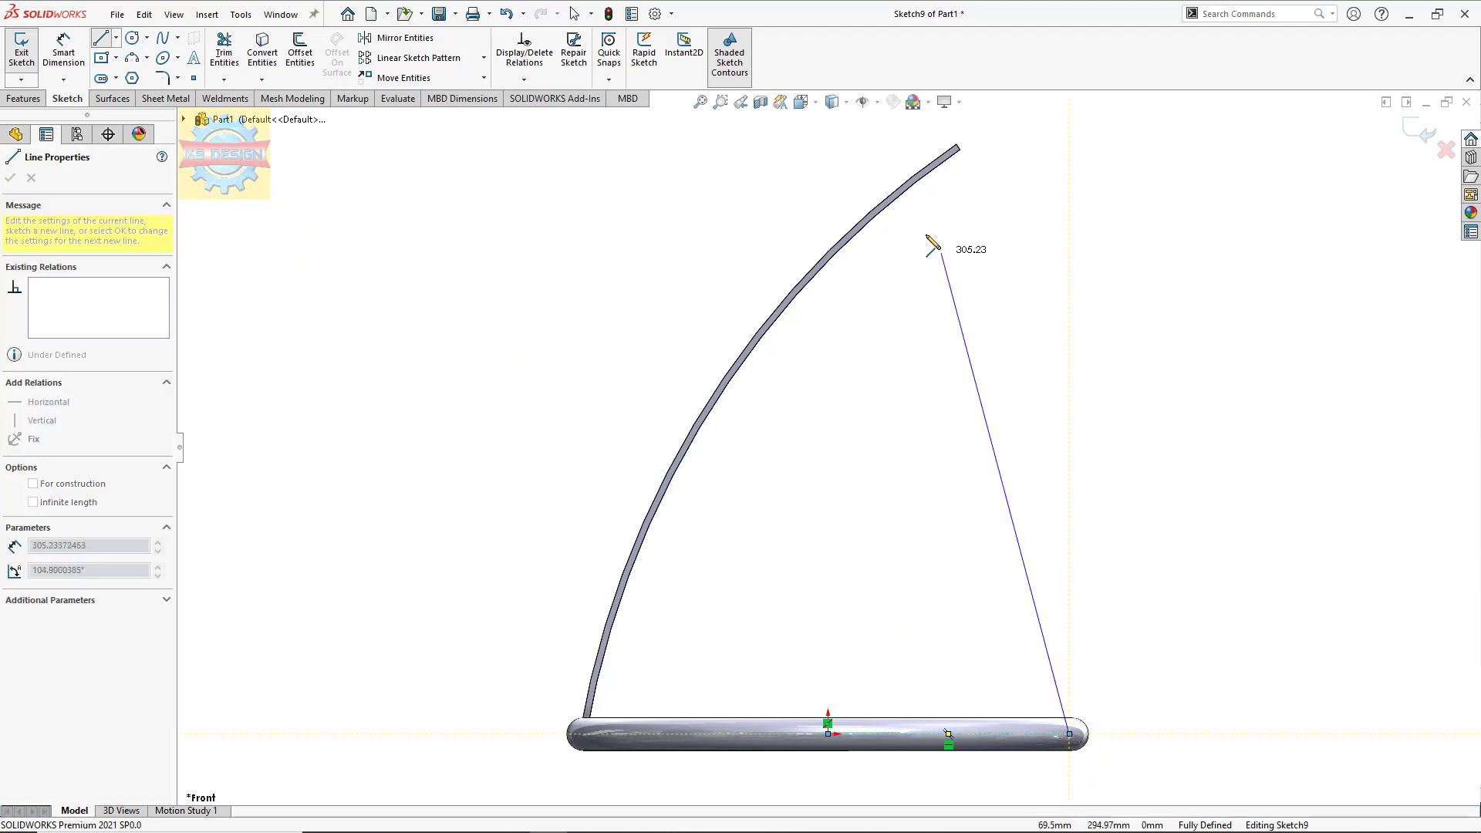
{"action": "left_click", "coordinate": [857, 145]}
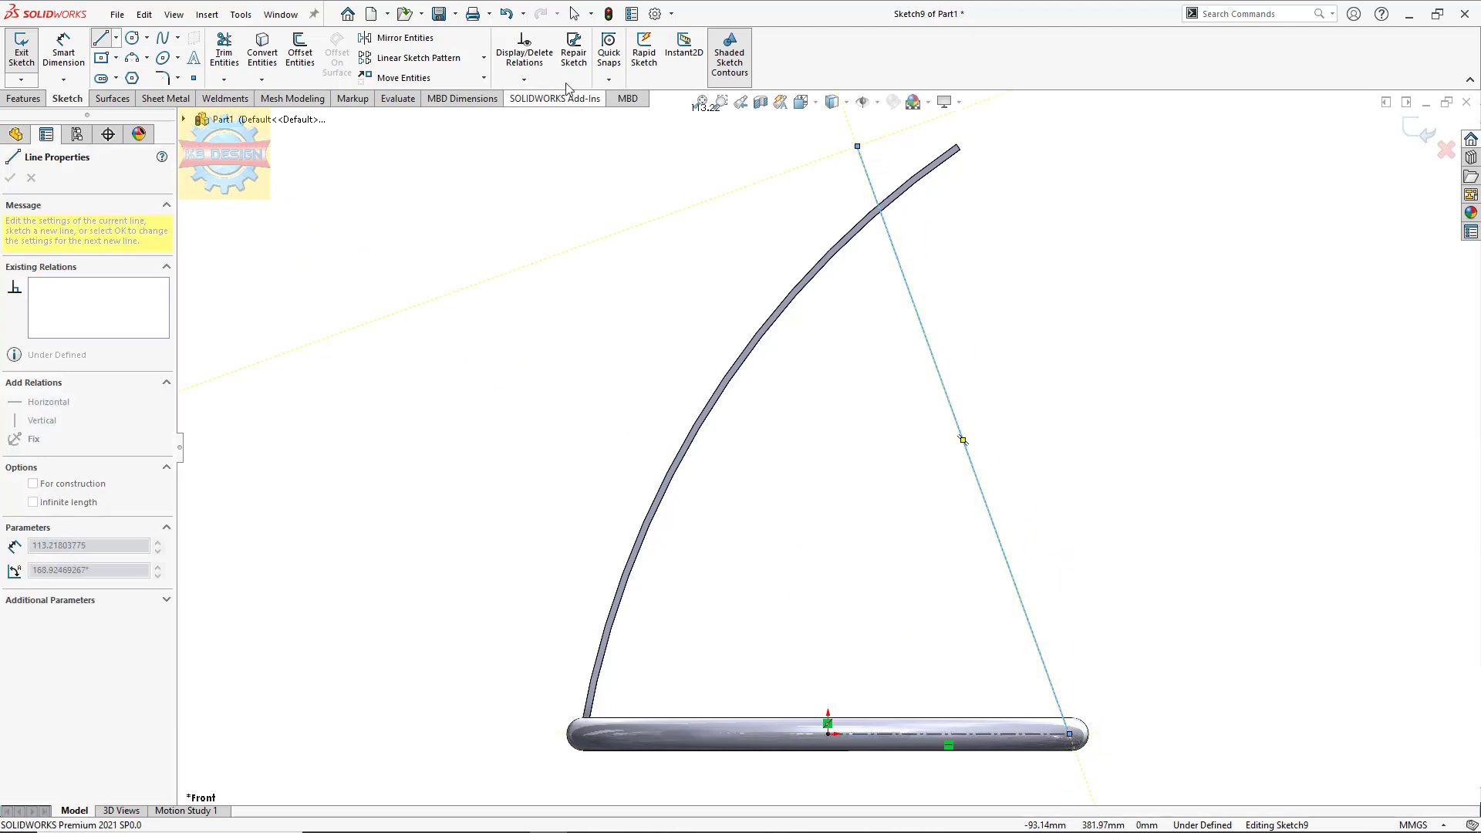
{"action": "key", "text": "Escape"}
{"action": "key", "text": "f"}
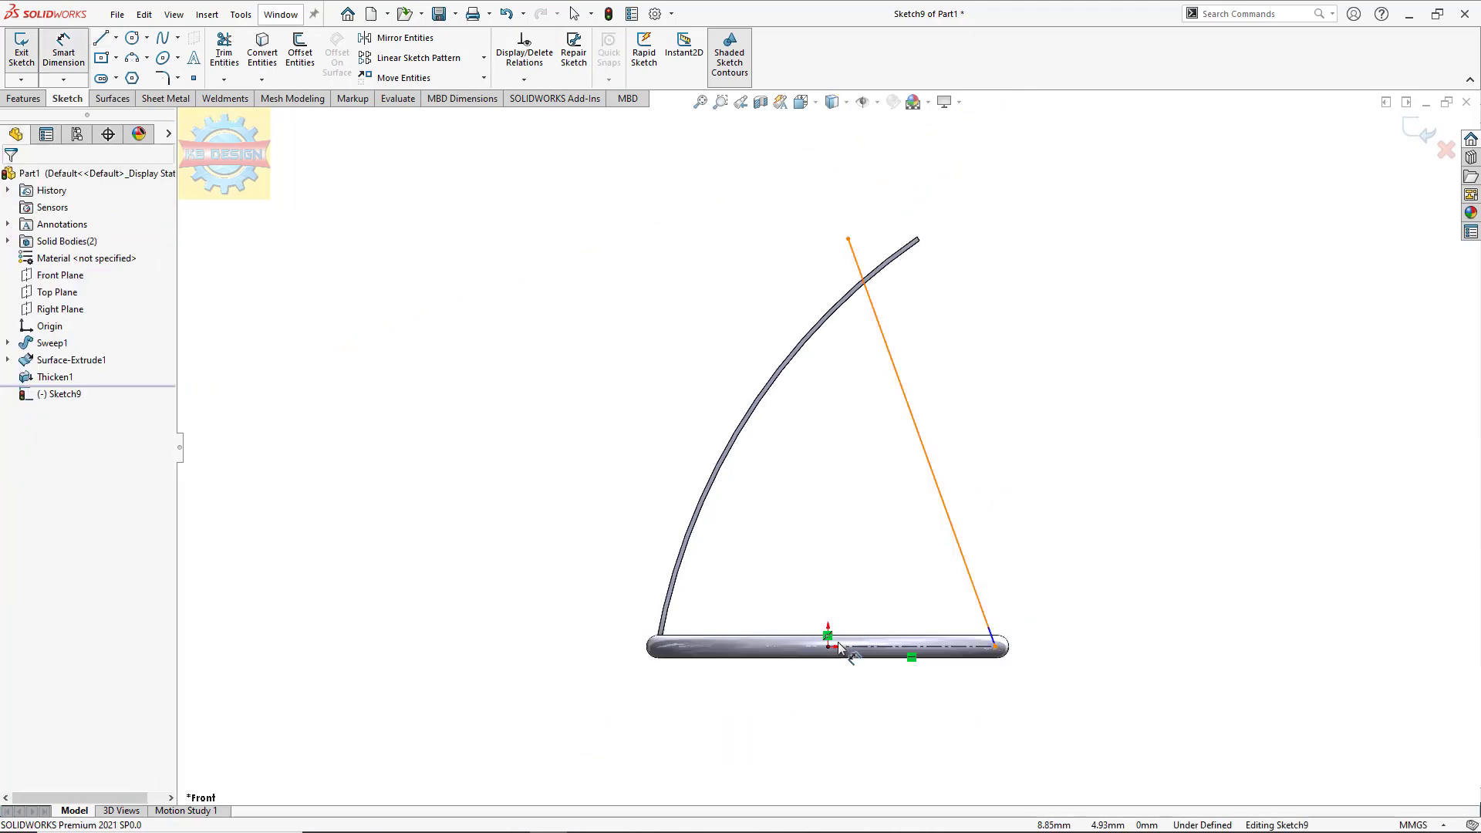
Step: Dimension the leg line's start 150 mm from the origin at 70° to the centerline
{"action": "left_click", "coordinate": [828, 647]}
{"action": "left_click", "coordinate": [995, 646]}
{"action": "left_click", "coordinate": [884, 717]}
{"action": "type", "text": "150"}
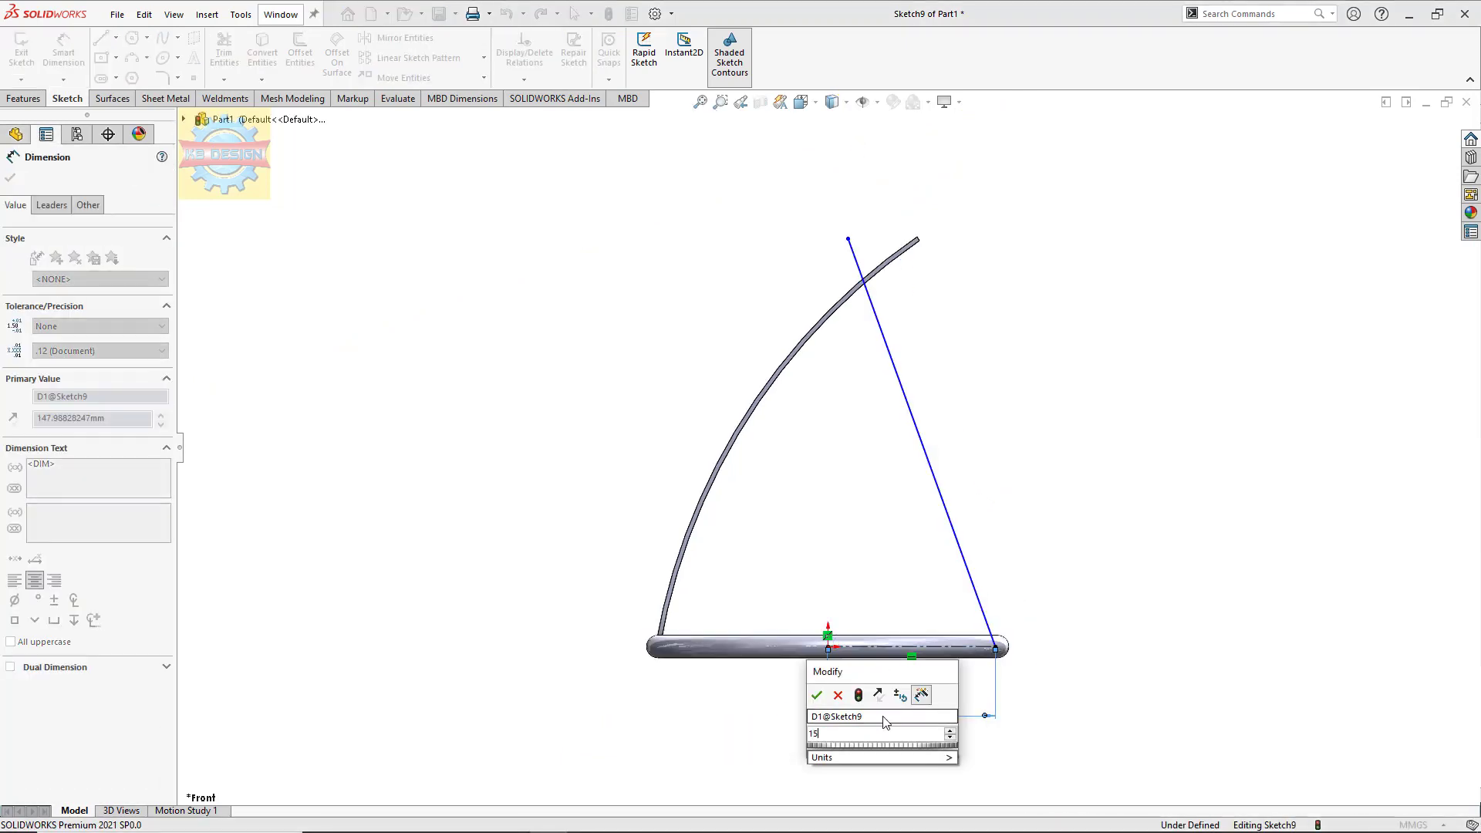
{"action": "key", "text": "Return"}
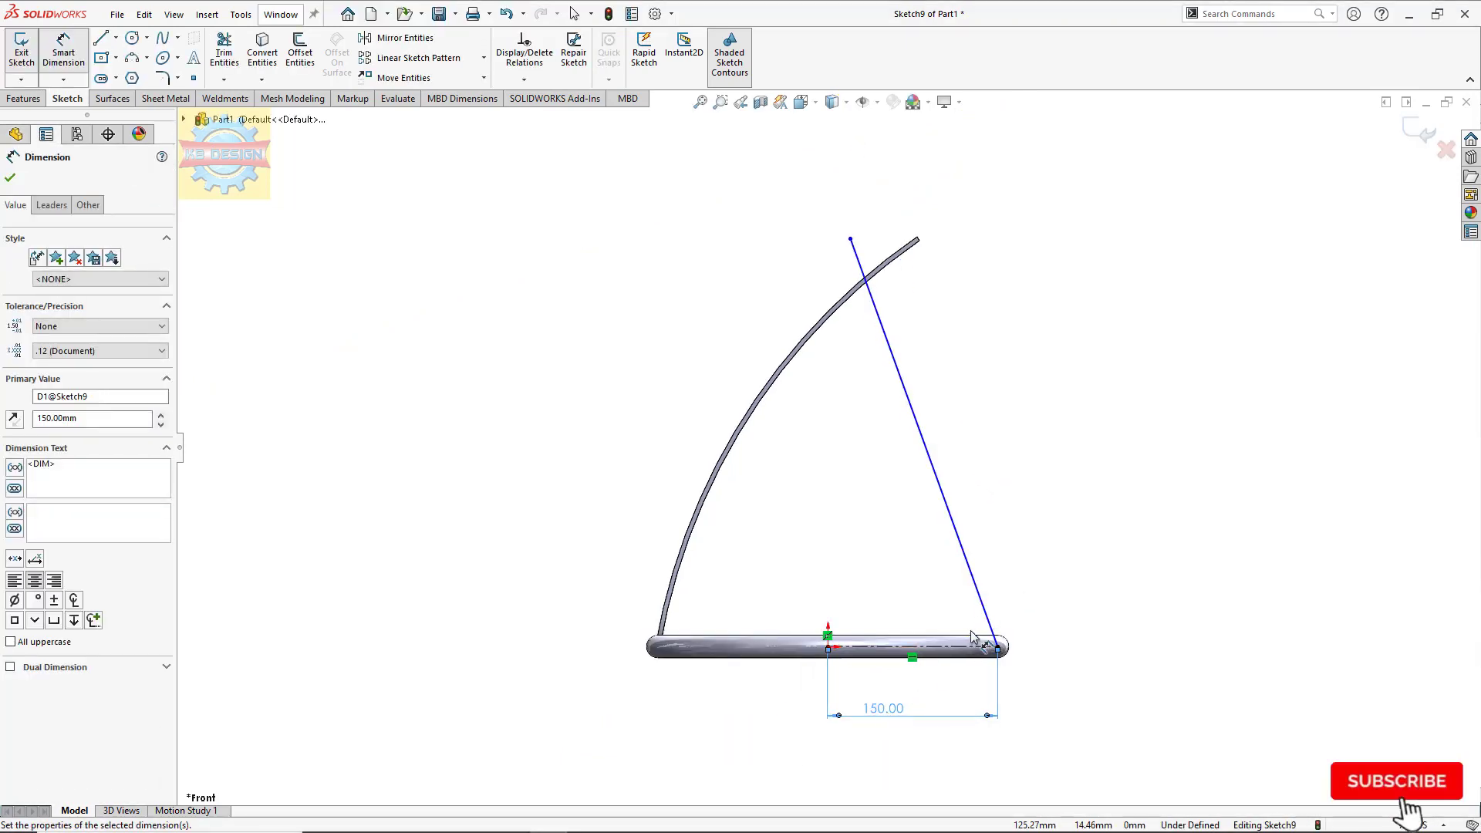
{"action": "left_click", "coordinate": [933, 653]}
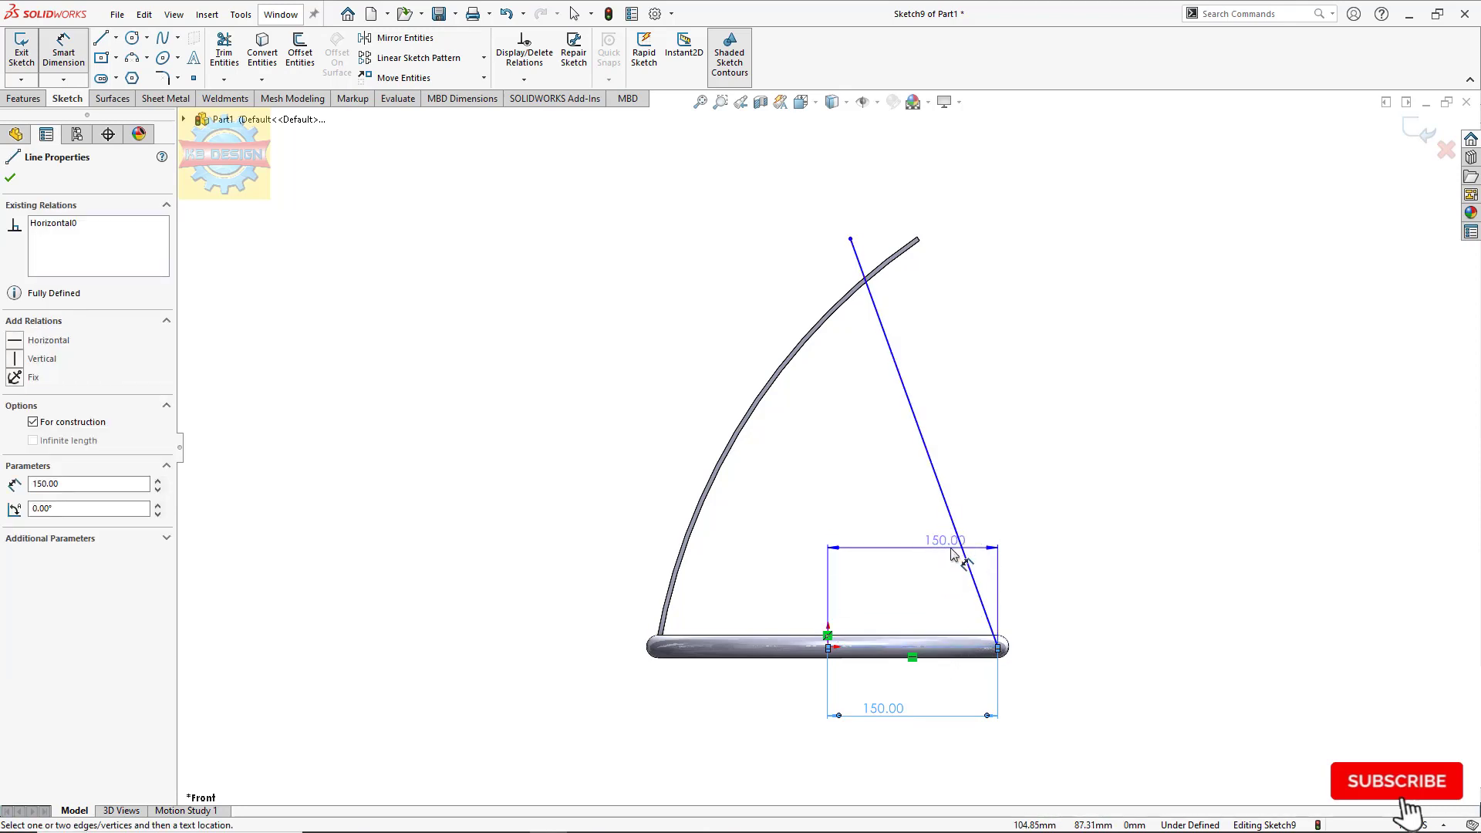
{"action": "left_click", "coordinate": [969, 562]}
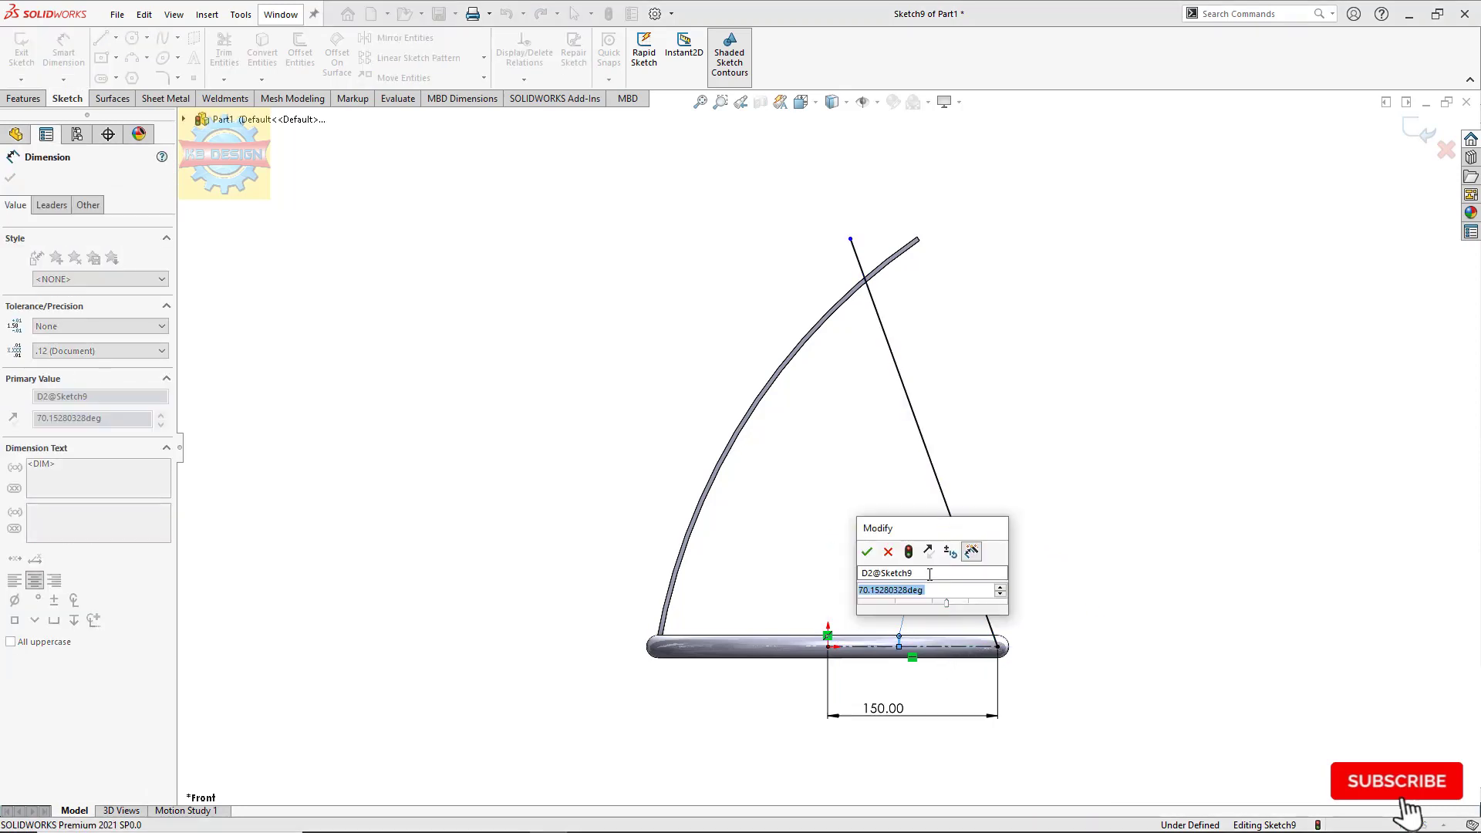
{"action": "type", "text": "70"}
{"action": "key", "text": "Return"}
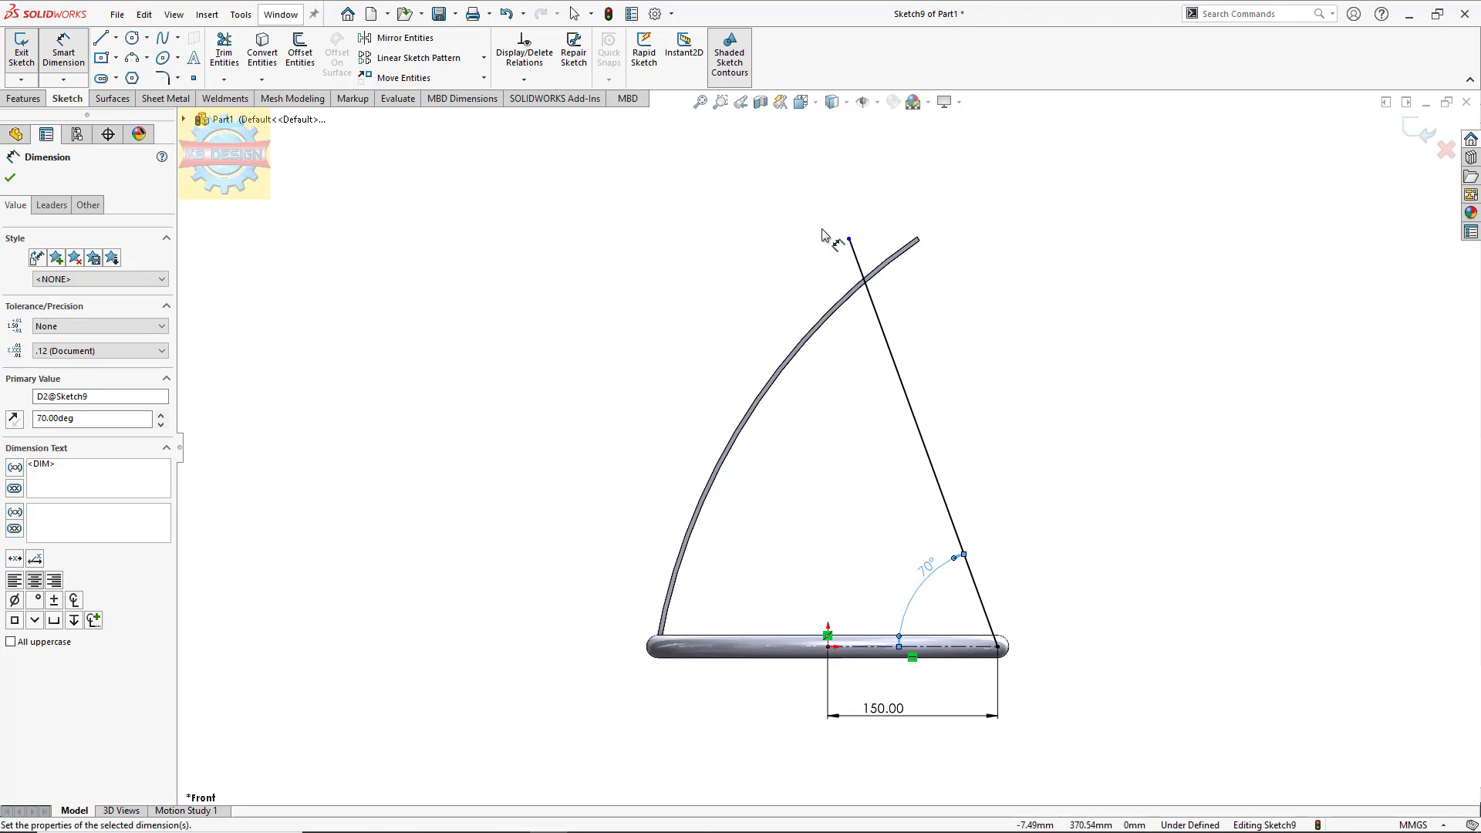
Step: Lengthen the leg by dragging its top endpoint upward, then exit the sketch
{"action": "left_click", "coordinate": [849, 240]}
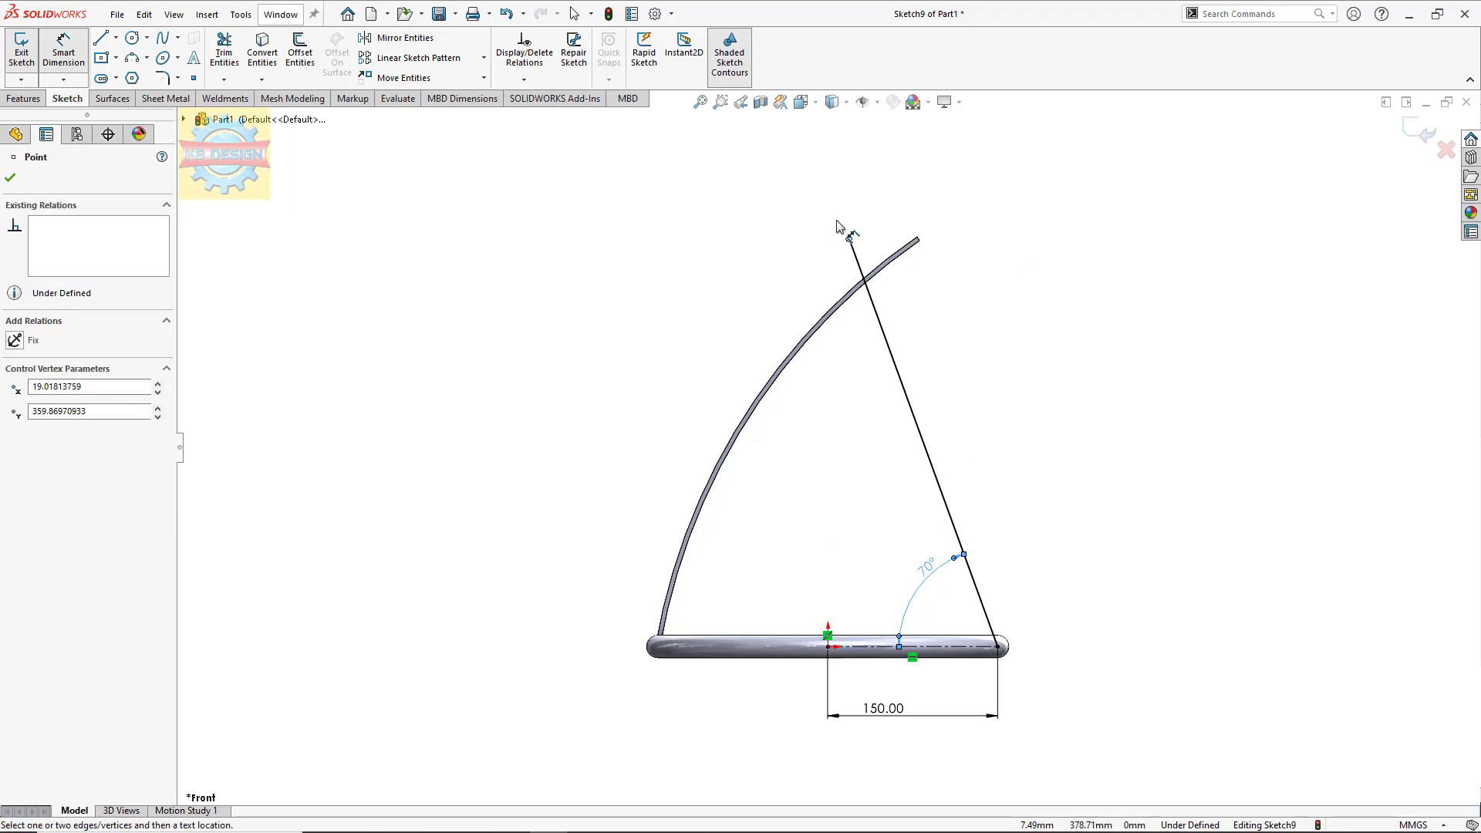
{"action": "key", "text": "Escape"}
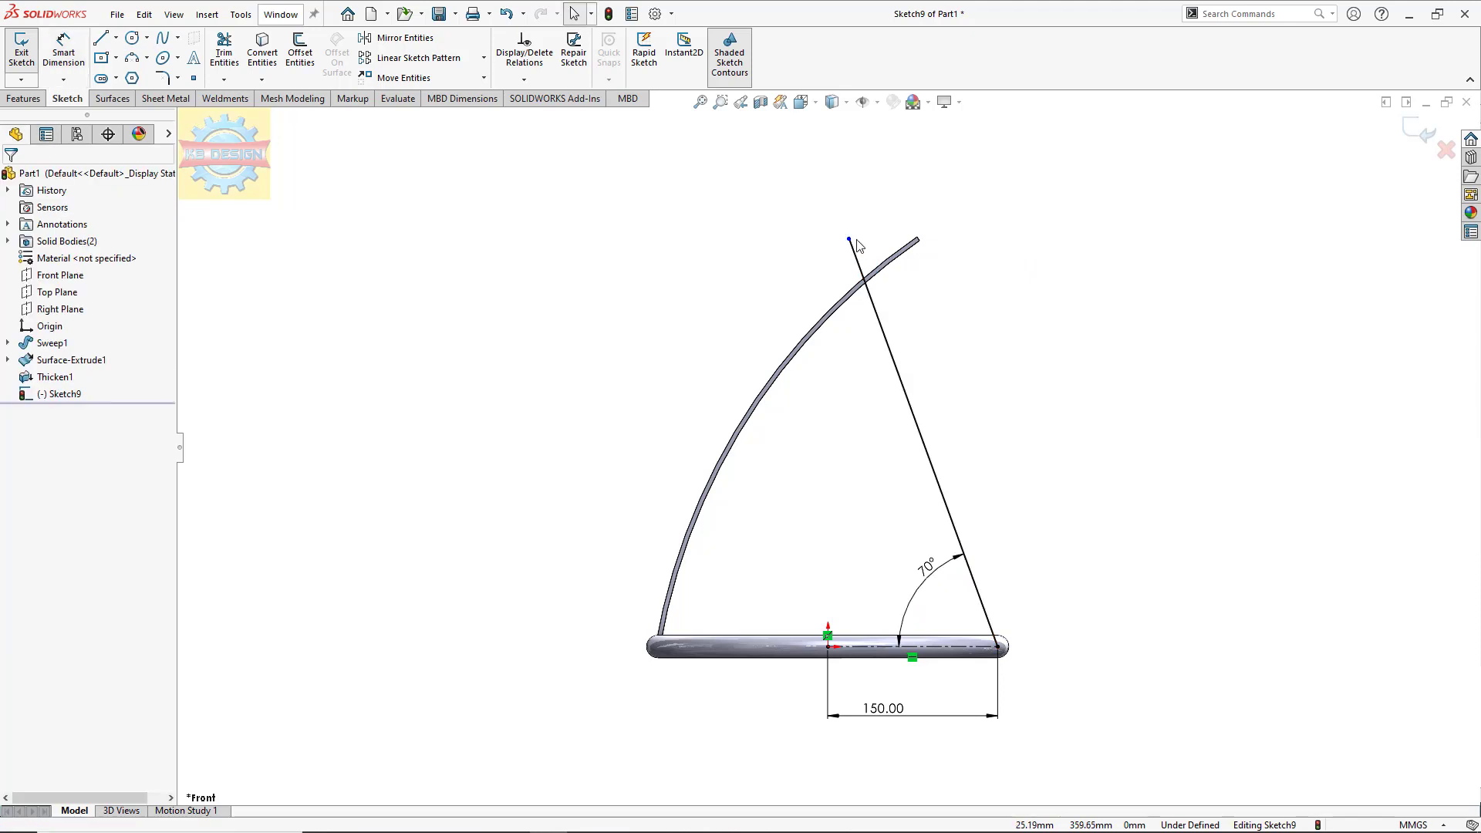
{"action": "left_click_drag", "start_coordinate": [849, 240], "coordinate": [838, 205]}
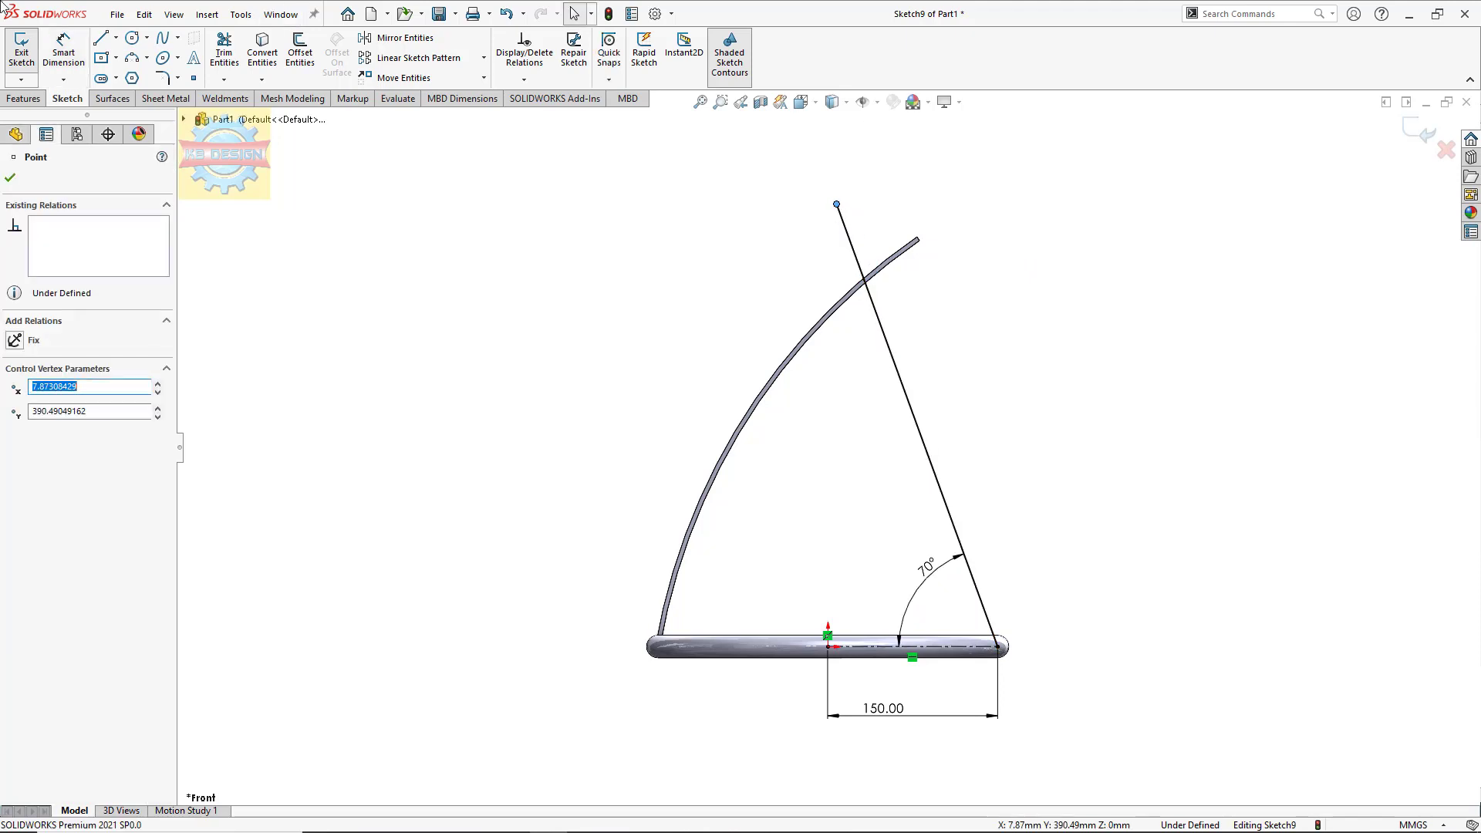
{"action": "left_click", "coordinate": [22, 48]}
{"action": "left_click", "coordinate": [31, 96]}
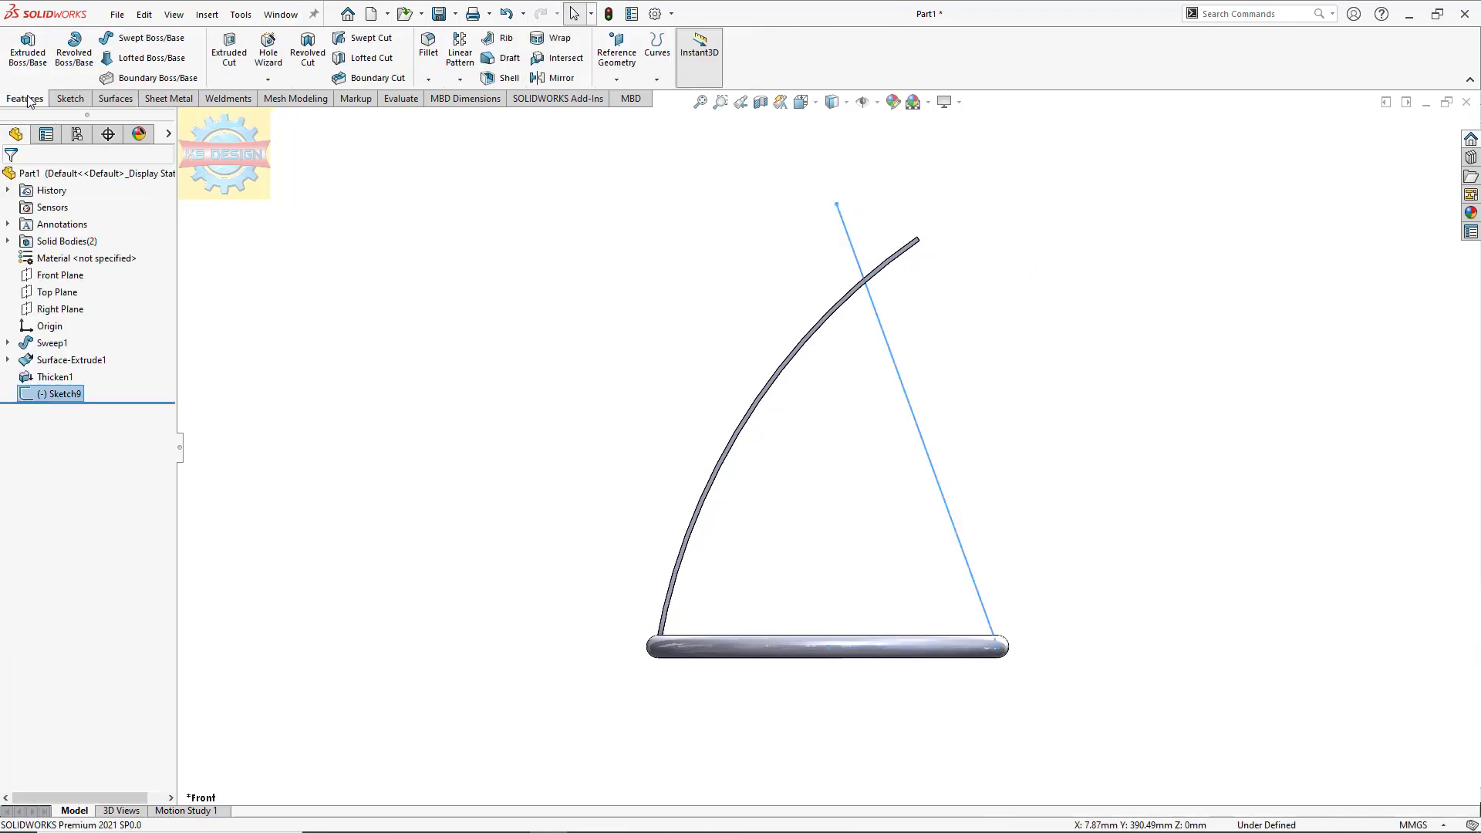
Step: Sweep a separate 12 mm circular-profile rod along Sketch9's slanted line
{"action": "left_click", "coordinate": [143, 38]}
{"action": "left_click", "coordinate": [79, 236]}
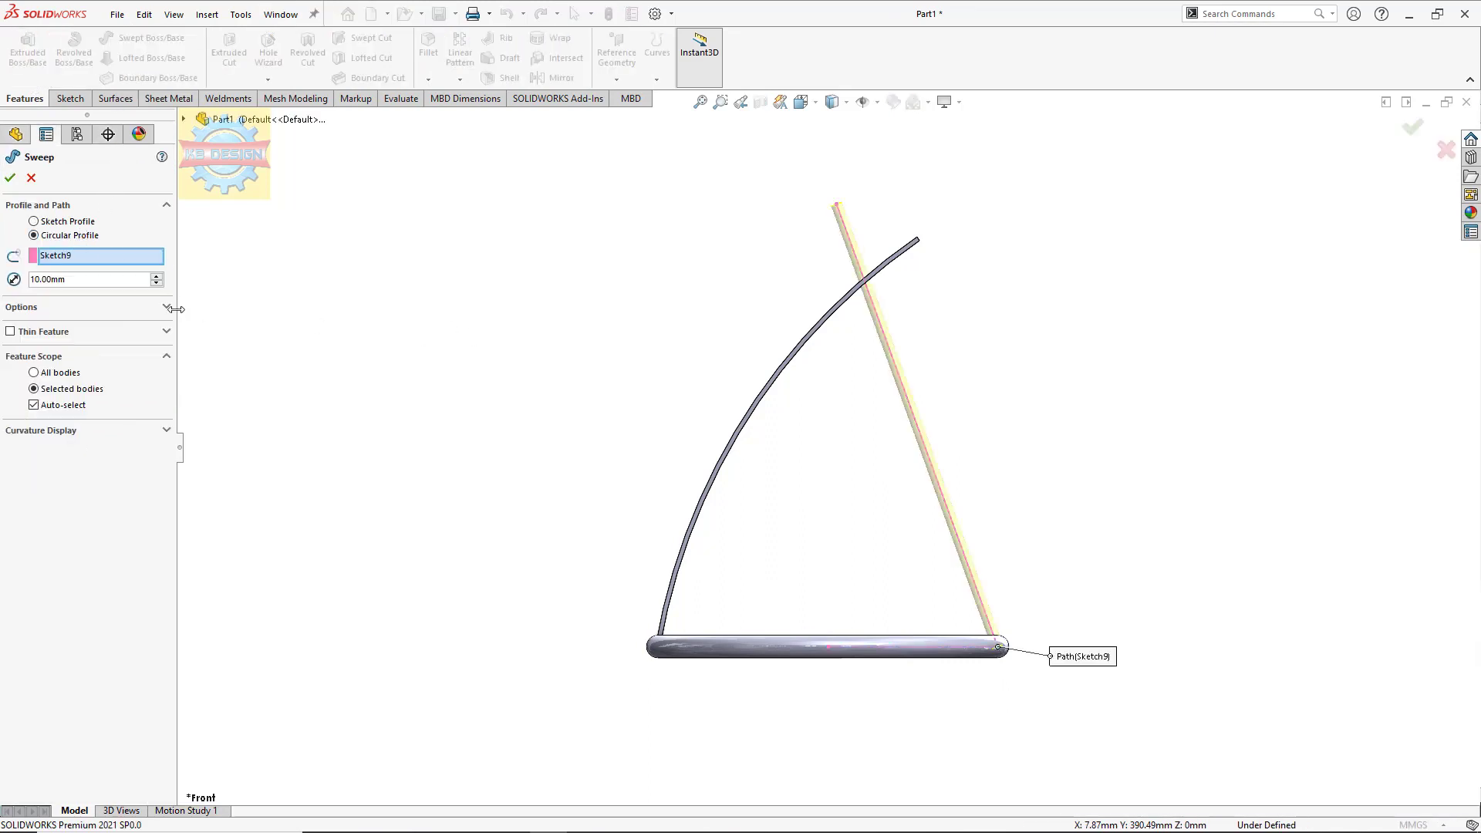
{"action": "middle_click_drag", "start_coordinate": [658, 279], "coordinate": [718, 366]}
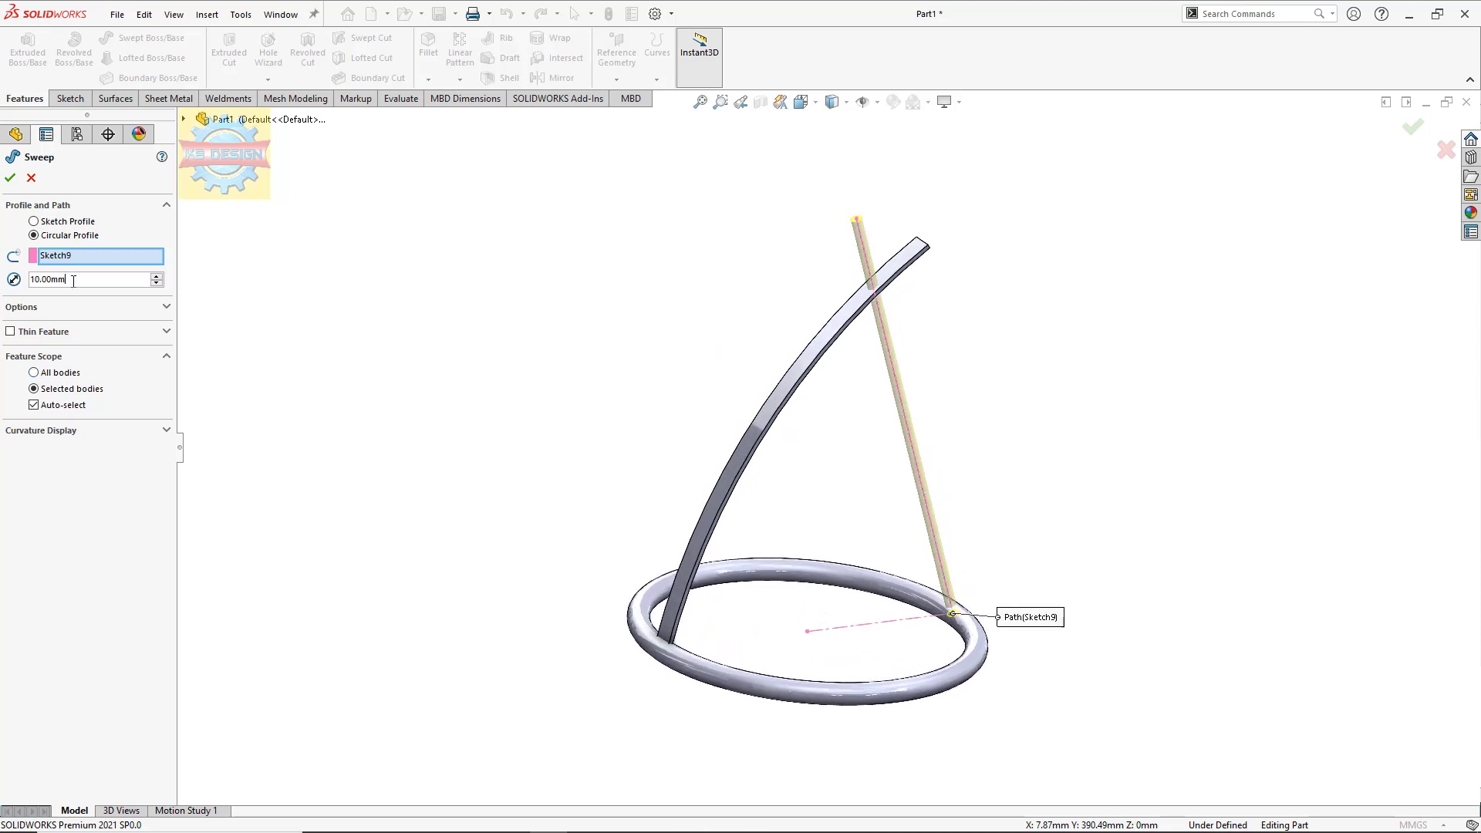
{"action": "type", "text": "15"}
{"action": "key", "text": "Return"}
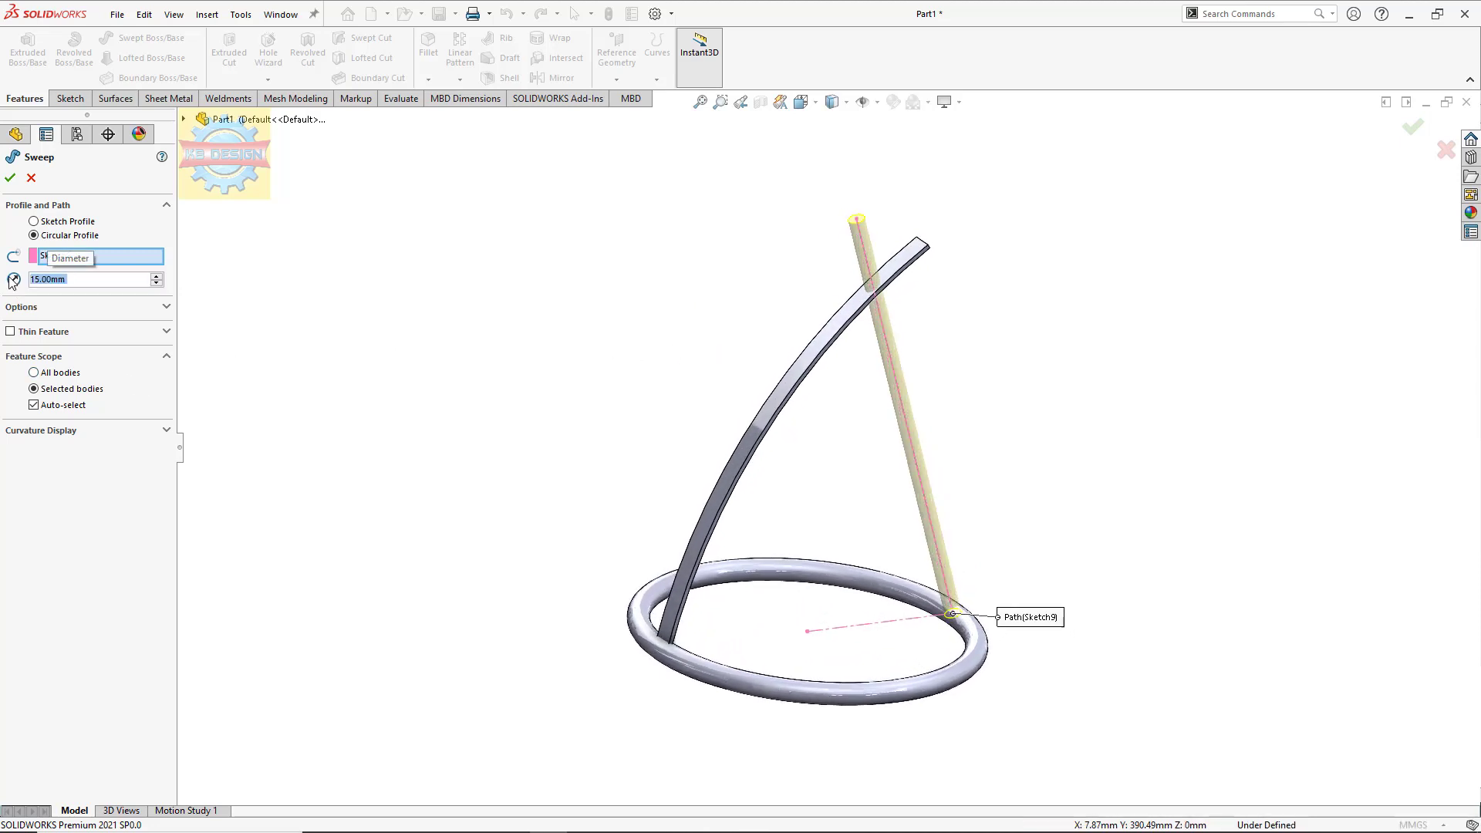
{"action": "type", "text": "12"}
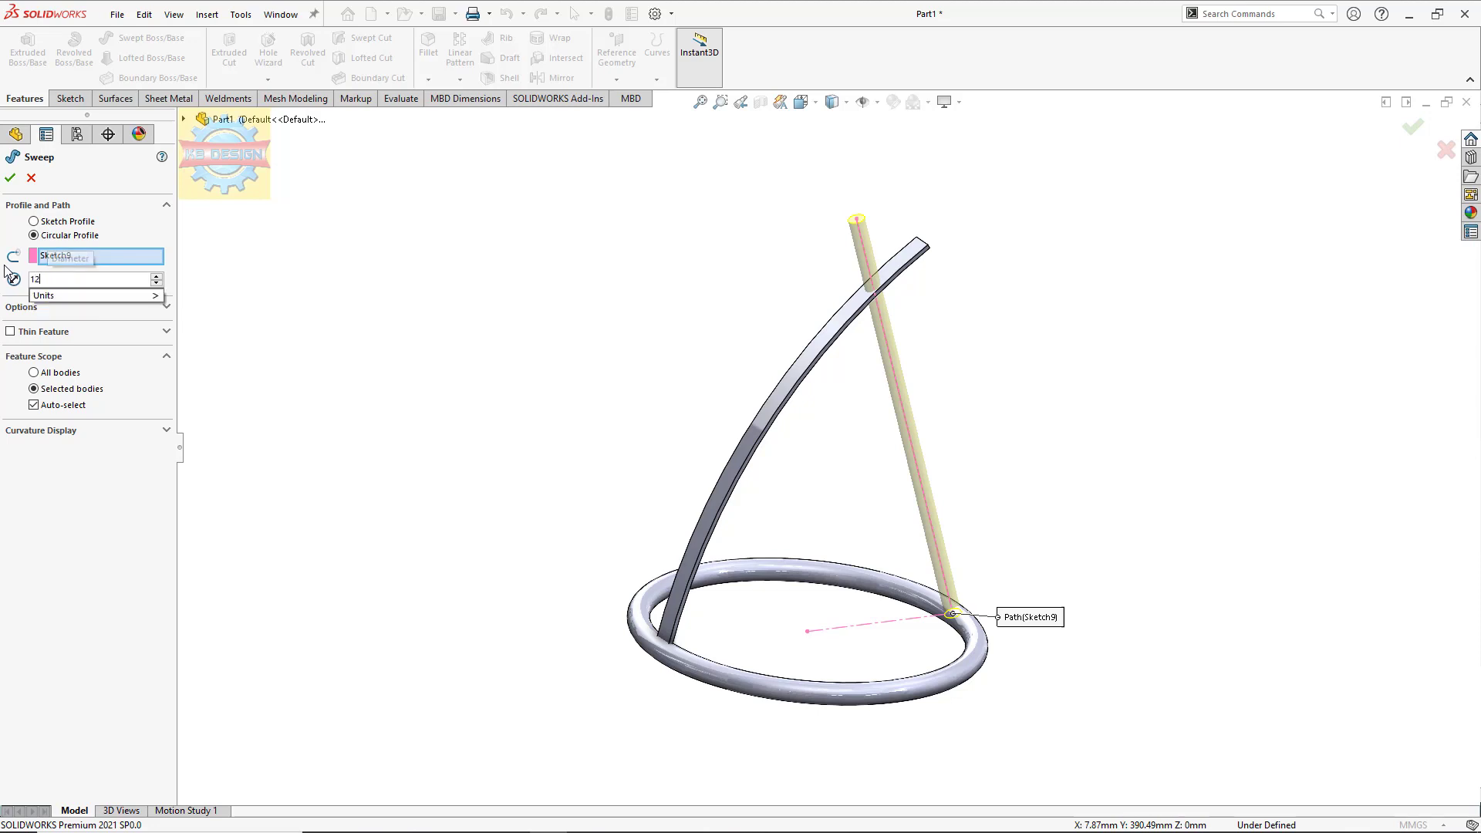
{"action": "key", "text": "Return"}
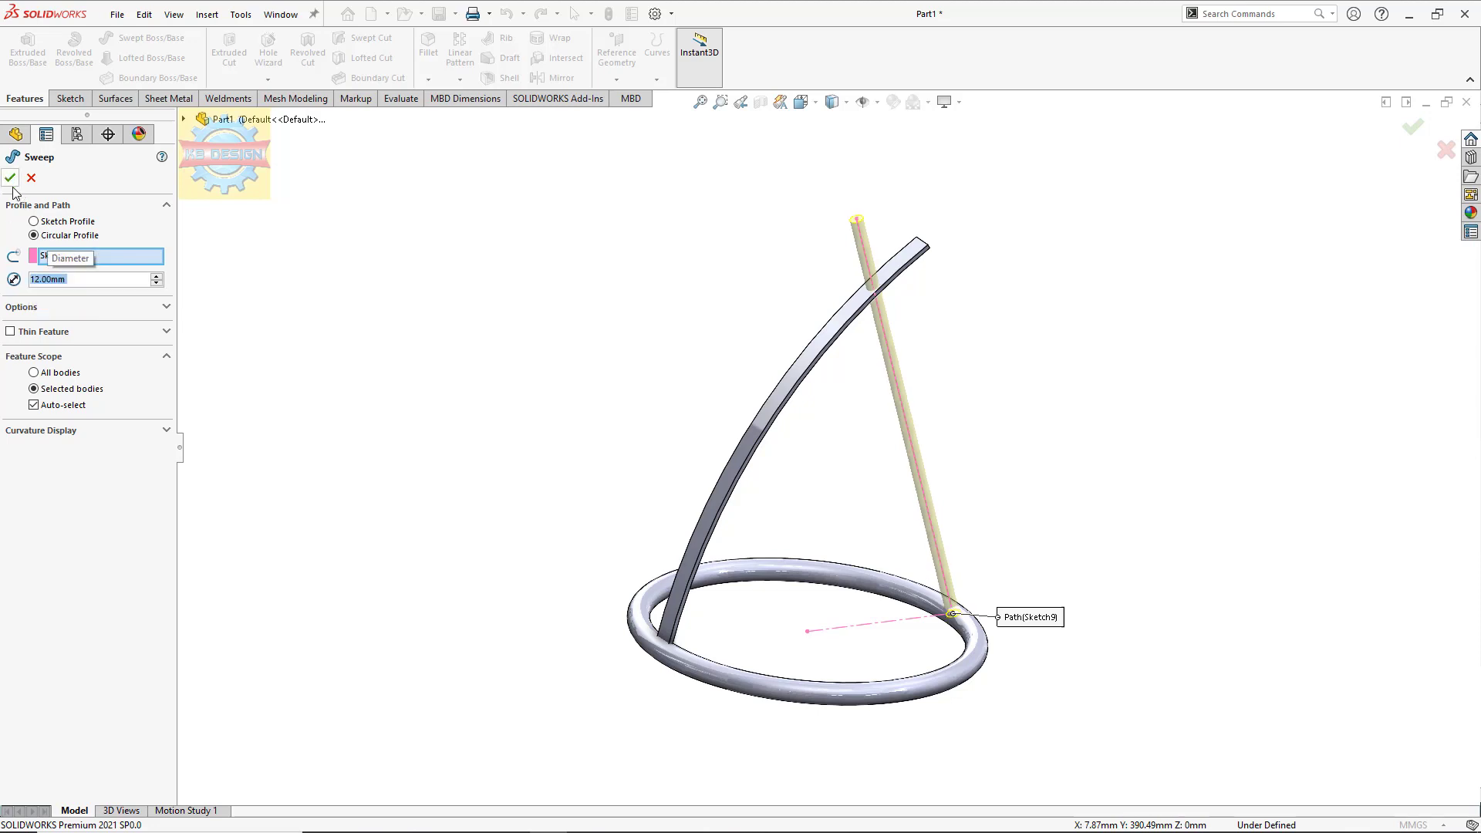
{"action": "left_click", "coordinate": [38, 311]}
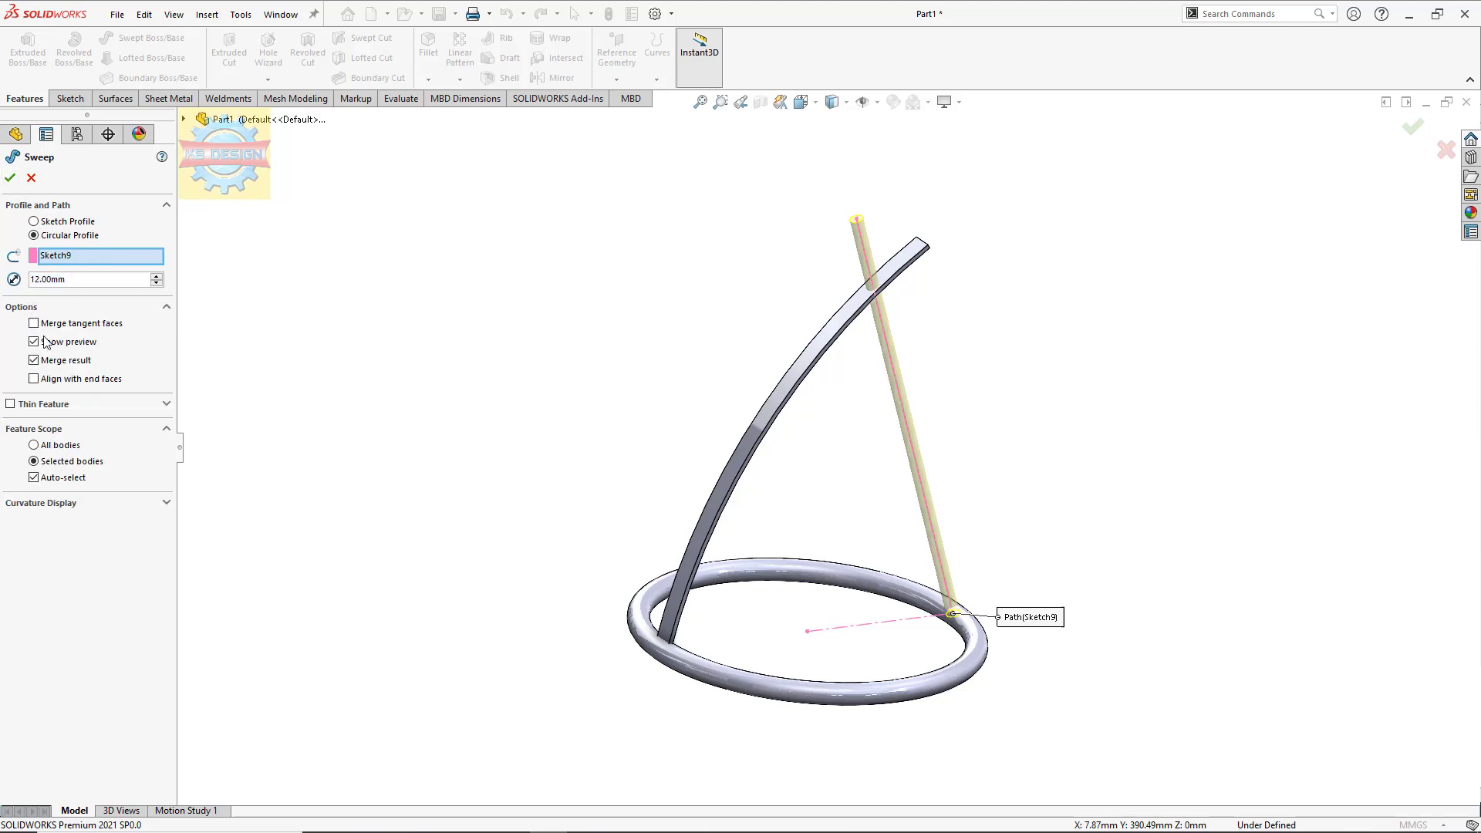
{"action": "left_click", "coordinate": [34, 360]}
{"action": "left_click", "coordinate": [11, 182]}
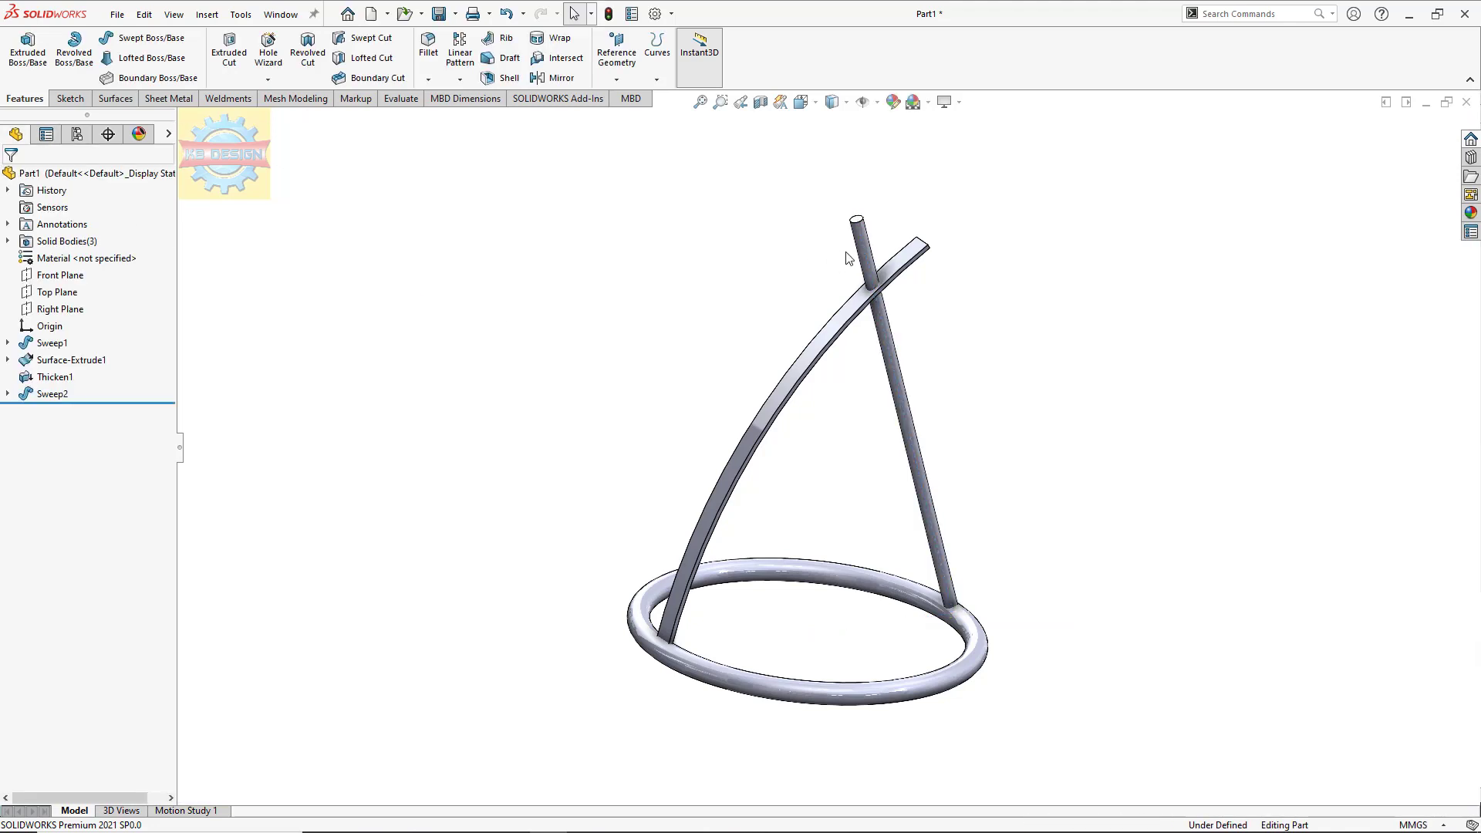
{"action": "scroll", "coordinate": [848, 257], "scroll_direction": "down", "scroll_amount": 3}
Step: Fillet both top end edges of the curved strip with a 5 mm radius
{"action": "scroll", "coordinate": [820, 225], "scroll_direction": "down", "scroll_amount": 3}
{"action": "left_click", "coordinate": [428, 45]}
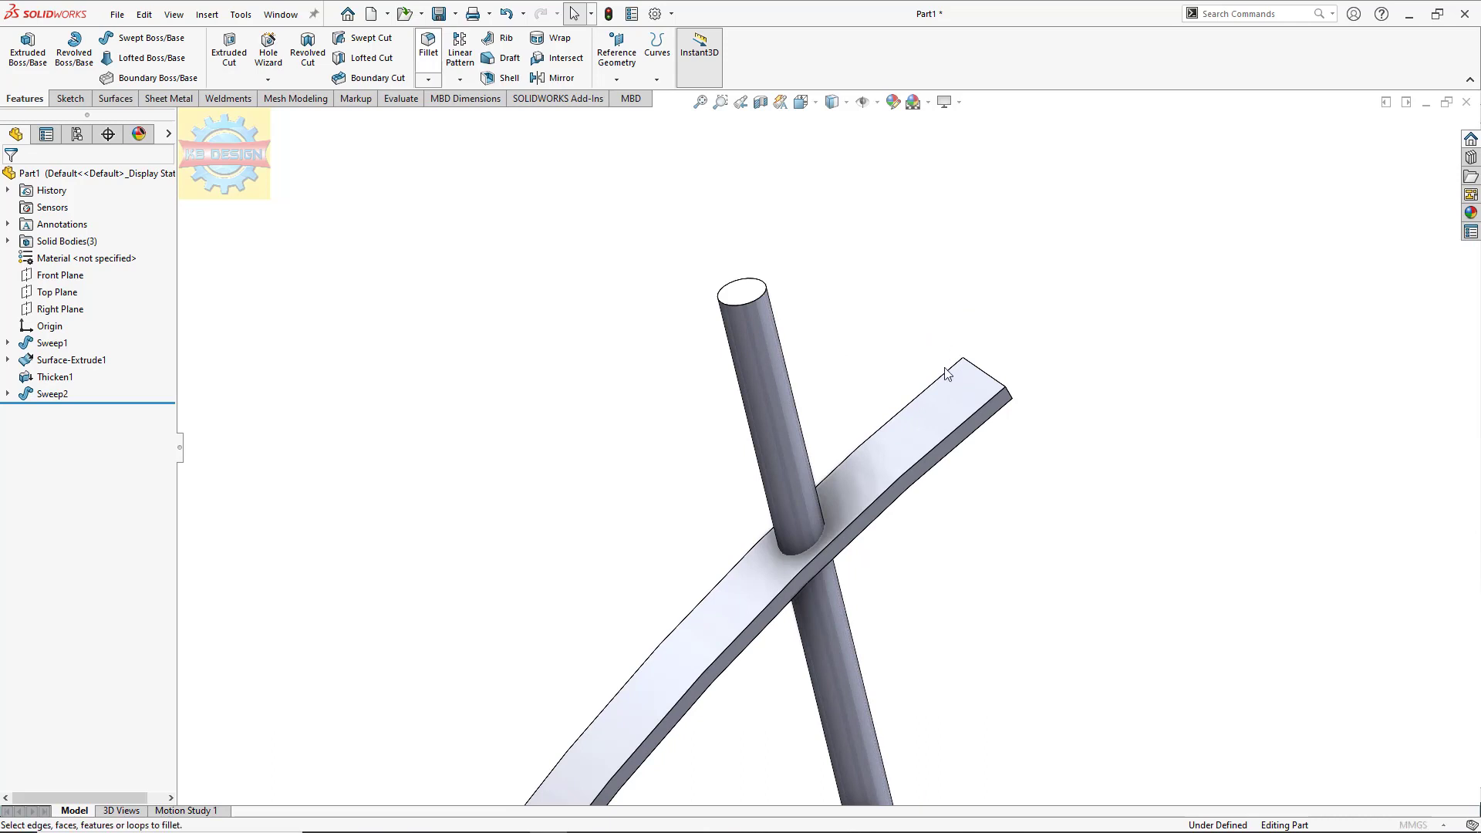
{"action": "left_click", "coordinate": [1009, 396]}
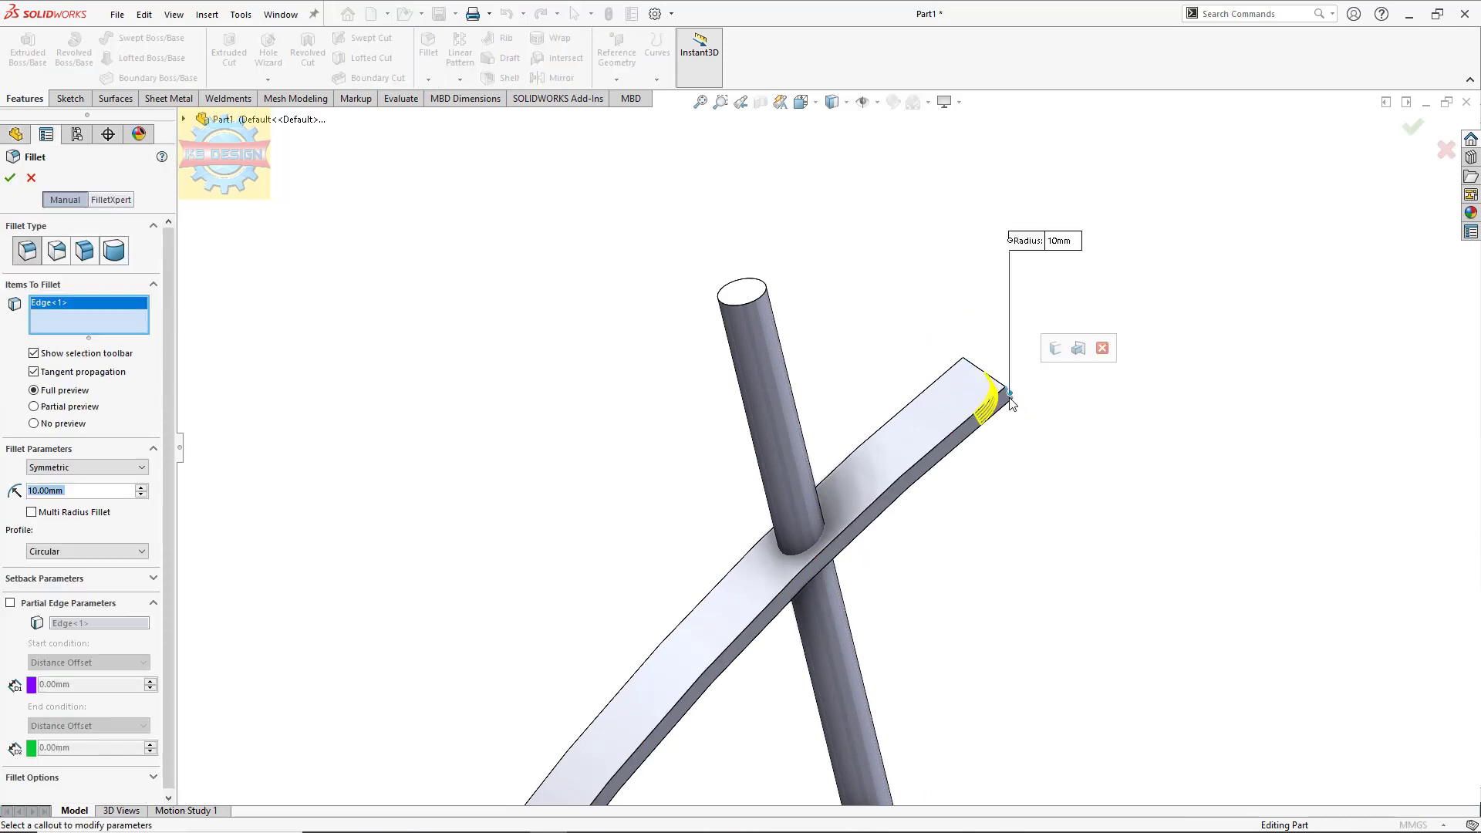
{"action": "middle_click_drag", "start_coordinate": [1010, 403], "coordinate": [258, 490]}
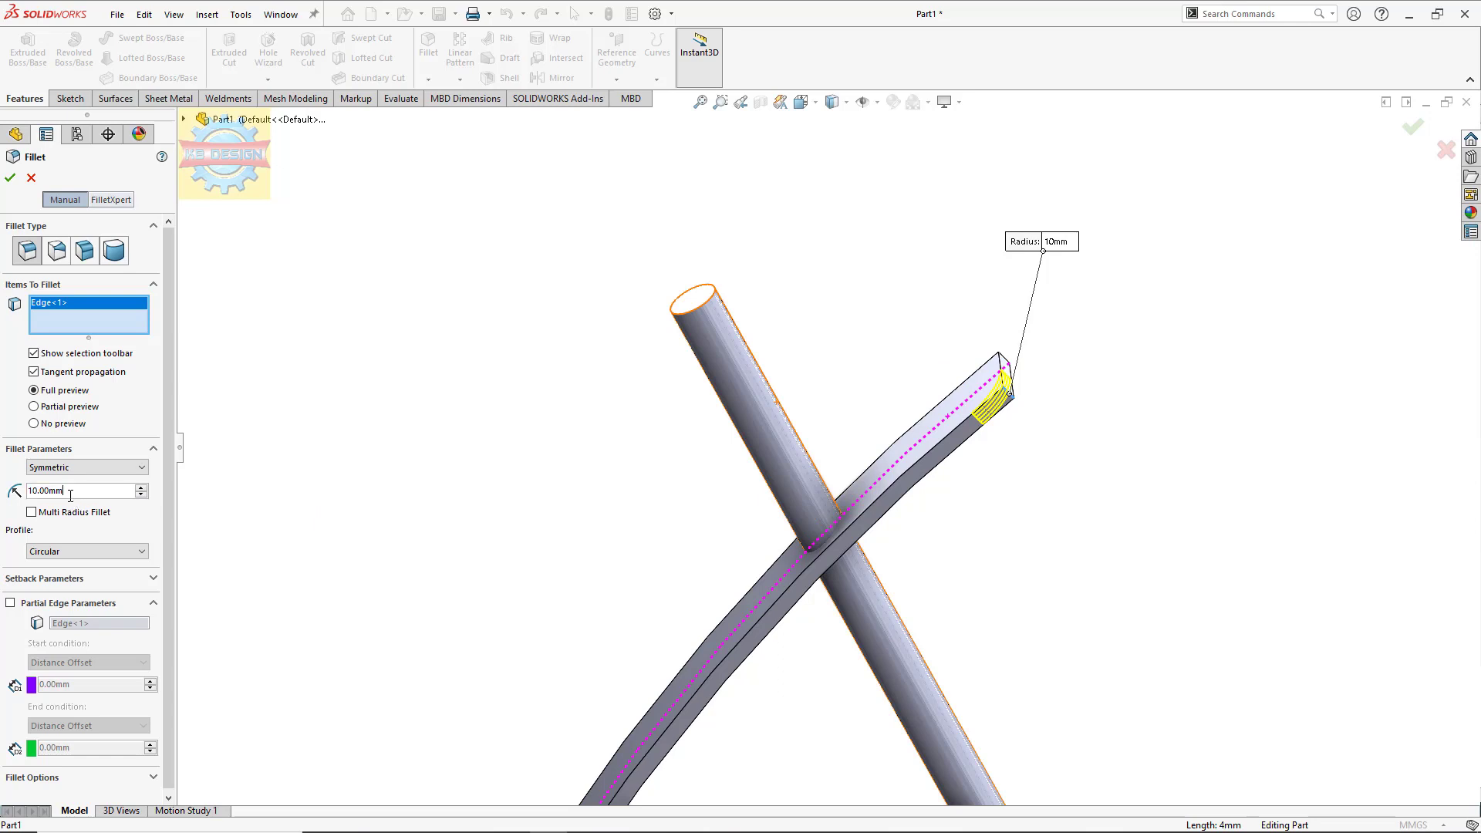
{"action": "type", "text": "5"}
{"action": "key", "text": "Return"}
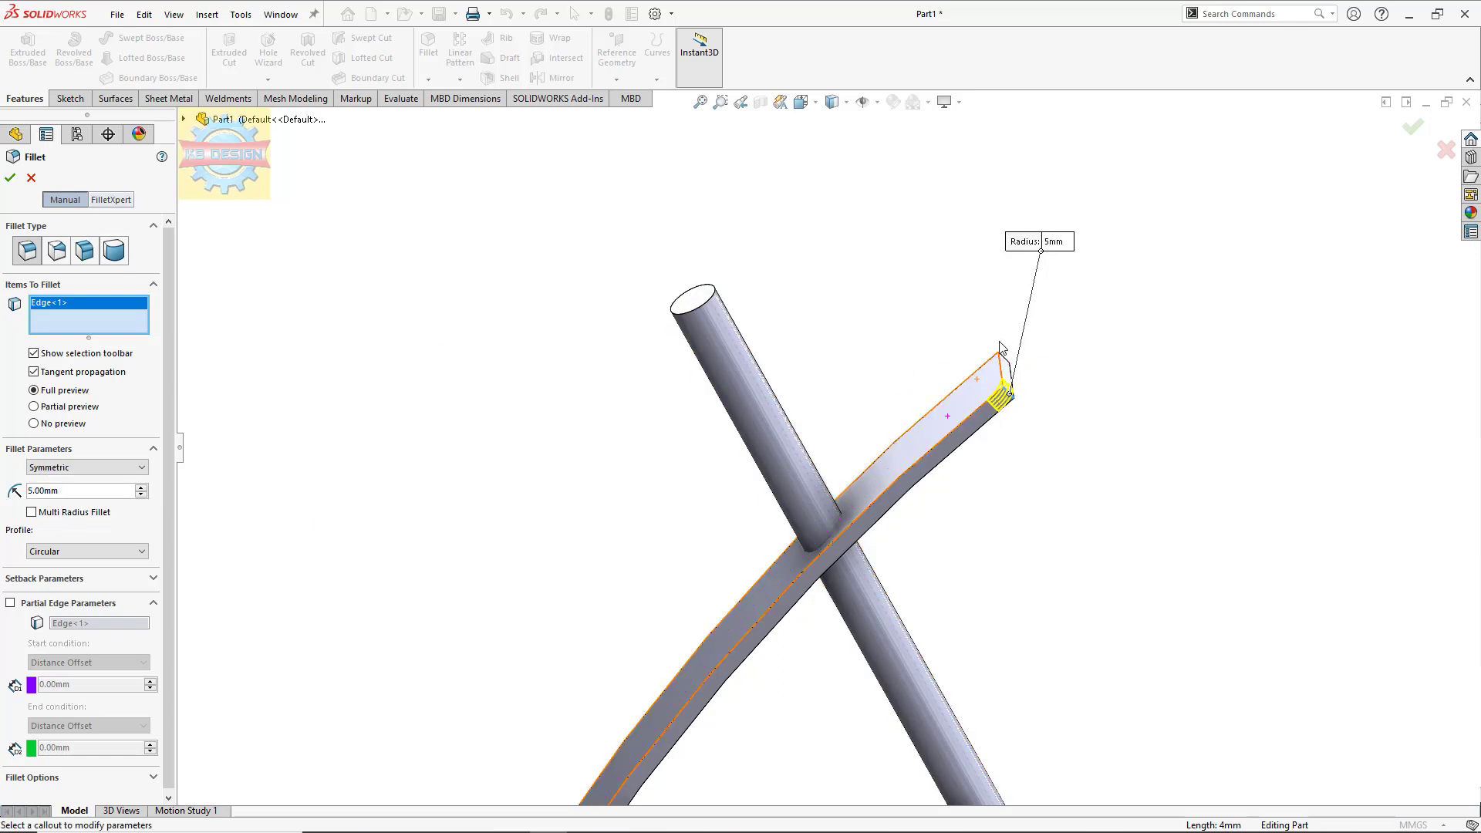
{"action": "scroll", "coordinate": [974, 385], "scroll_direction": "down", "scroll_amount": 3}
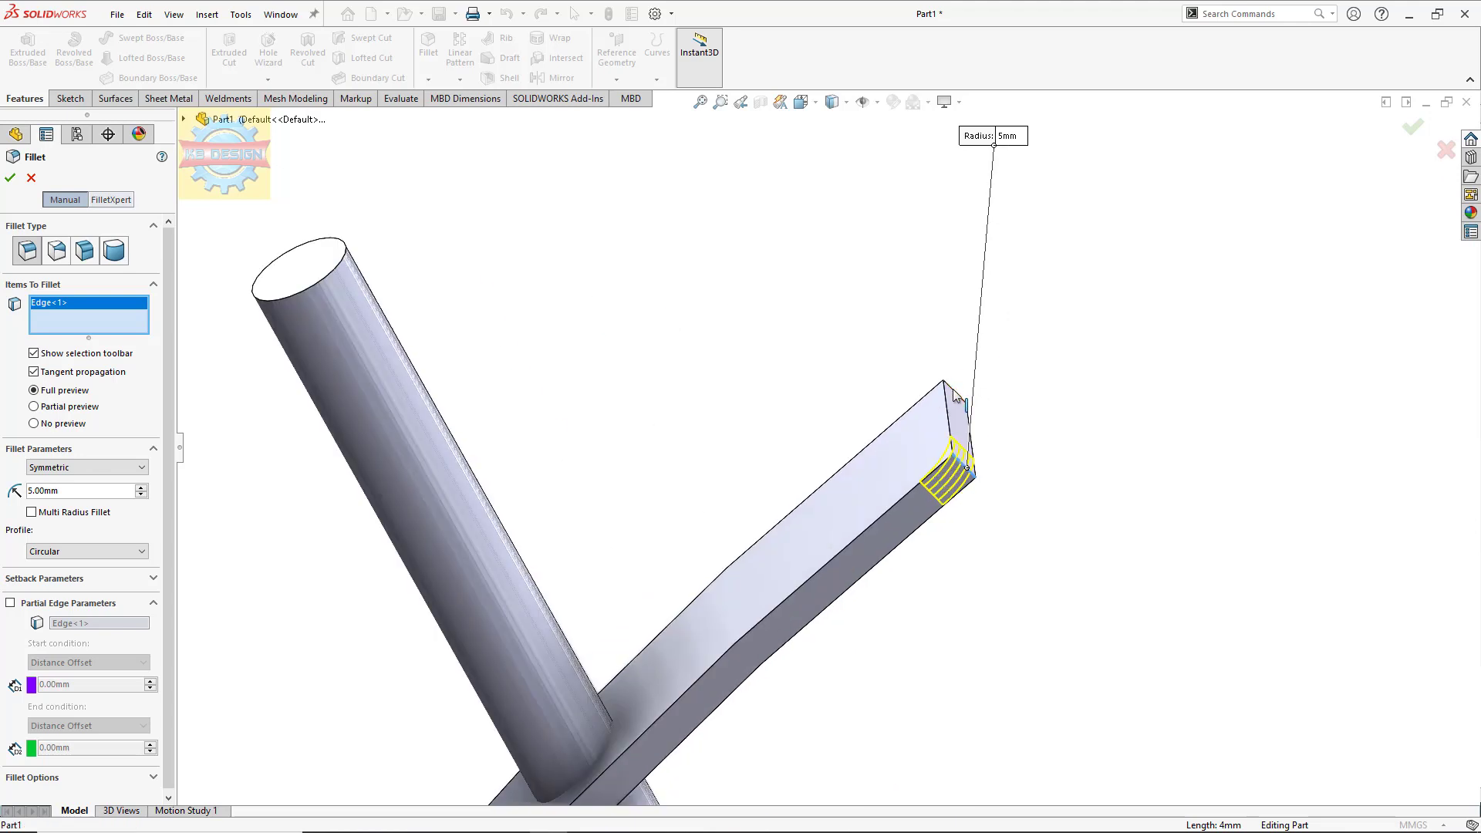
{"action": "left_click", "coordinate": [954, 394]}
{"action": "left_click", "coordinate": [13, 178]}
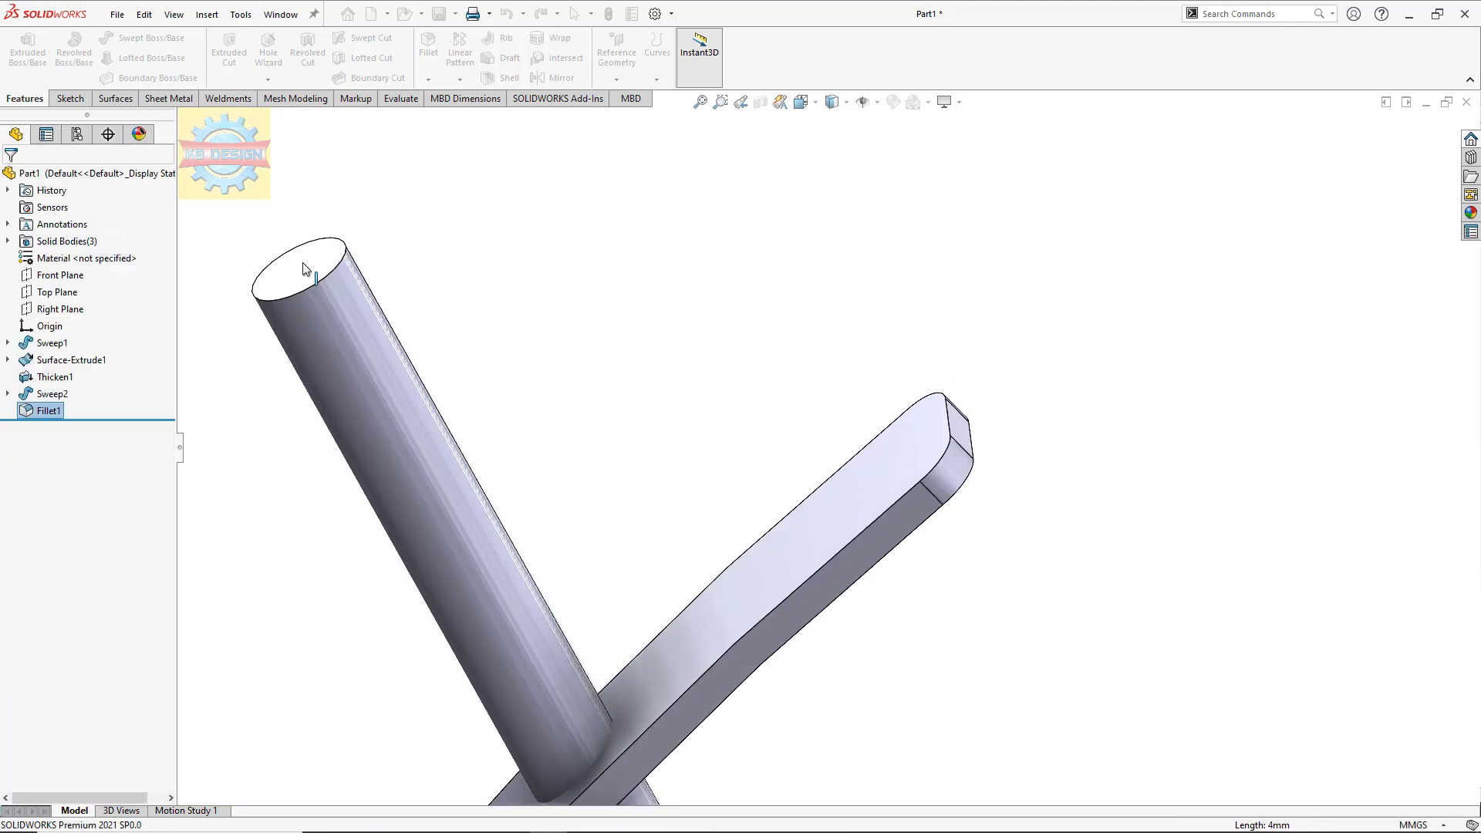
{"action": "scroll", "coordinate": [651, 333], "scroll_direction": "up", "scroll_amount": 3}
{"action": "scroll", "coordinate": [792, 497], "scroll_direction": "up", "scroll_amount": 2}
{"action": "scroll", "coordinate": [869, 508], "scroll_direction": "up", "scroll_amount": 1}
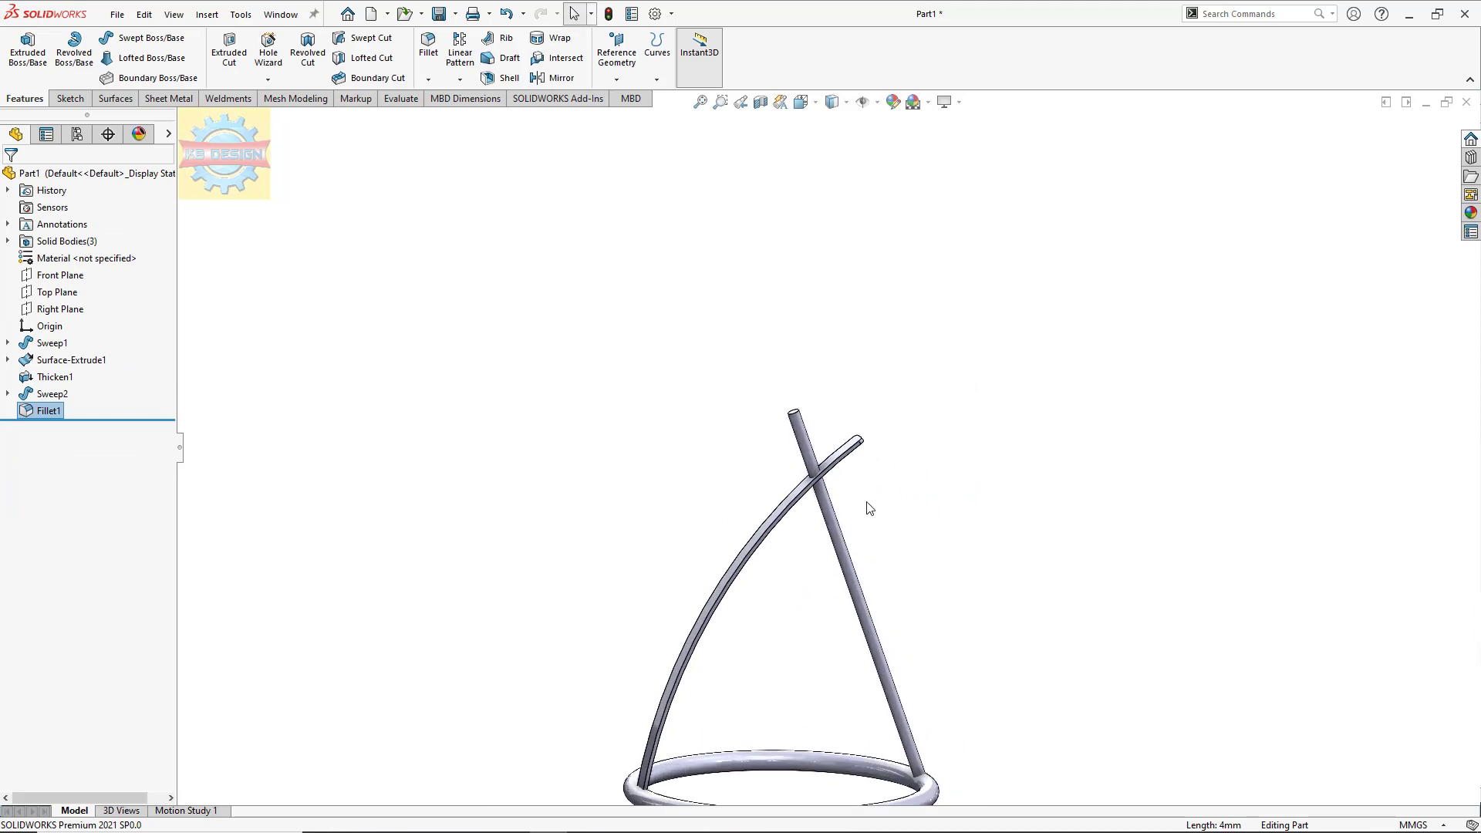
{"action": "scroll", "coordinate": [868, 503], "scroll_direction": "up", "scroll_amount": 2}
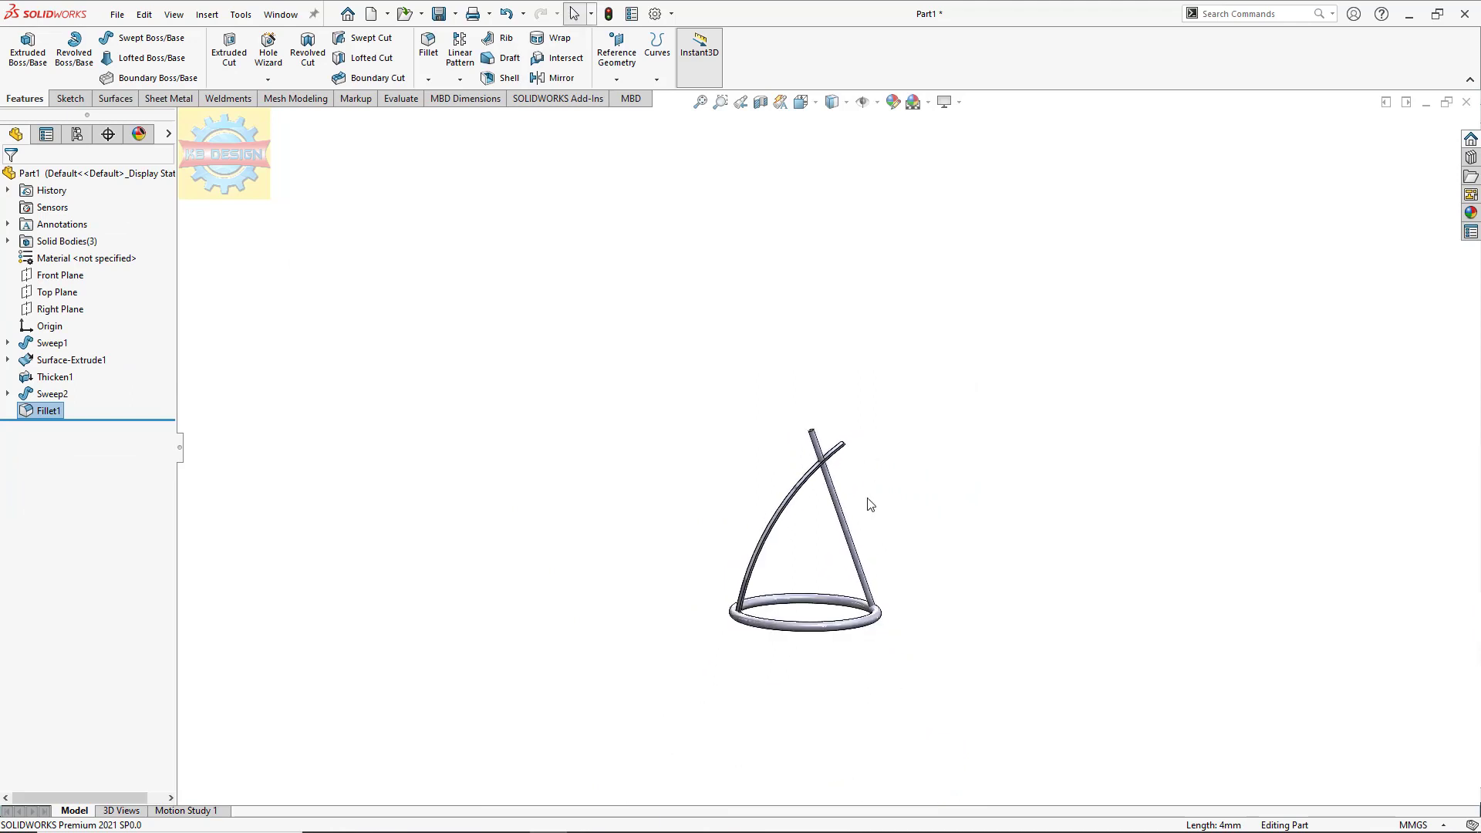
Step: Sketch a corner rectangle over the leg's top end on the Front Plane
{"action": "left_click", "coordinate": [60, 276]}
{"action": "left_click", "coordinate": [78, 246]}
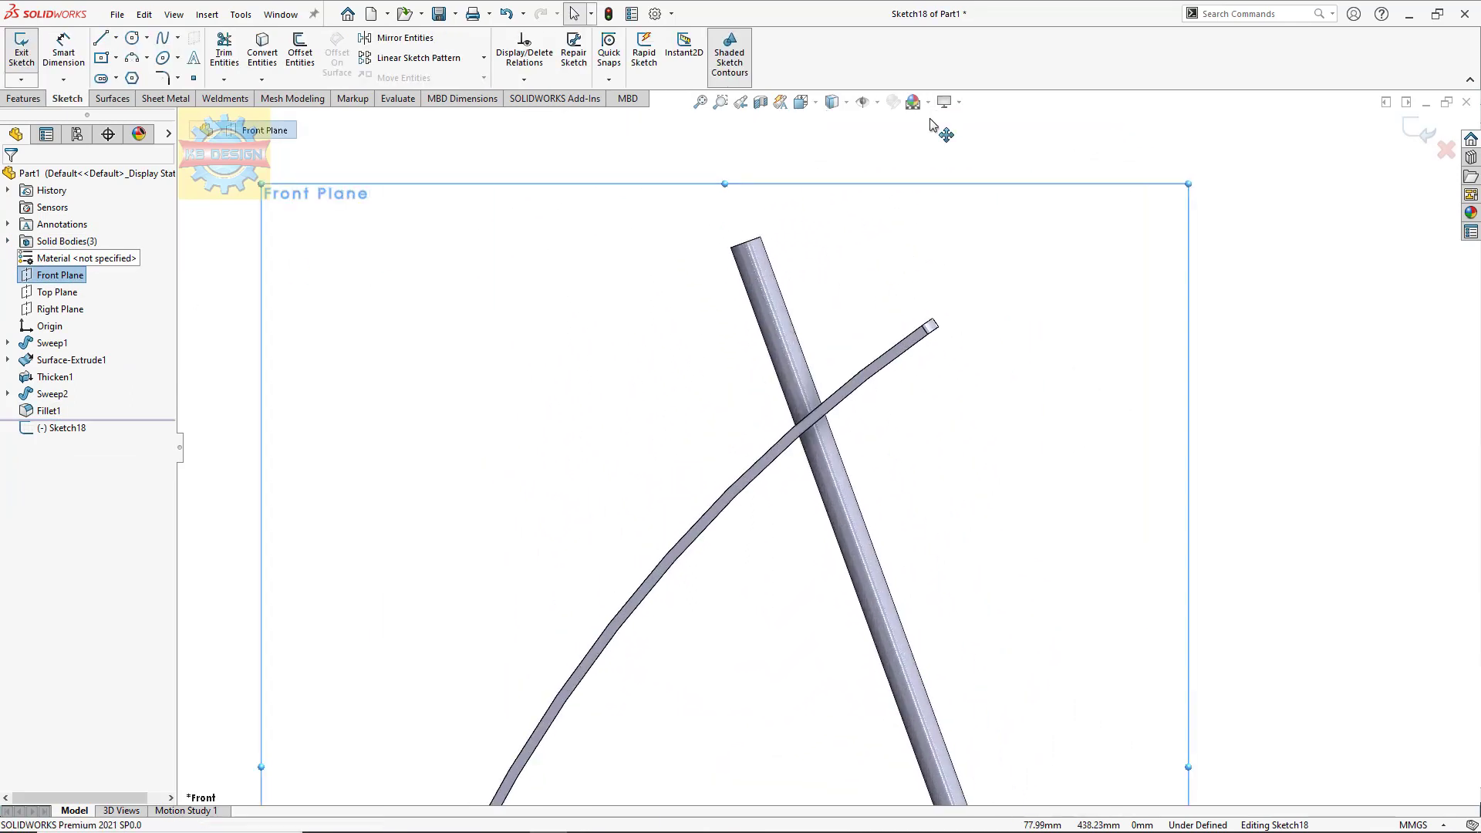
{"action": "left_click", "coordinate": [116, 59]}
{"action": "left_click", "coordinate": [154, 77]}
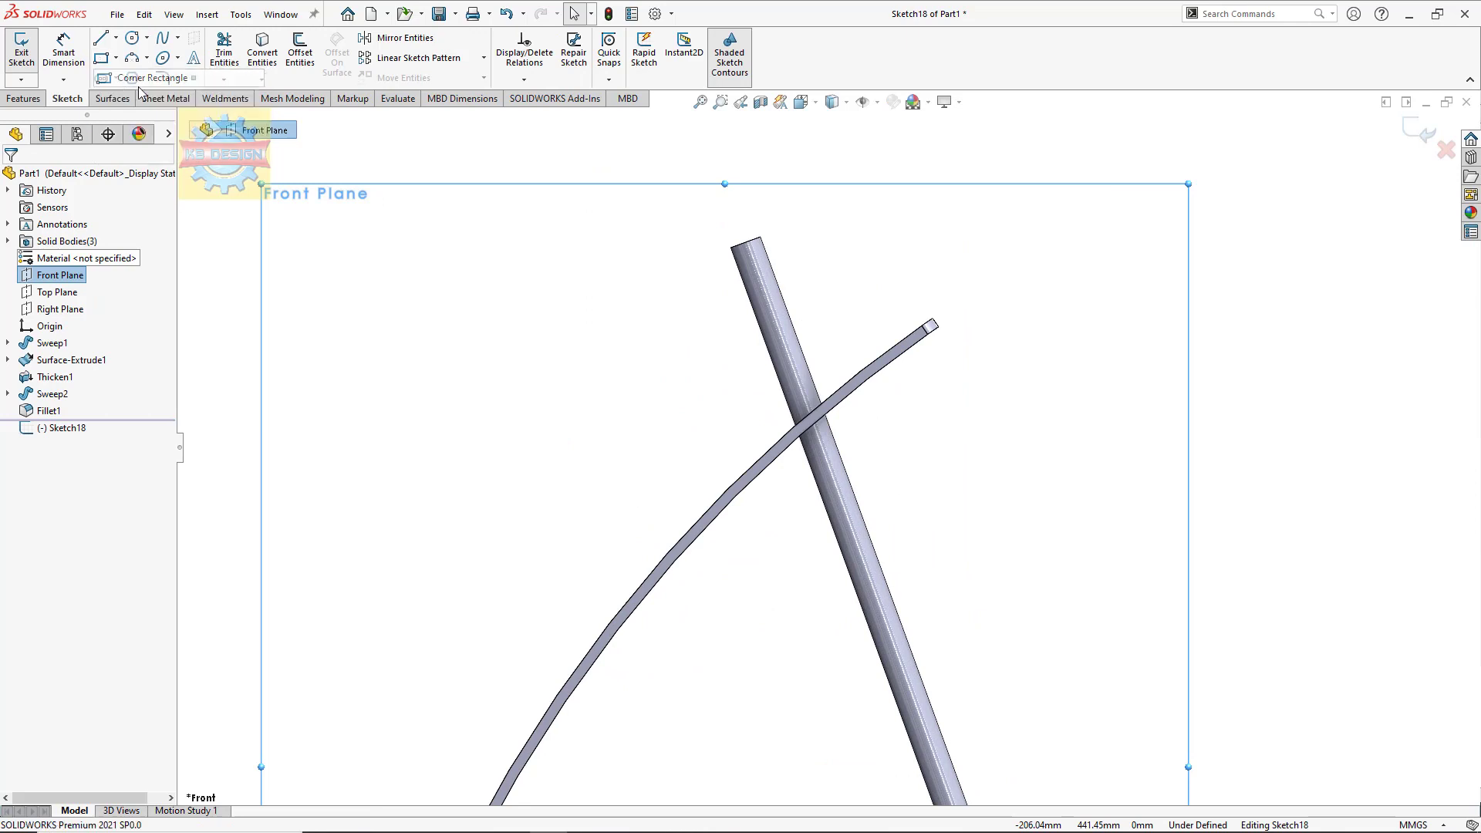
{"action": "left_click", "coordinate": [852, 247]}
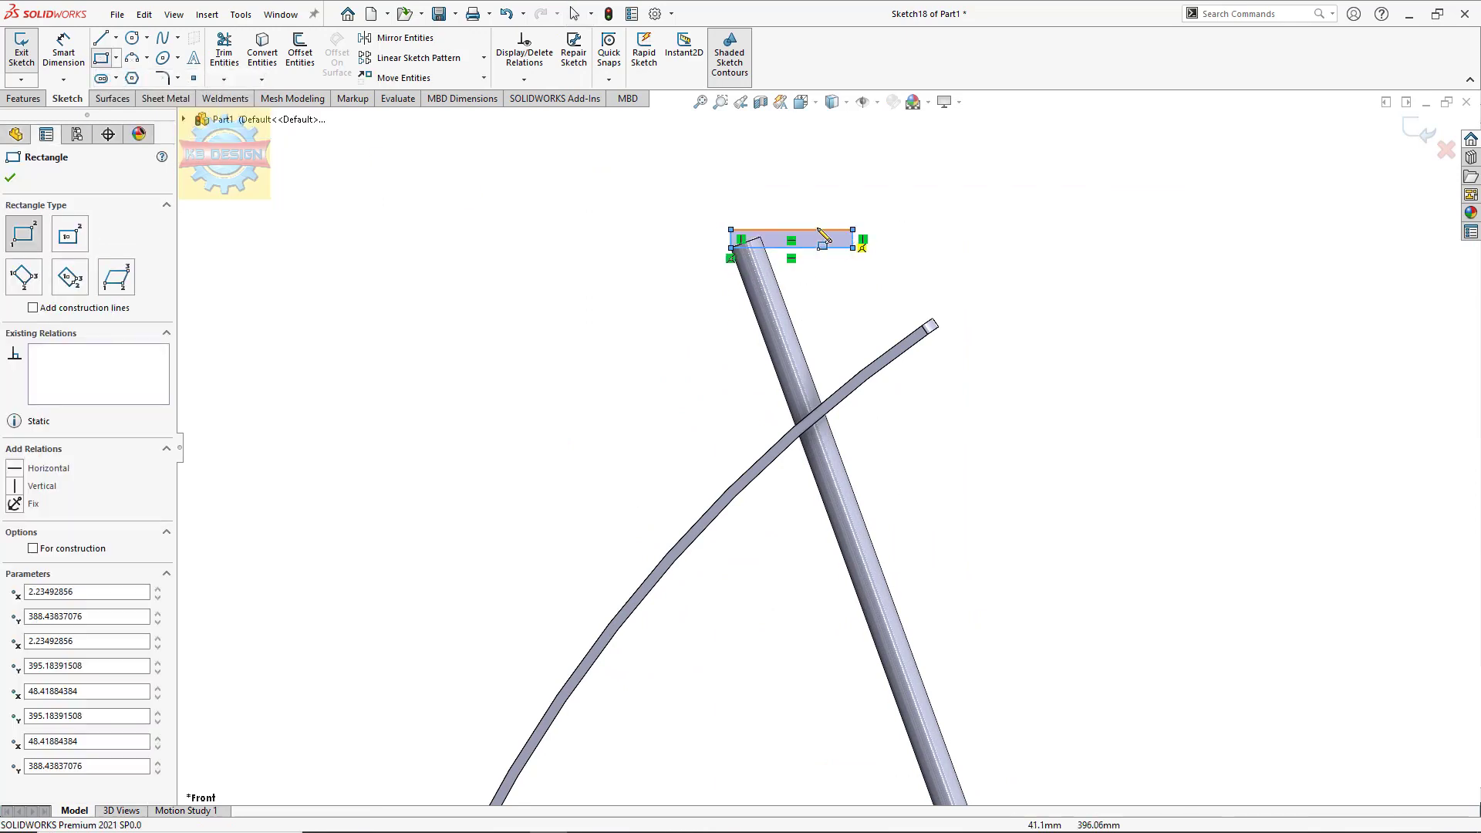
{"action": "left_click", "coordinate": [25, 98]}
Step: Cut the rectangle Through All in both directions, then select its sketch
{"action": "left_click", "coordinate": [229, 72]}
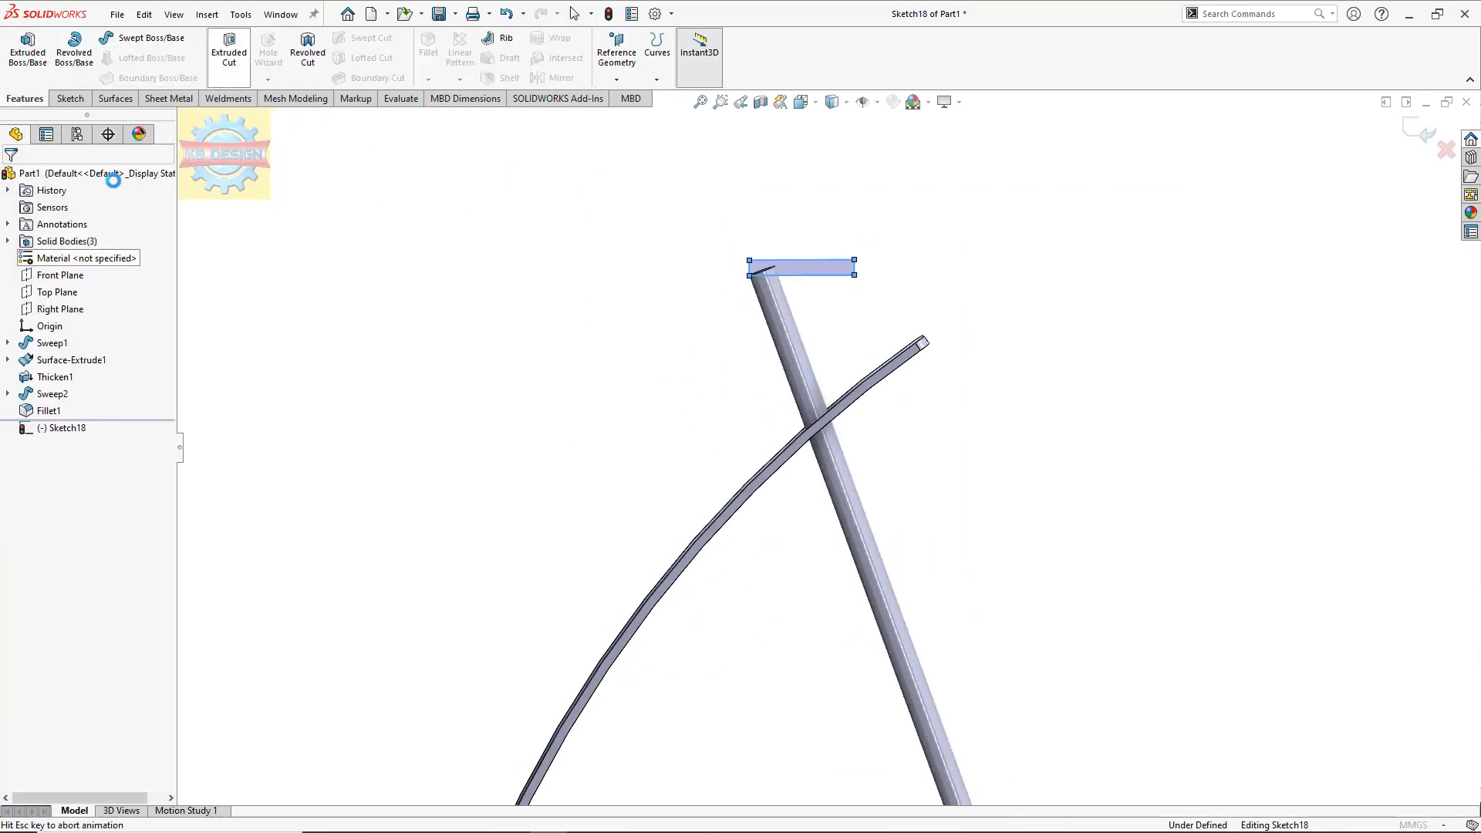
{"action": "left_click", "coordinate": [85, 270]}
{"action": "left_click", "coordinate": [83, 307]}
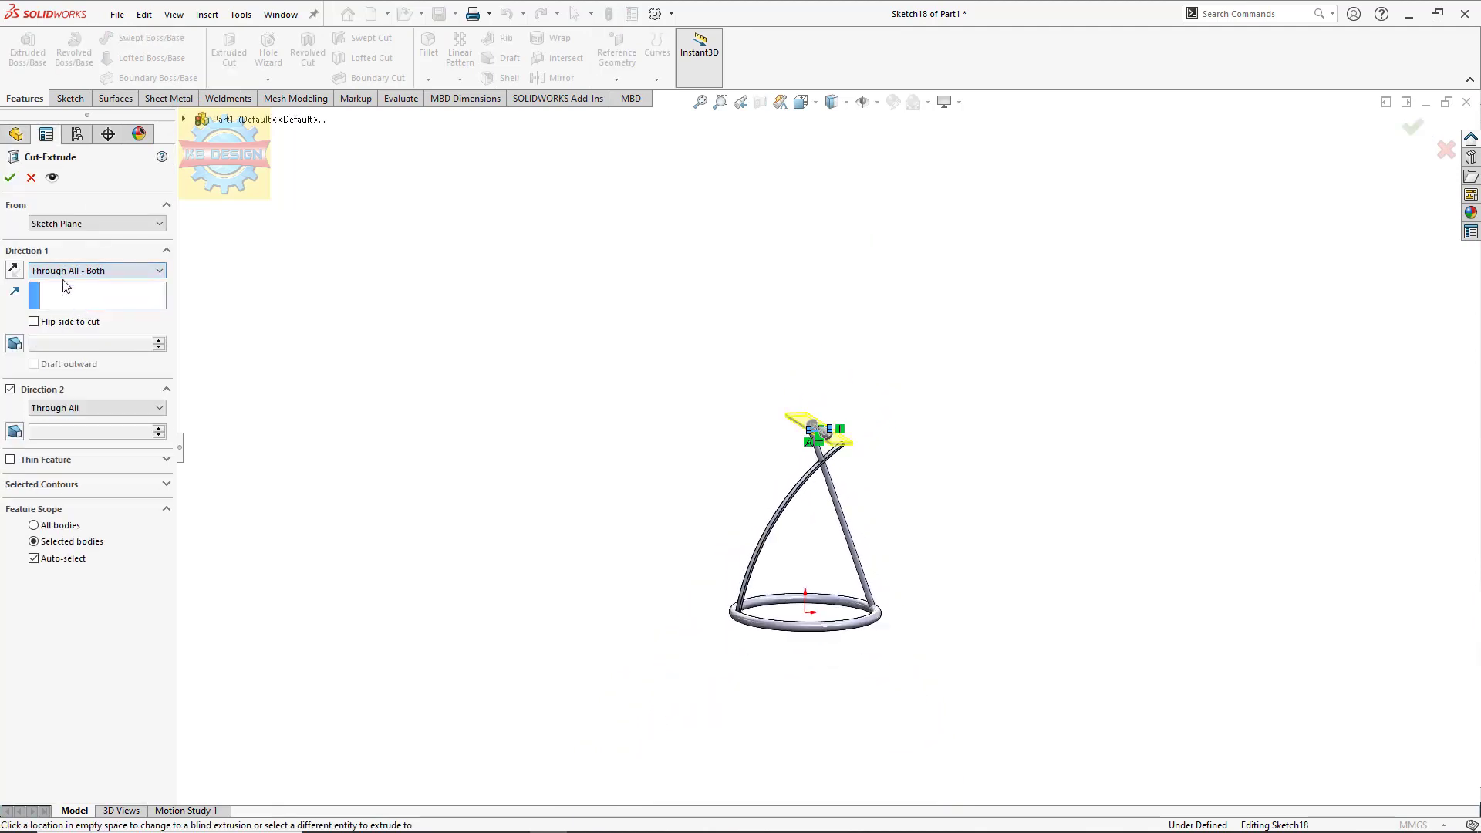
{"action": "left_click", "coordinate": [9, 180]}
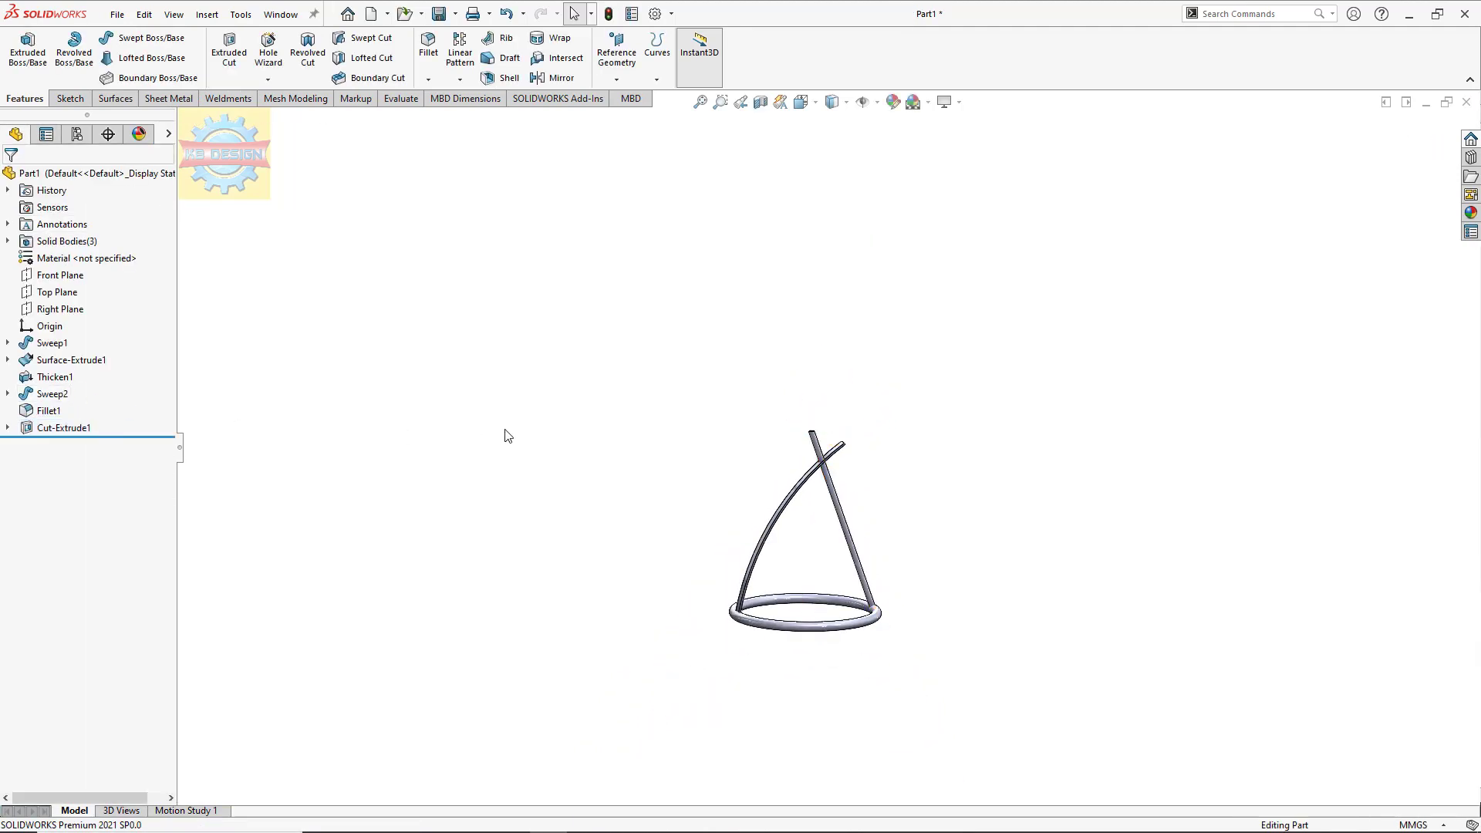
{"action": "left_click", "coordinate": [8, 427]}
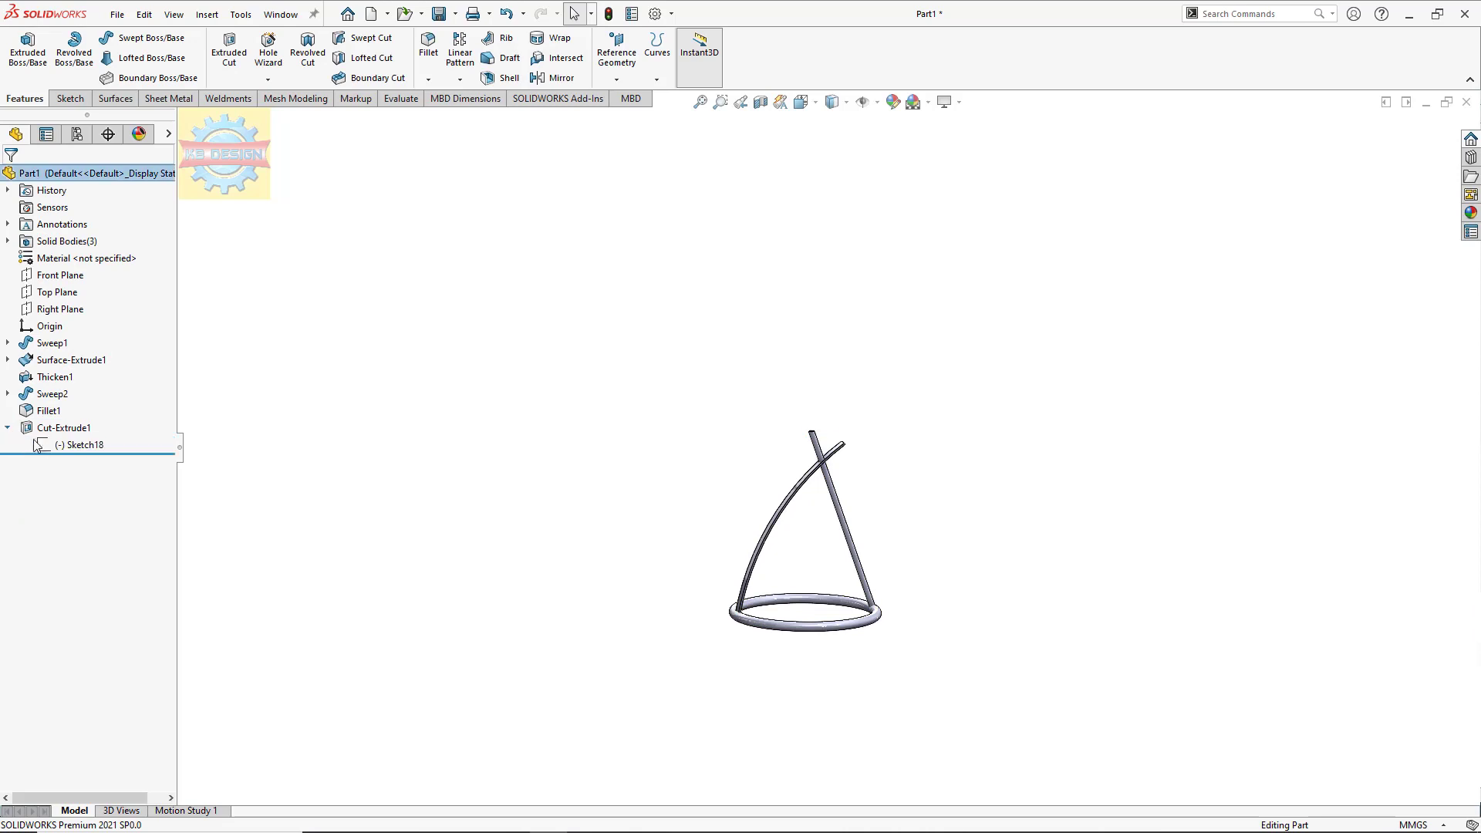
{"action": "left_click", "coordinate": [77, 445]}
Step: Close the cut's sketch unchanged and open Sketch9 under Sweep2 for editing
{"action": "left_click", "coordinate": [61, 399]}
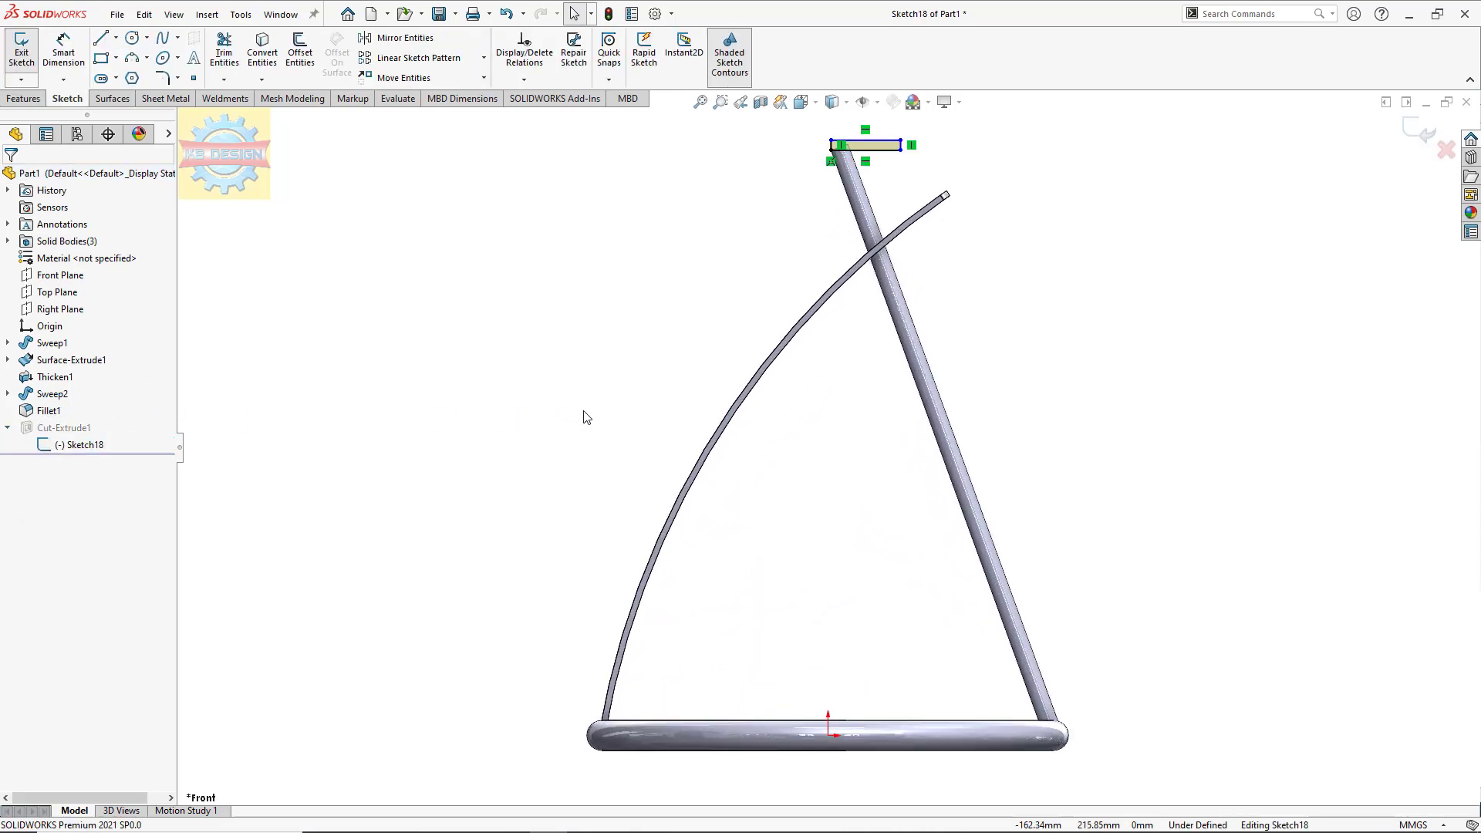
{"action": "left_click", "coordinate": [19, 48]}
{"action": "left_click", "coordinate": [8, 393]}
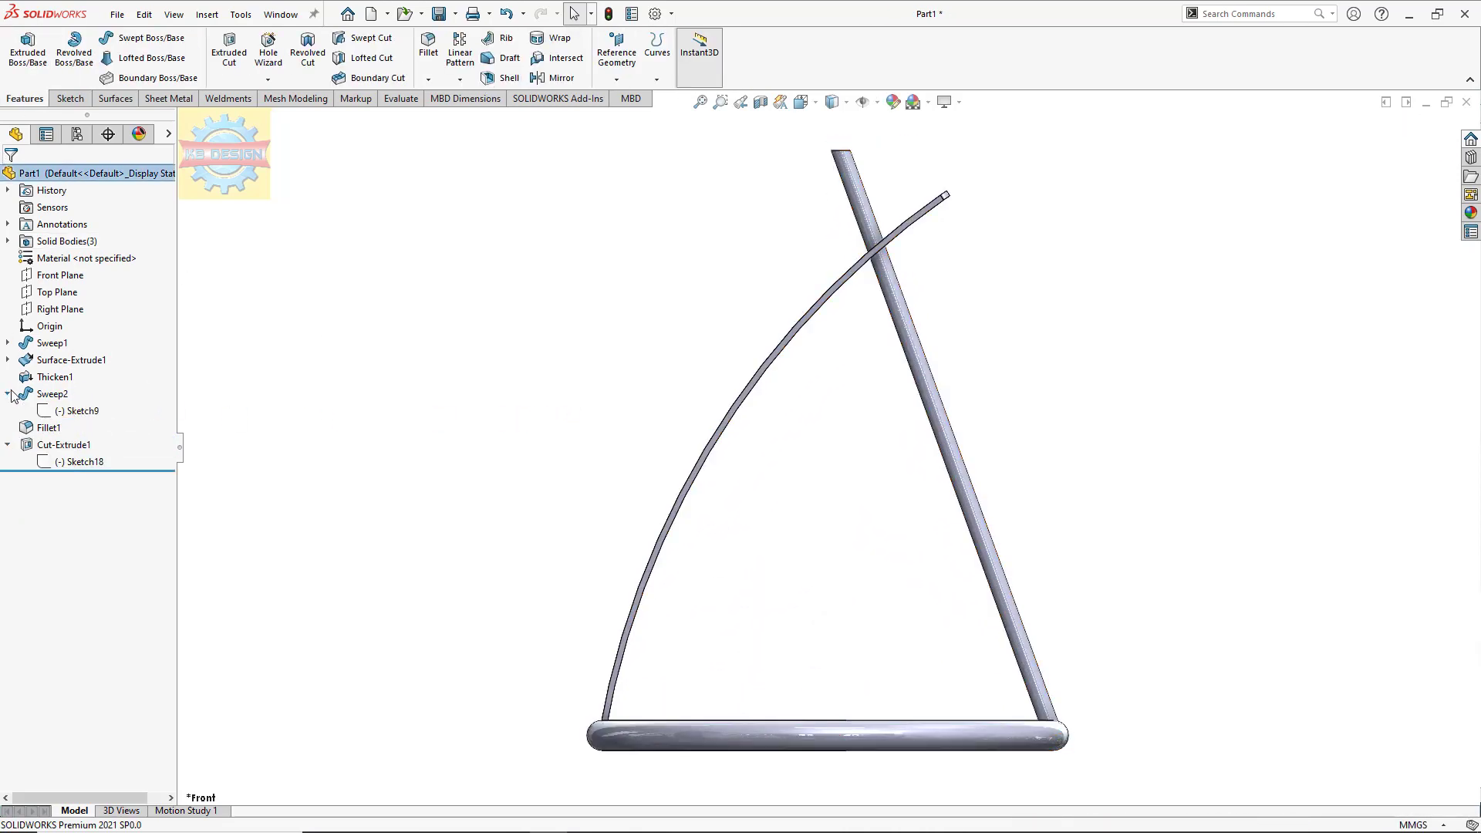
{"action": "left_click", "coordinate": [73, 410]}
{"action": "left_click", "coordinate": [78, 361]}
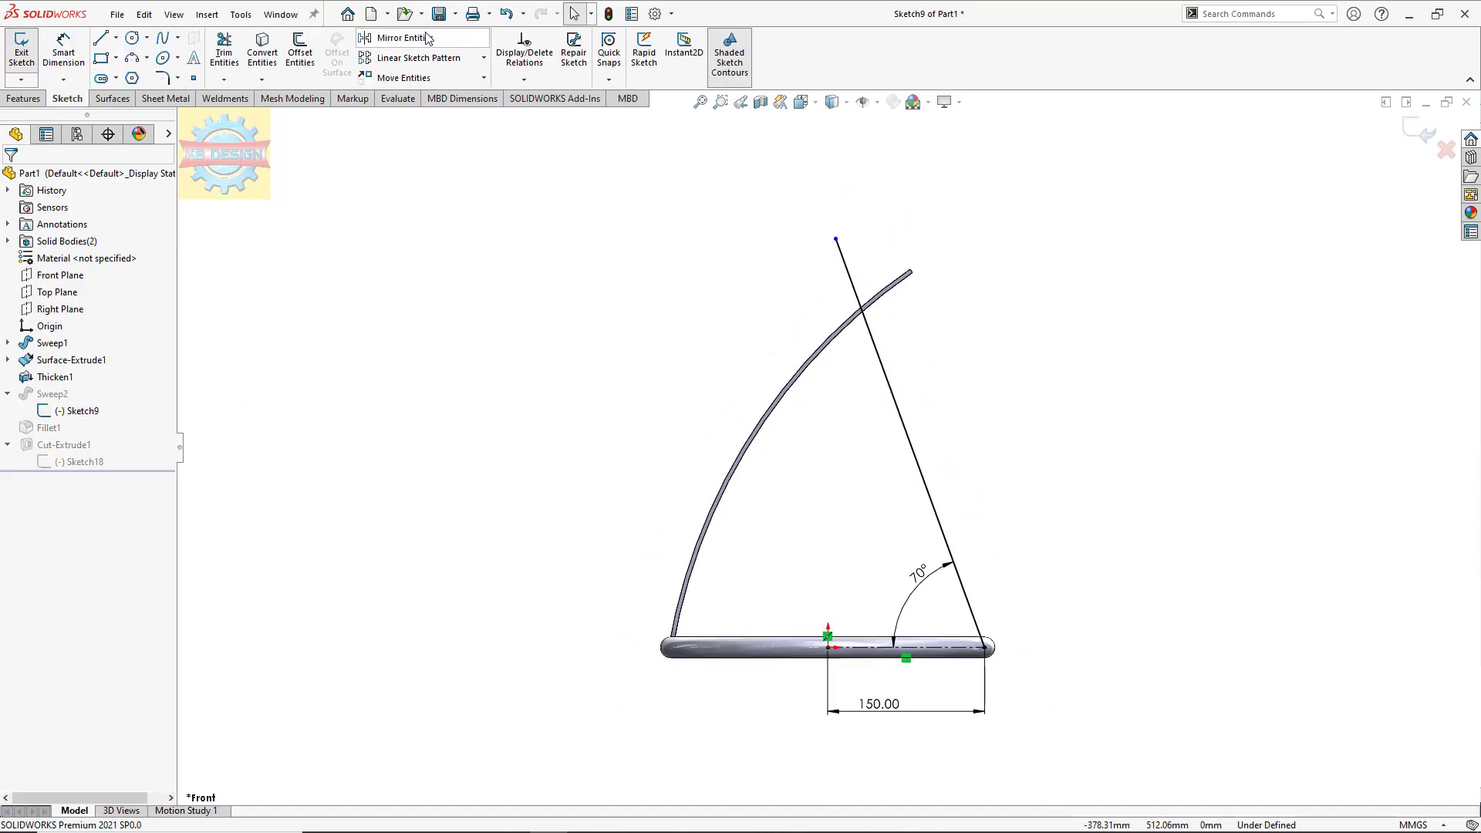
Step: Add a Vertical relation between the origin and the leg line's top endpoint
{"action": "left_click", "coordinate": [525, 80]}
{"action": "left_click", "coordinate": [555, 116]}
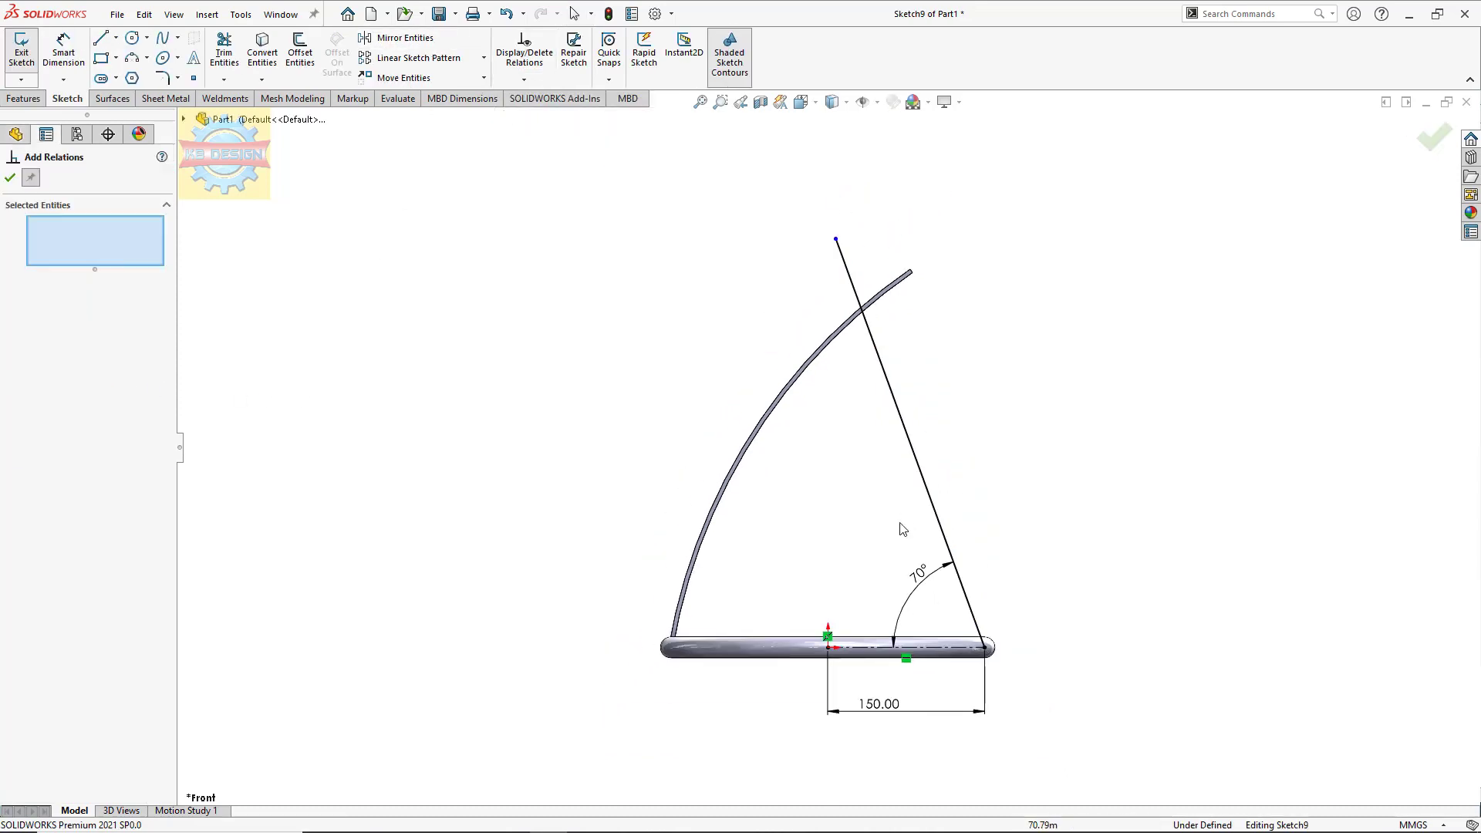
{"action": "left_click", "coordinate": [828, 647]}
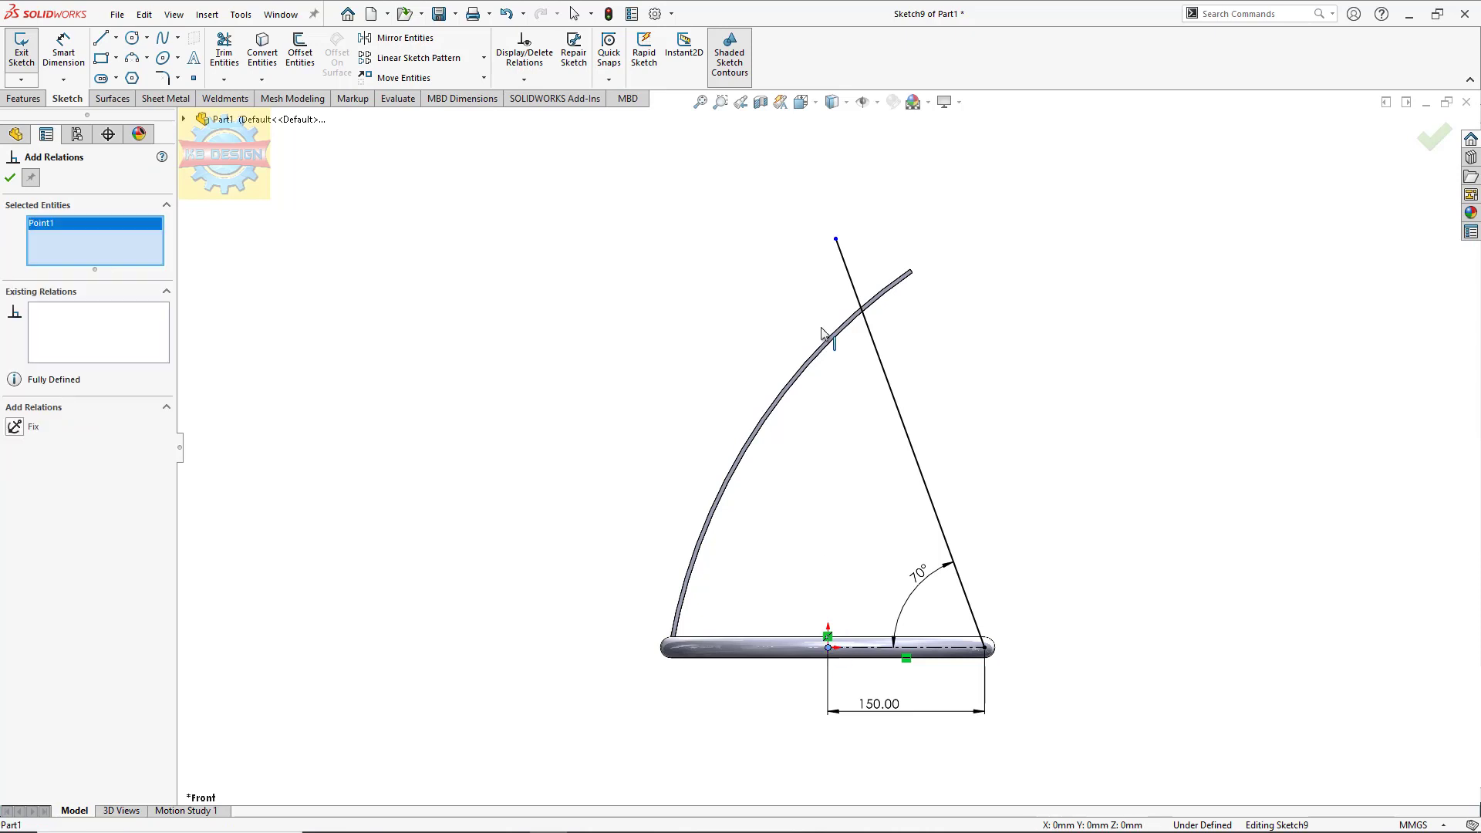
{"action": "left_click", "coordinate": [836, 240]}
{"action": "left_click", "coordinate": [13, 445]}
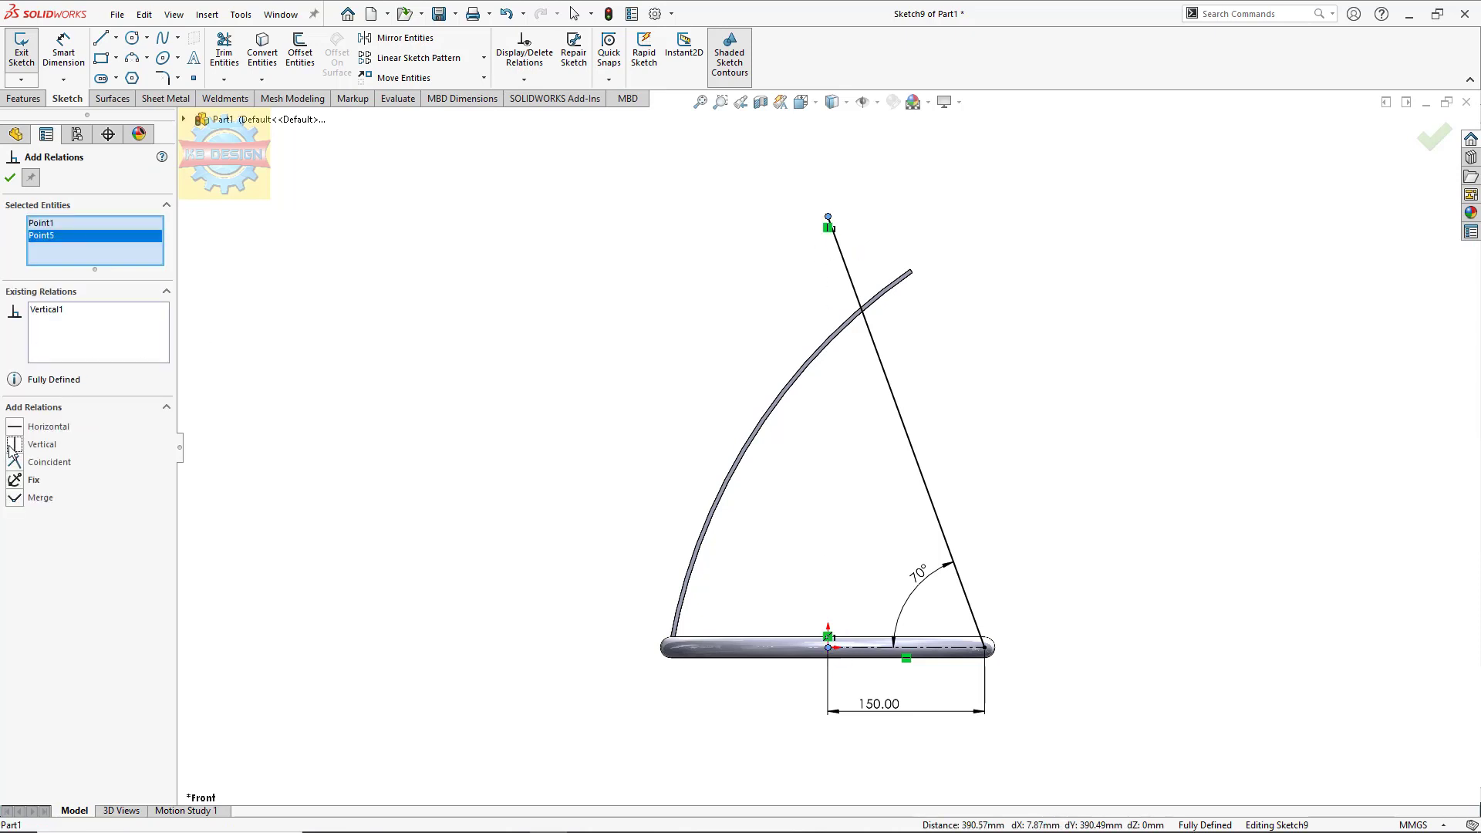
{"action": "left_click", "coordinate": [22, 54]}
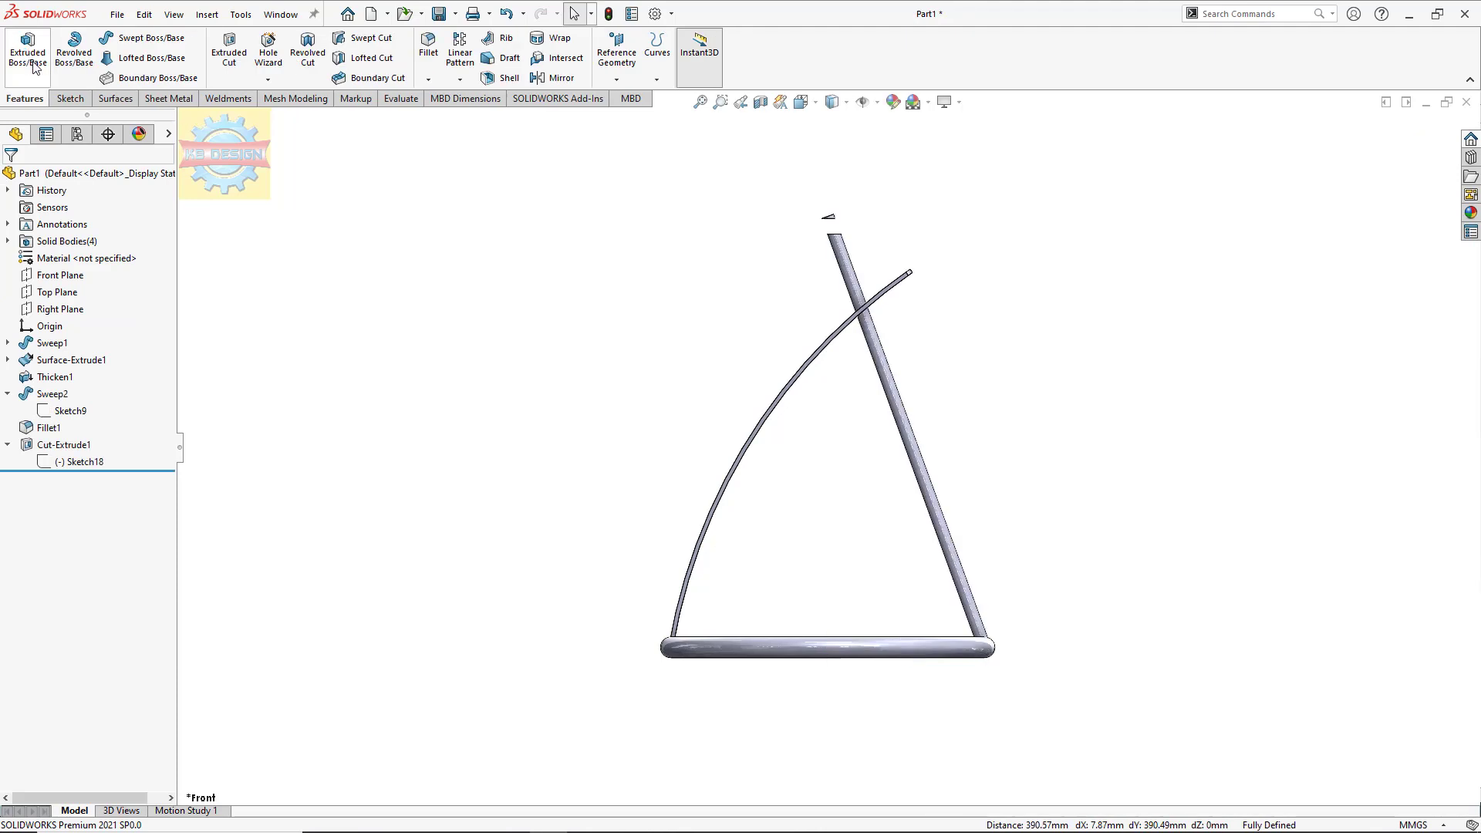
Step: Move Sketch18's trim rectangle up and widen it over the leg's new top end, then rebuild
{"action": "left_click", "coordinate": [85, 461]}
{"action": "left_click", "coordinate": [93, 425]}
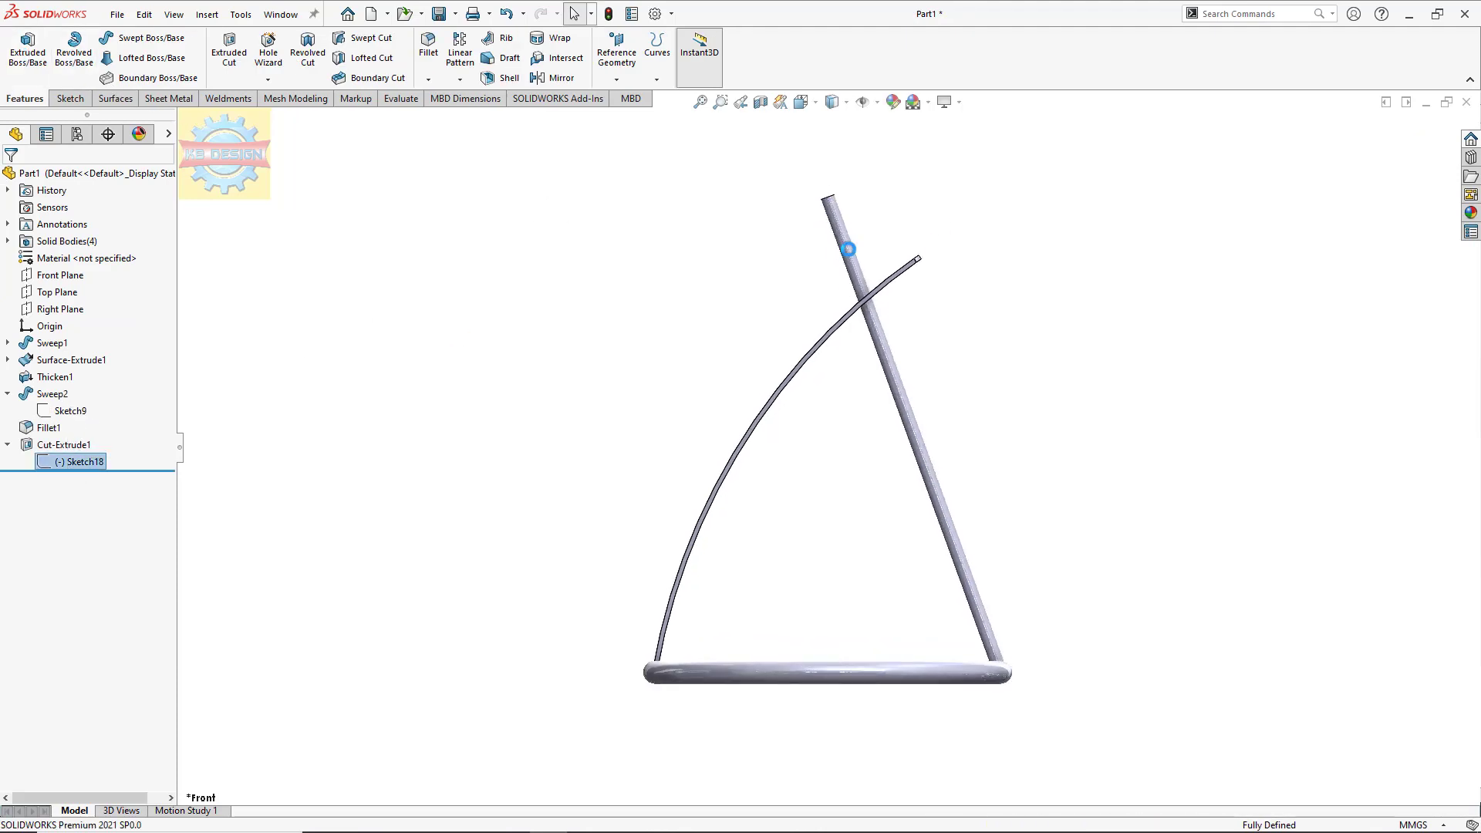
{"action": "left_click_drag", "start_coordinate": [897, 151], "coordinate": [922, 150]}
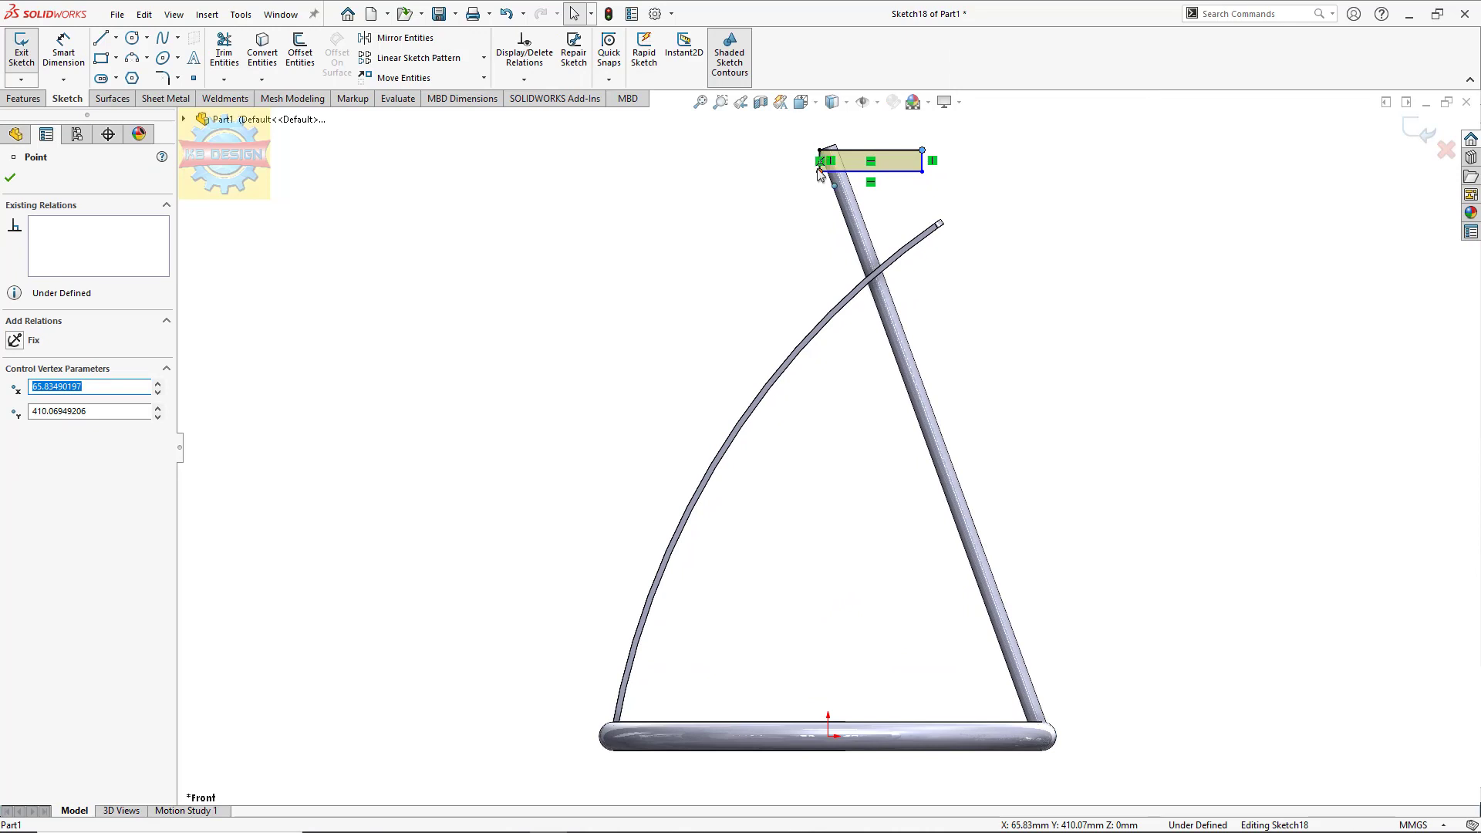
{"action": "left_click_drag", "start_coordinate": [819, 173], "coordinate": [764, 152]}
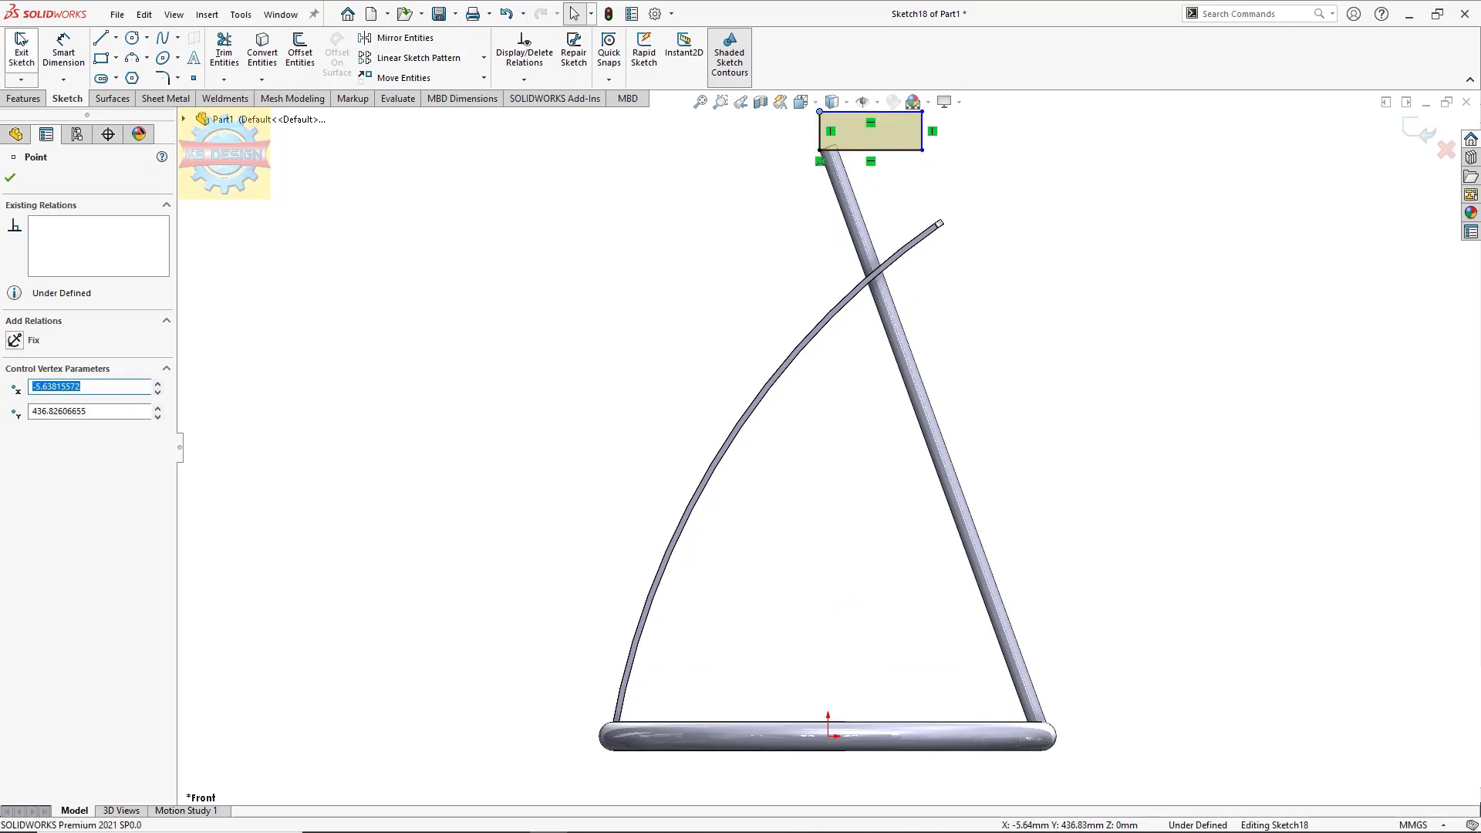
{"action": "key", "text": "ctrl+b"}
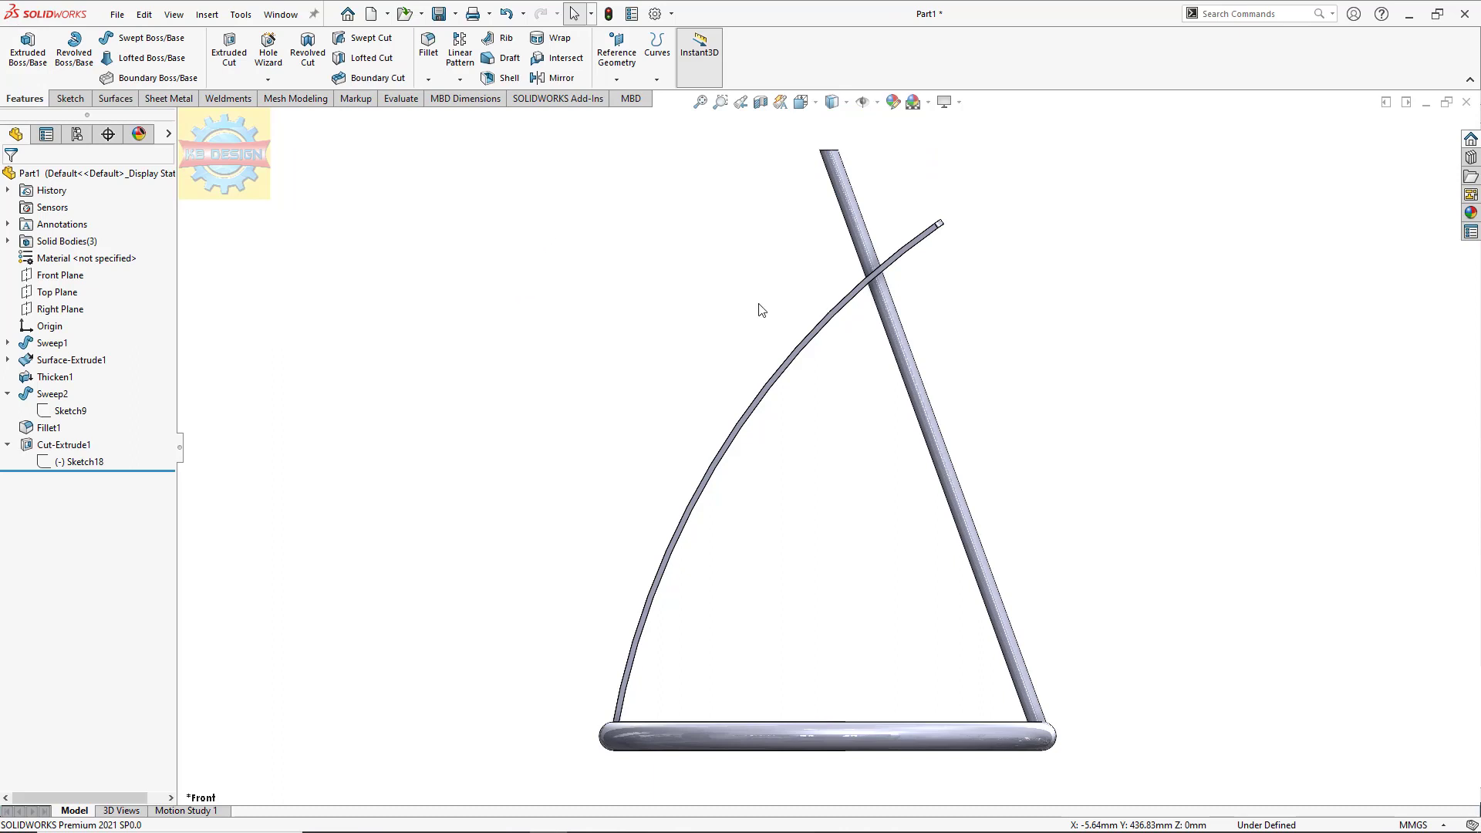
{"action": "middle_click_drag", "start_coordinate": [892, 194], "coordinate": [862, 233]}
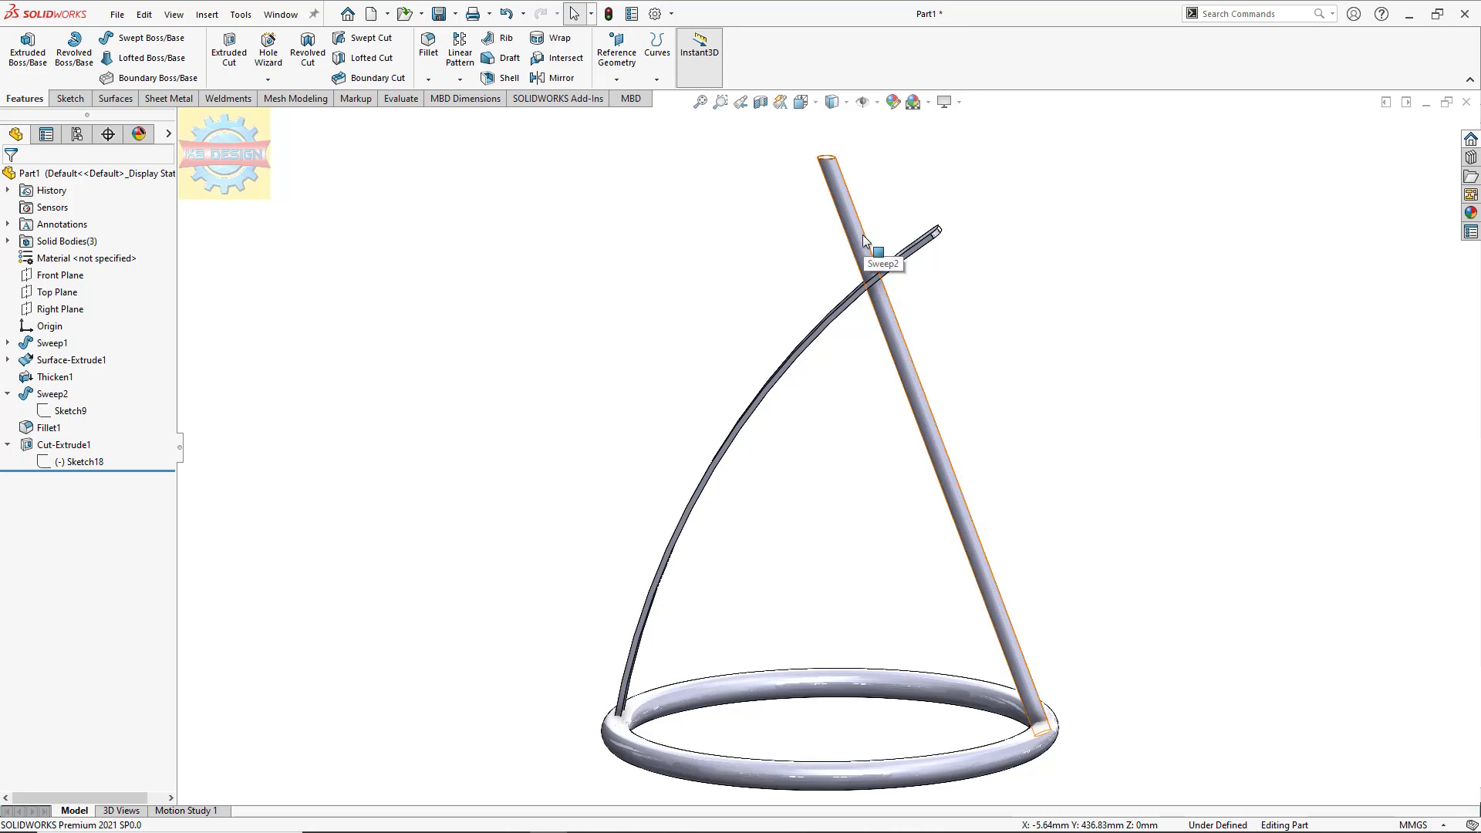
{"action": "middle_click_drag", "start_coordinate": [863, 240], "coordinate": [846, 187]}
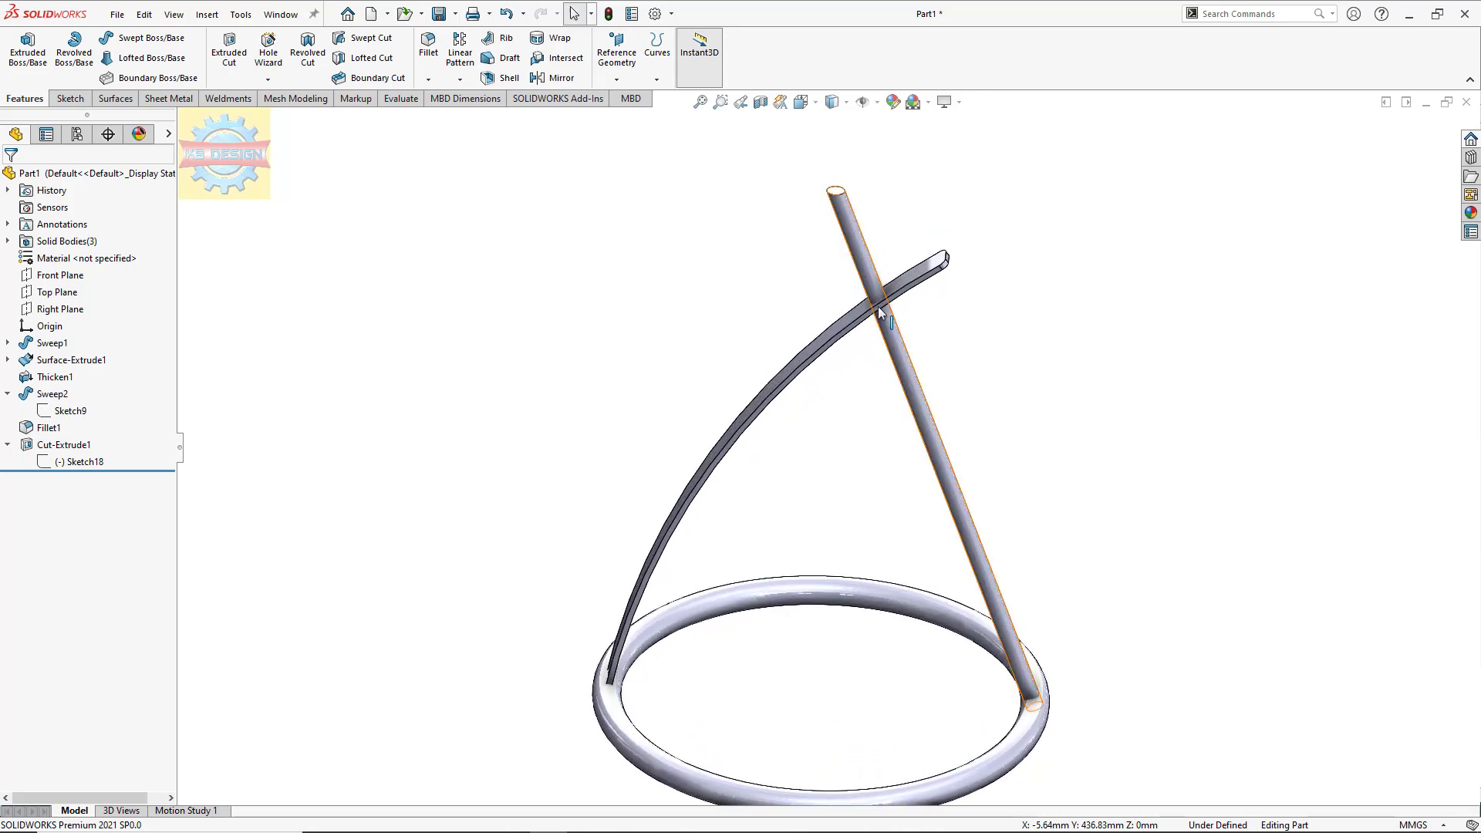
{"action": "left_click", "coordinate": [834, 193]}
Step: Sketch a 300 mm diameter circle centred on the origin on the leg's top face
{"action": "left_click", "coordinate": [899, 135]}
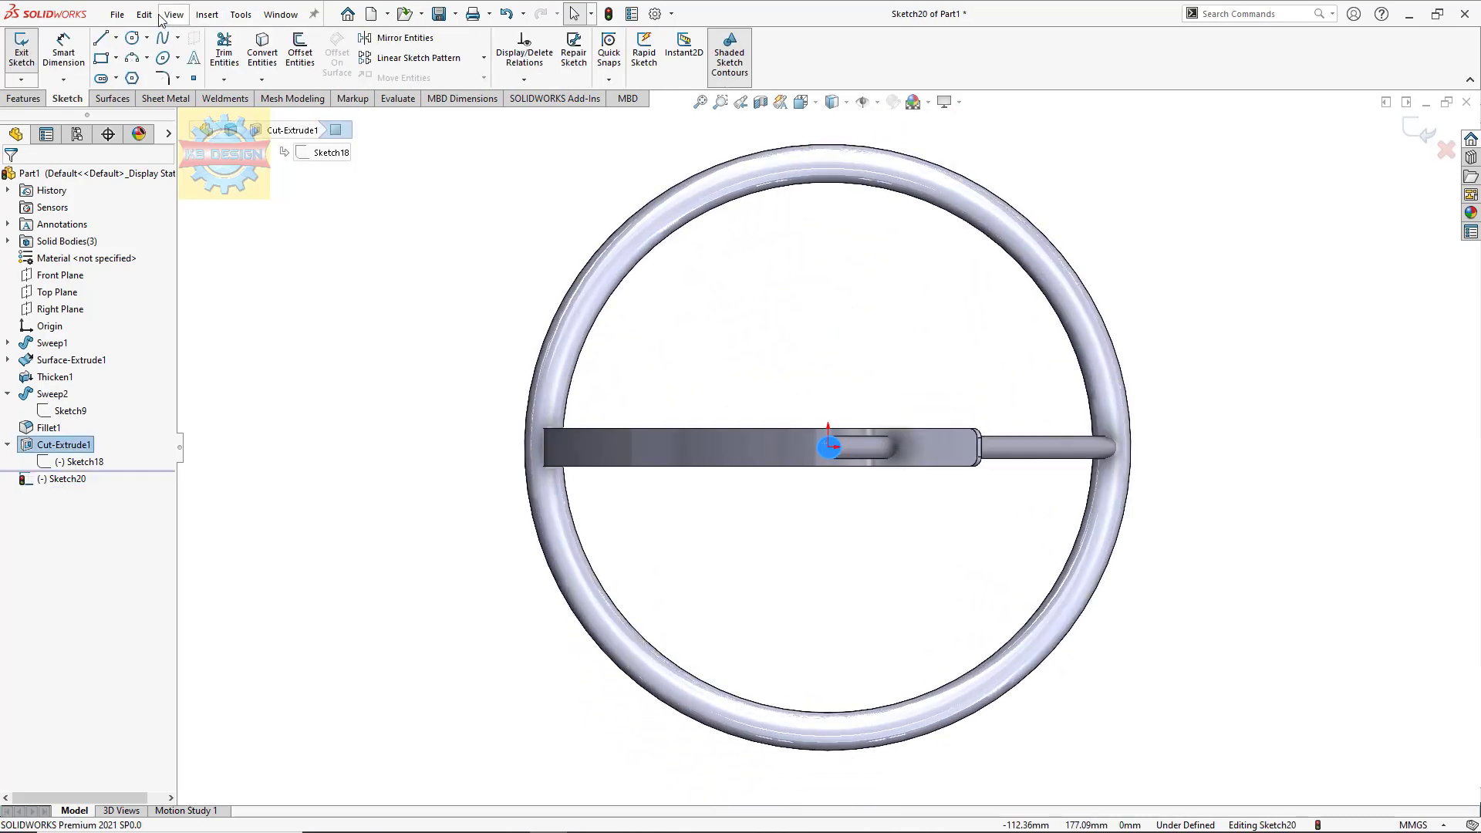
{"action": "left_click", "coordinate": [132, 38]}
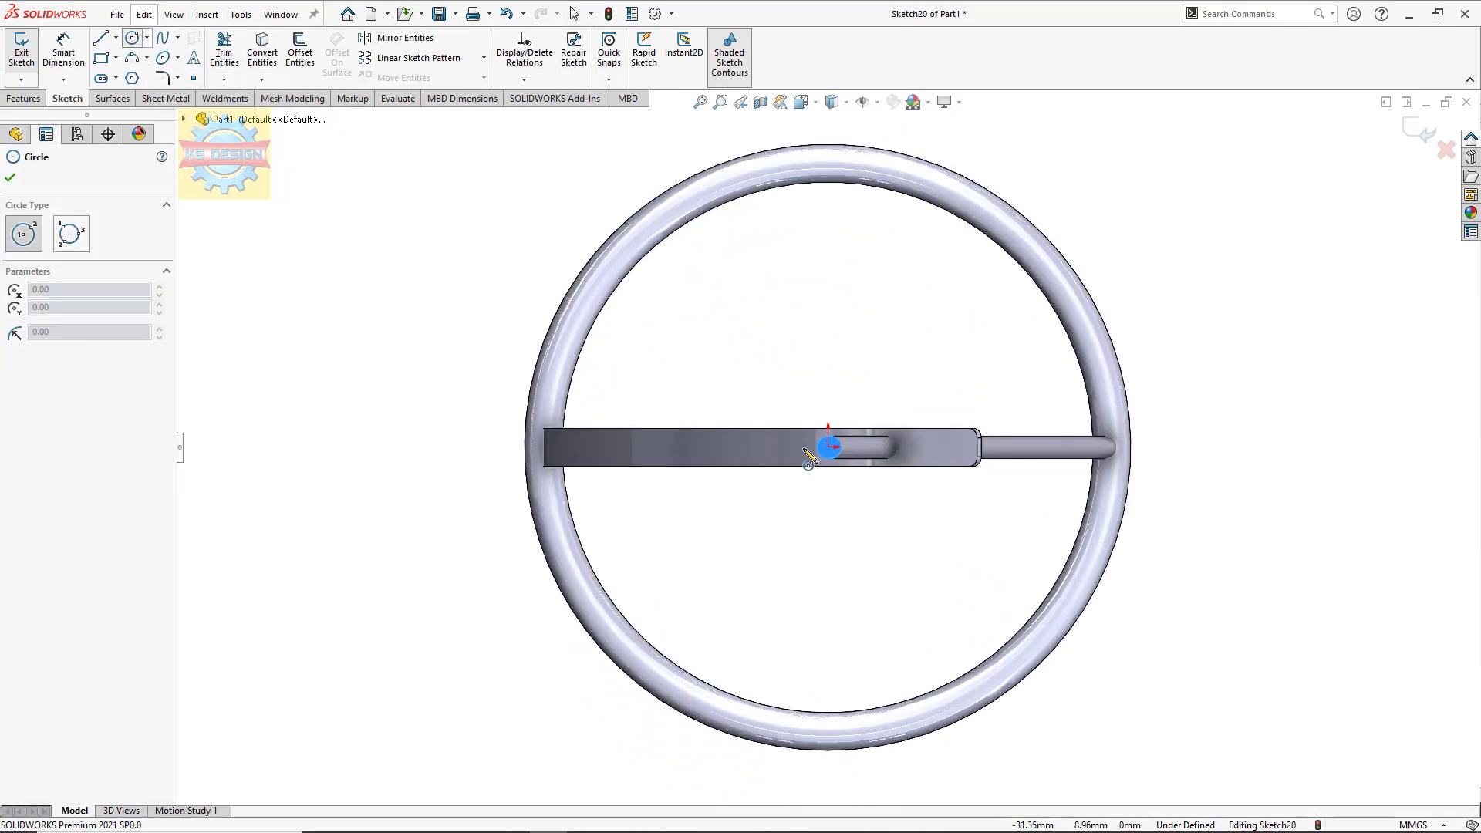
{"action": "left_click", "coordinate": [829, 447]}
{"action": "left_click", "coordinate": [860, 286]}
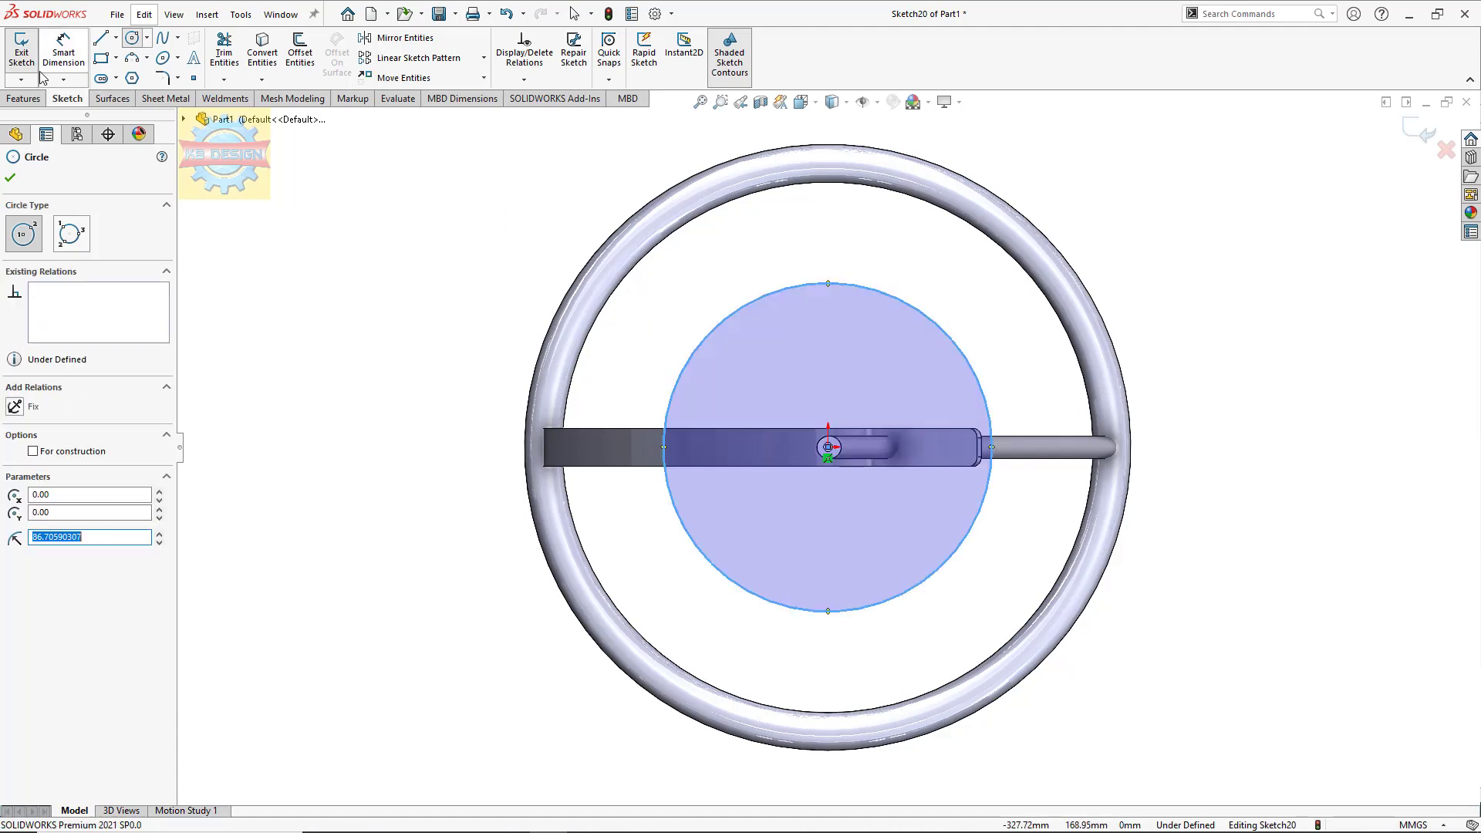
{"action": "left_click", "coordinate": [65, 54]}
{"action": "left_click", "coordinate": [715, 326]}
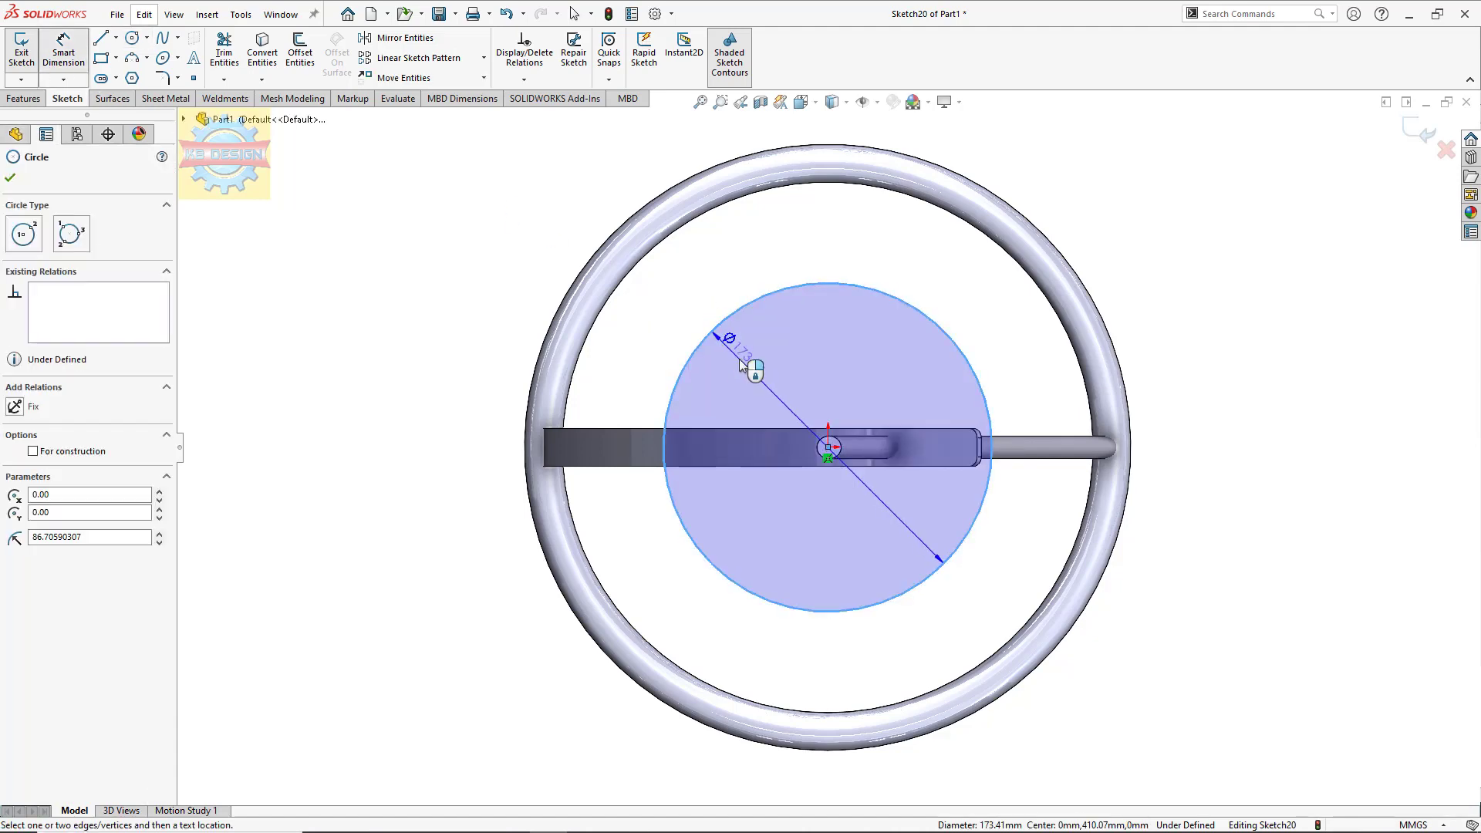
{"action": "left_click", "coordinate": [740, 359]}
{"action": "type", "text": "300"}
{"action": "key", "text": "Return"}
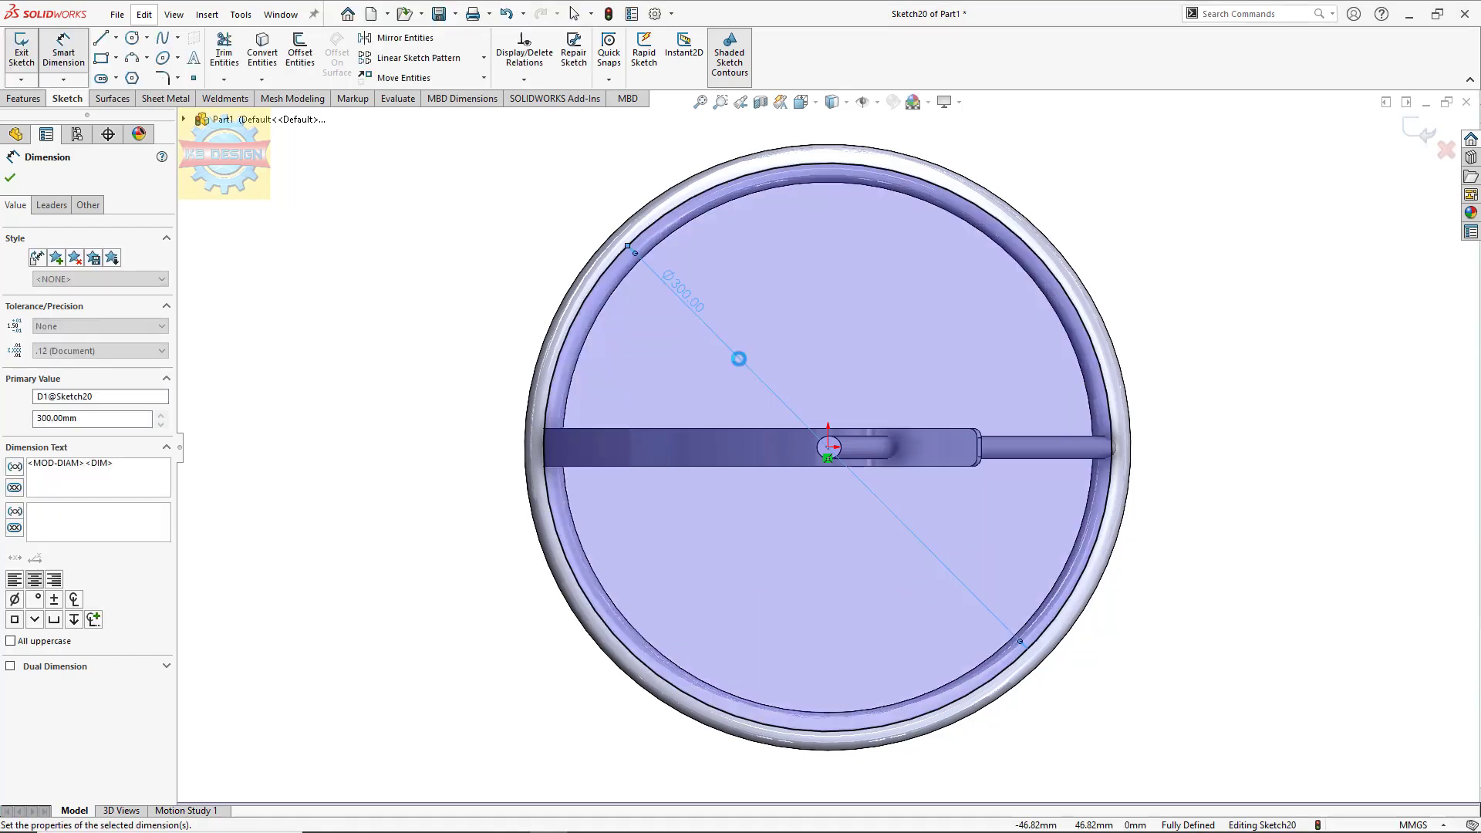
Step: Extrude the circle 25 mm into a seat disc merged with the frame
{"action": "left_click", "coordinate": [24, 97]}
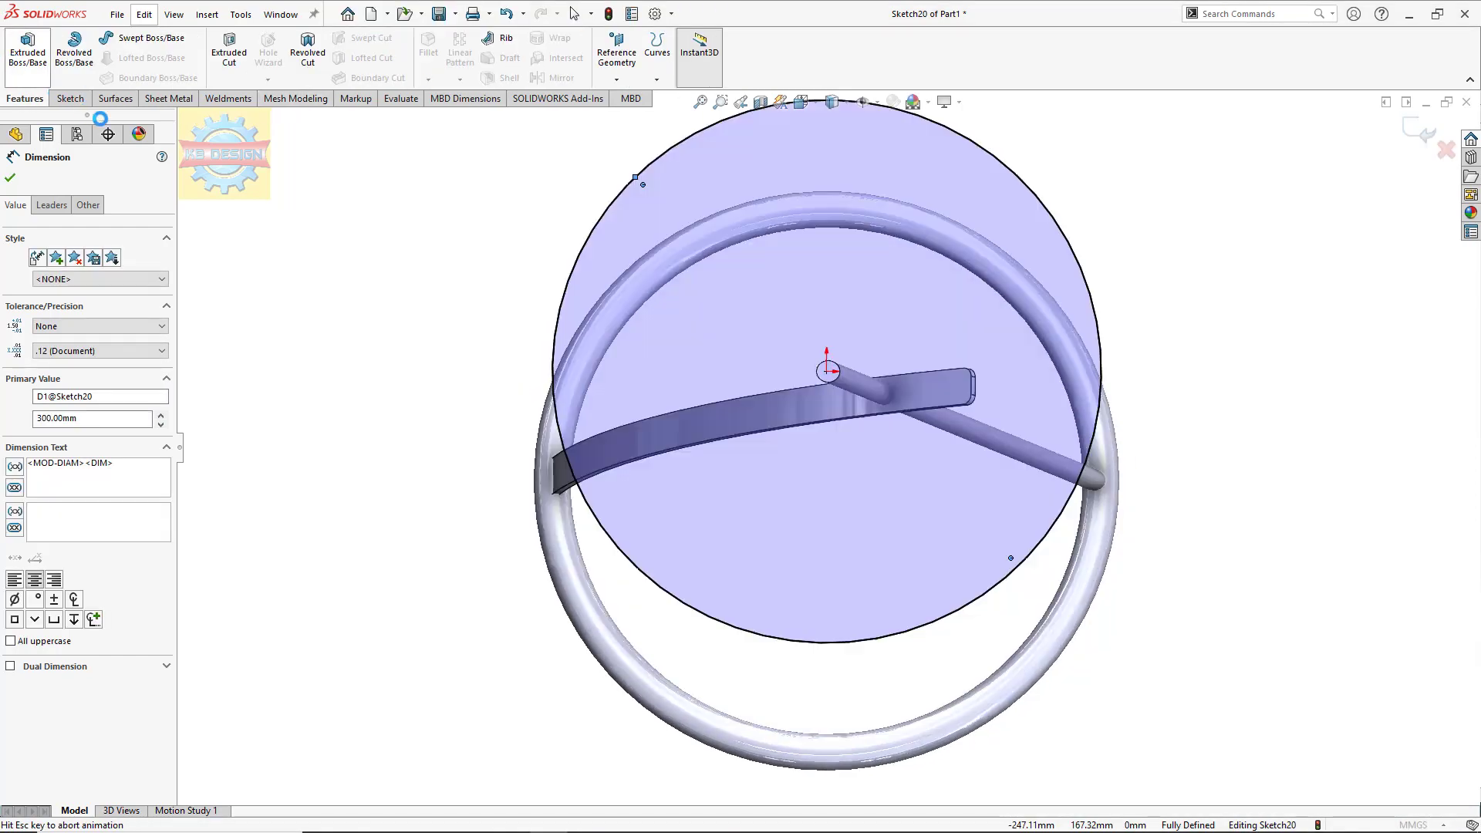
{"action": "key", "text": "ctrl+7"}
{"action": "type", "text": "25"}
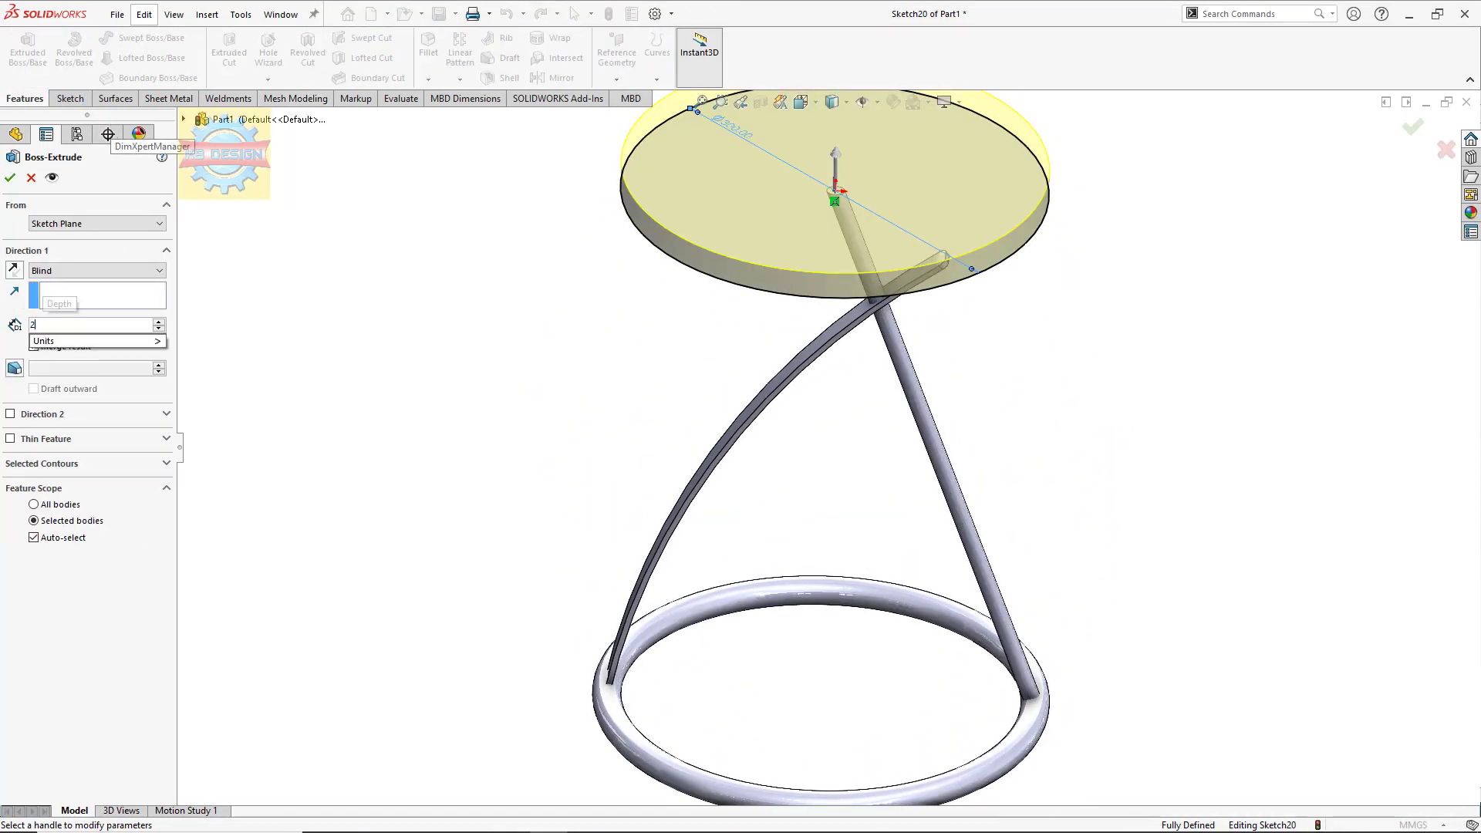
{"action": "key", "text": "Return"}
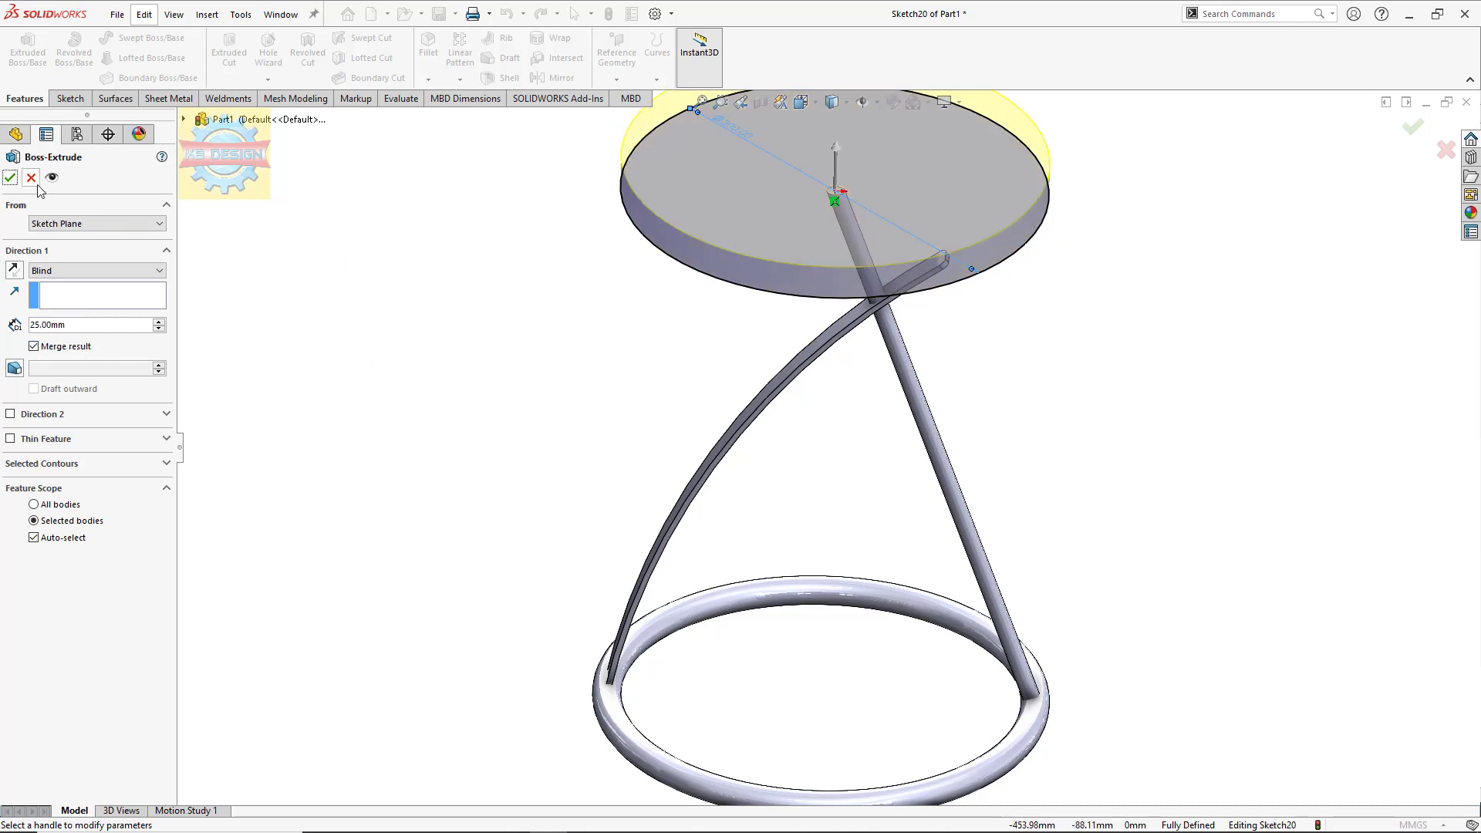
{"action": "left_click", "coordinate": [10, 178]}
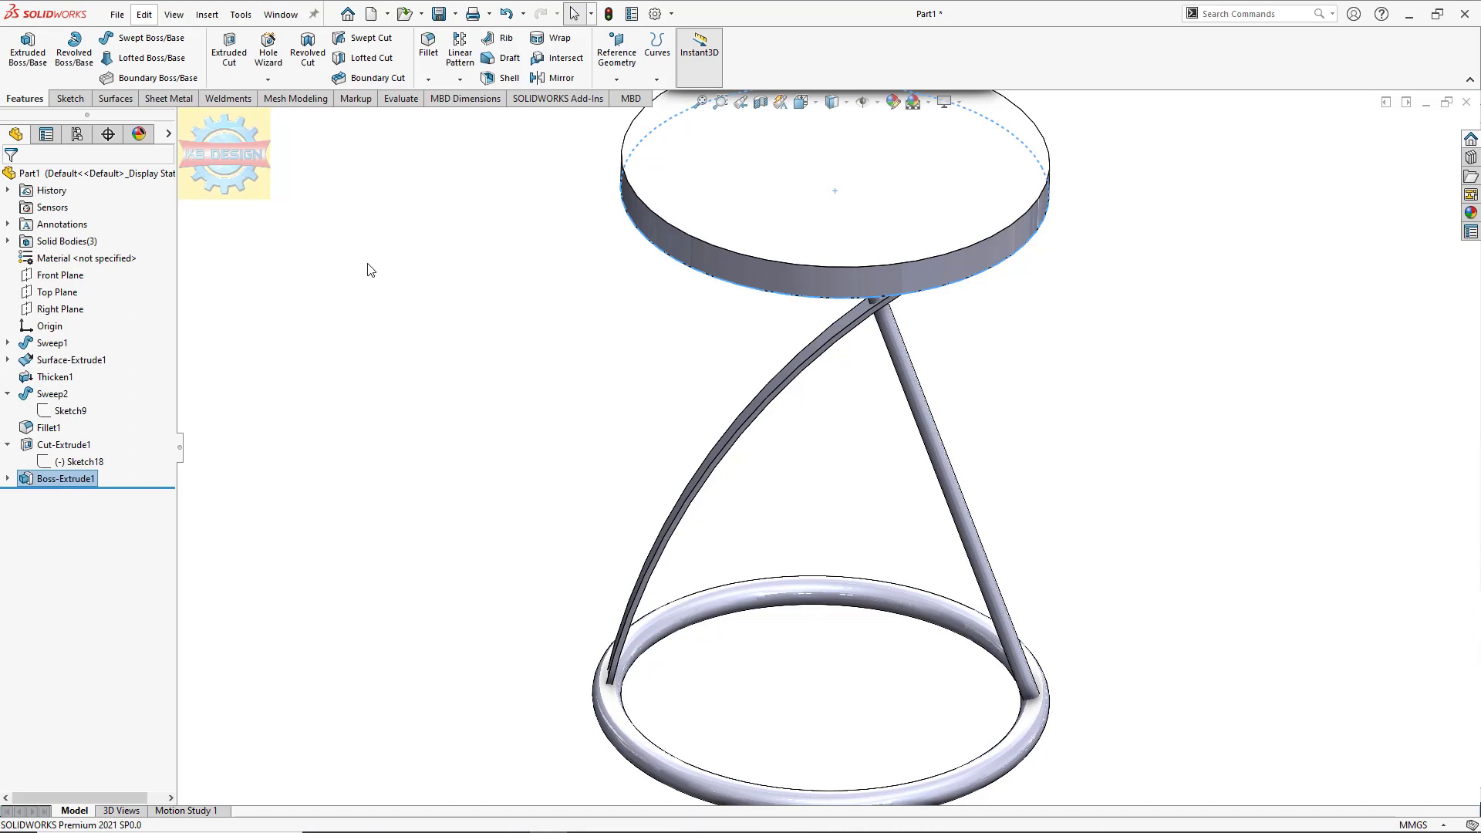
Step: Fillet the seat's top edge asymmetrically with distances 15 mm and 35 mm, elliptic profile
{"action": "left_click", "coordinate": [428, 45]}
{"action": "left_click", "coordinate": [70, 466]}
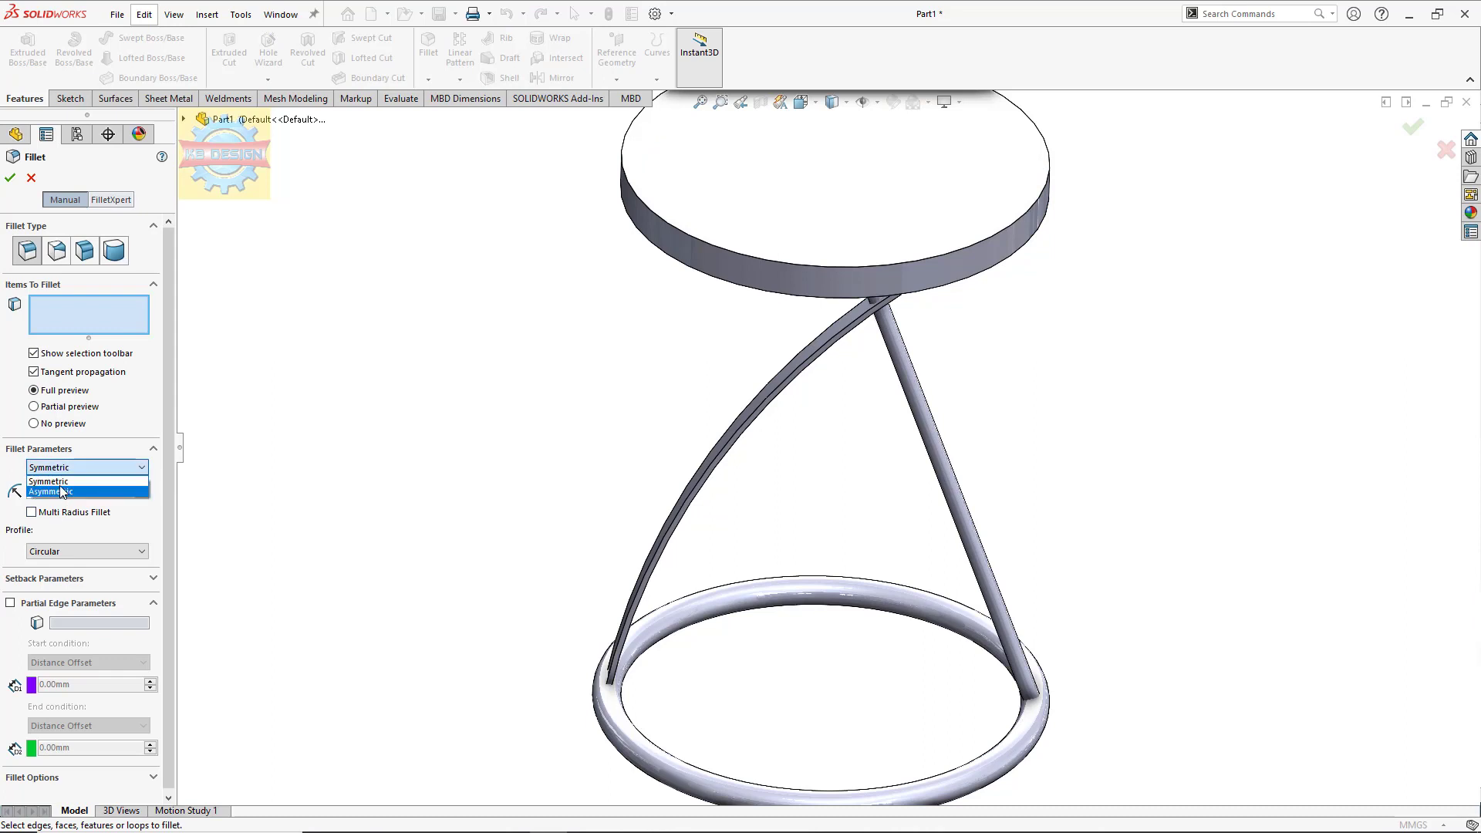
{"action": "left_click", "coordinate": [124, 467]}
{"action": "left_click", "coordinate": [48, 489]}
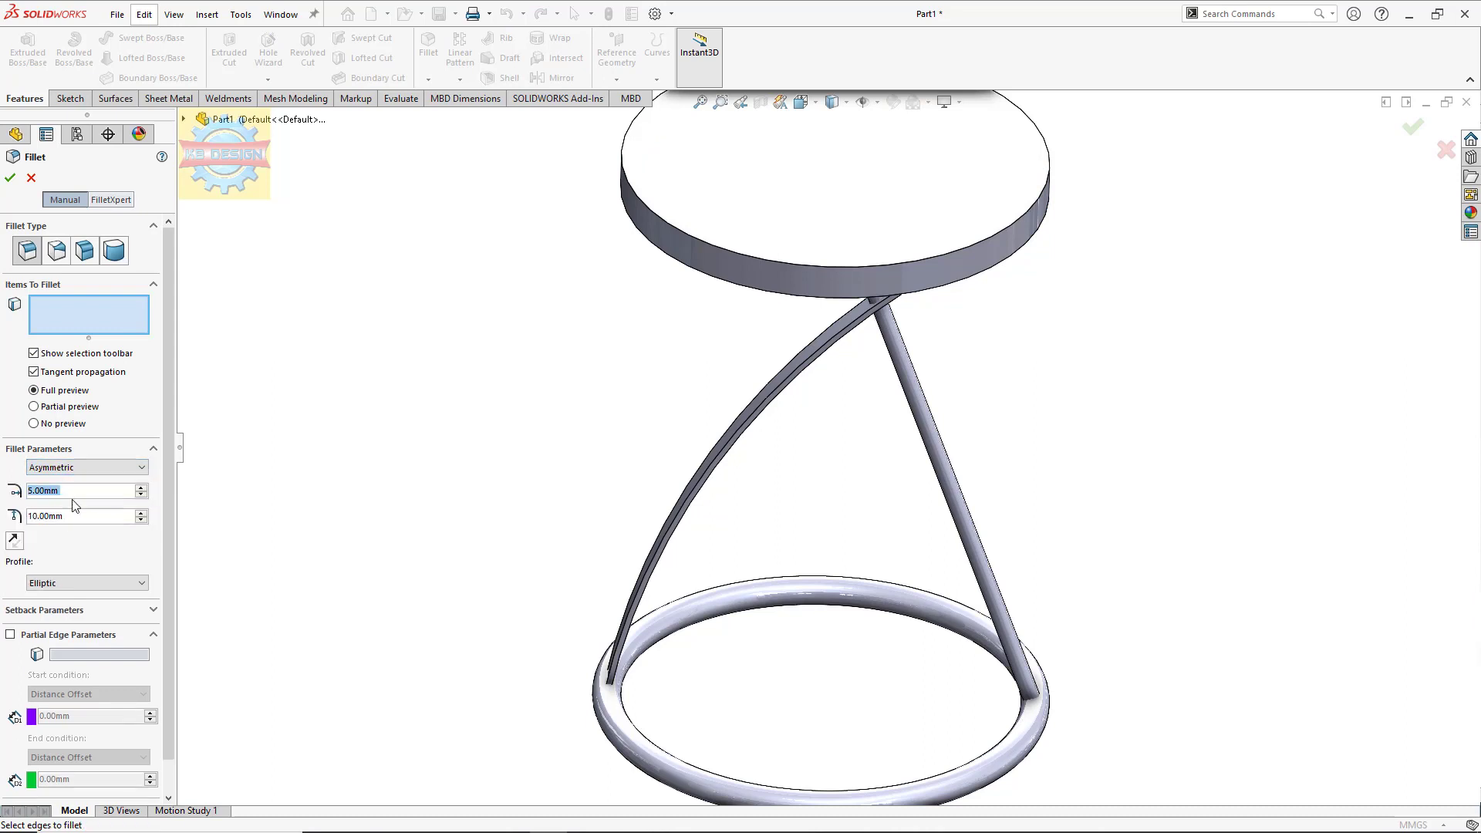
{"action": "type", "text": "15"}
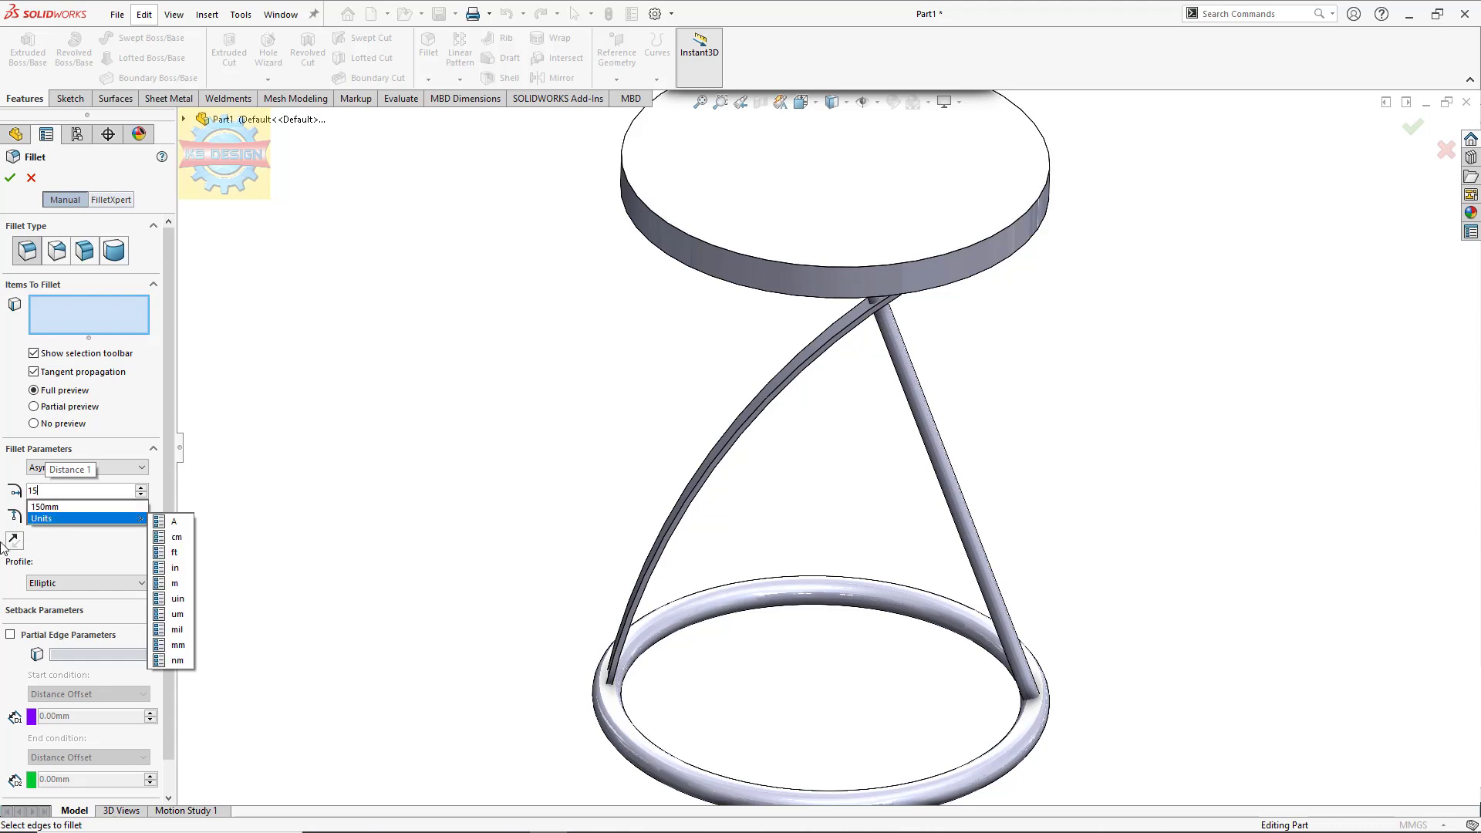
{"action": "left_click", "coordinate": [56, 540]}
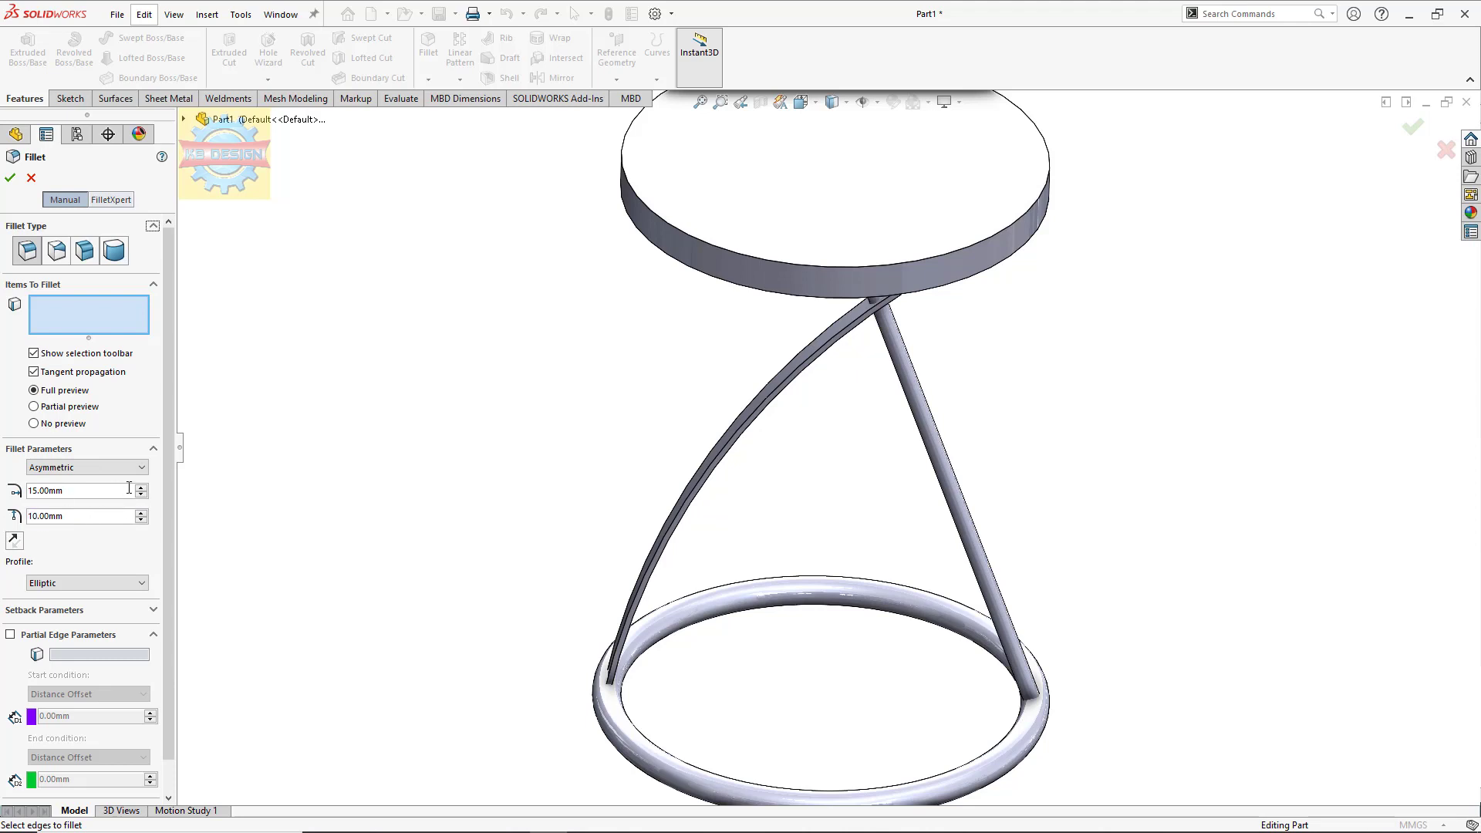
{"action": "type", "text": "35"}
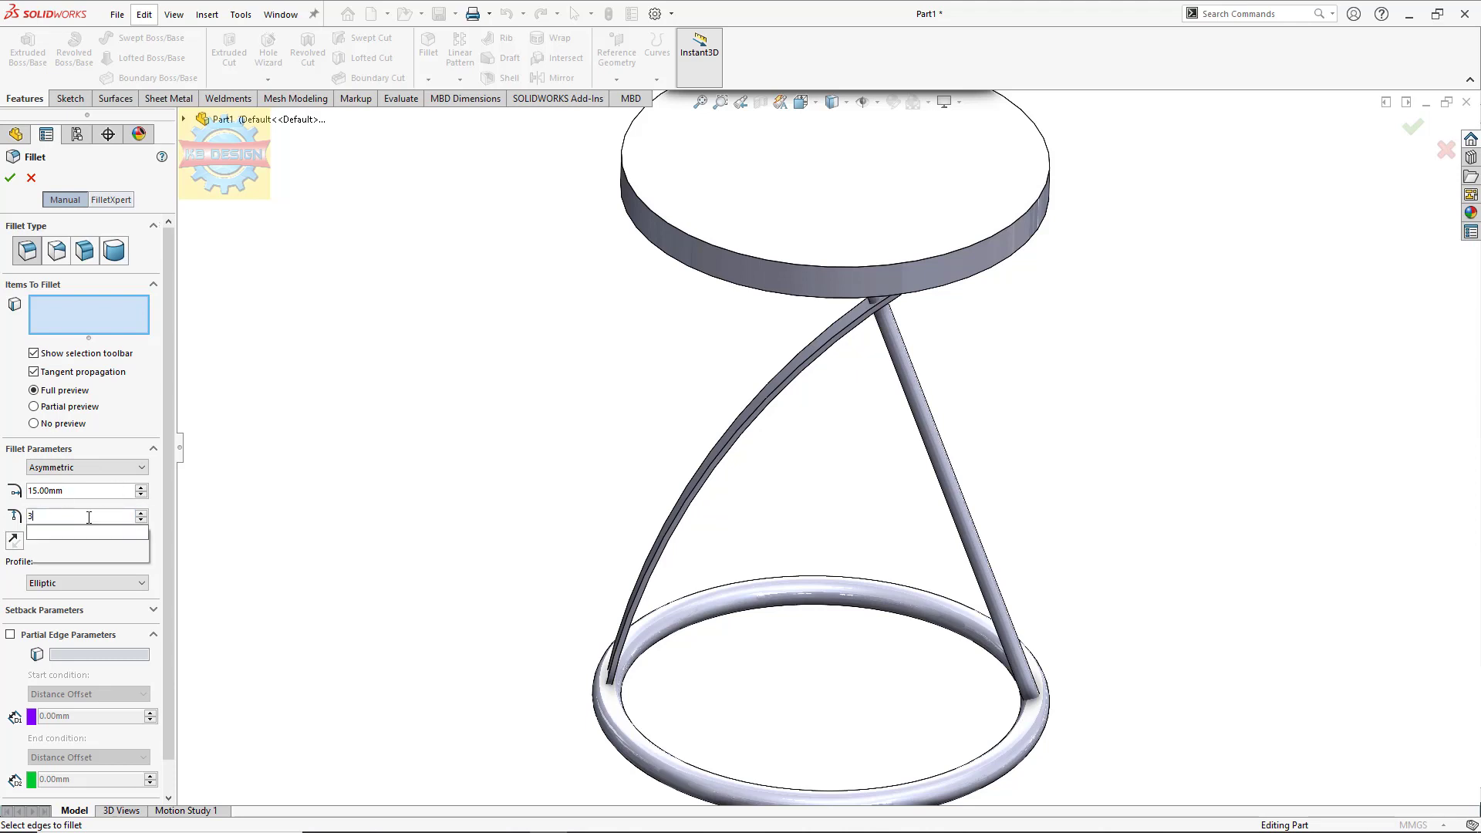
{"action": "key", "text": "Return"}
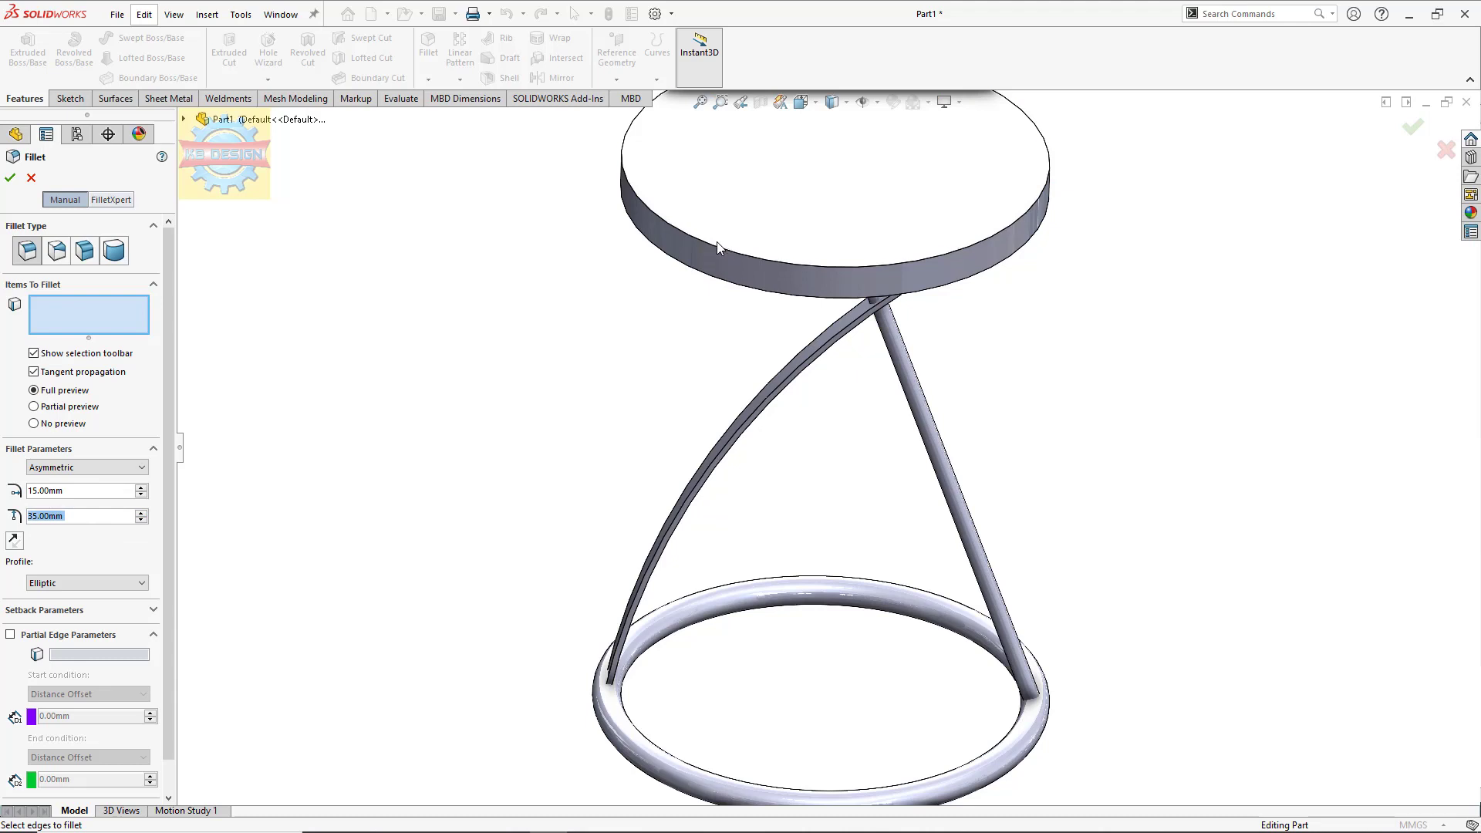
{"action": "left_click", "coordinate": [711, 243]}
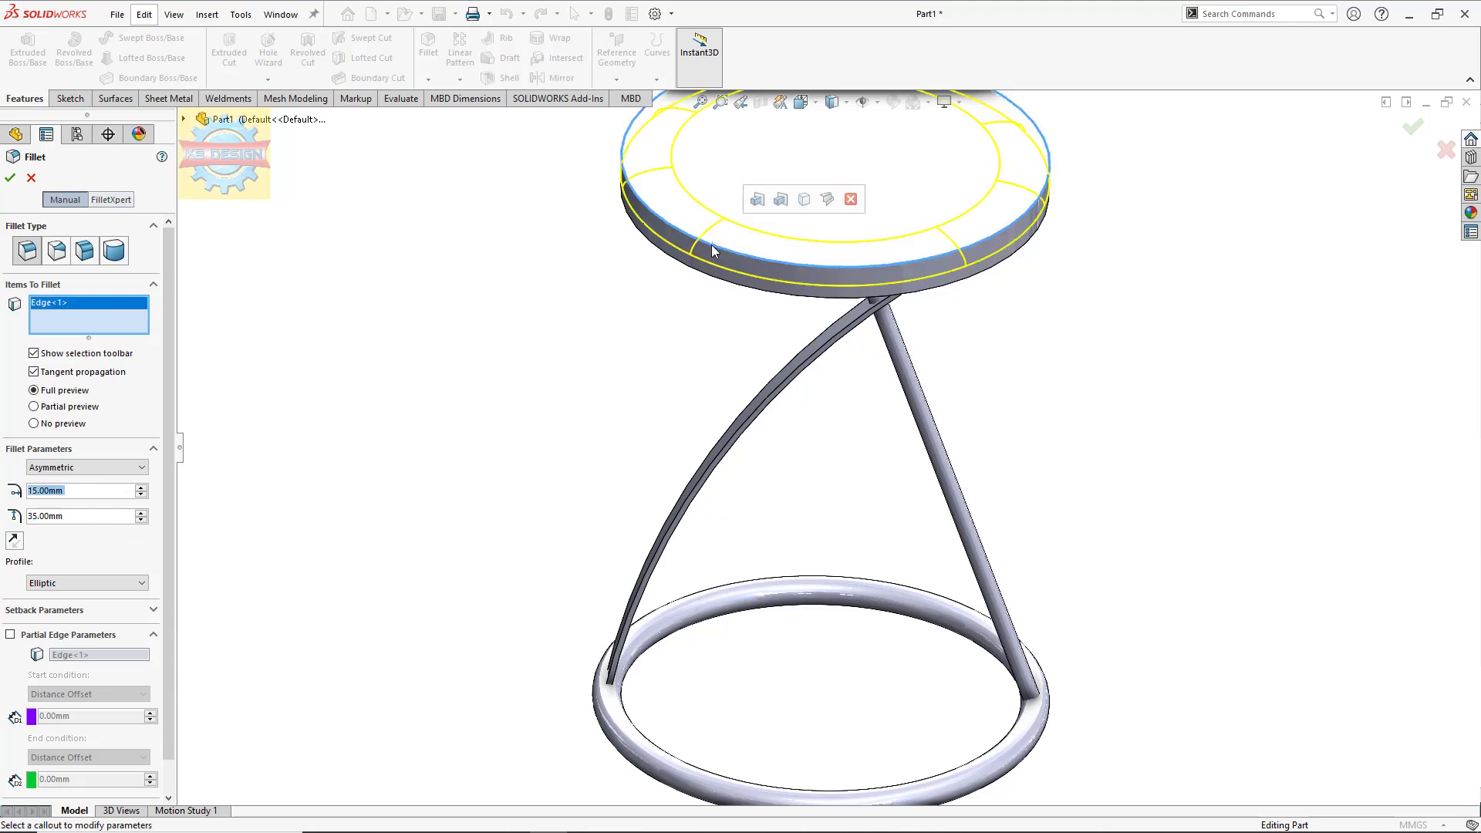
{"action": "left_click", "coordinate": [11, 176]}
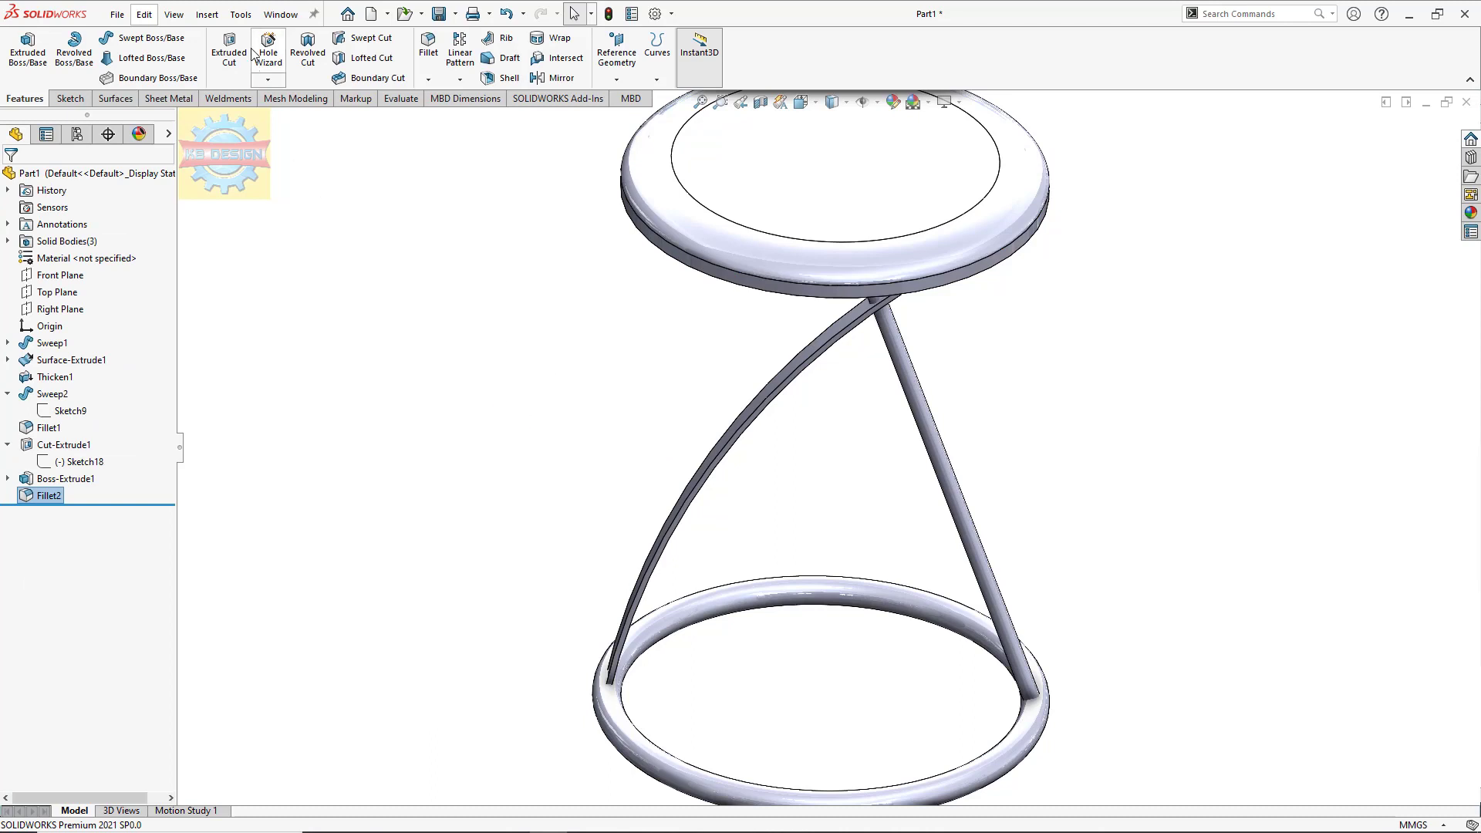
Step: Copy the Sweep1 base ring with Move/Copy, offsetting it 200 mm up in Y
{"action": "left_click", "coordinate": [207, 14]}
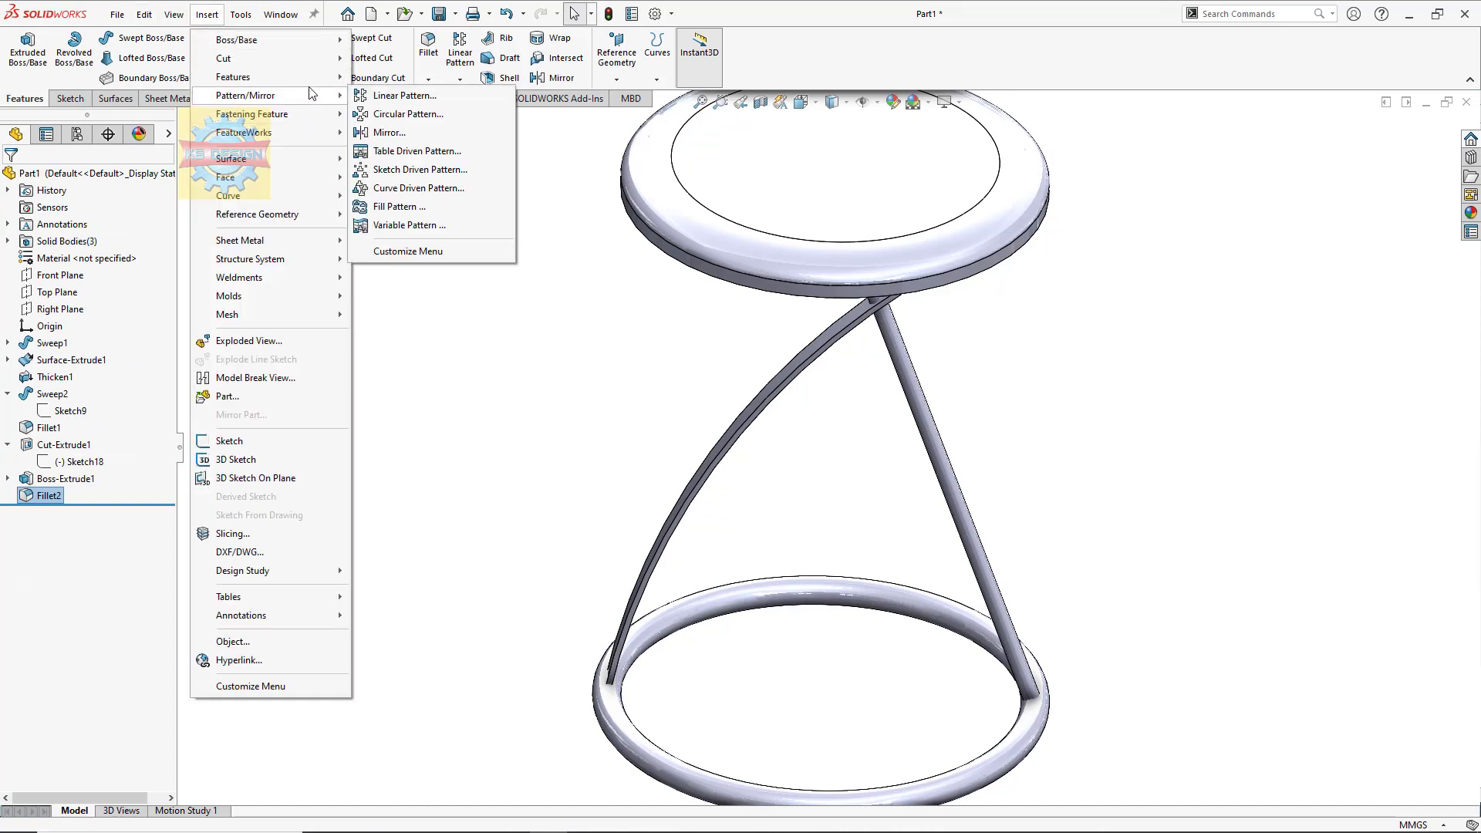
{"action": "mouse_move", "coordinate": [233, 77]}
{"action": "left_click", "coordinate": [447, 489]}
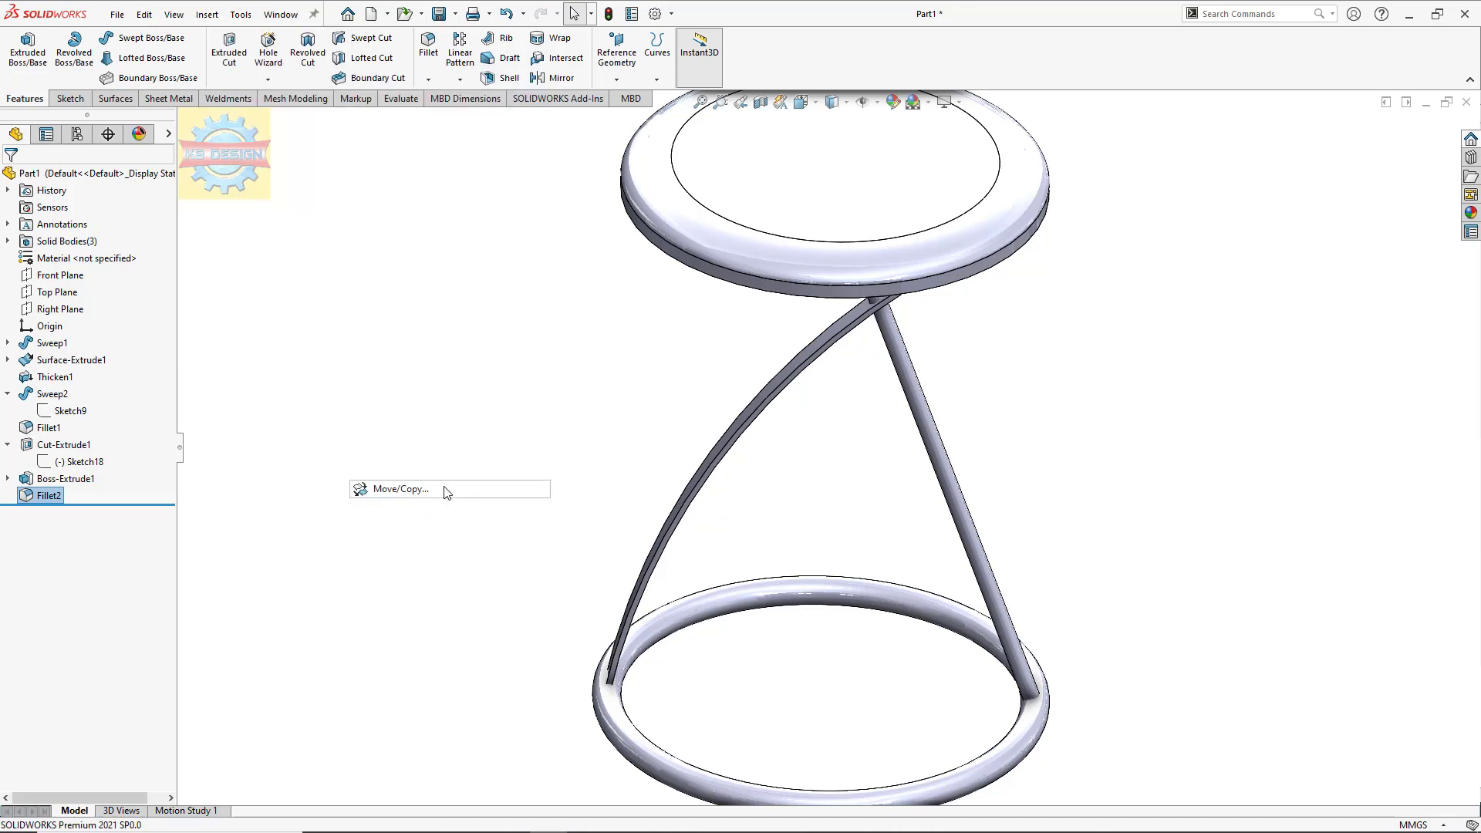
{"action": "left_click", "coordinate": [647, 636]}
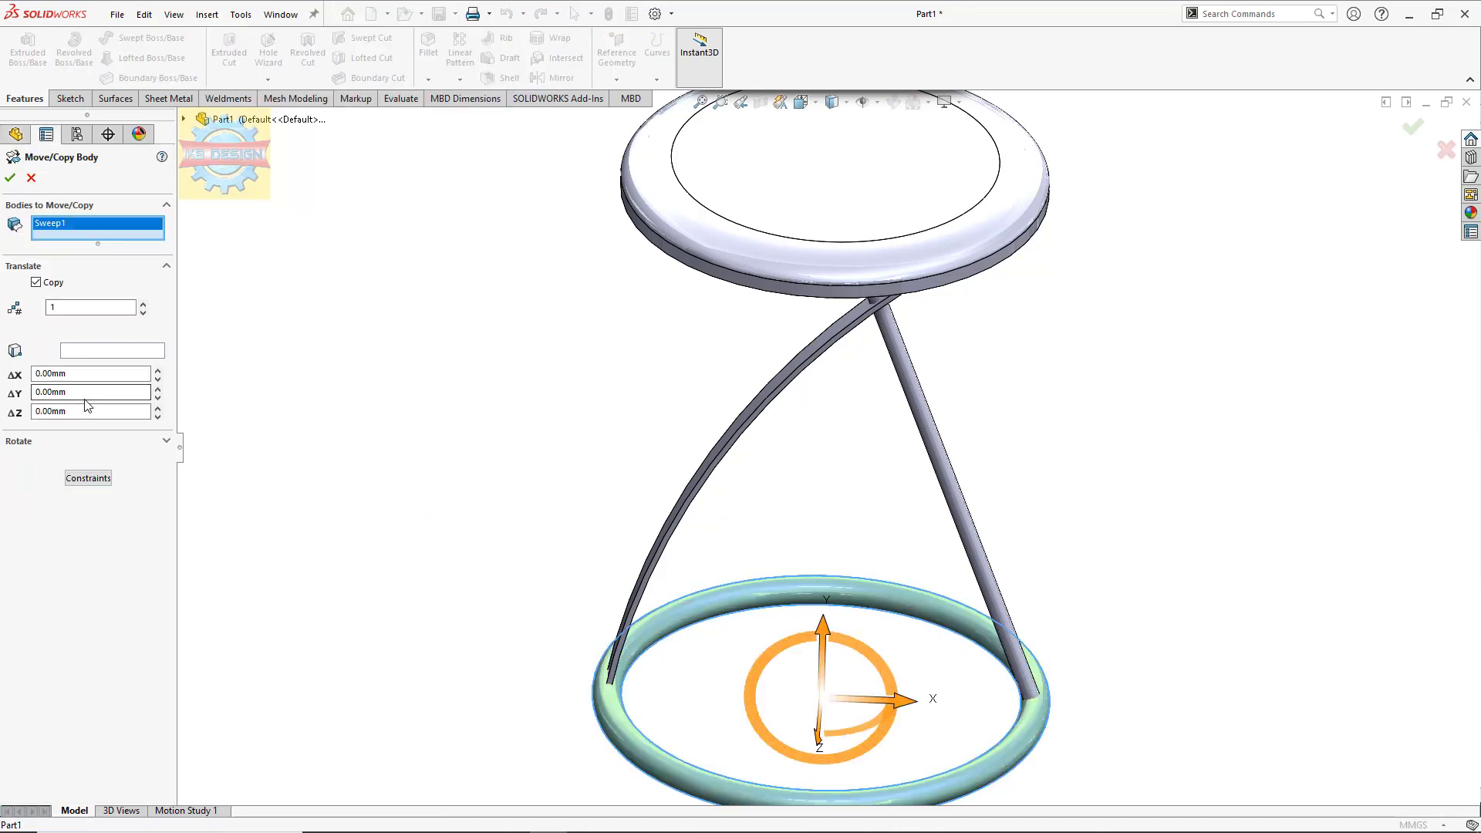
{"action": "left_click", "coordinate": [46, 392]}
{"action": "type", "text": "620"}
{"action": "key", "text": "Return"}
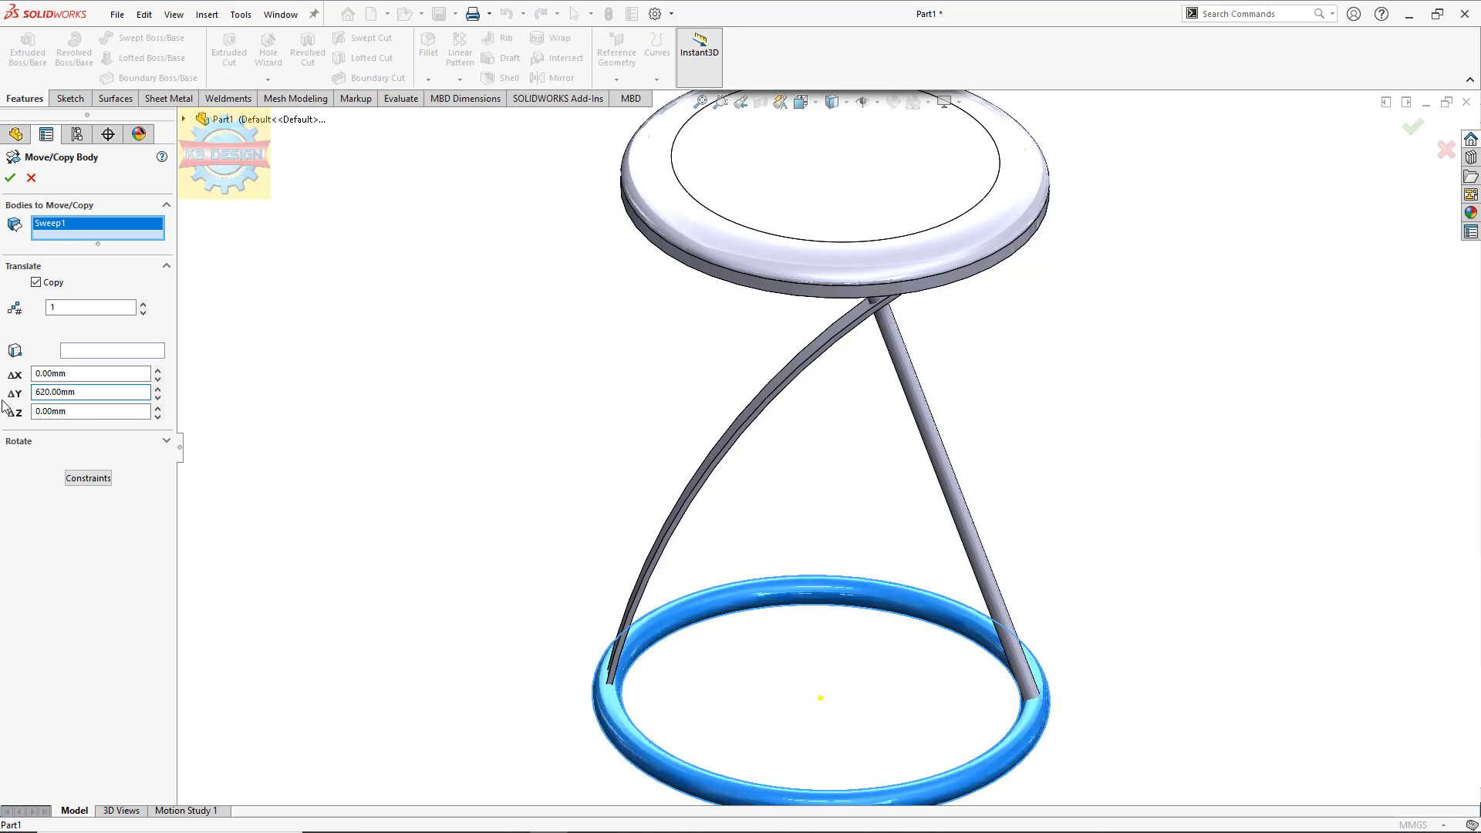
{"action": "key", "text": "z"}
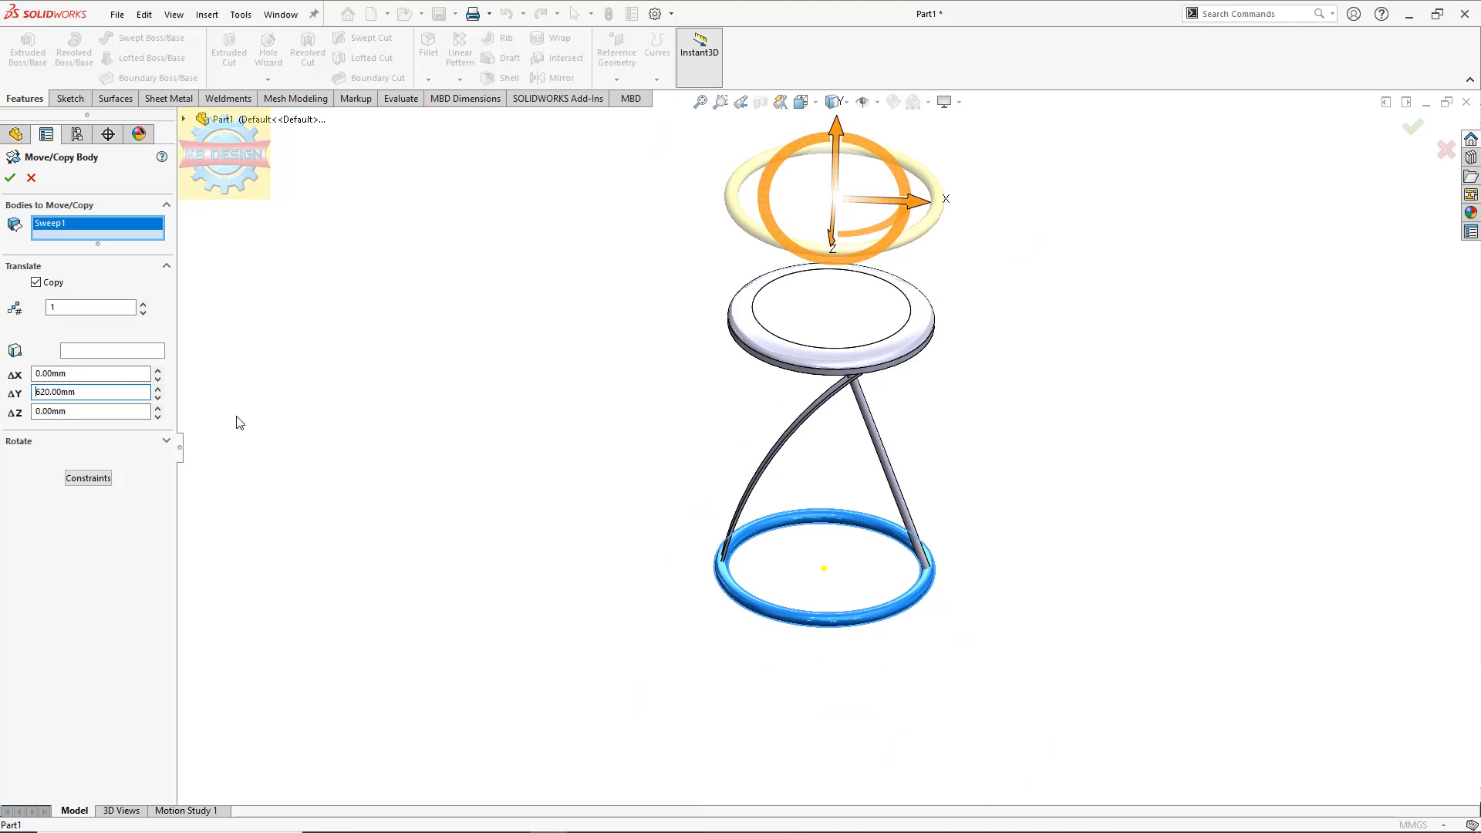
{"action": "left_click_drag", "start_coordinate": [91, 393], "coordinate": [2, 402]}
{"action": "type", "text": "0"}
{"action": "key", "text": "Return"}
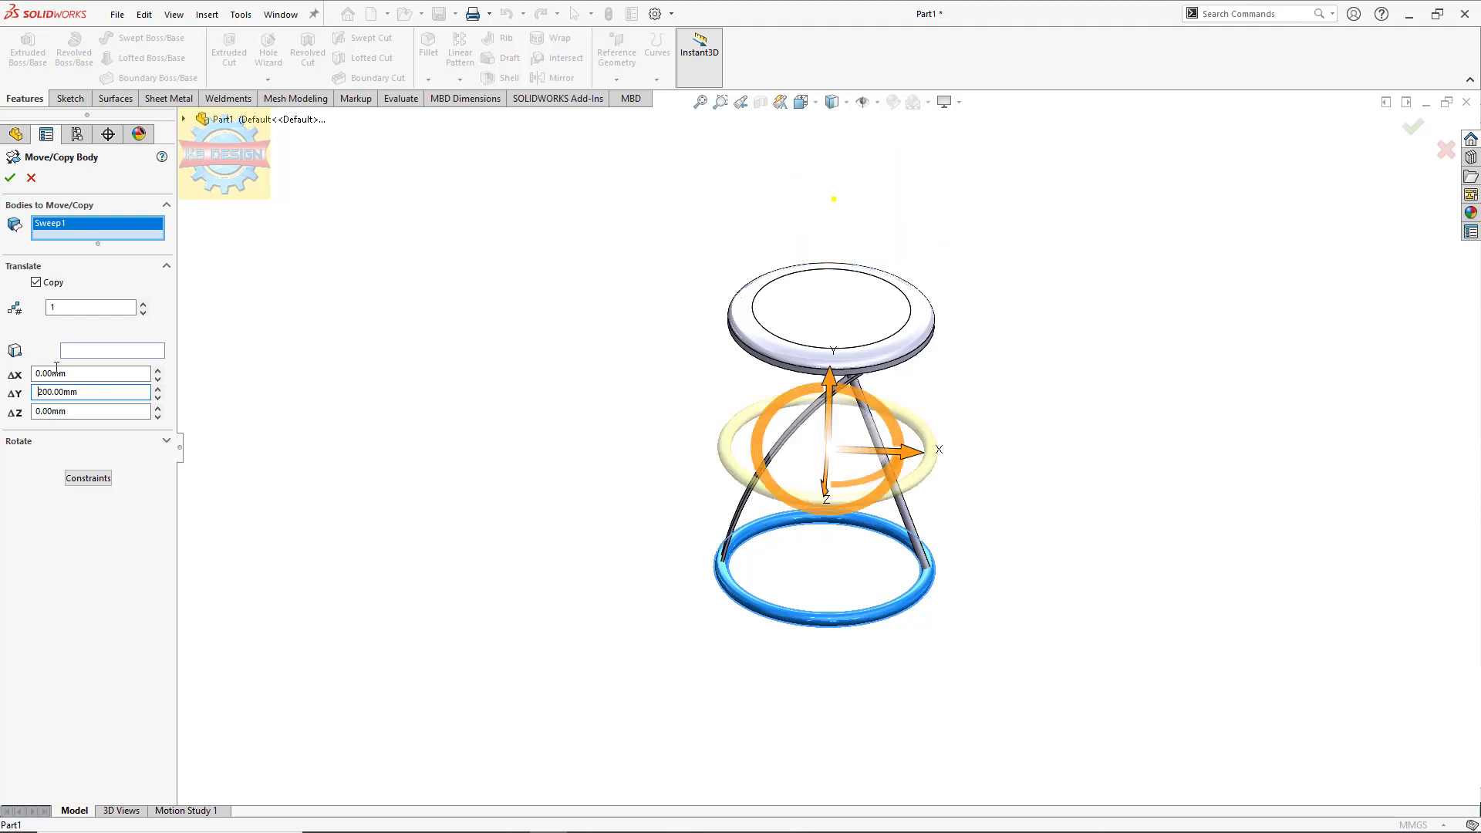
Step: Shift the ring copy sideways along X (about 64.67 mm) in front view and accept it
{"action": "key", "text": "space"}
{"action": "left_click", "coordinate": [721, 557]}
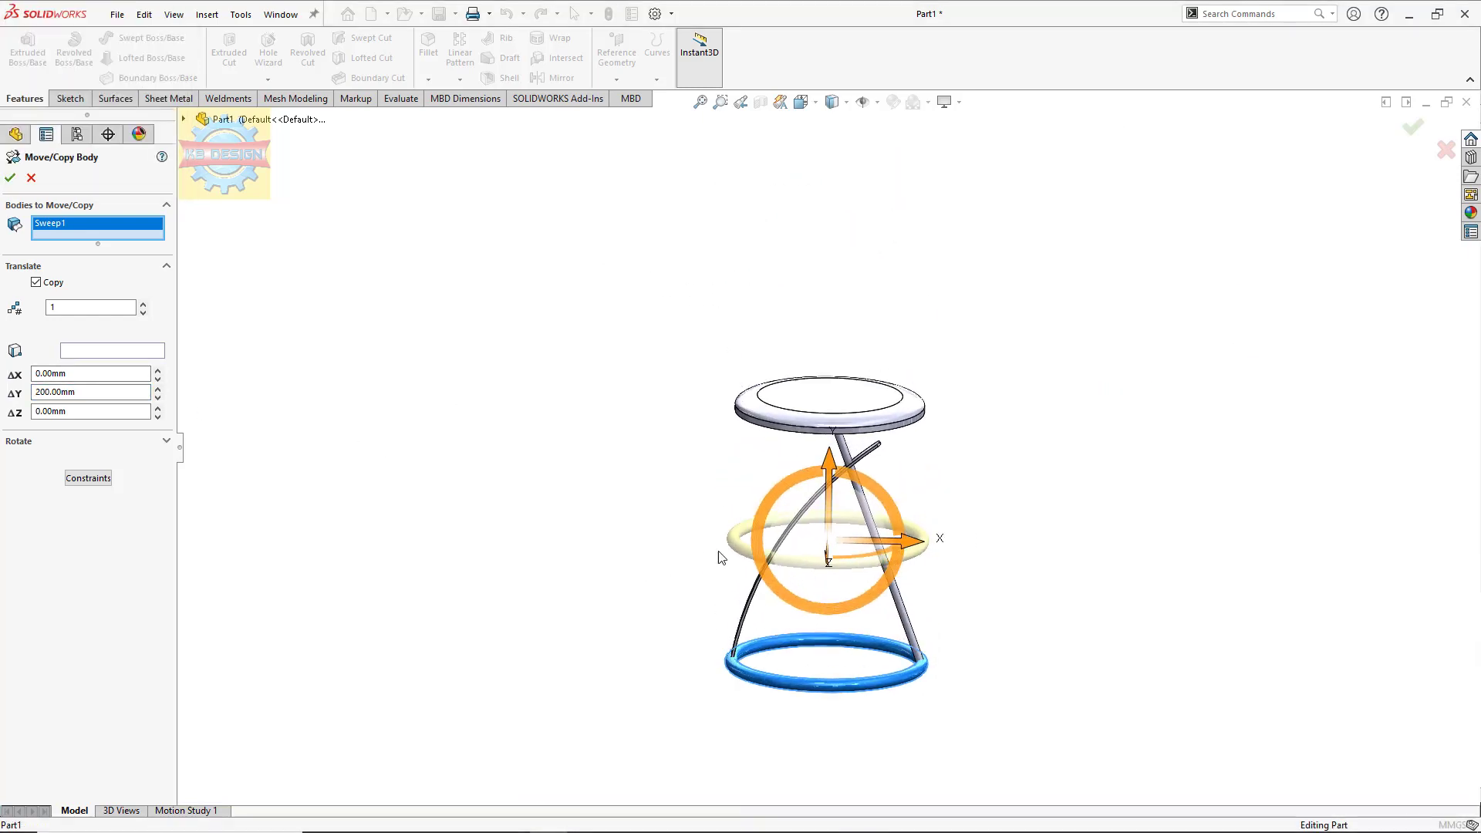
{"action": "left_click_drag", "start_coordinate": [905, 552], "coordinate": [990, 552]}
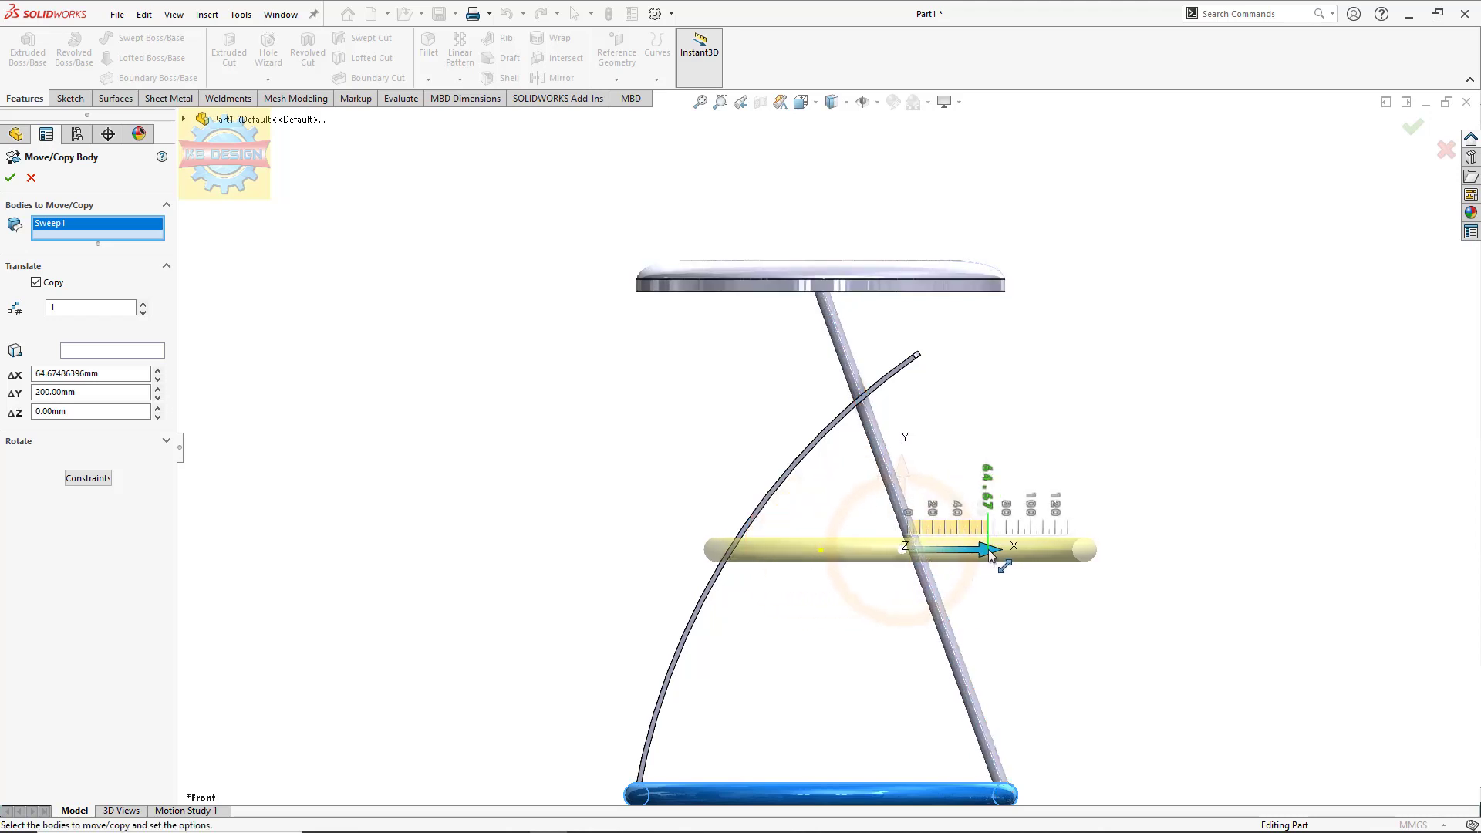
{"action": "scroll", "coordinate": [949, 589], "scroll_direction": "down", "scroll_amount": 2}
{"action": "scroll", "coordinate": [949, 588], "scroll_direction": "down", "scroll_amount": 2}
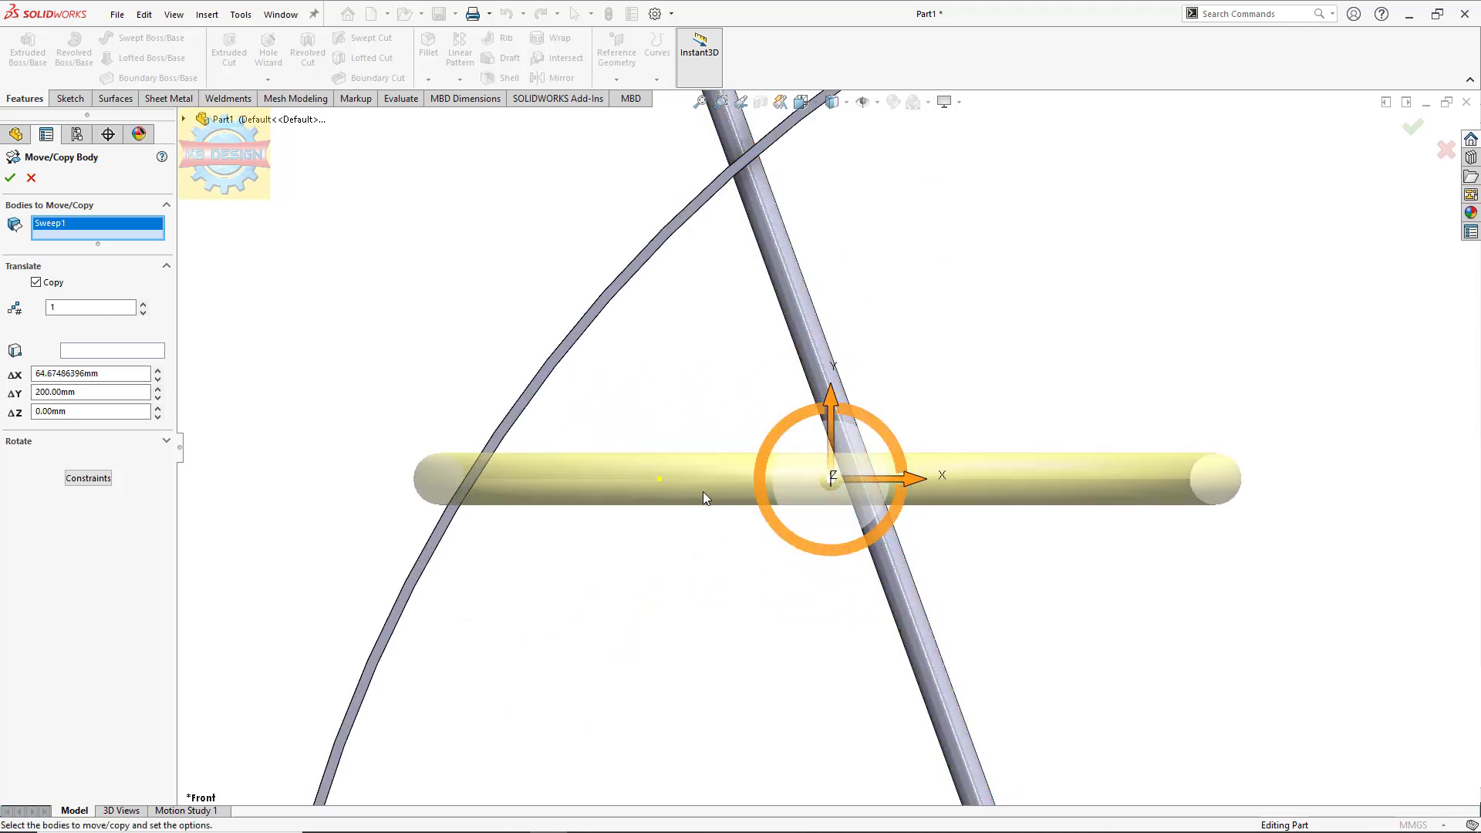
{"action": "left_click", "coordinate": [11, 179]}
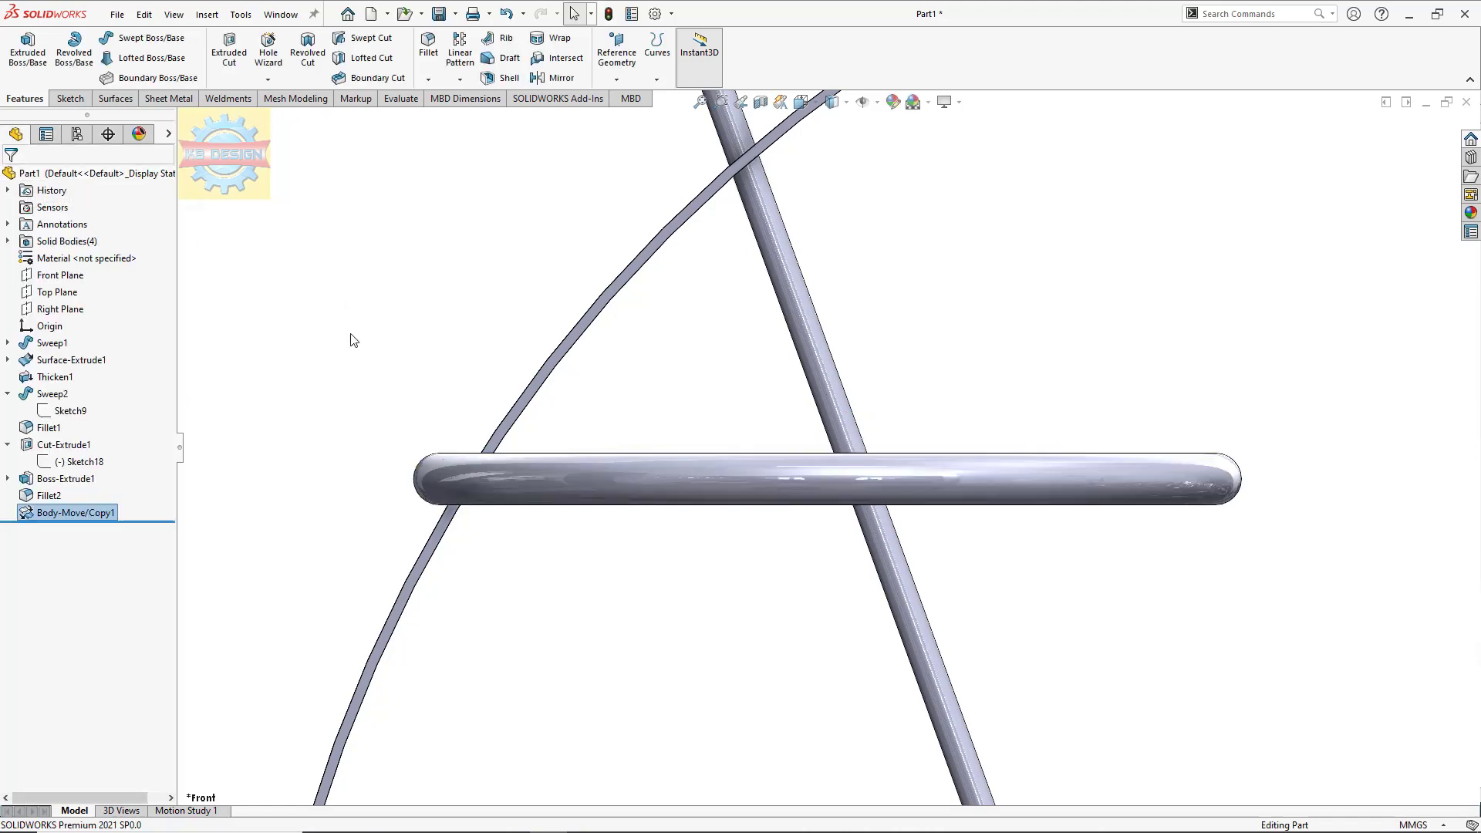
{"action": "middle_click_drag", "start_coordinate": [353, 340], "coordinate": [332, 422]}
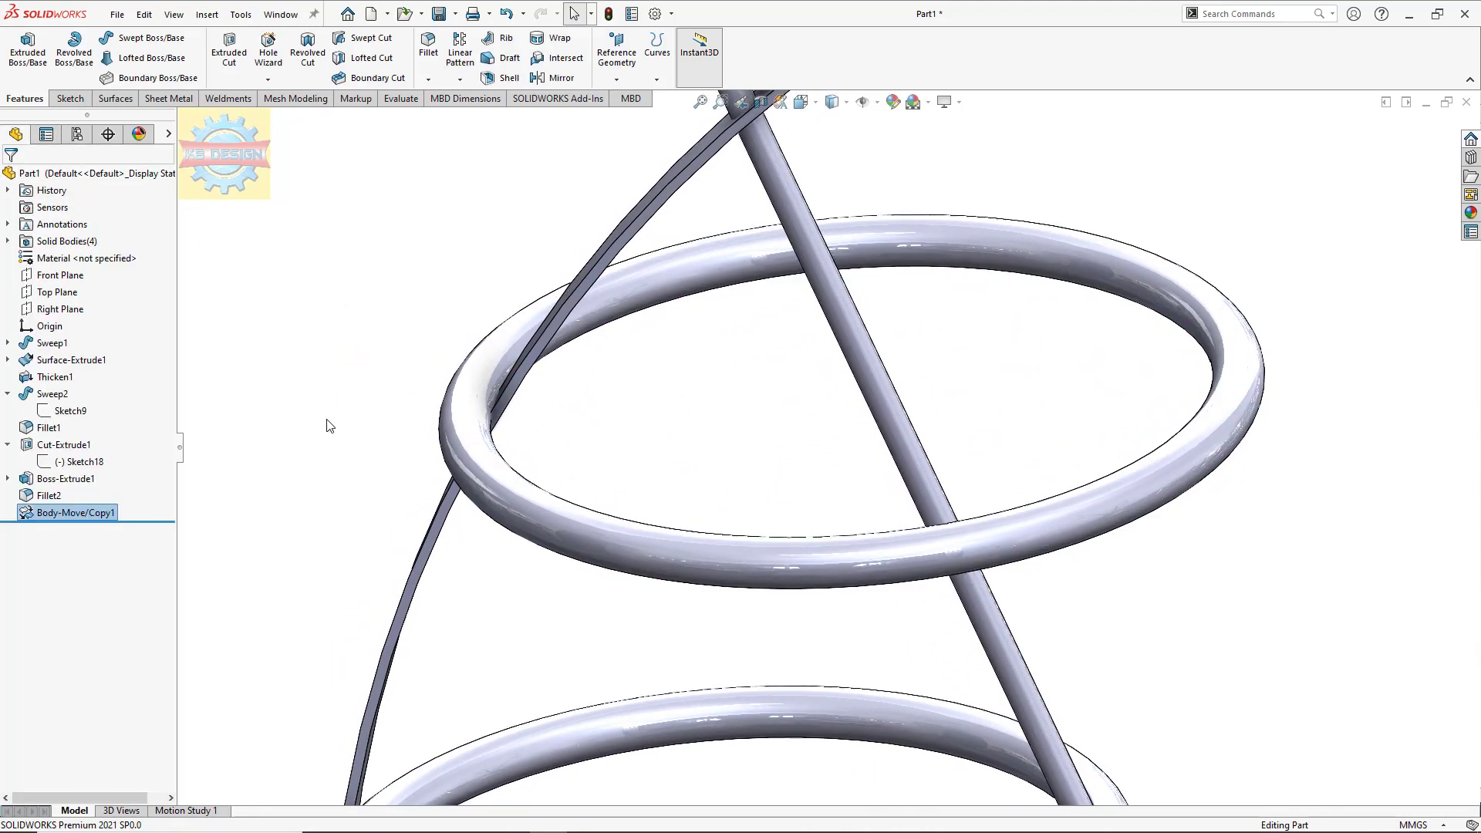
{"action": "left_click", "coordinate": [77, 293]}
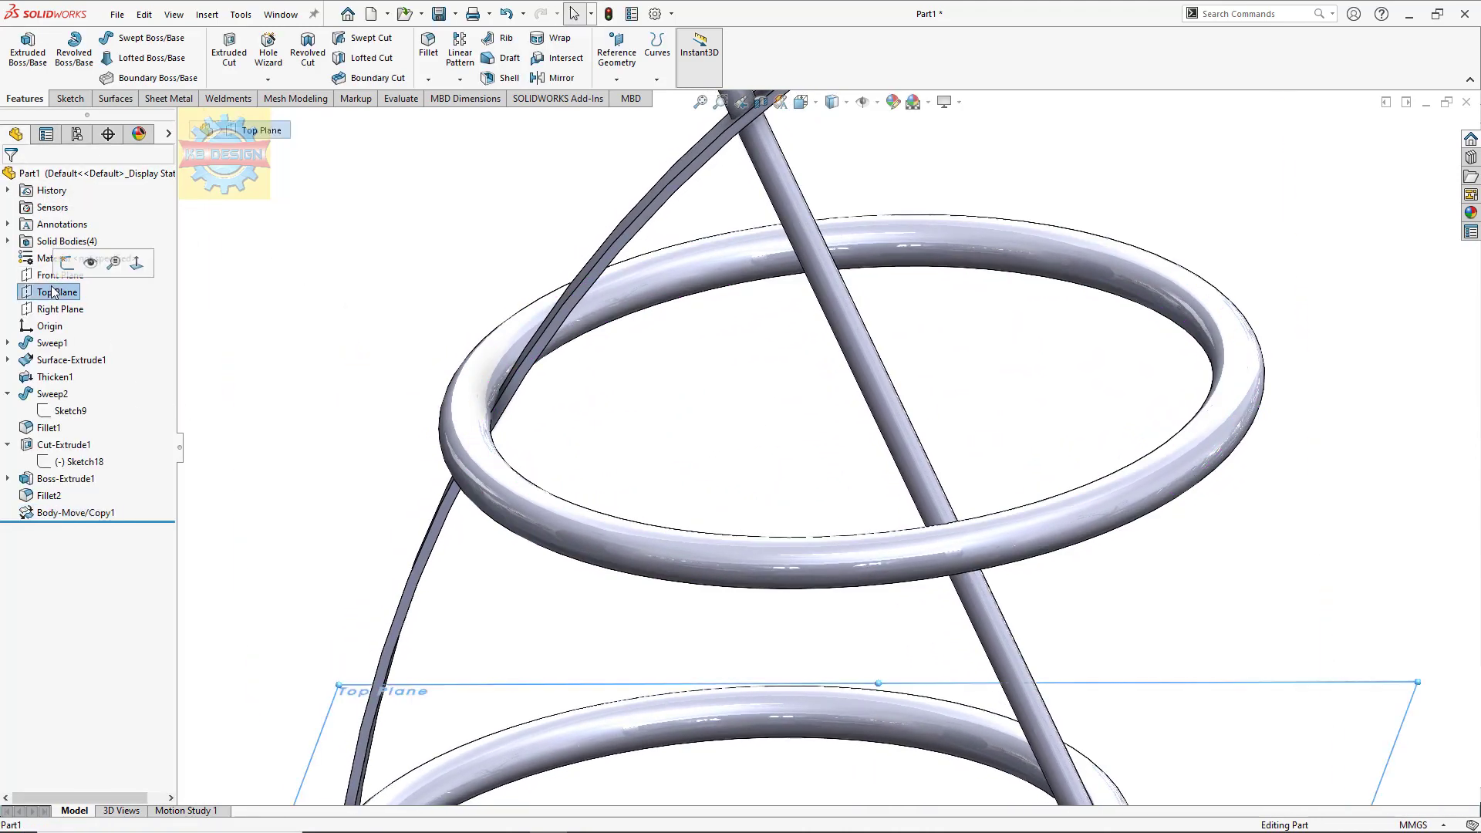
Step: On the Top Plane, sketch a closed line outline from the origin spanning one side of the rings
{"action": "key", "text": "ctrl+8"}
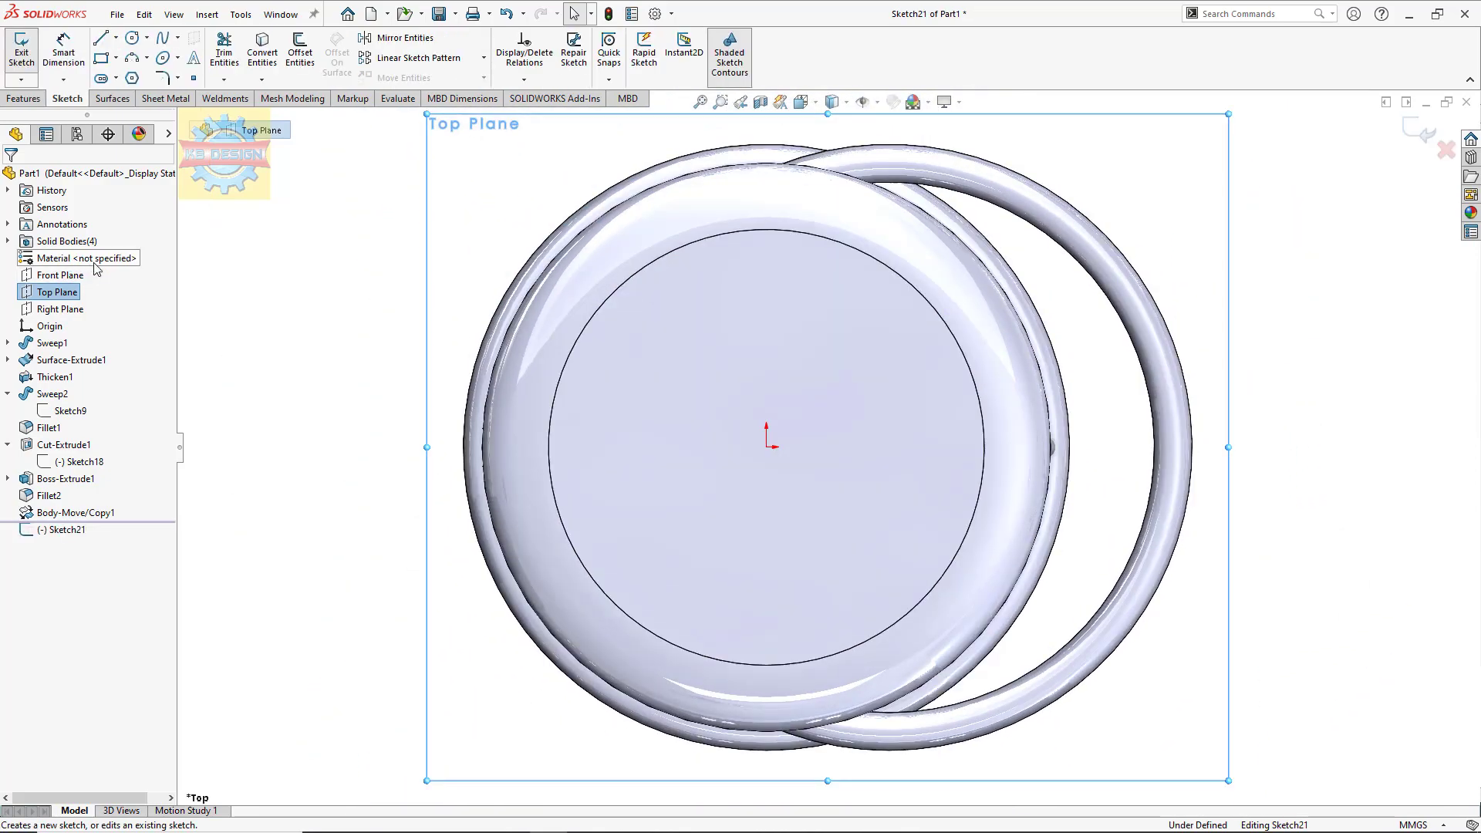
{"action": "key", "text": "f"}
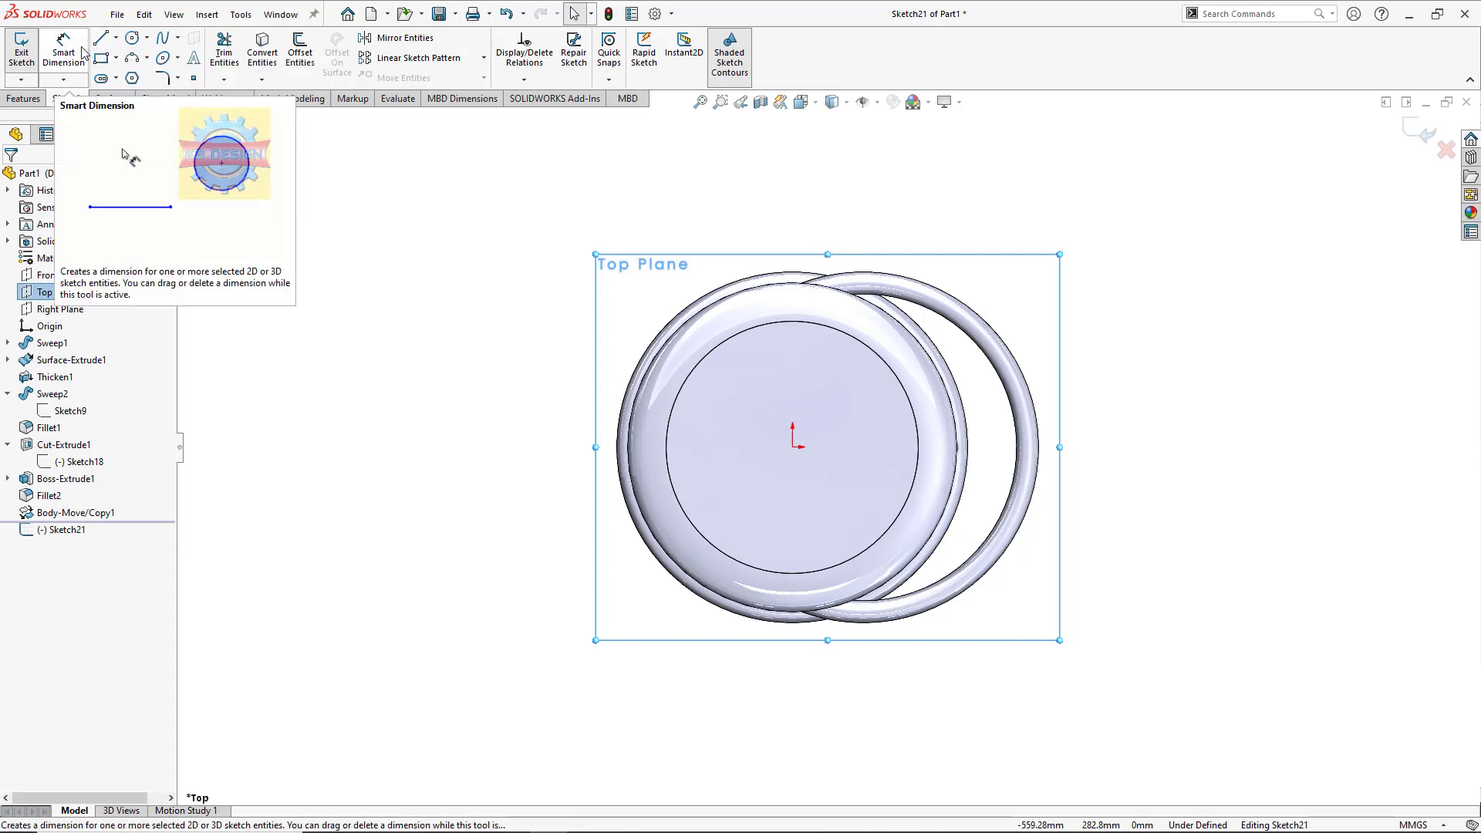
{"action": "left_click", "coordinate": [101, 40]}
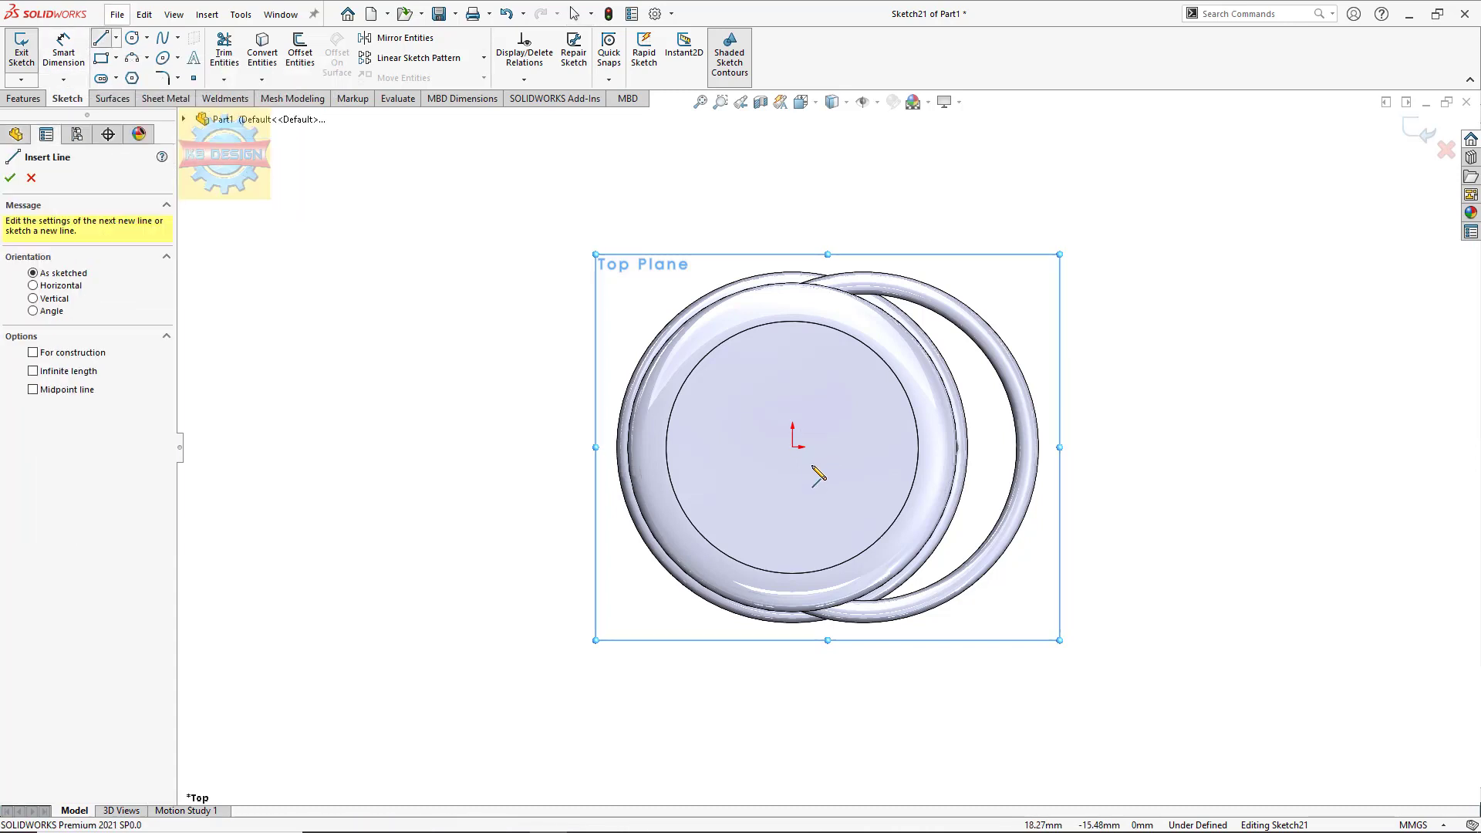
{"action": "left_click", "coordinate": [792, 447]}
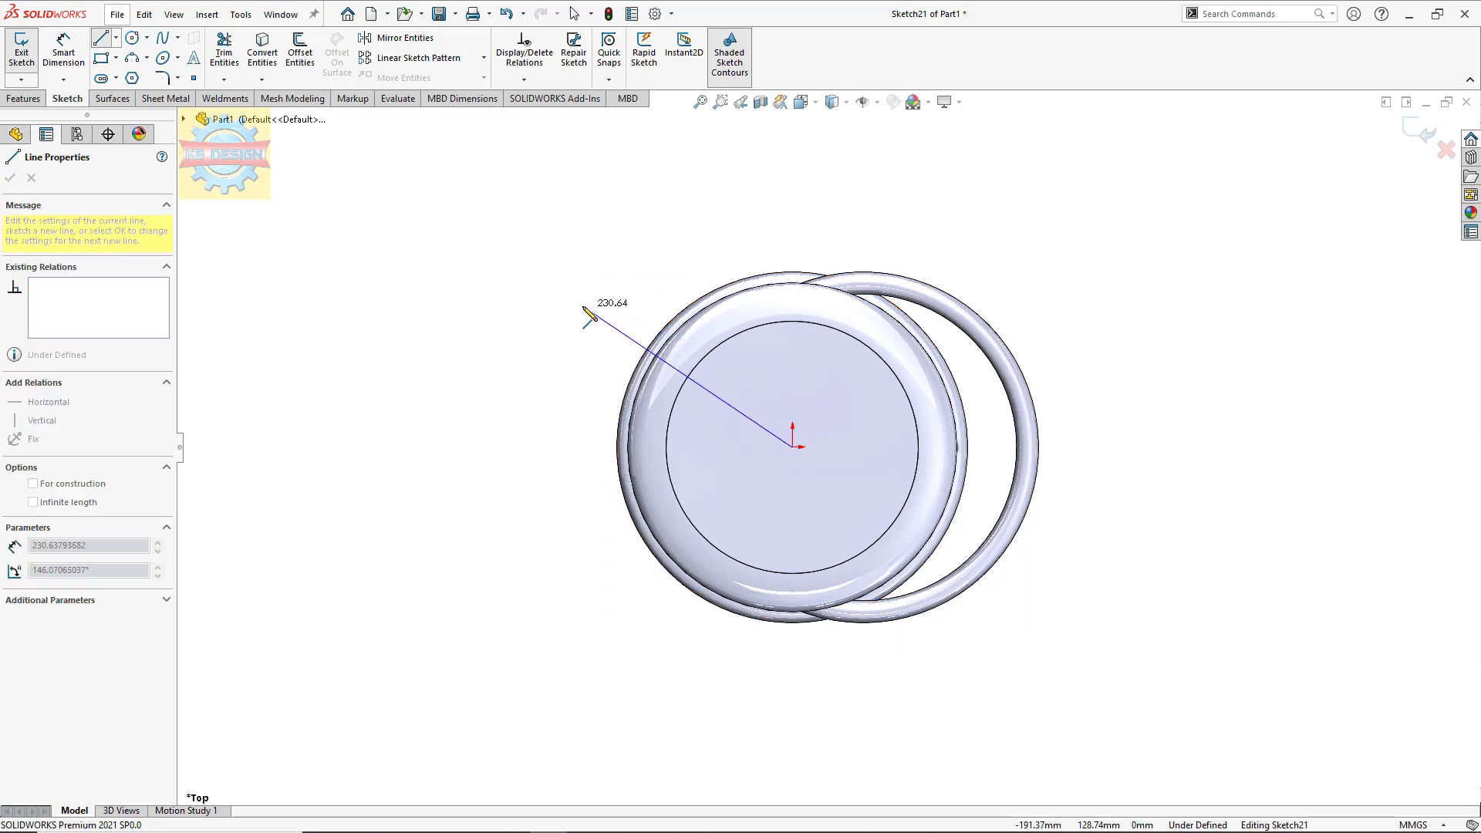
{"action": "left_click", "coordinate": [653, 276]}
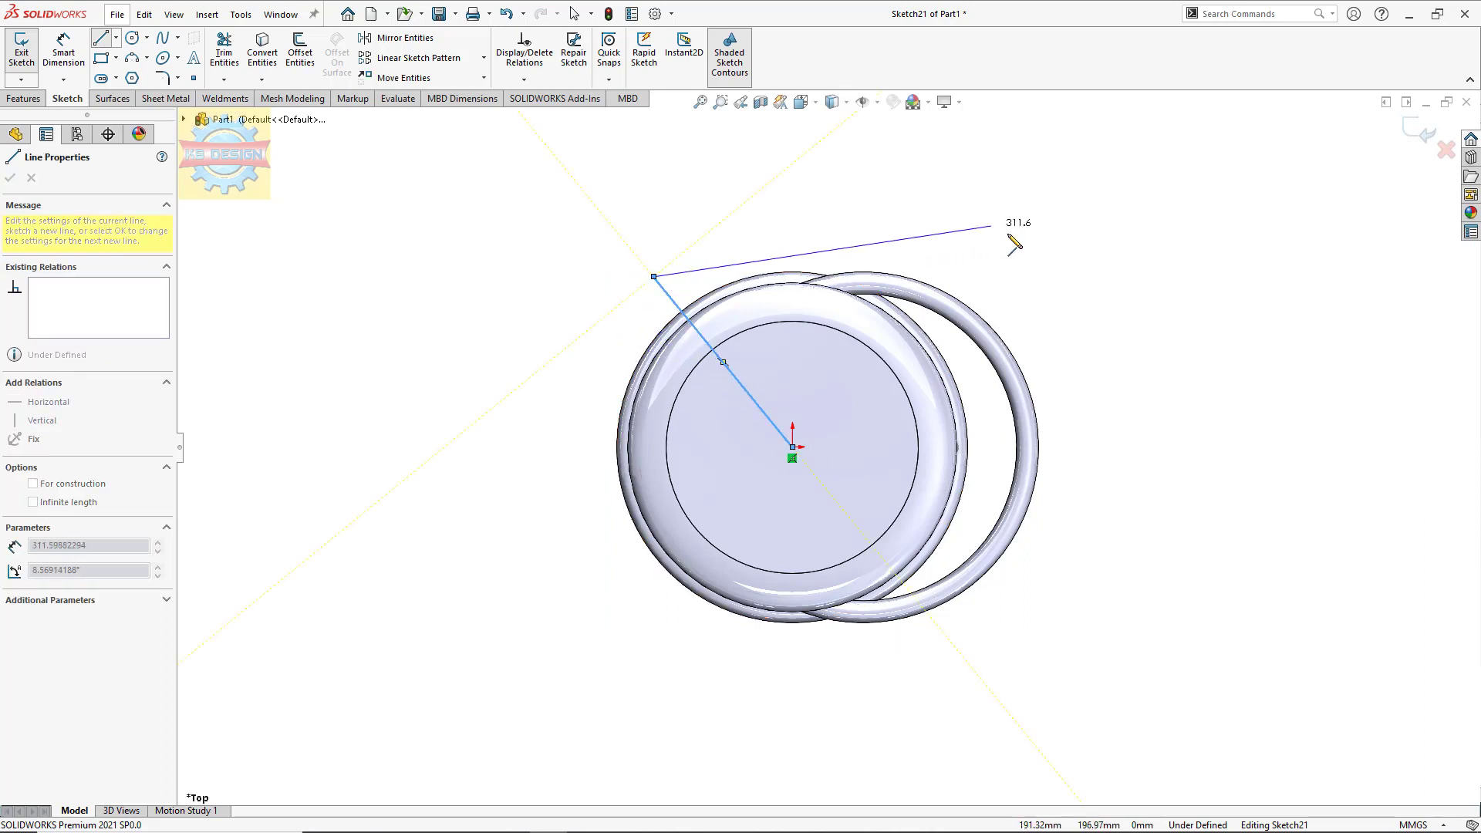
{"action": "left_click", "coordinate": [1040, 238]}
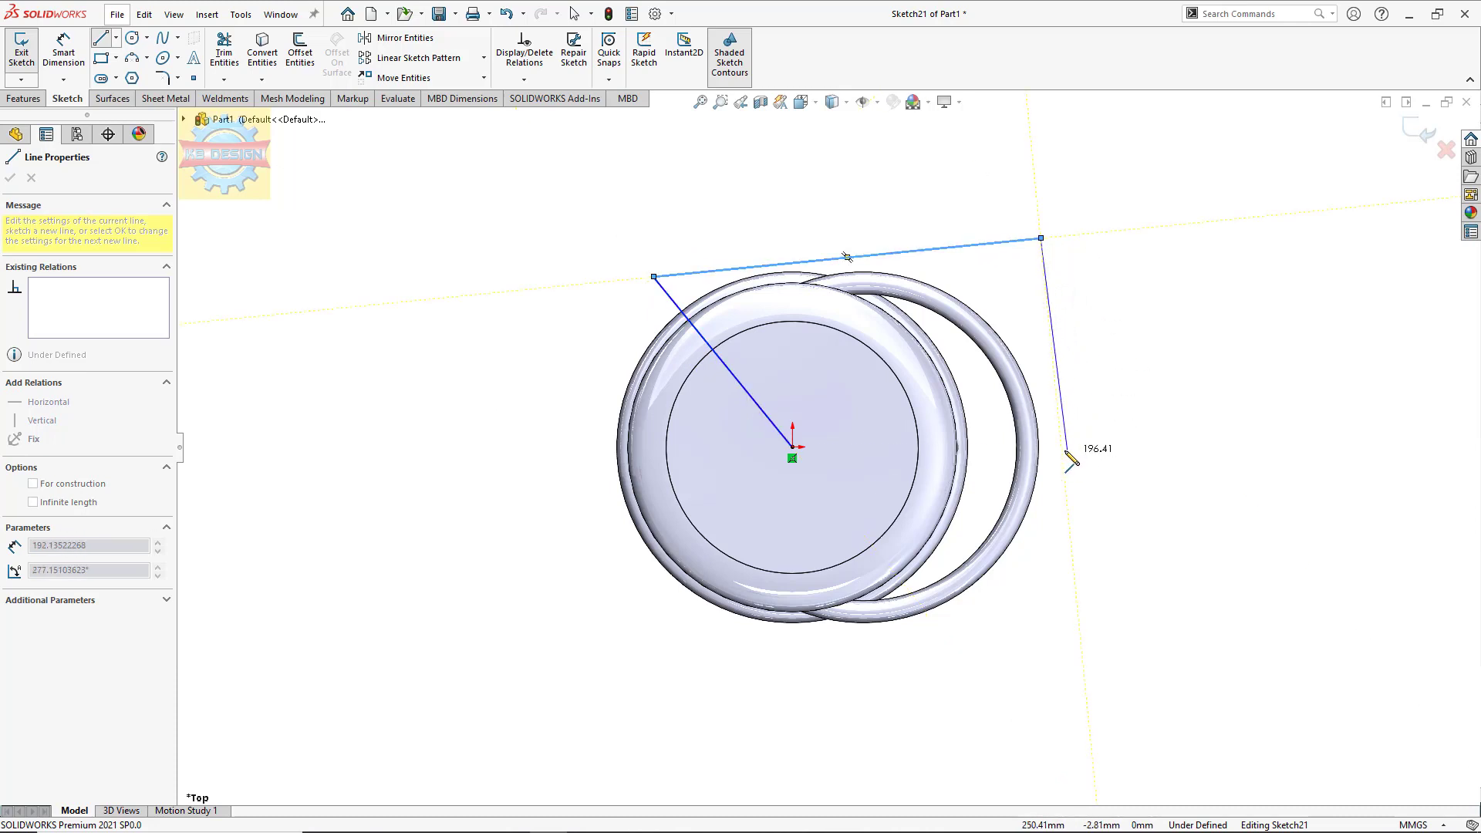
{"action": "left_click", "coordinate": [1060, 447]}
{"action": "left_click", "coordinate": [792, 447]}
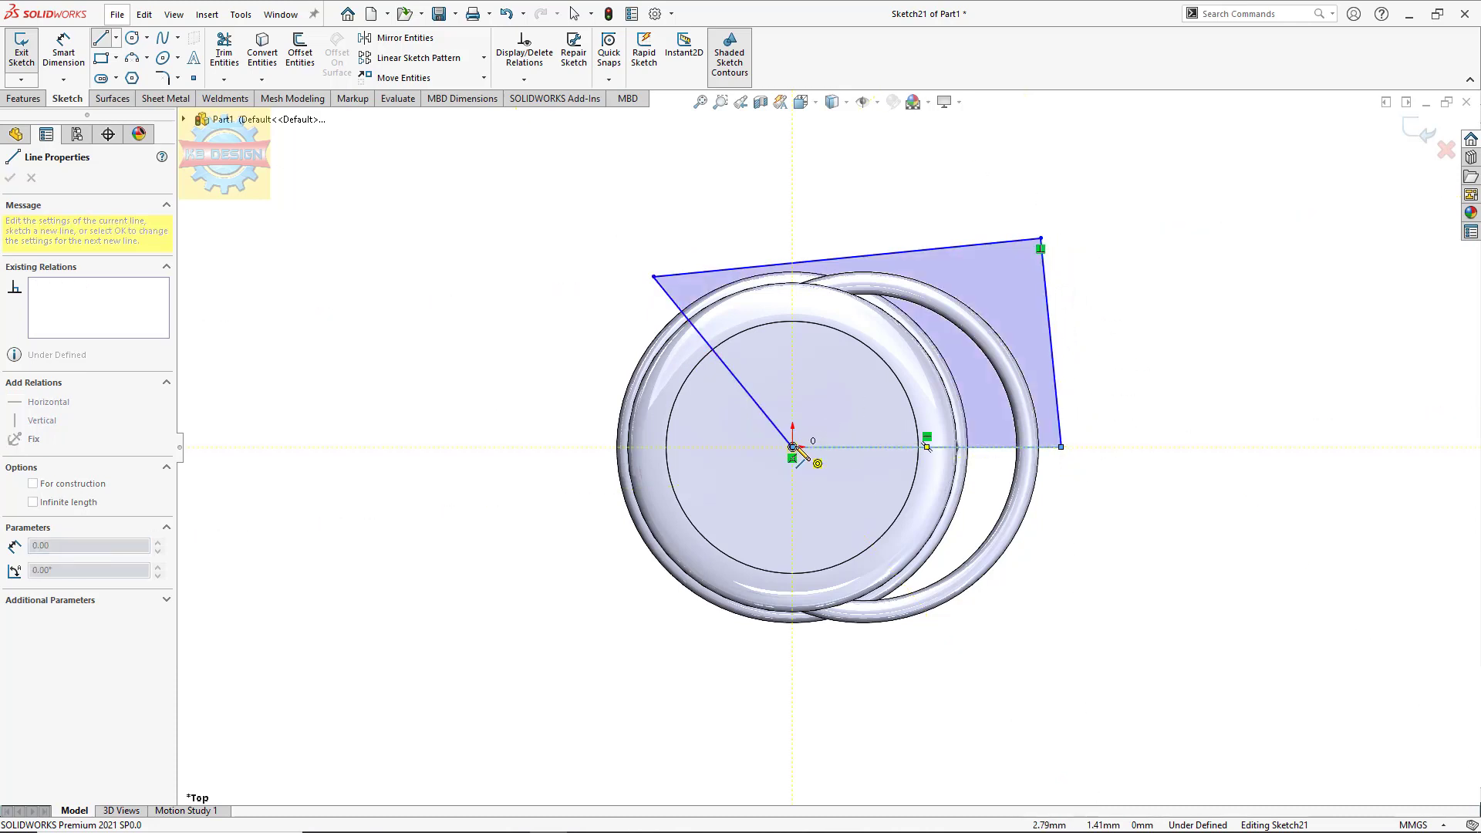
{"action": "key", "text": "Escape"}
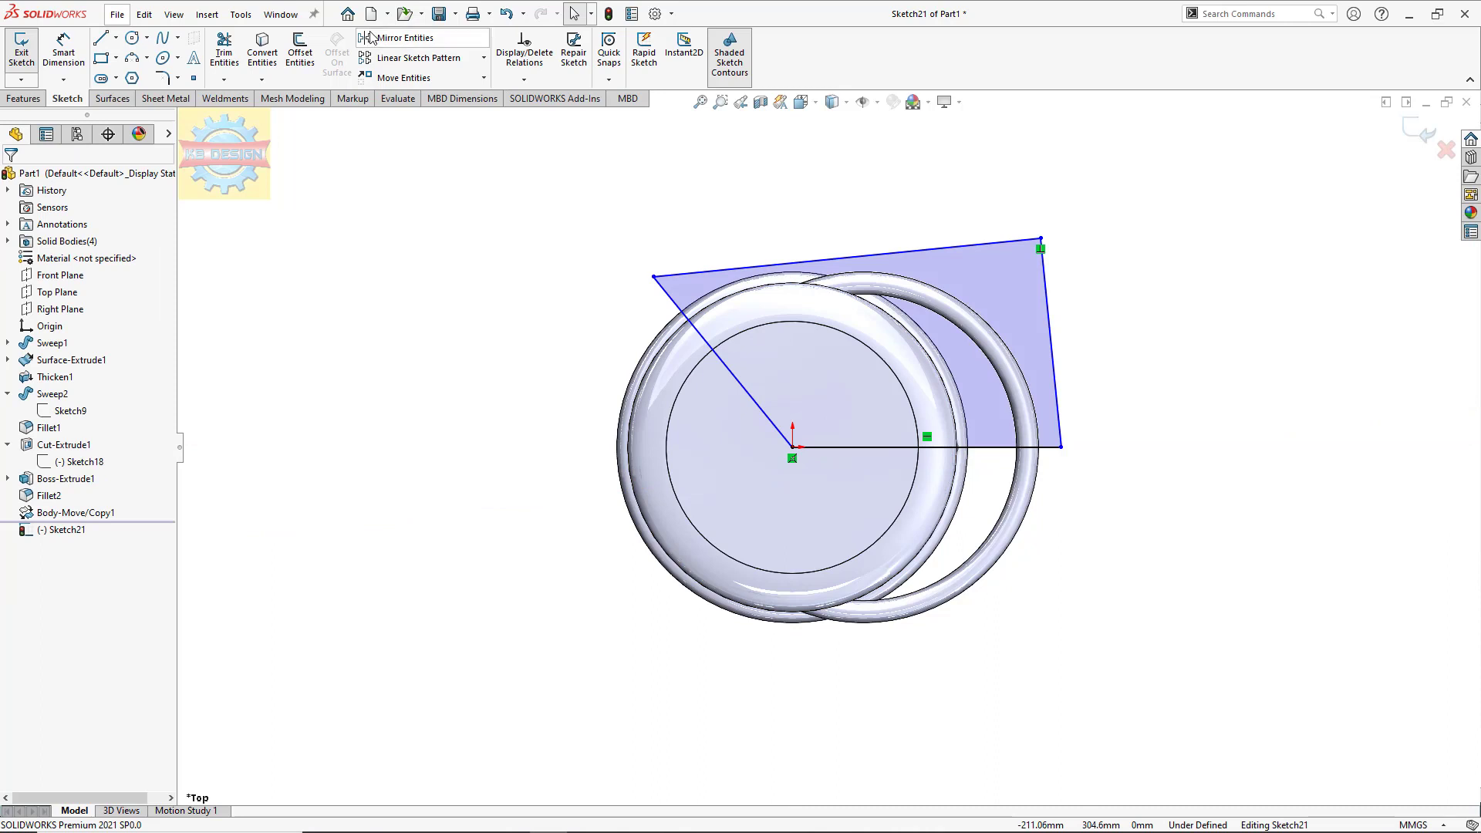
Step: Mirror the outline lines about the horizontal line through the origin
{"action": "left_click", "coordinate": [371, 37]}
{"action": "left_click", "coordinate": [978, 281]}
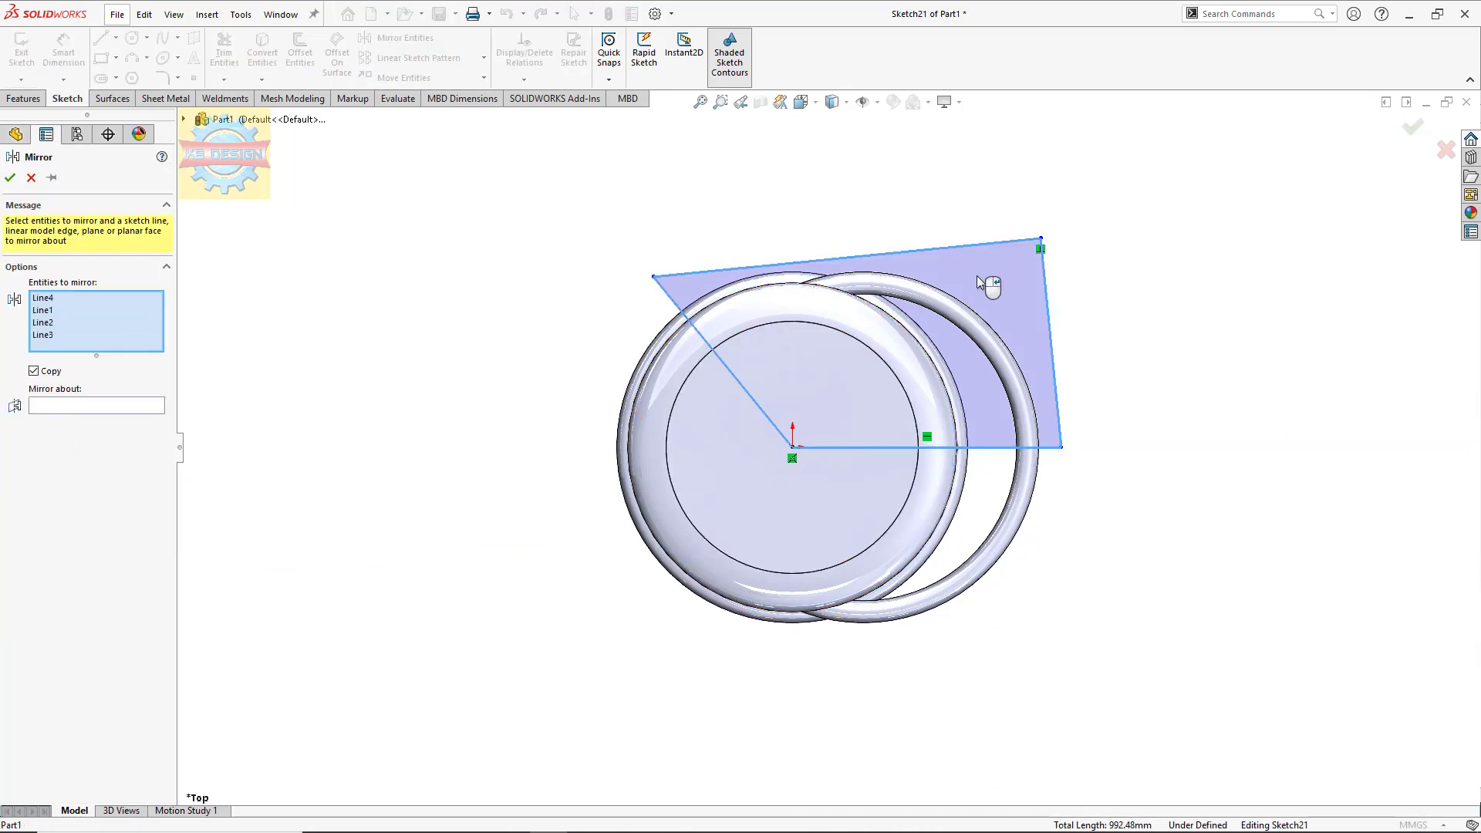
{"action": "left_click", "coordinate": [119, 409]}
{"action": "left_click", "coordinate": [811, 447]}
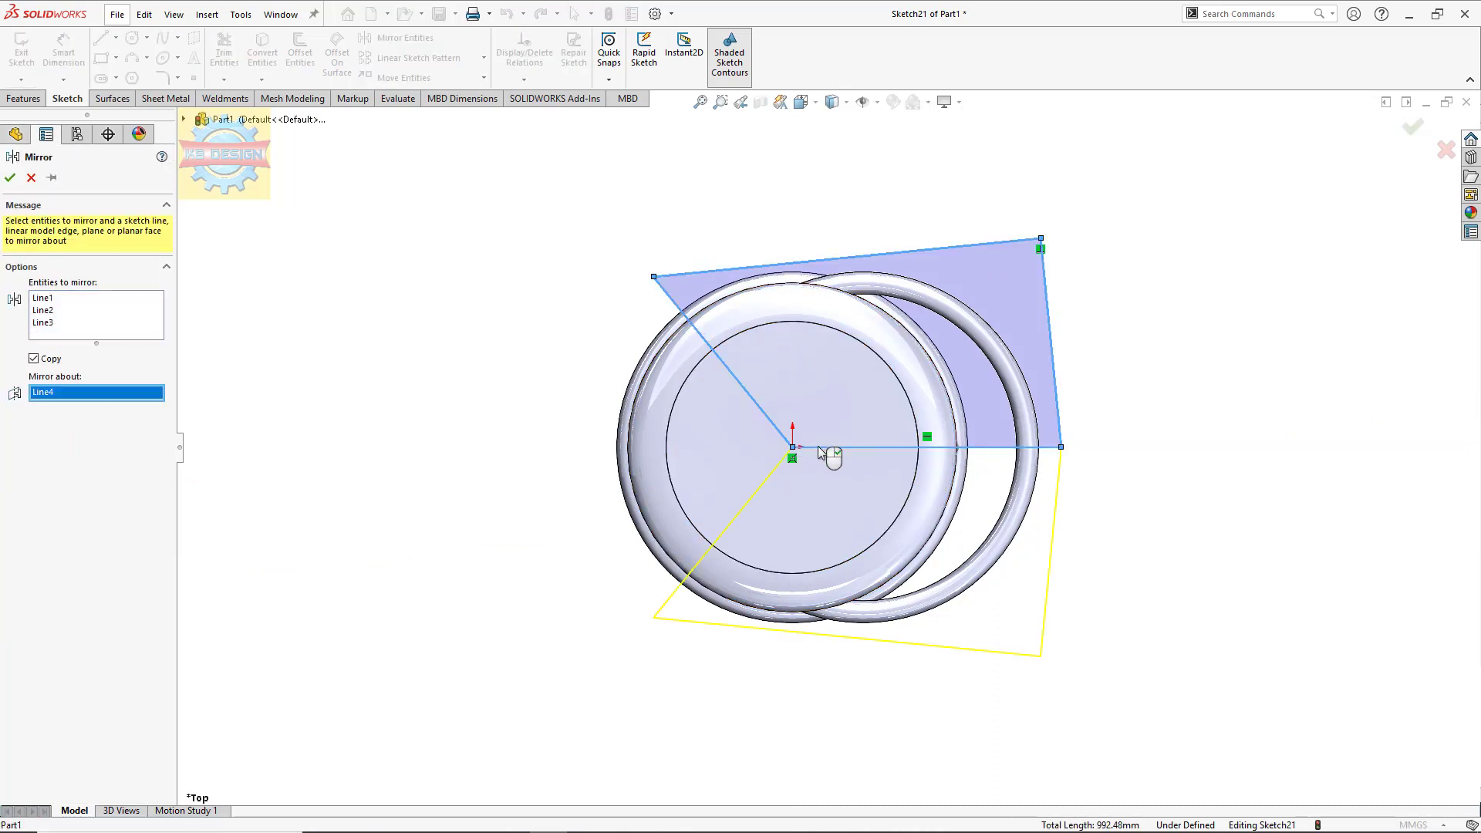
{"action": "left_click", "coordinate": [10, 178]}
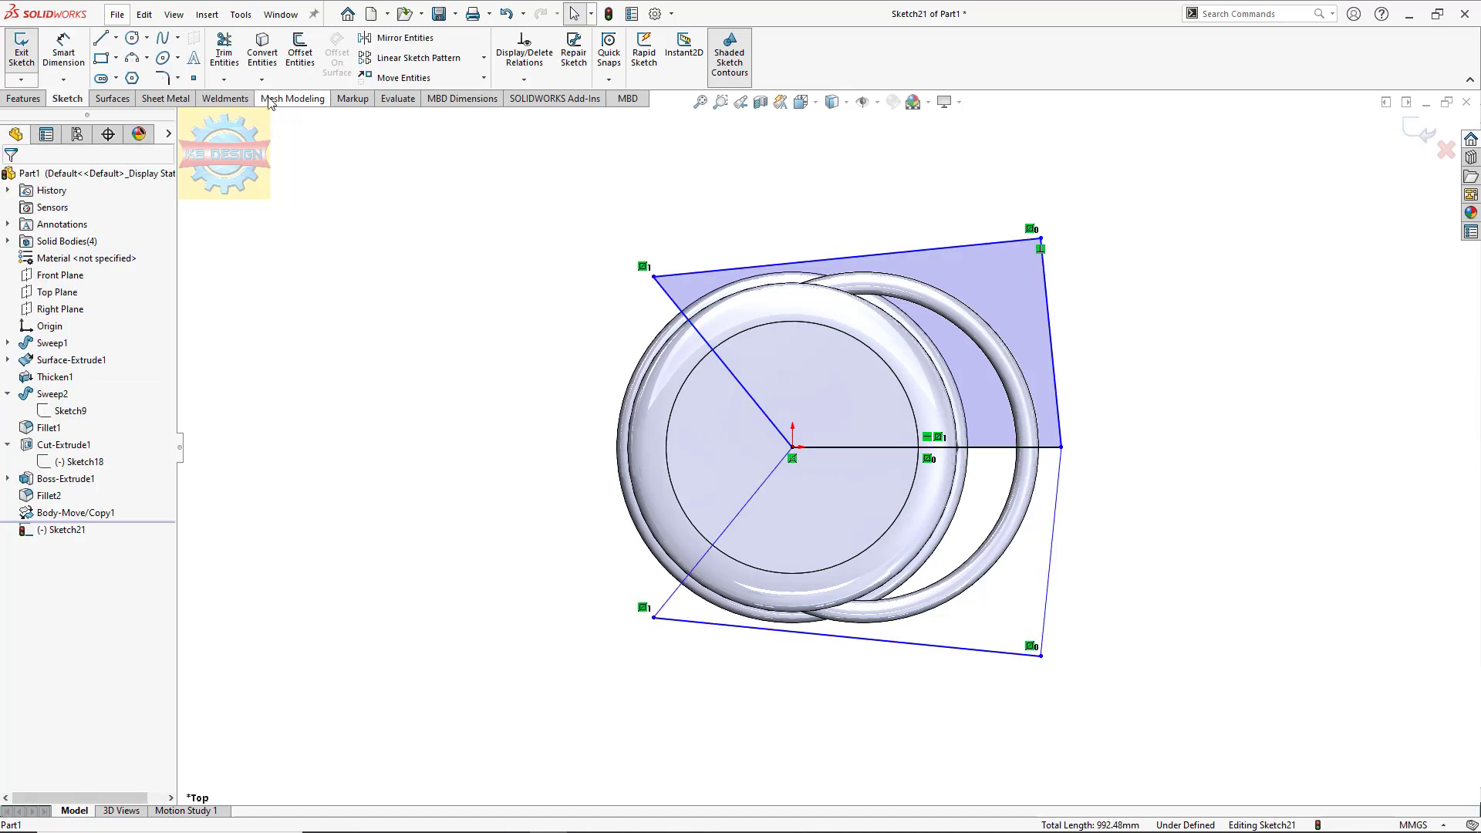
{"action": "left_click", "coordinate": [223, 50]}
Step: Cut Through All – Both with the outline, acting only on the copied ring body Body-Move/Copy1
{"action": "left_click", "coordinate": [23, 98]}
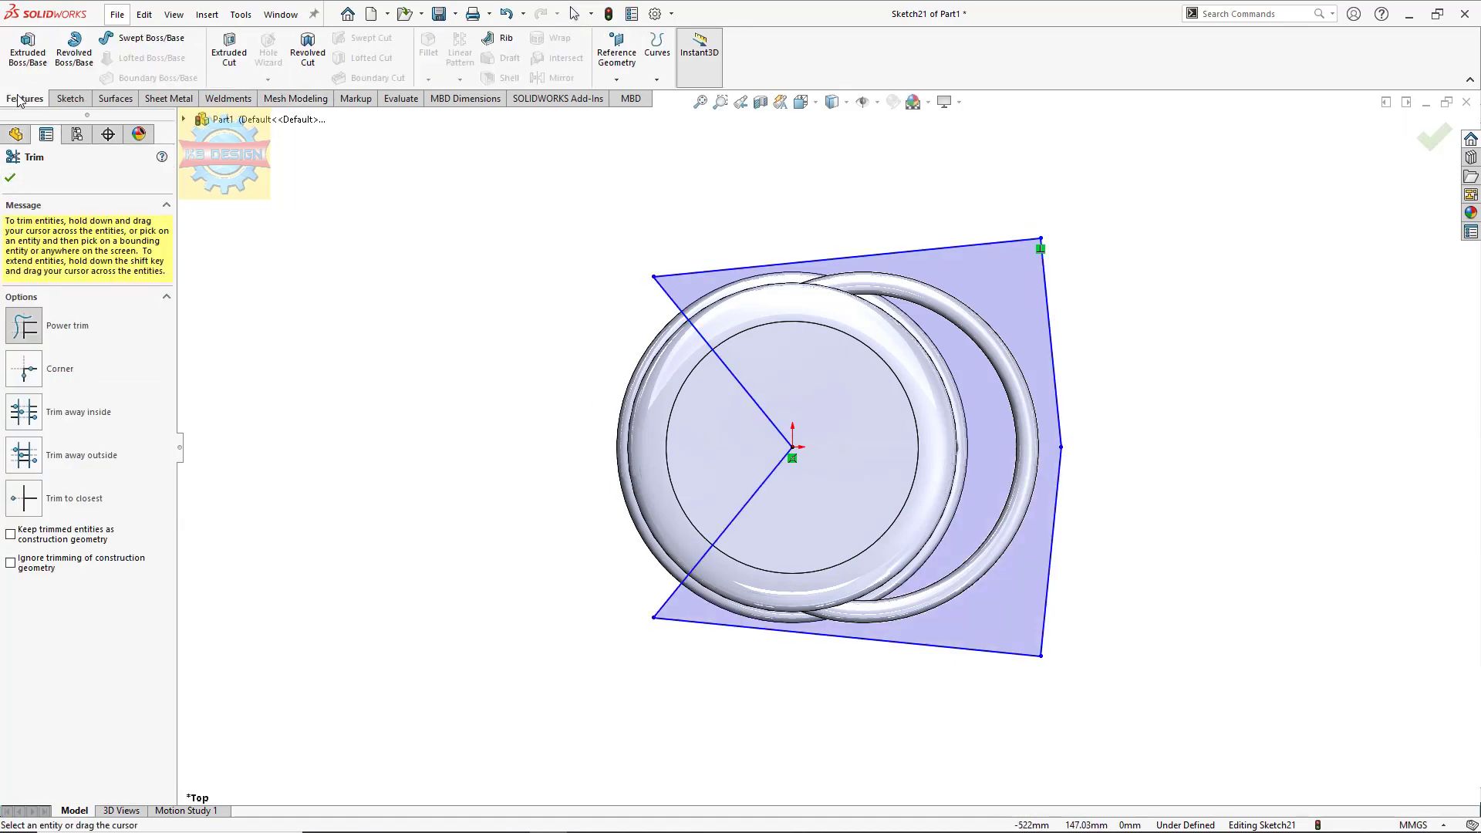
{"action": "left_click", "coordinate": [229, 53]}
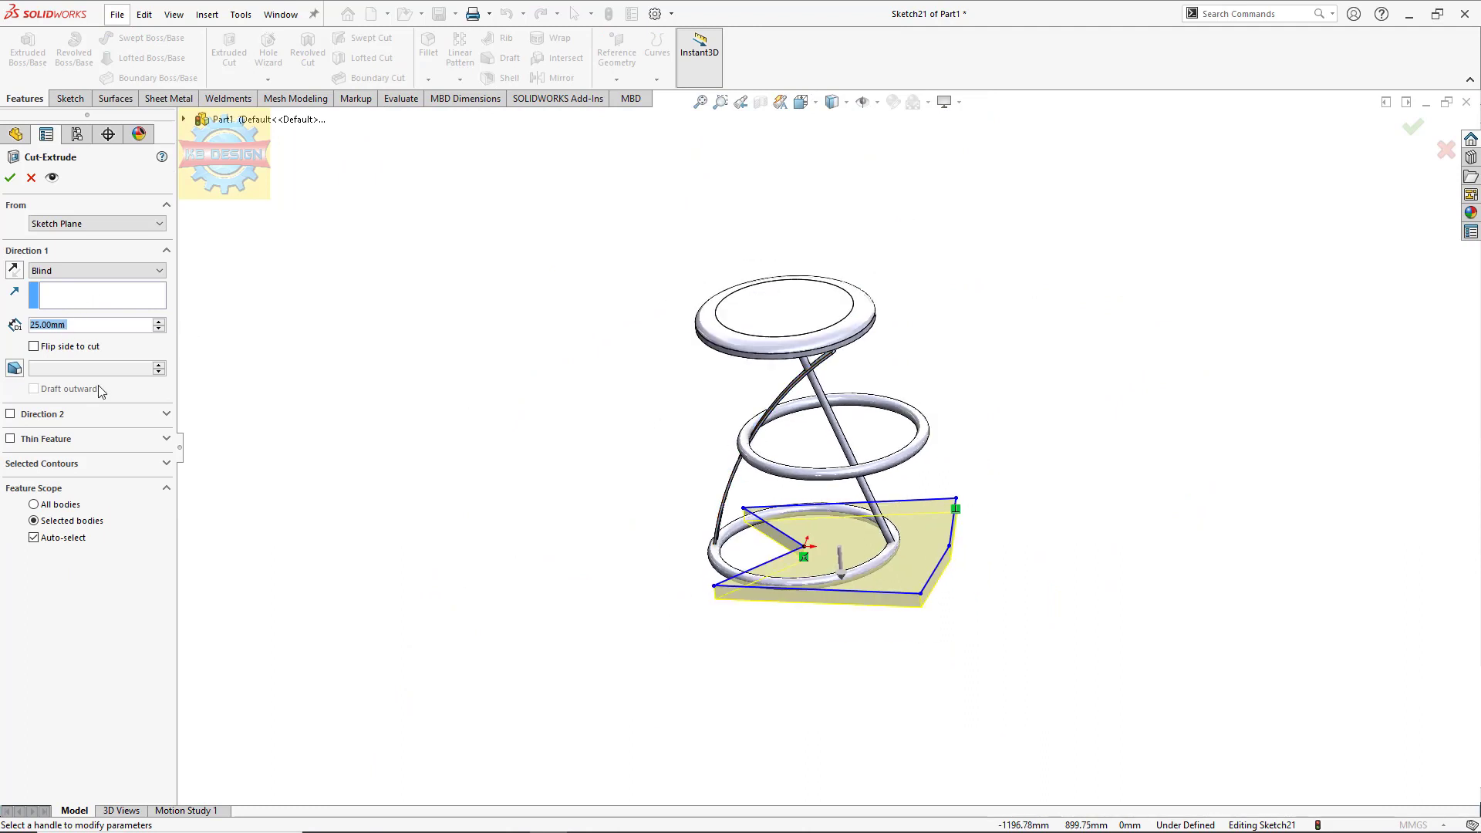
{"action": "left_click", "coordinate": [68, 538]}
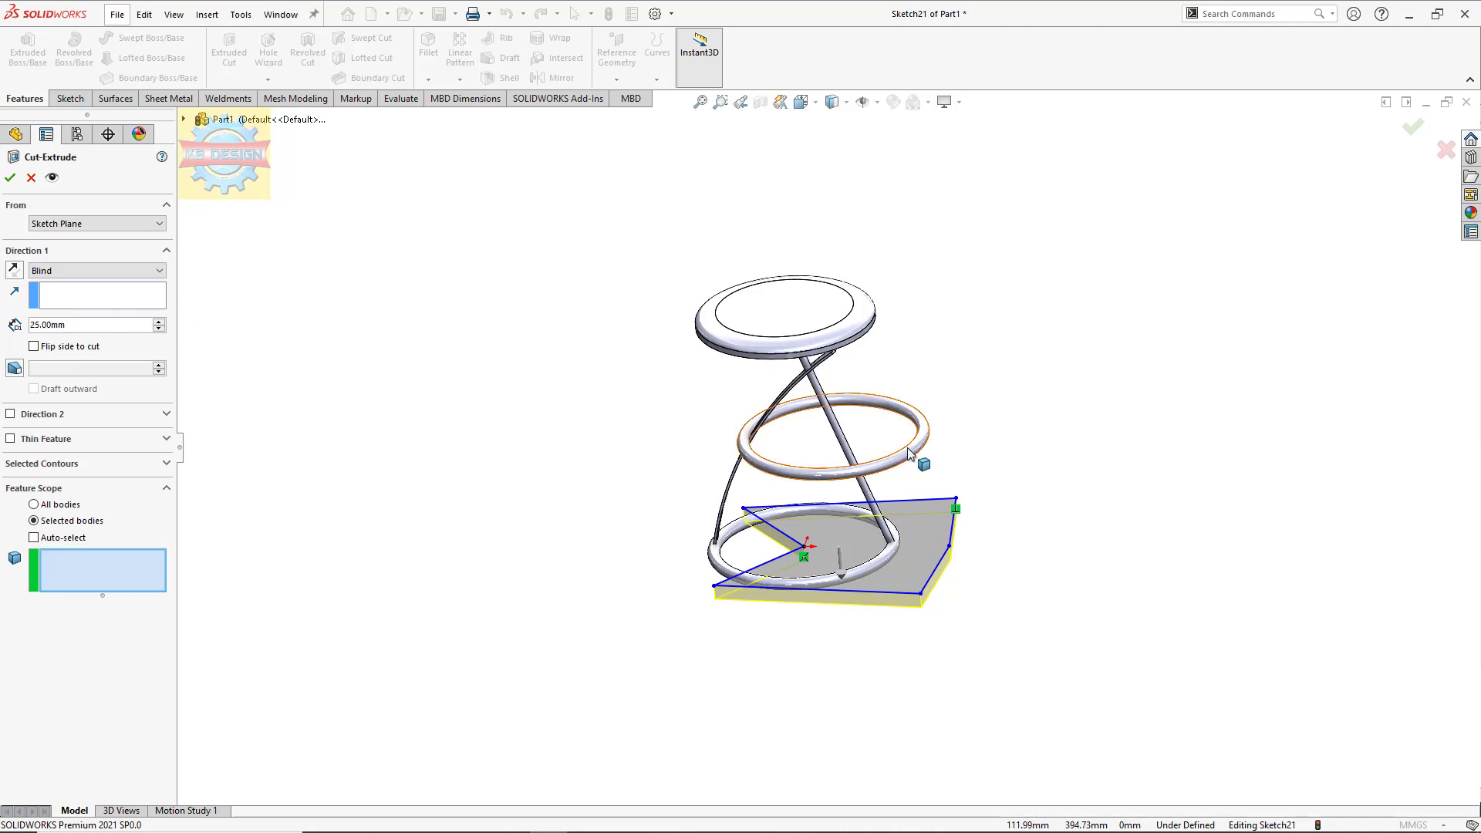
{"action": "left_click", "coordinate": [907, 447]}
{"action": "left_click", "coordinate": [96, 270]}
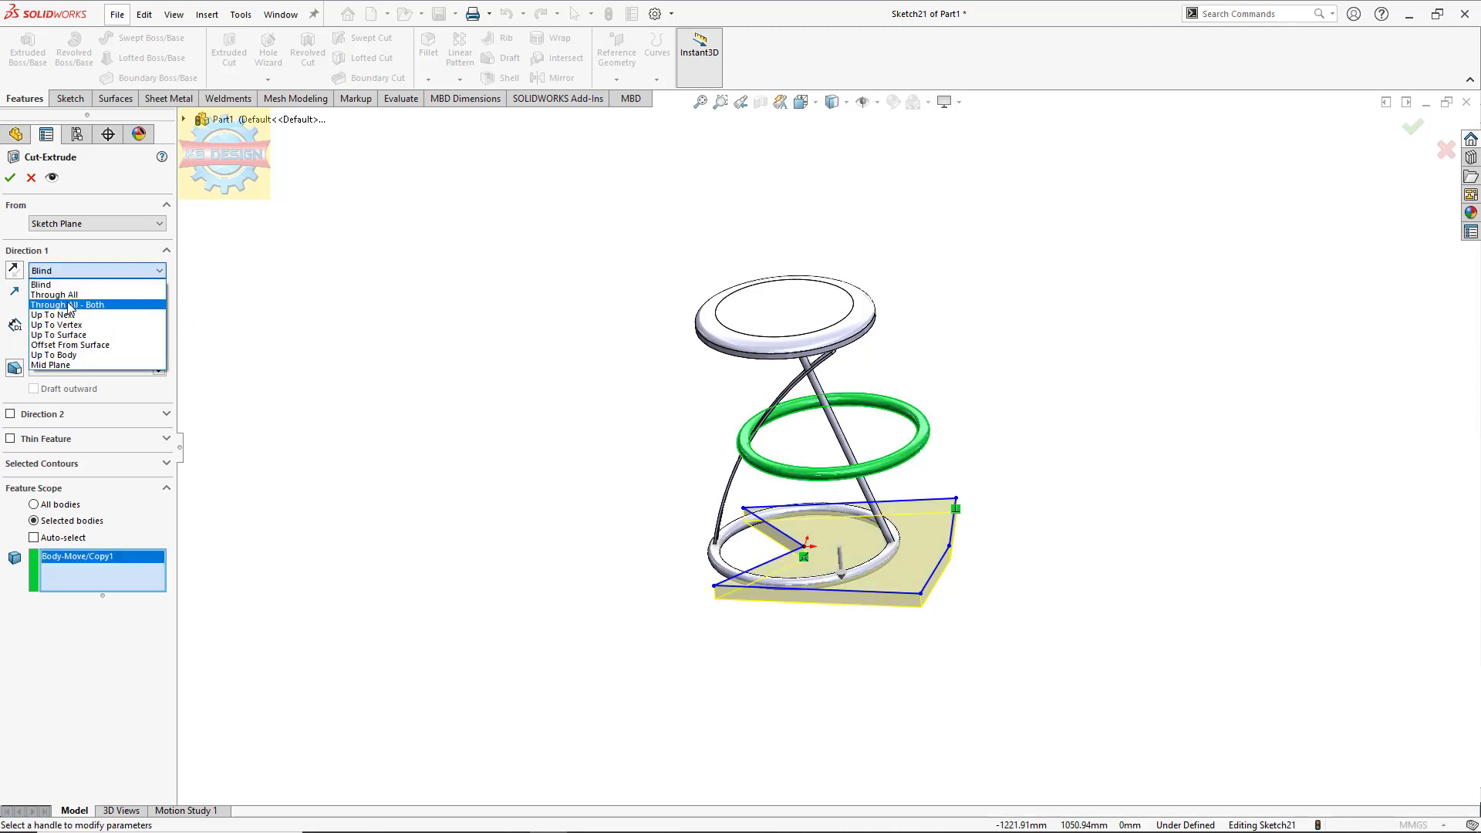
{"action": "left_click", "coordinate": [69, 308]}
{"action": "key", "text": "Return"}
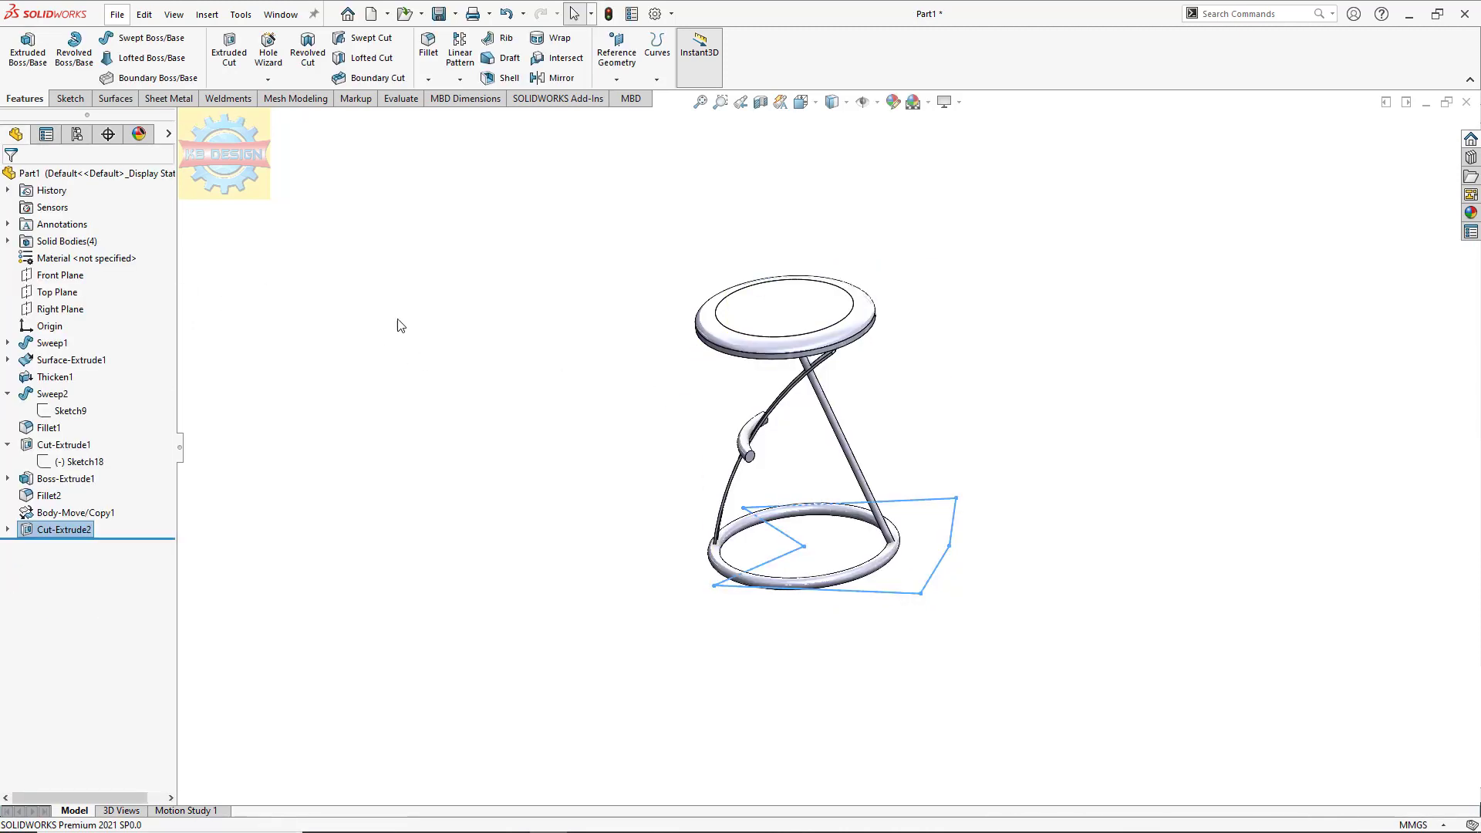
{"action": "left_click", "coordinate": [512, 387]}
{"action": "mouse_move", "coordinate": [512, 386]}
{"action": "middle_mouse_down"}
{"action": "mouse_move", "coordinate": [628, 367]}
{"action": "mouse_move", "coordinate": [661, 410]}
{"action": "mouse_move", "coordinate": [590, 396]}
{"action": "mouse_move", "coordinate": [578, 372]}
{"action": "middle_mouse_up"}
Step: On the Front Plane, draw a construction centerline along the slanted leg
{"action": "left_click", "coordinate": [68, 269]}
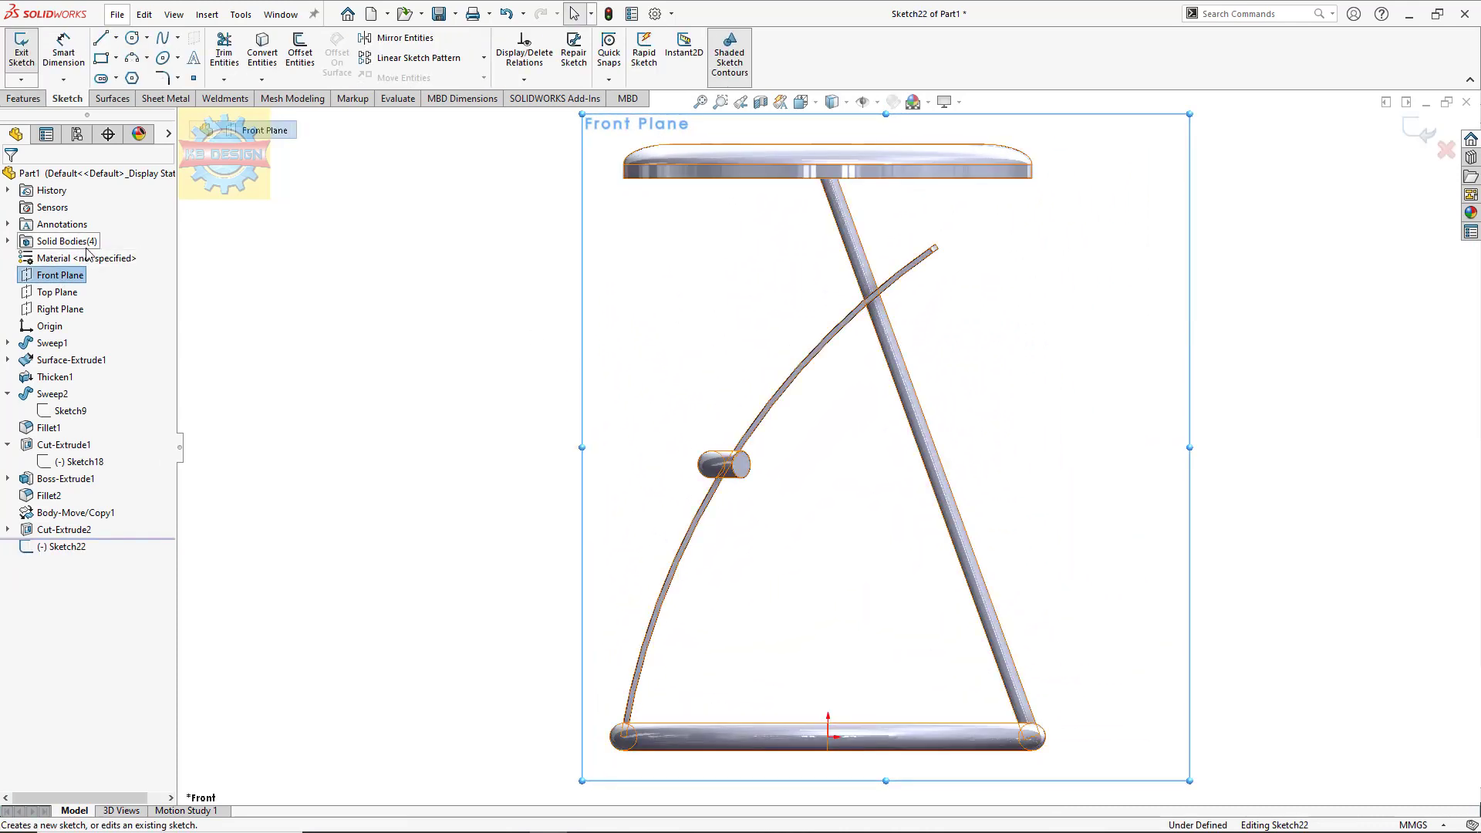
{"action": "left_click", "coordinate": [116, 38]}
{"action": "left_click", "coordinate": [131, 68]}
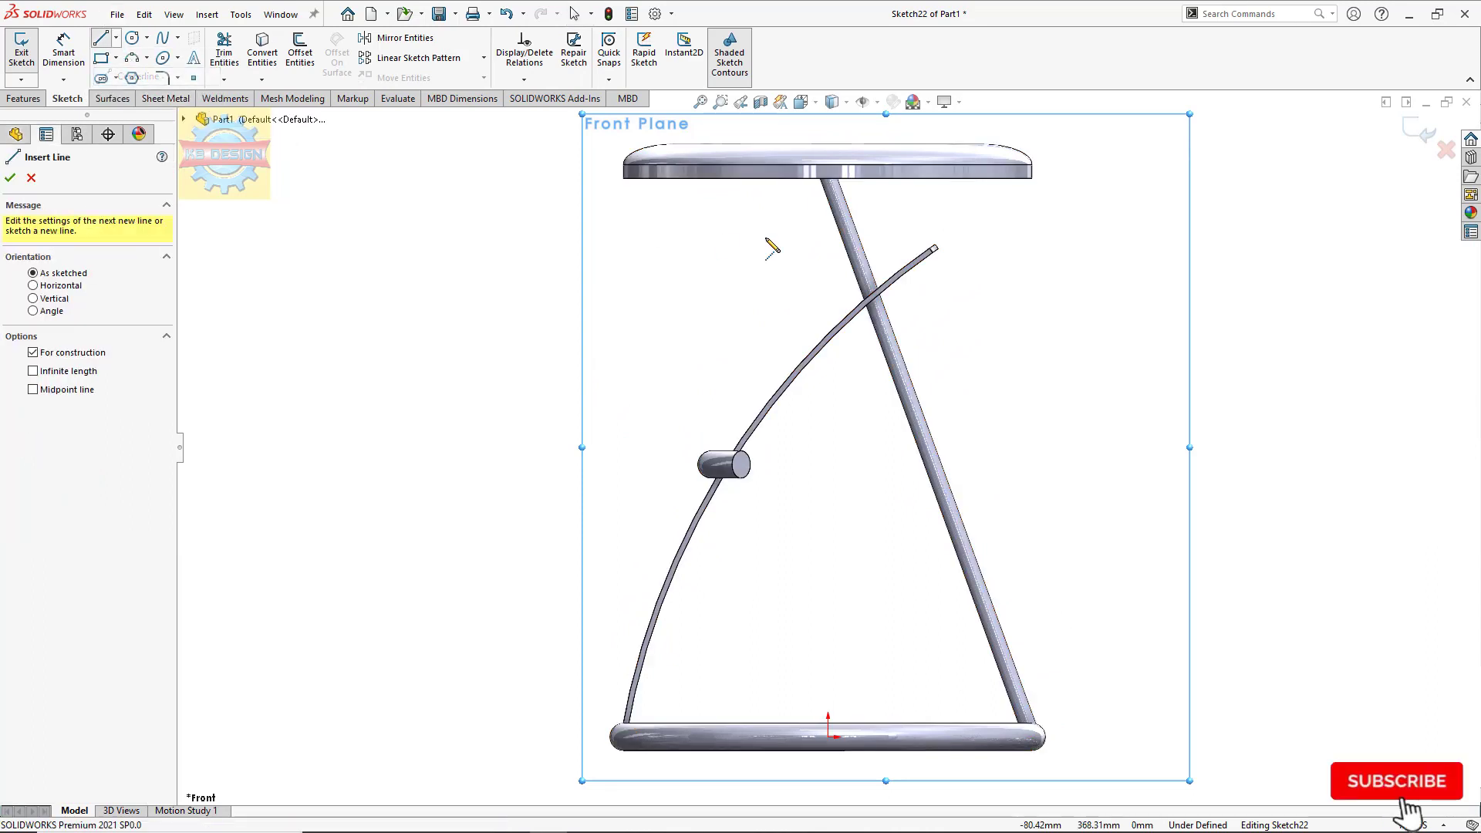
{"action": "left_click", "coordinate": [827, 179]}
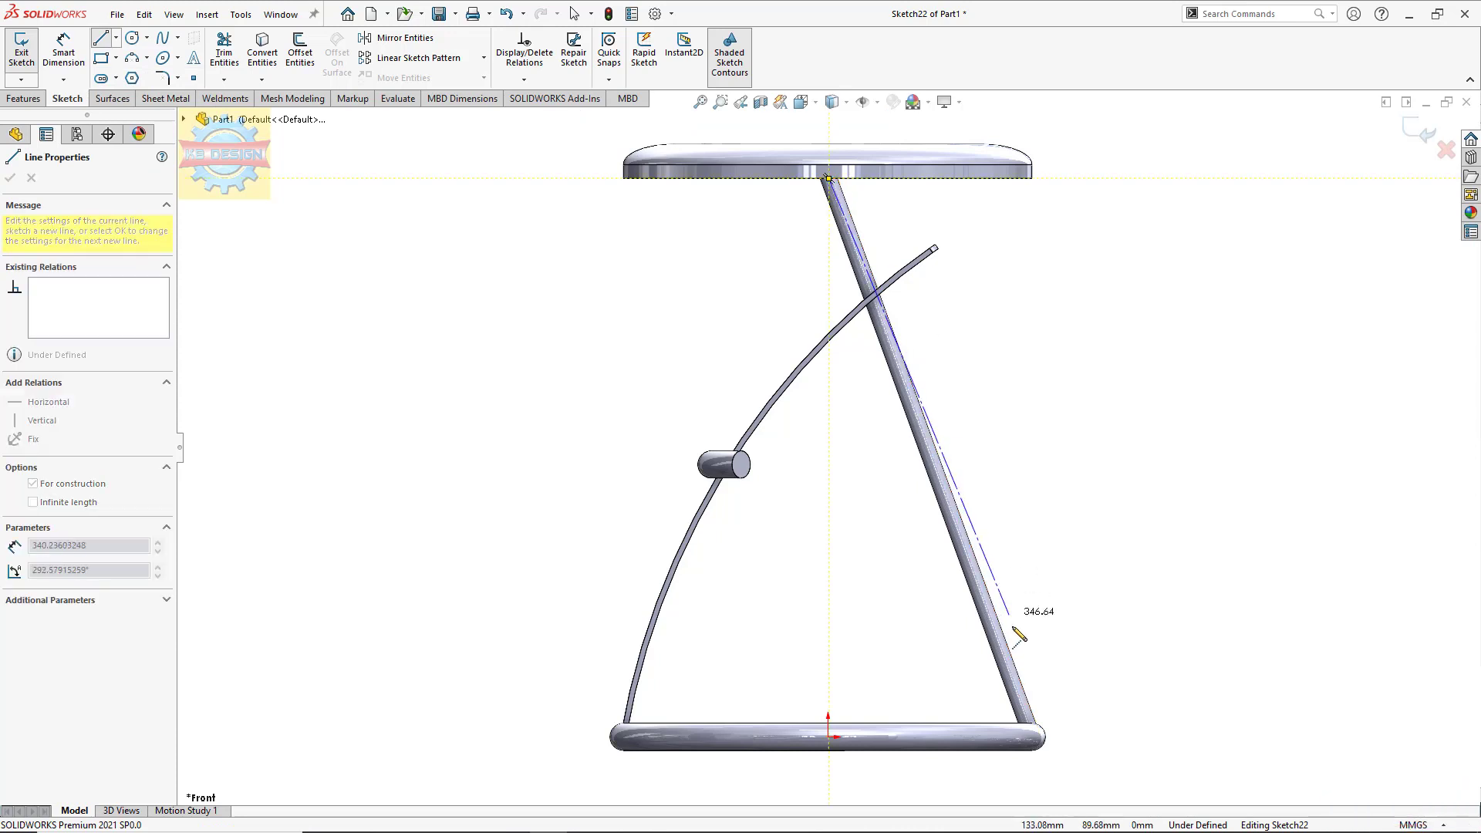
{"action": "left_click", "coordinate": [1037, 739]}
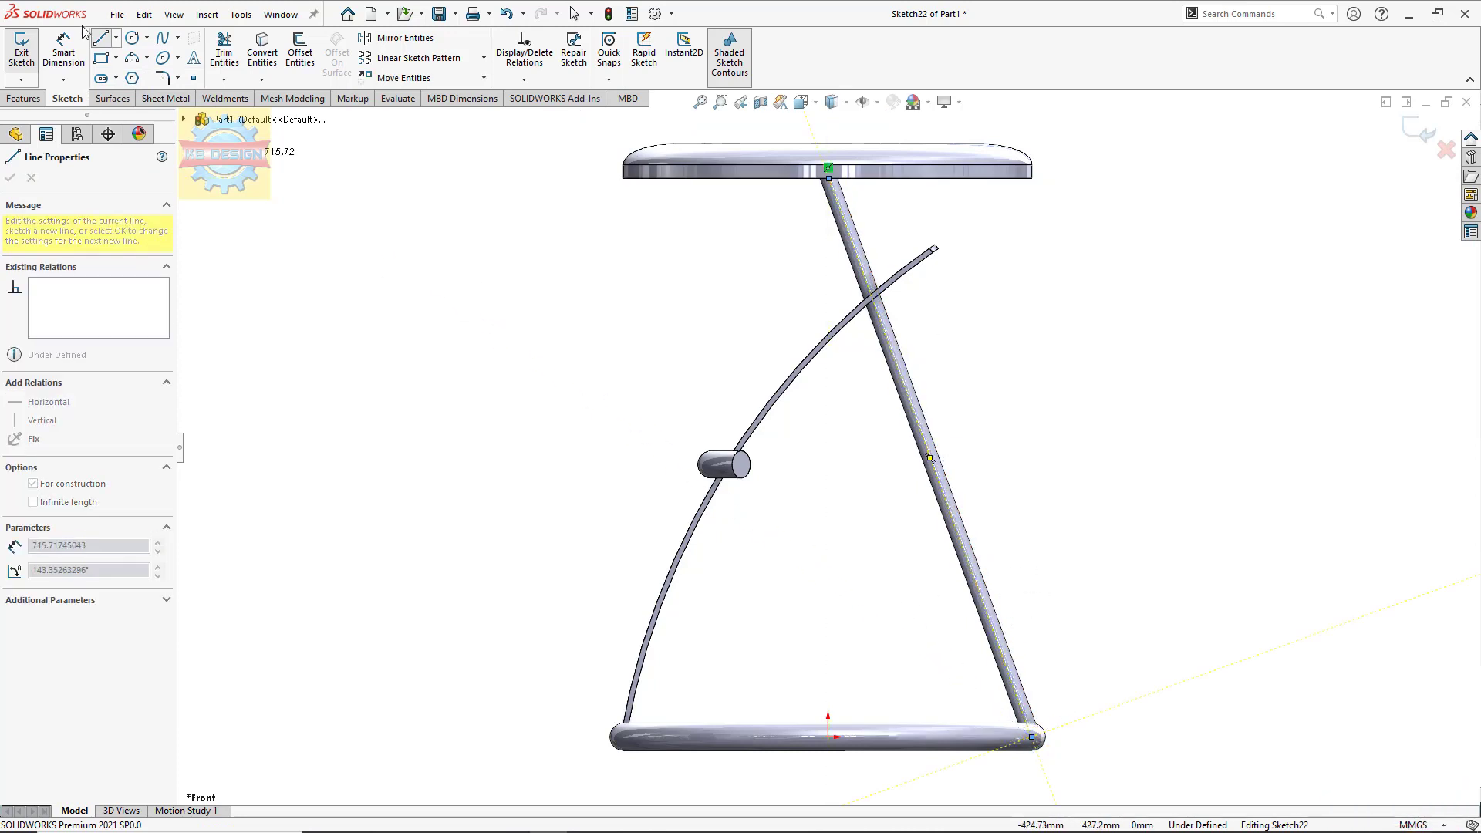
{"action": "key", "text": "Escape"}
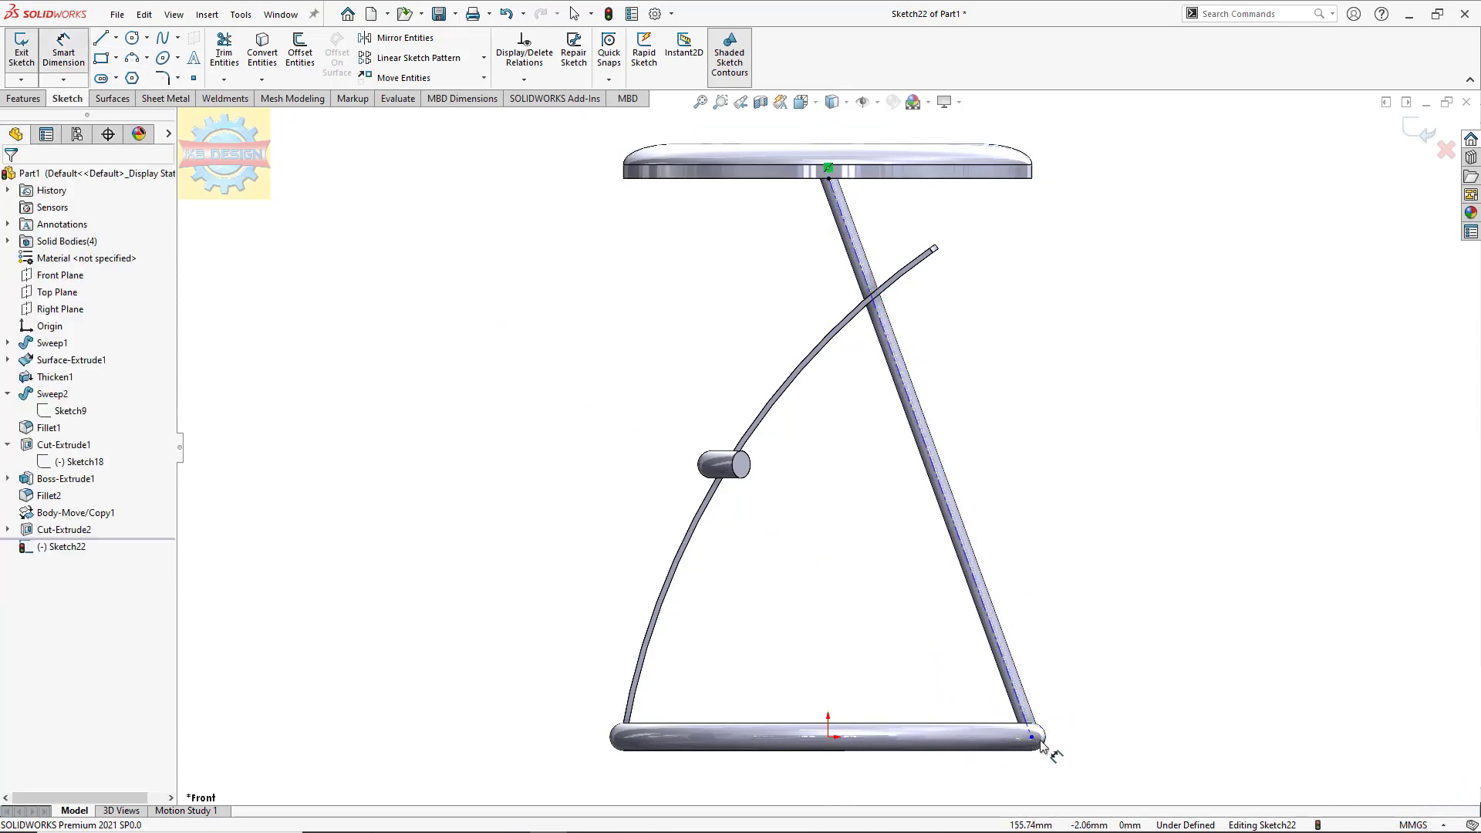
Step: Fix the centerline's lower end 150 mm from the origin with a Horizontal relation
{"action": "left_click", "coordinate": [1032, 738]}
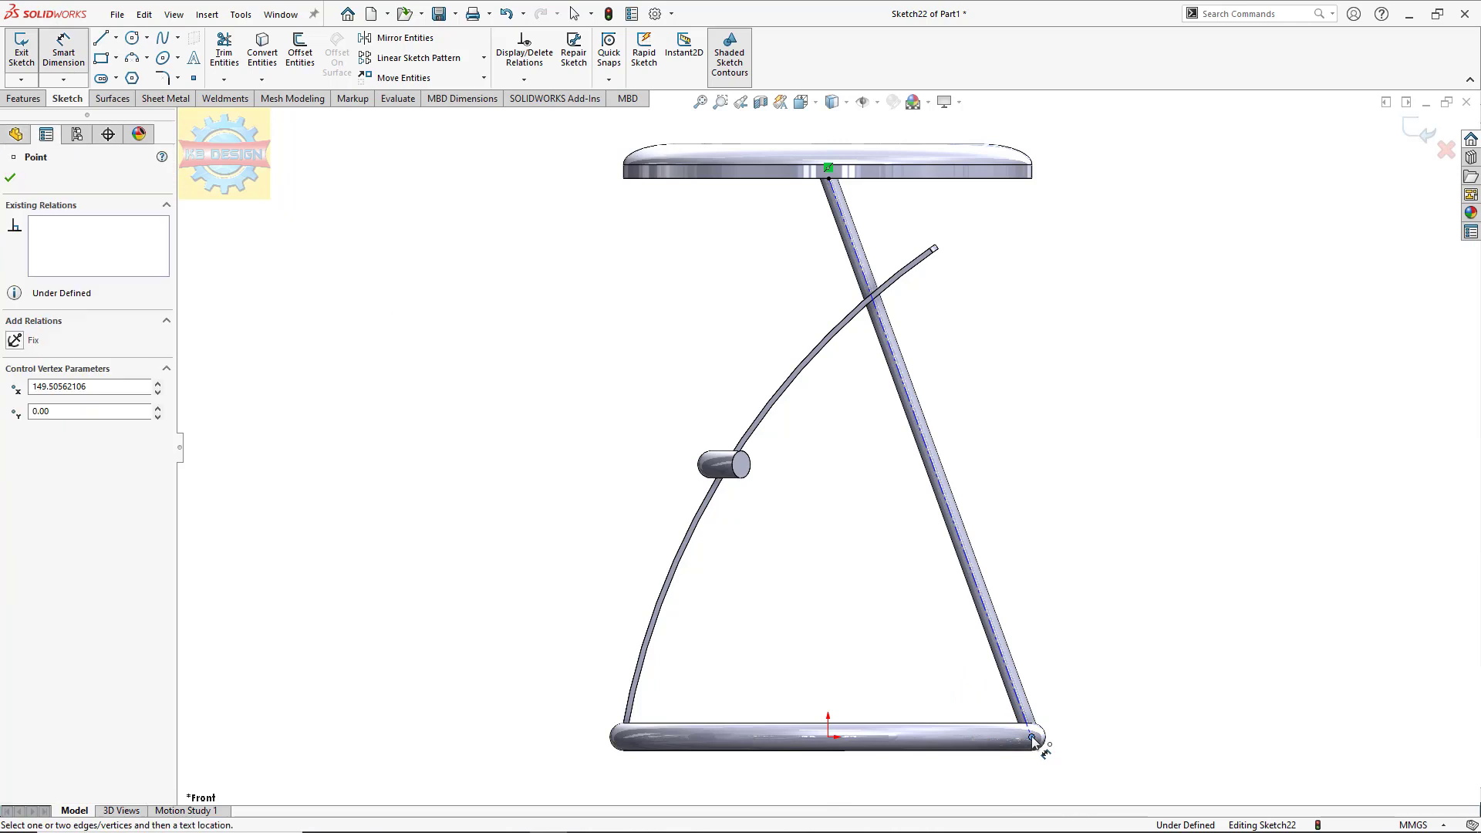
{"action": "left_click", "coordinate": [828, 738]}
{"action": "left_click", "coordinate": [862, 777]}
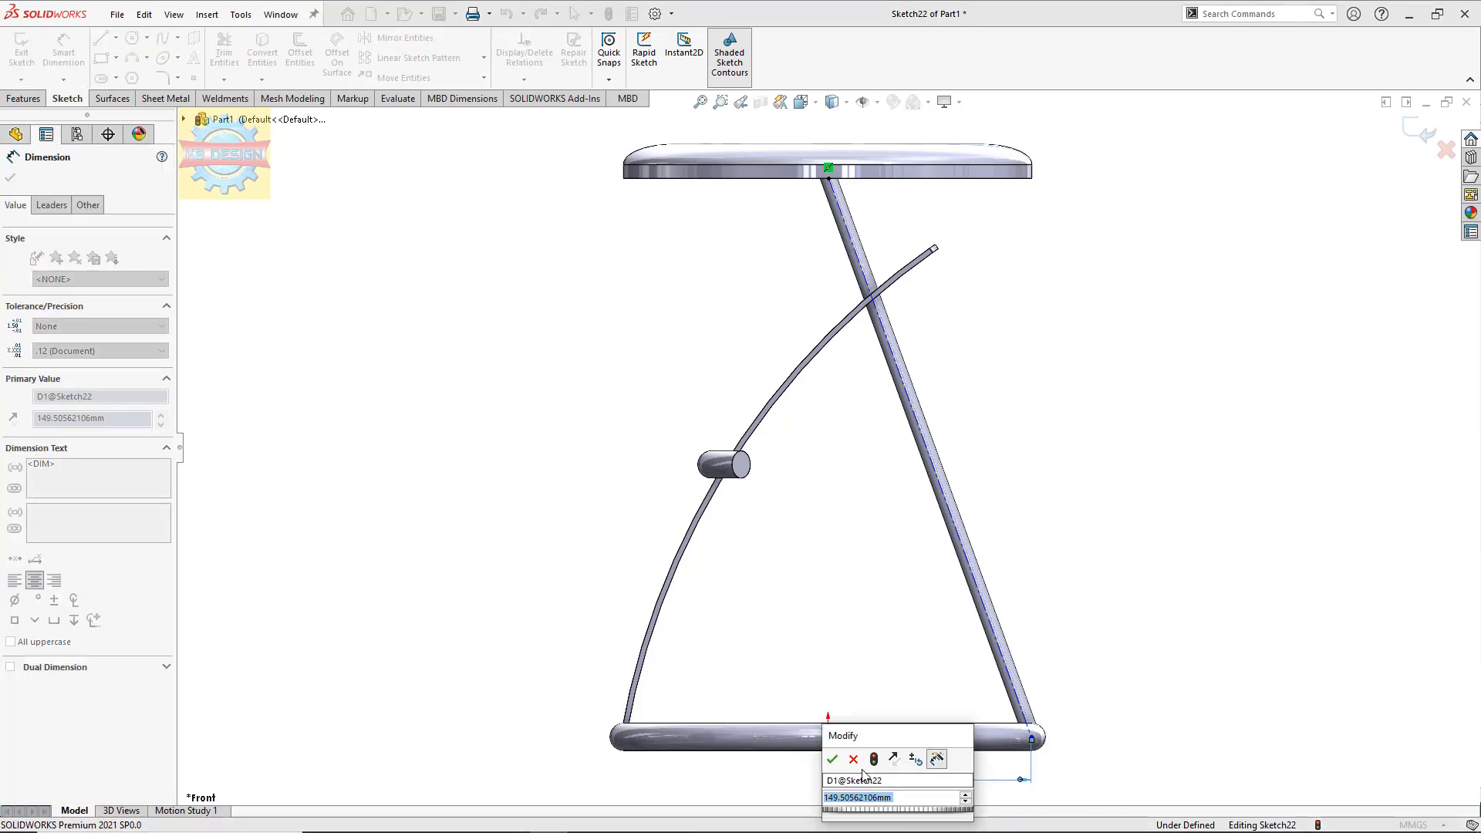
{"action": "type", "text": "150"}
{"action": "key", "text": "Return"}
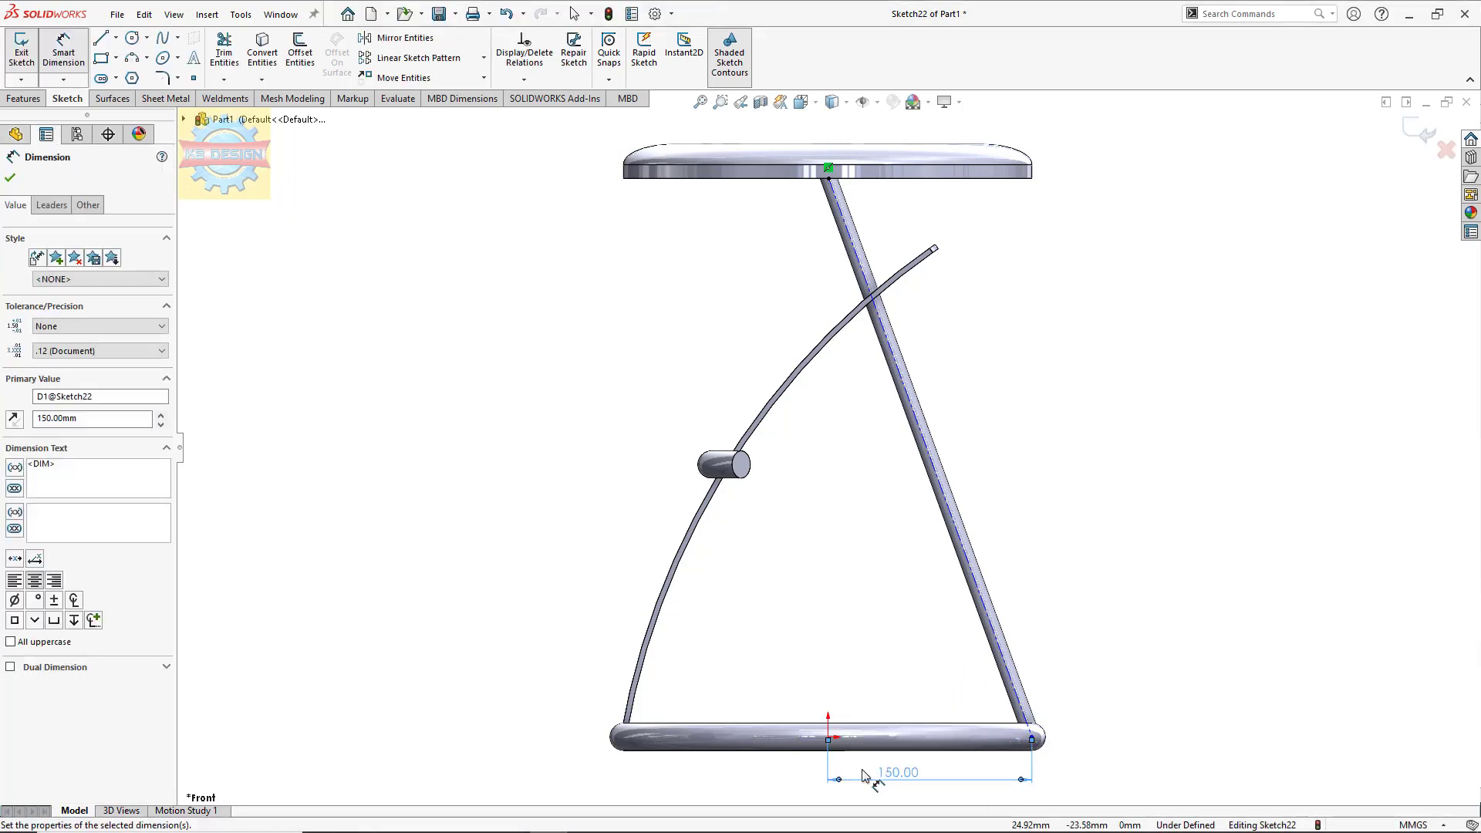
{"action": "key", "text": "Escape"}
{"action": "left_click", "coordinate": [525, 80]}
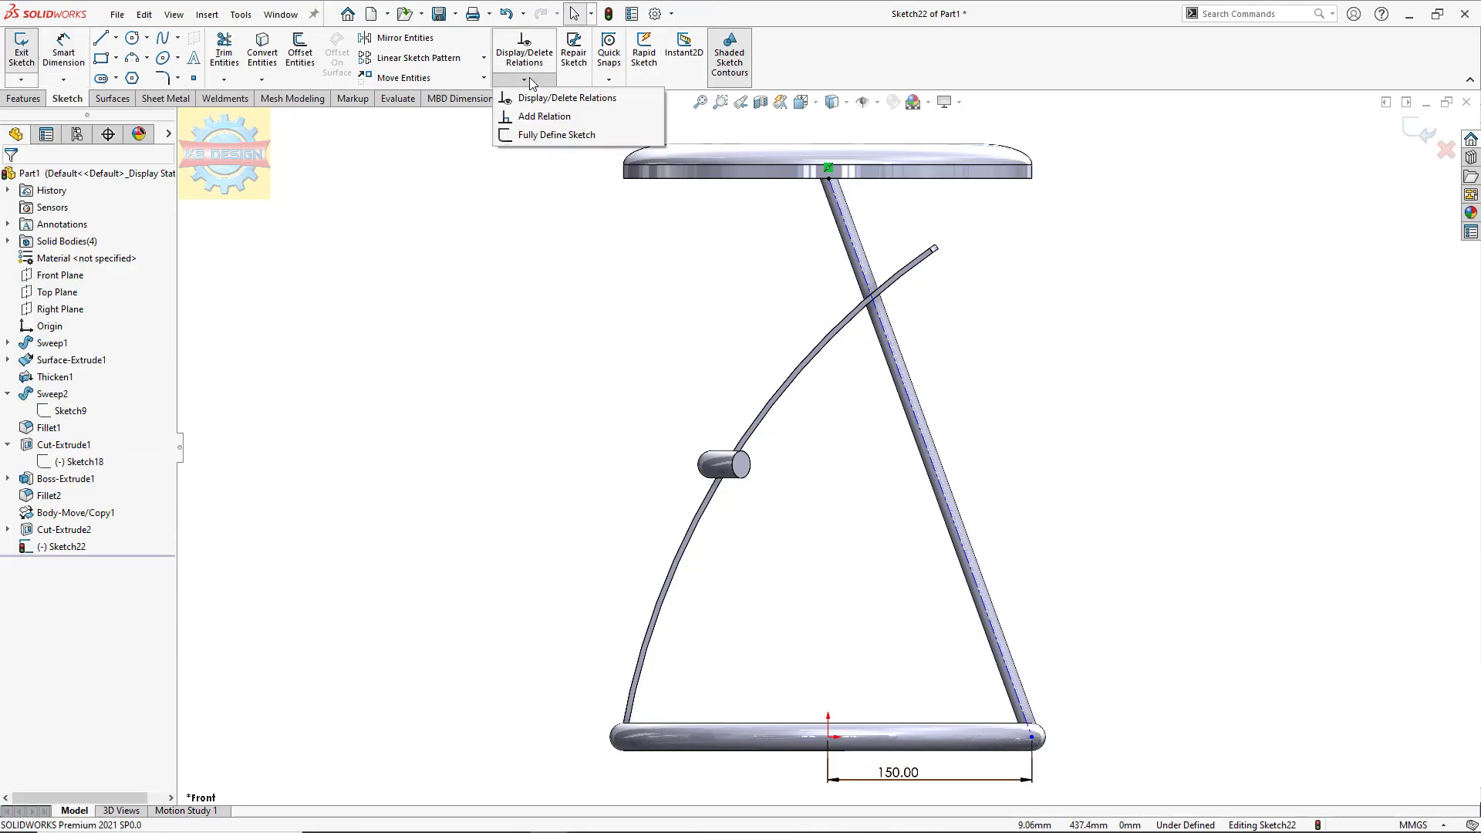
{"action": "left_click", "coordinate": [543, 115]}
{"action": "left_click", "coordinate": [1032, 737]}
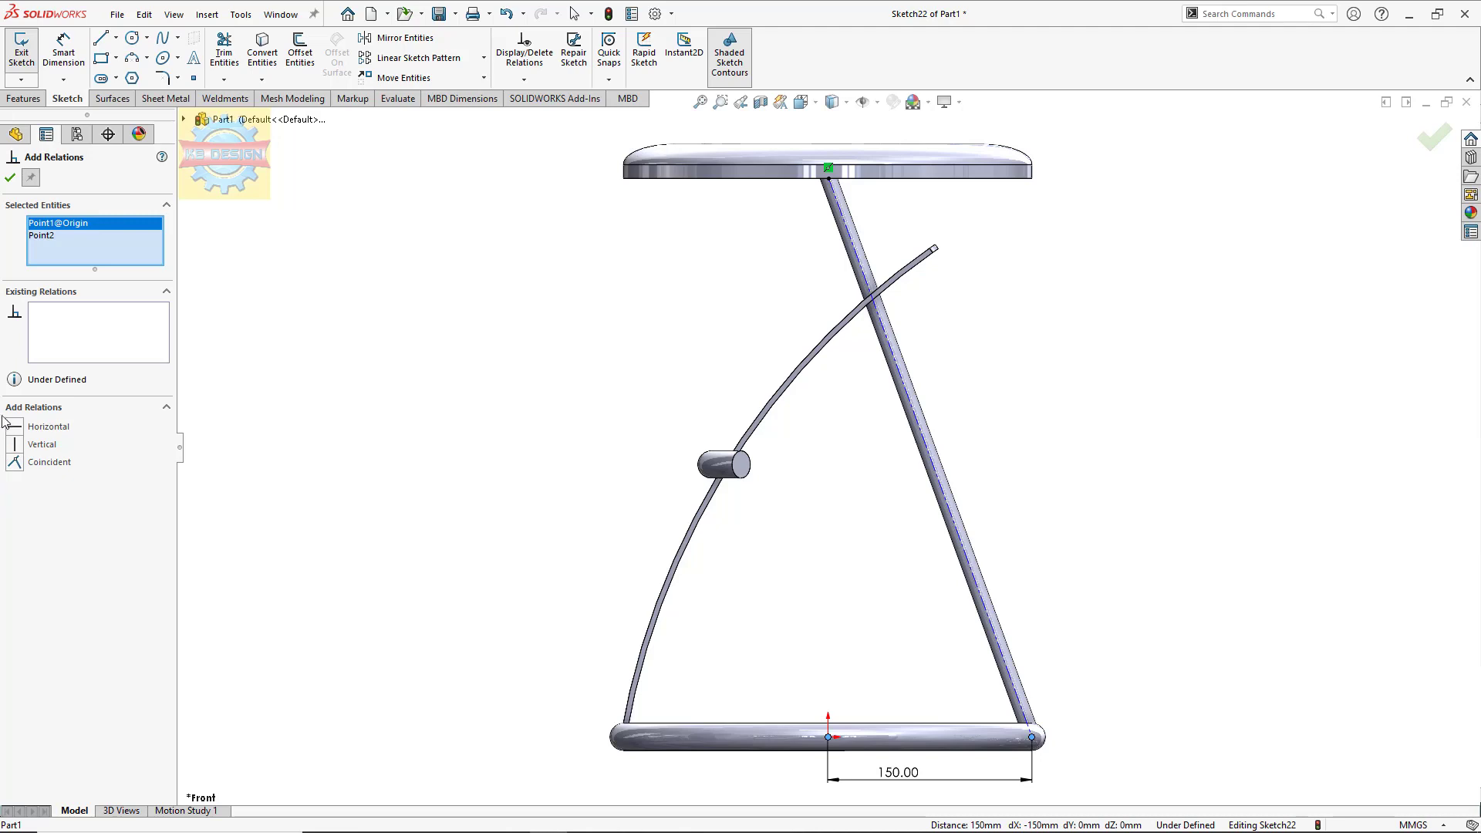
{"action": "left_click", "coordinate": [14, 429]}
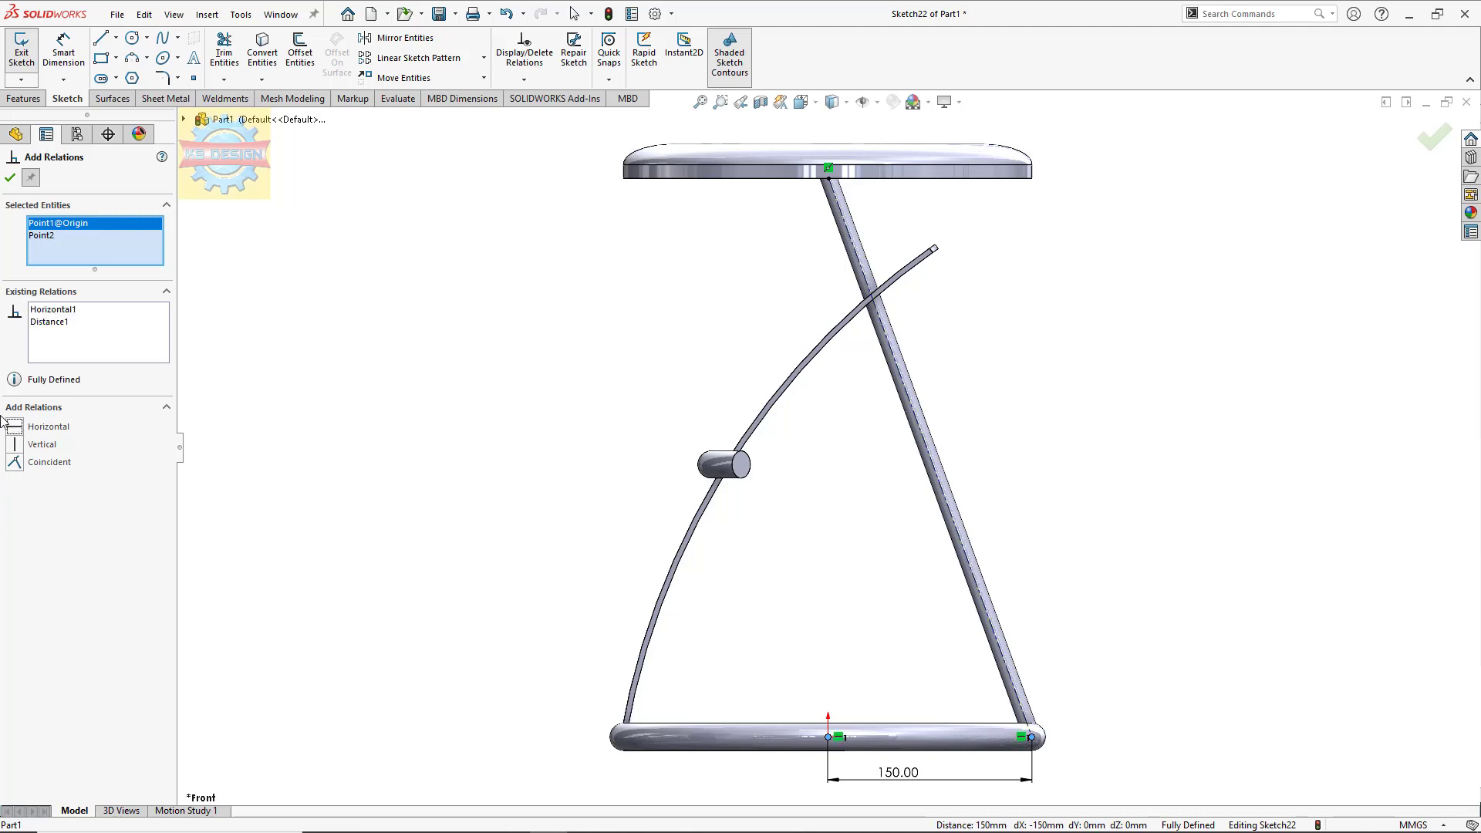
Step: Draw a three-point arc from the slanted leg up to above the seat
{"action": "left_click", "coordinate": [132, 58]}
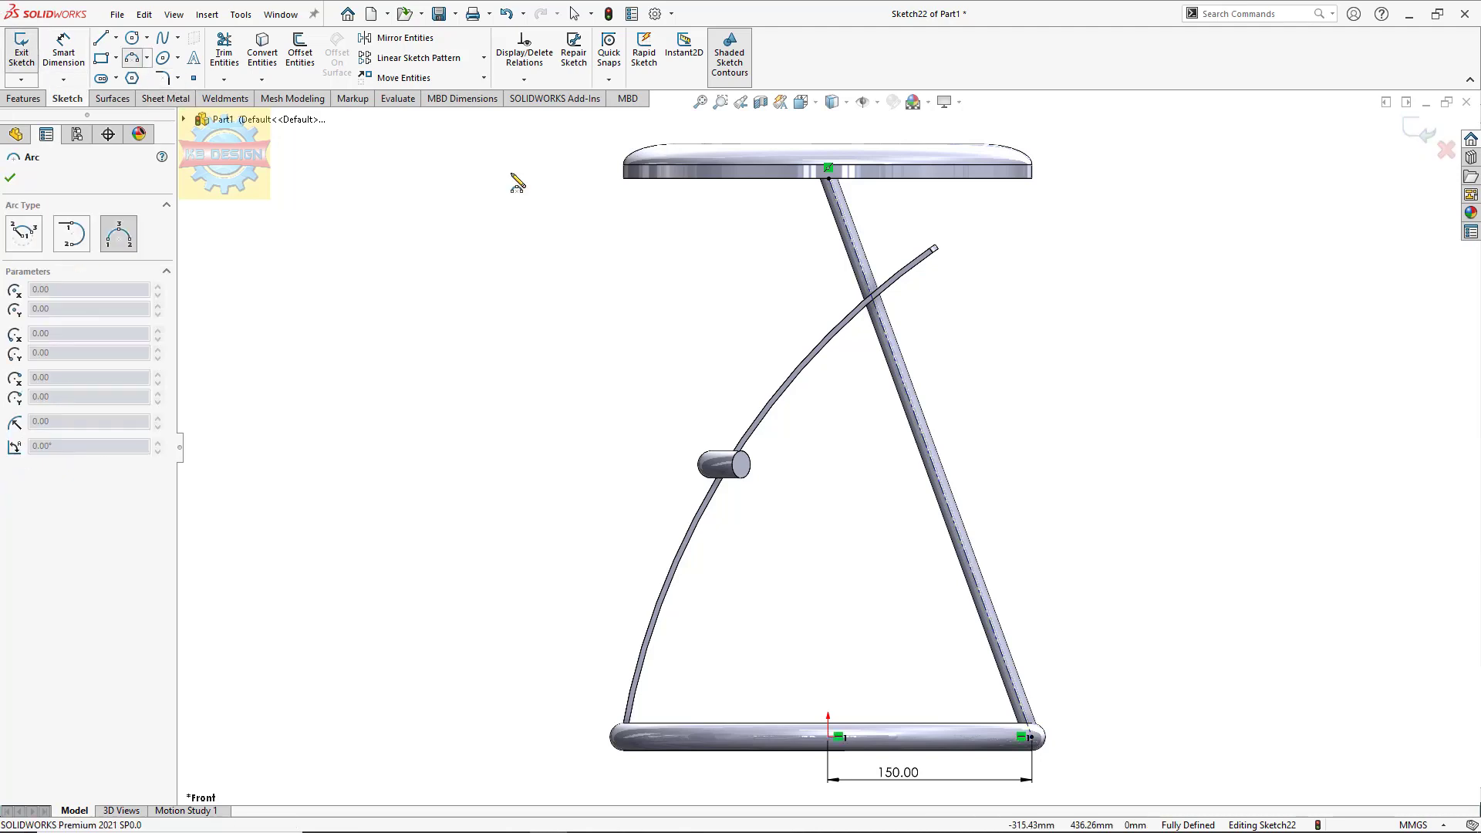
{"action": "left_click", "coordinate": [898, 359]}
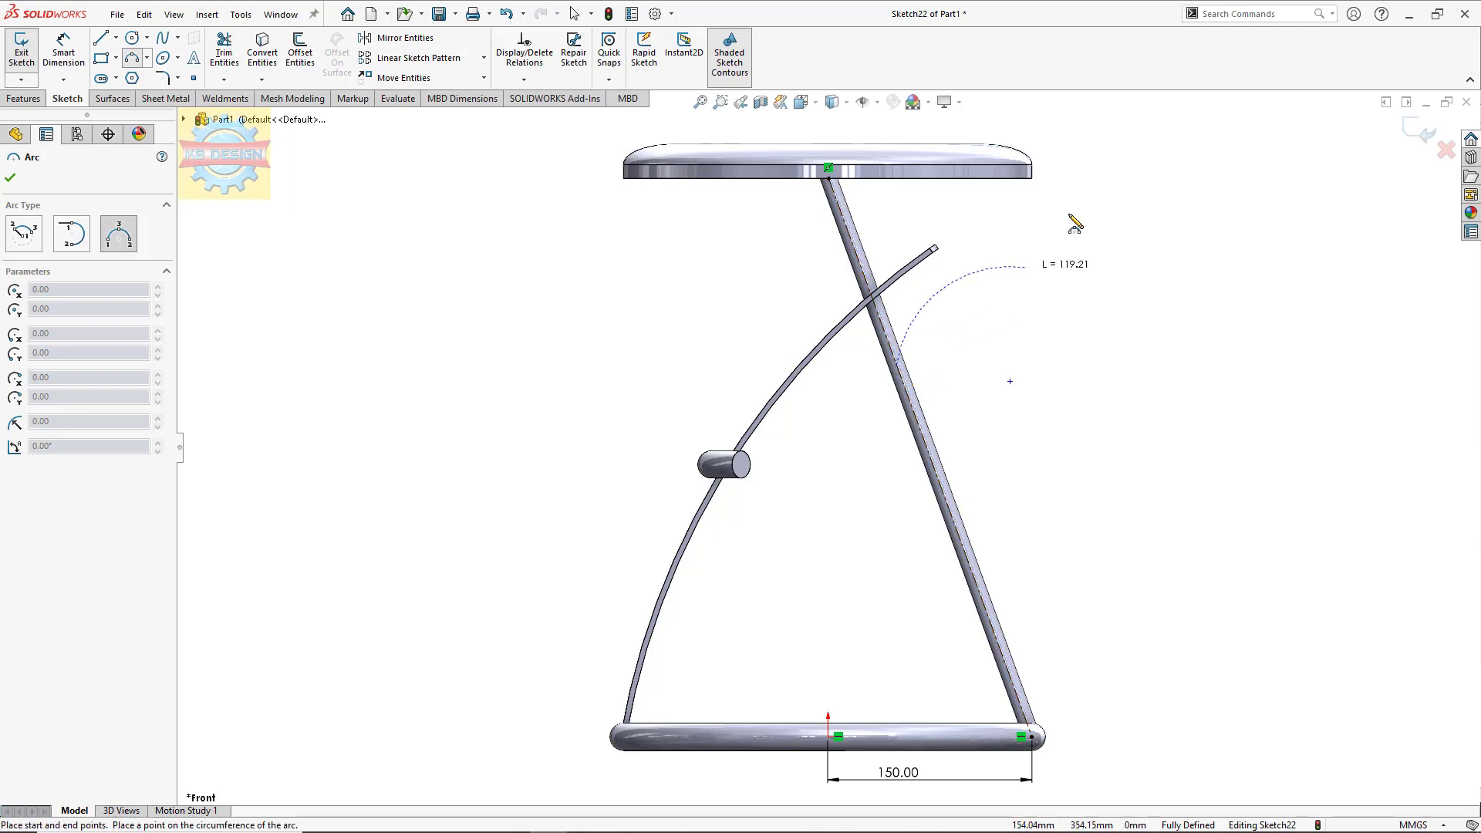
{"action": "left_click", "coordinate": [1079, 124]}
{"action": "left_click", "coordinate": [1066, 235]}
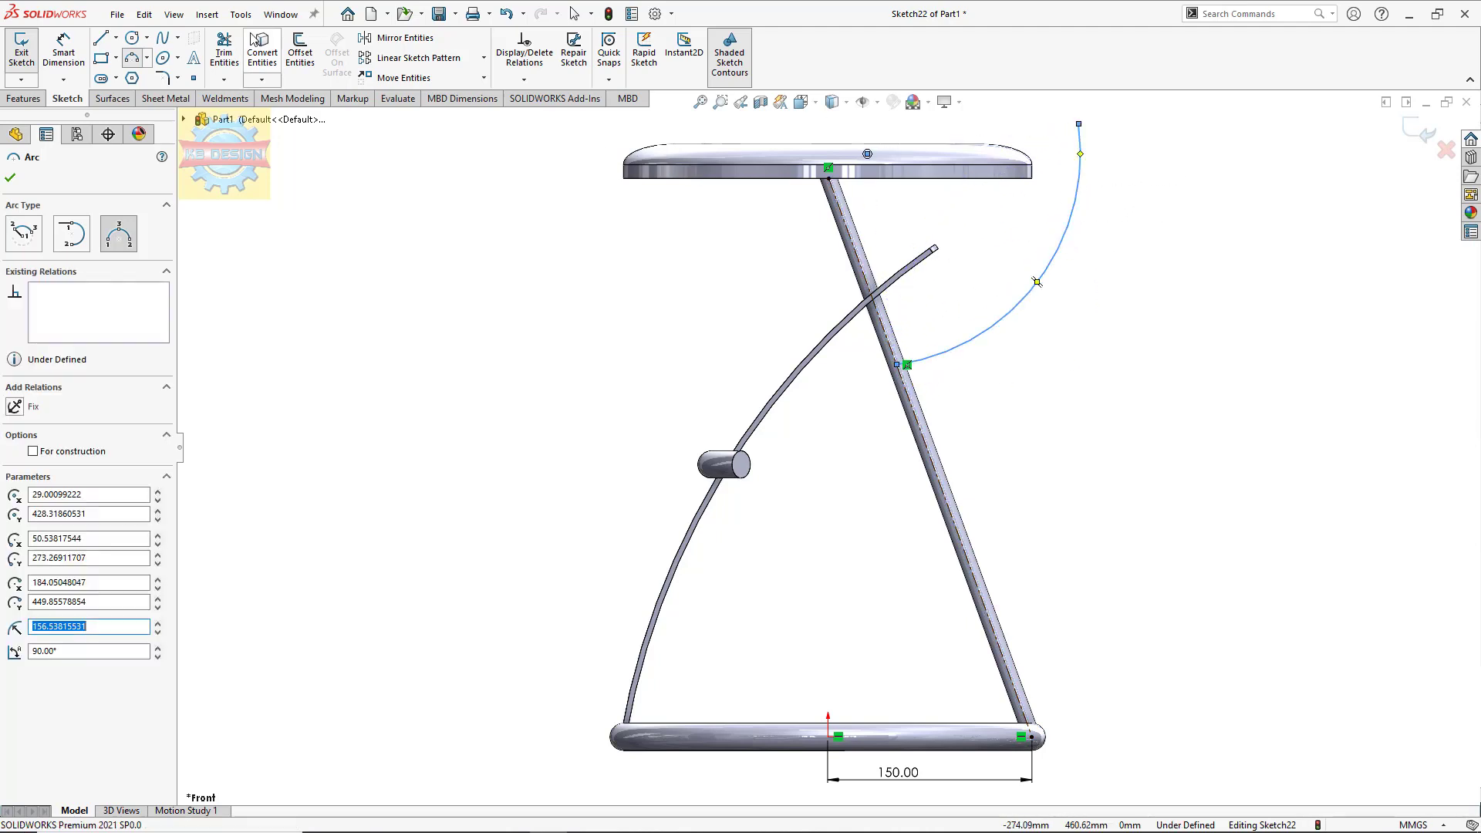
{"action": "left_click", "coordinate": [100, 37]}
{"action": "key", "text": "z"}
Step: Add a vertical line rising from the arc's upper end, tangent to the arc
{"action": "left_click", "coordinate": [974, 261]}
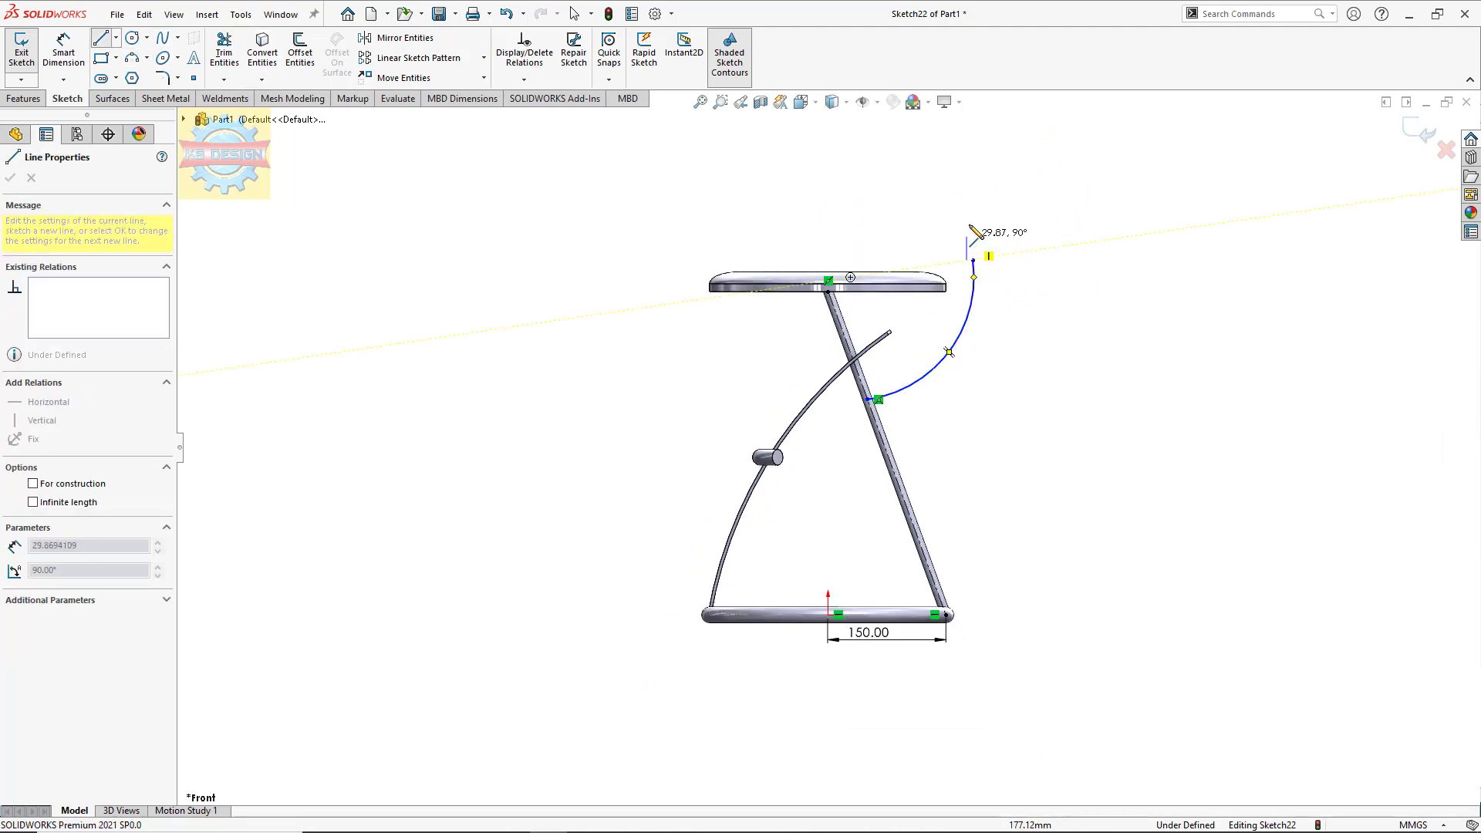
{"action": "key", "text": "Escape"}
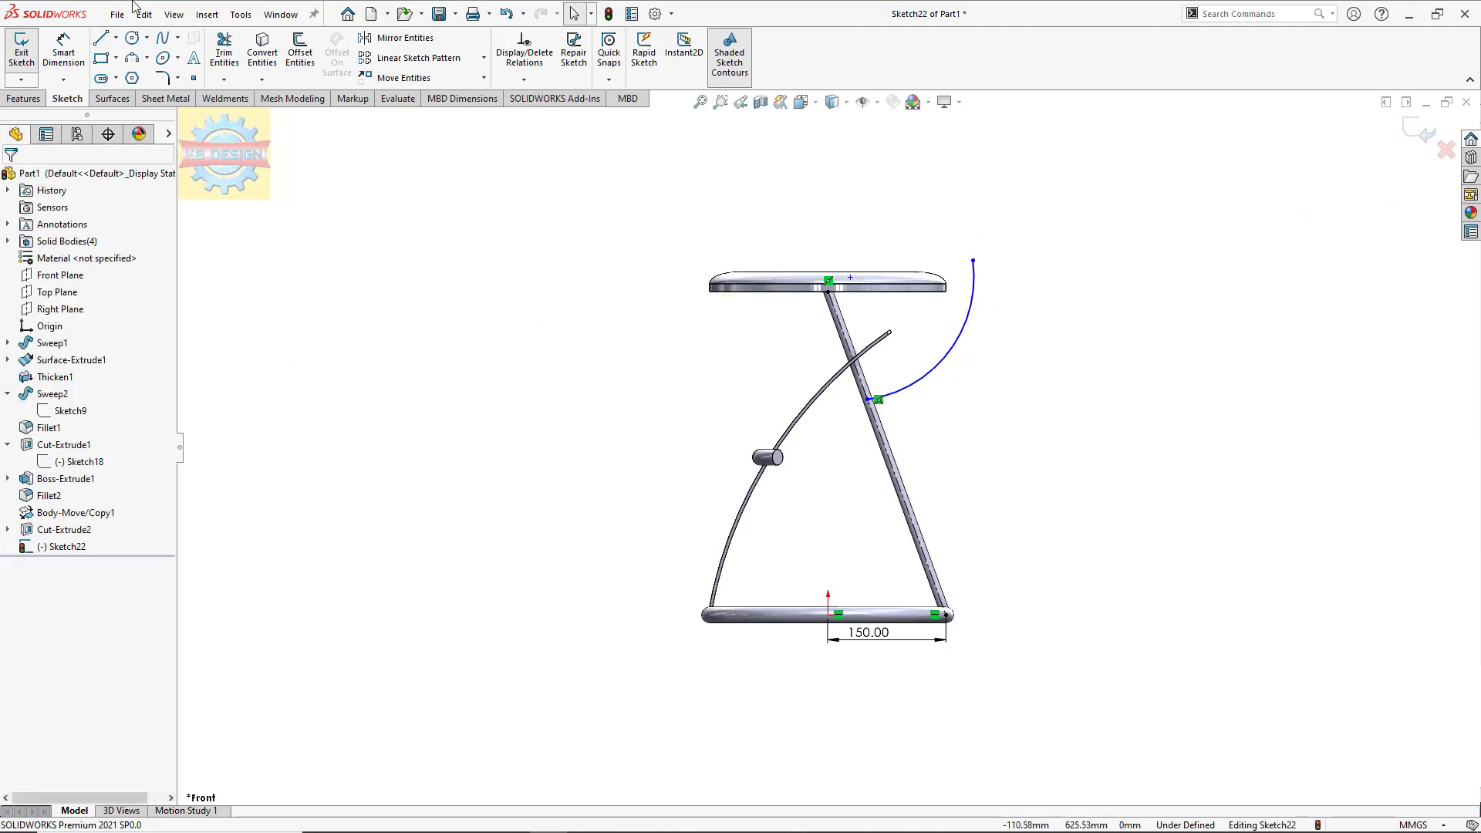
{"action": "left_click", "coordinate": [104, 38]}
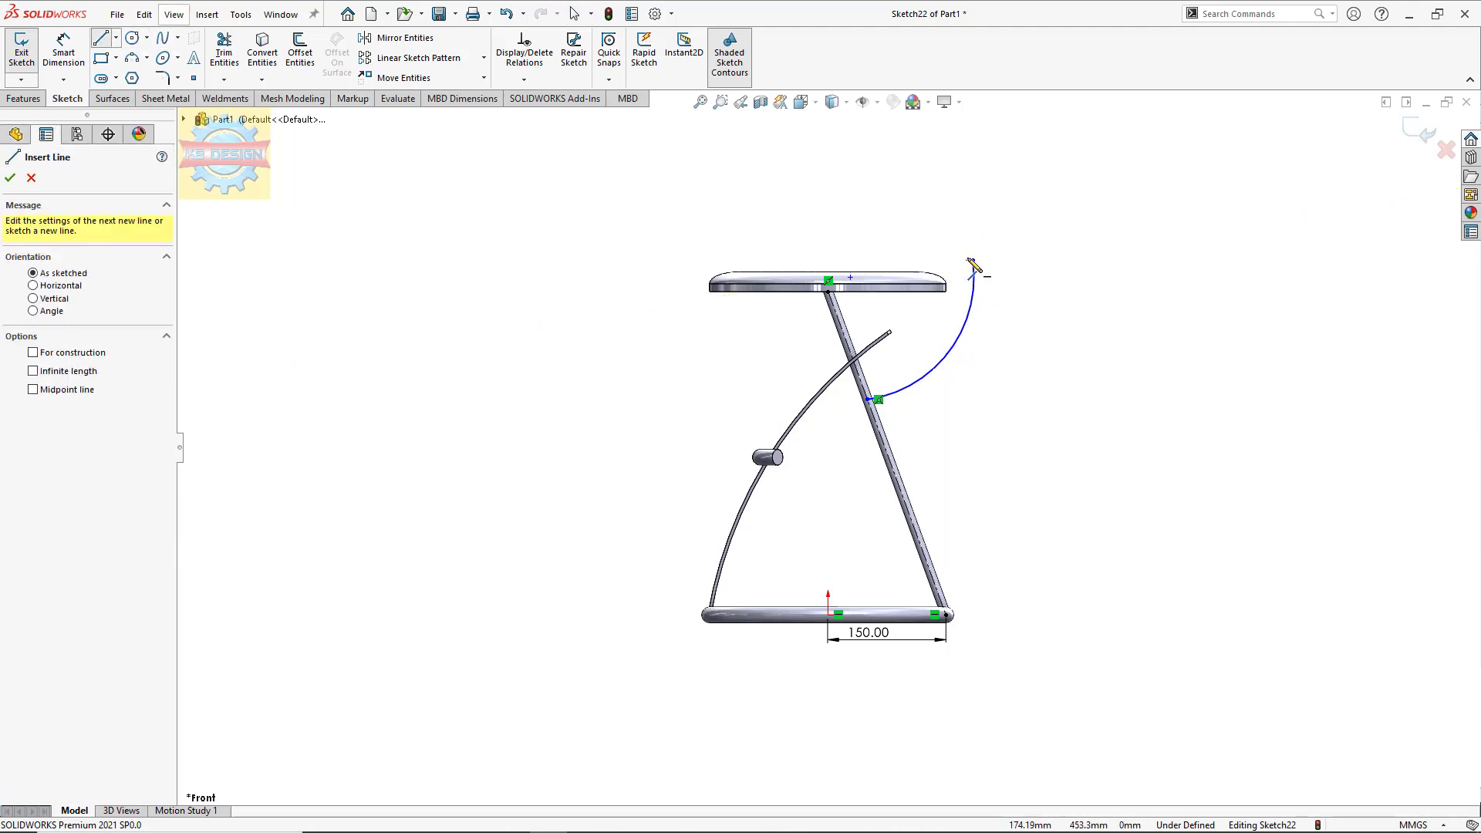
{"action": "left_click", "coordinate": [973, 261]}
{"action": "left_click", "coordinate": [973, 154]}
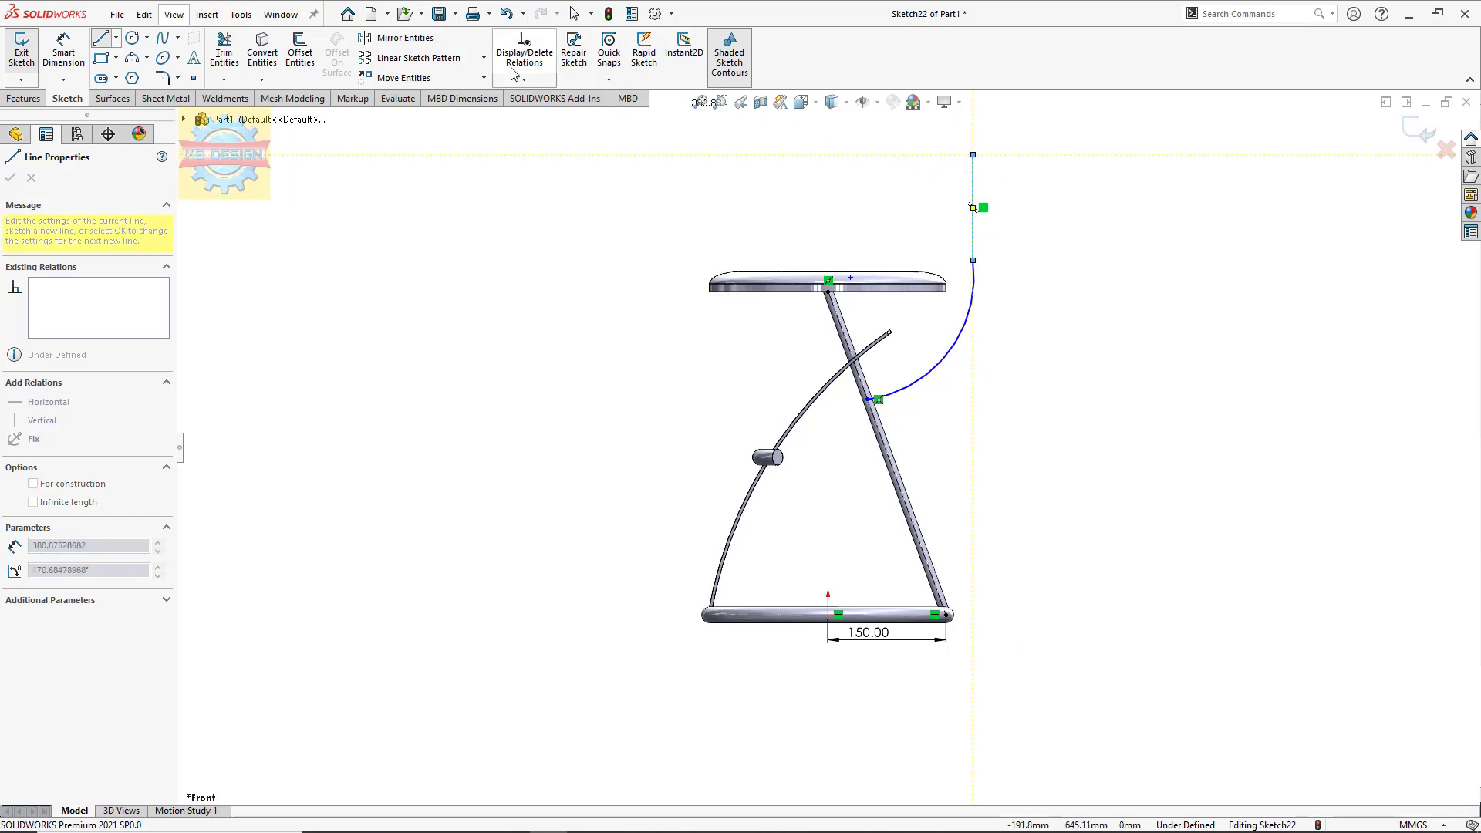
{"action": "left_click", "coordinate": [509, 81]}
{"action": "left_click", "coordinate": [544, 116]}
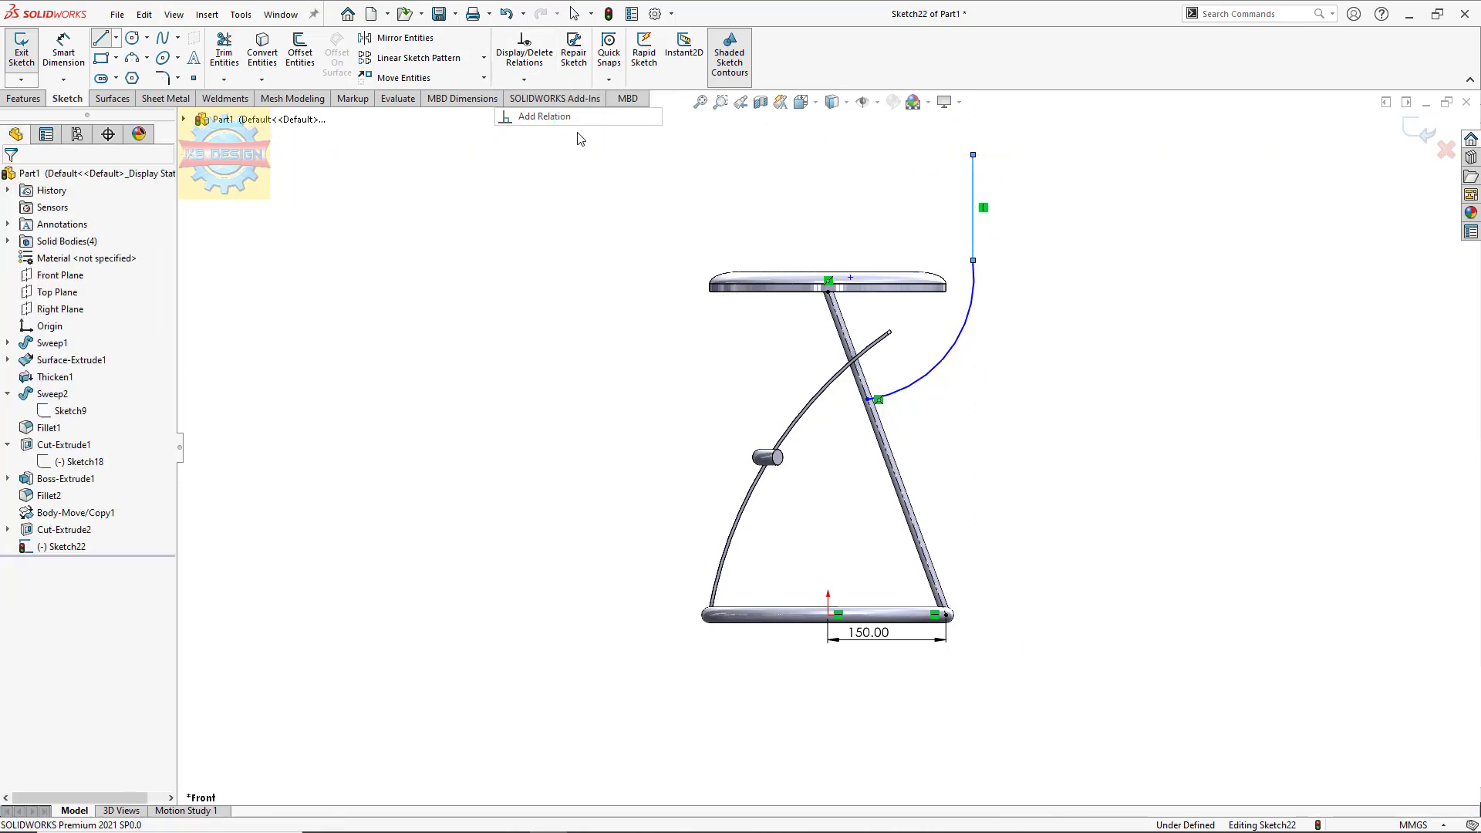
{"action": "left_click", "coordinate": [969, 307]}
{"action": "left_click", "coordinate": [15, 427]}
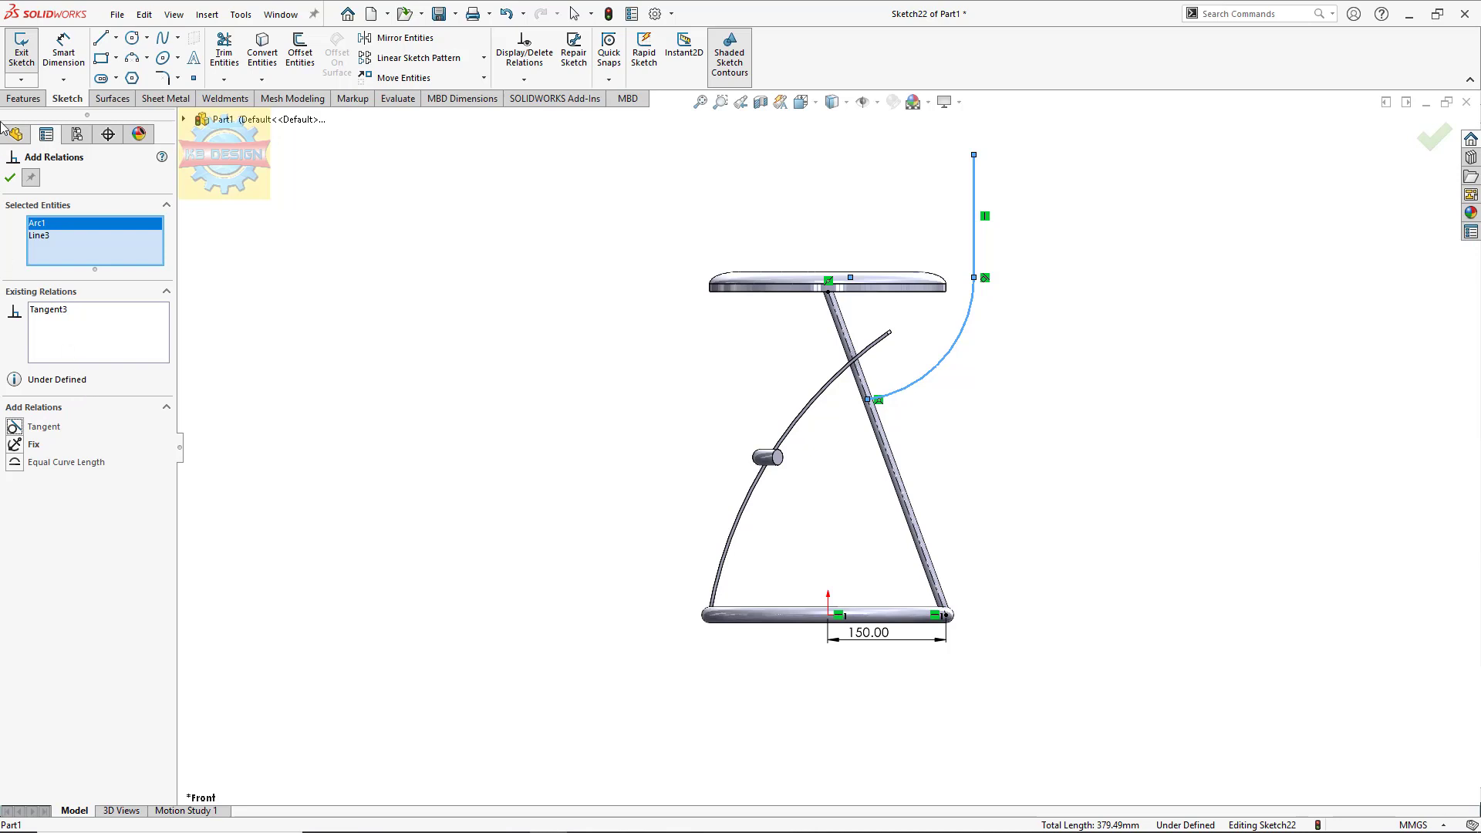
{"action": "left_click", "coordinate": [63, 50]}
Step: Dimension the vertical line 150 mm long and 180 mm horizontally from the origin
{"action": "left_click", "coordinate": [974, 247]}
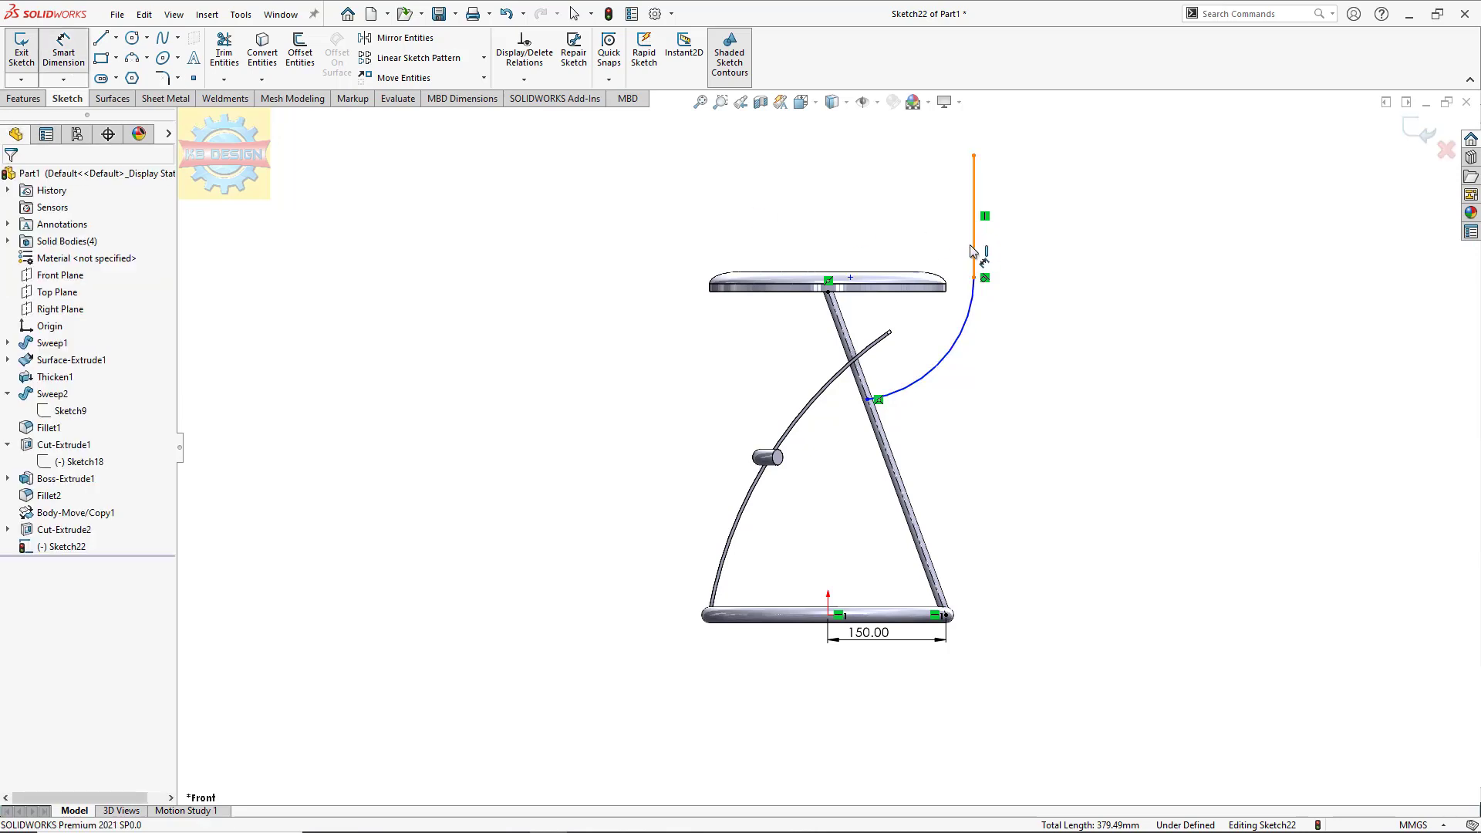
{"action": "left_click", "coordinate": [1037, 270]}
{"action": "type", "text": "150"}
{"action": "key", "text": "Return"}
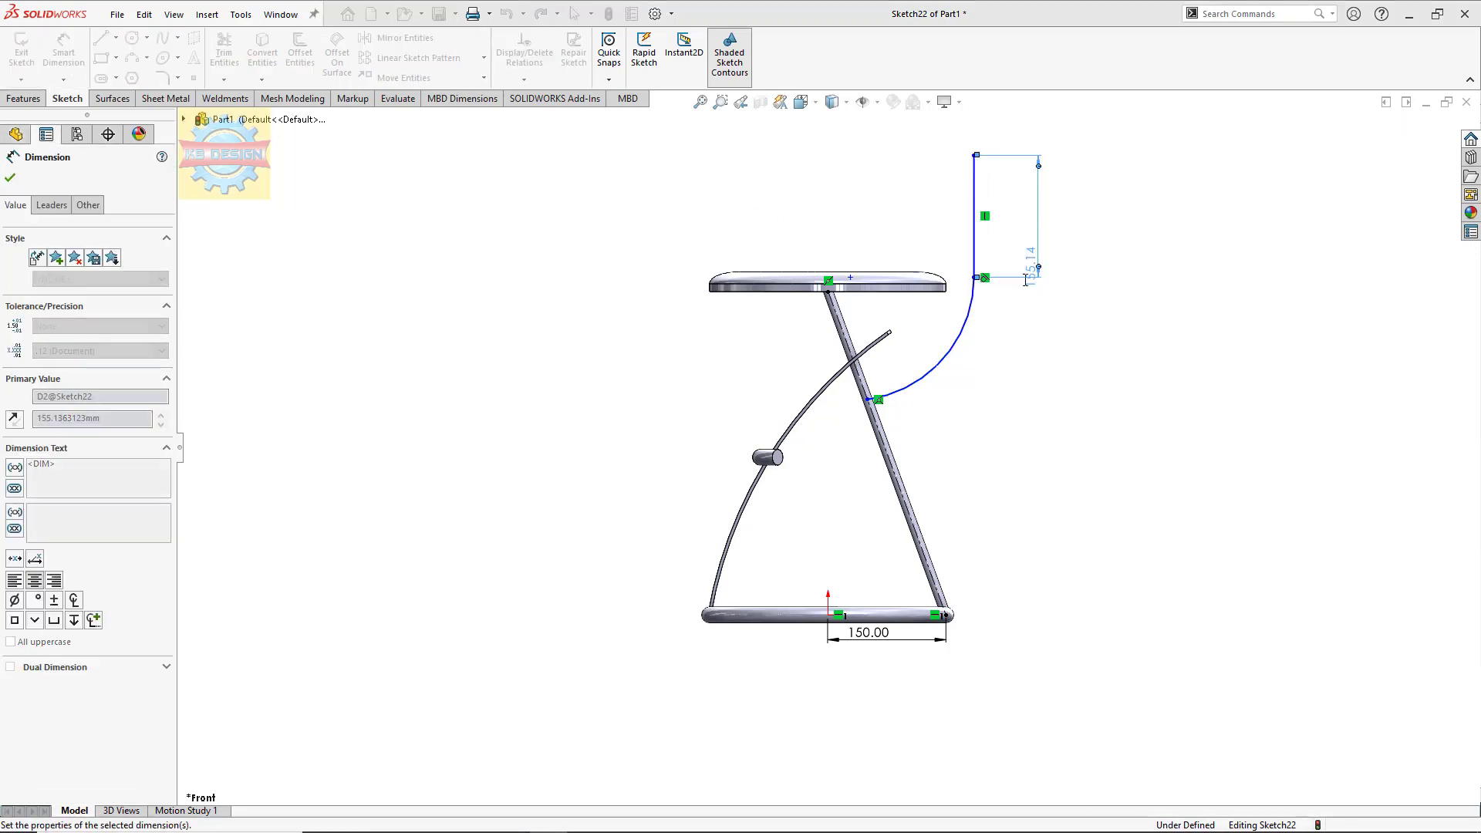
{"action": "left_click", "coordinate": [975, 196]}
{"action": "left_click", "coordinate": [828, 614]}
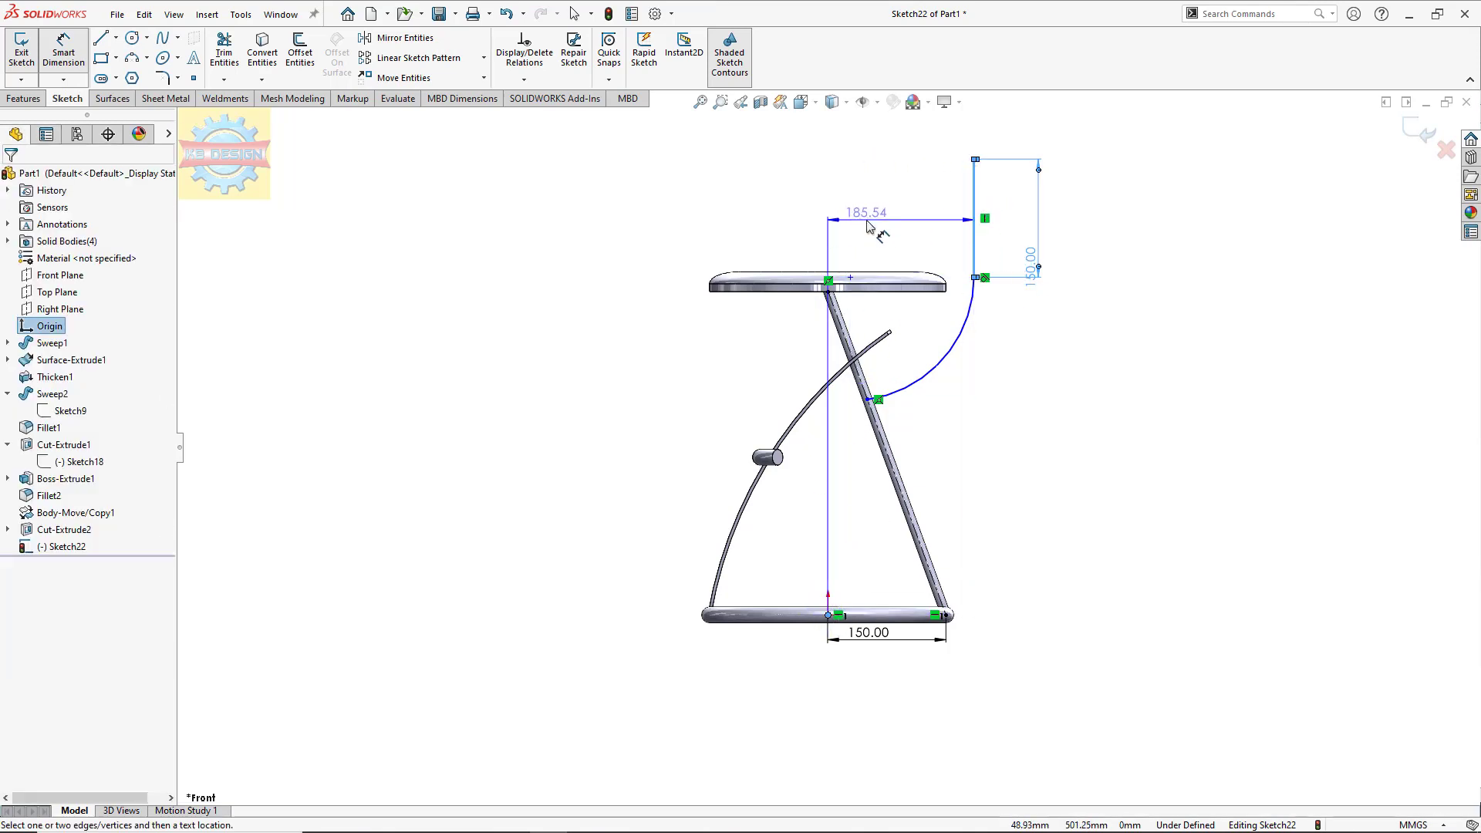
{"action": "left_click", "coordinate": [870, 221]}
{"action": "type", "text": "180"}
{"action": "key", "text": "Return"}
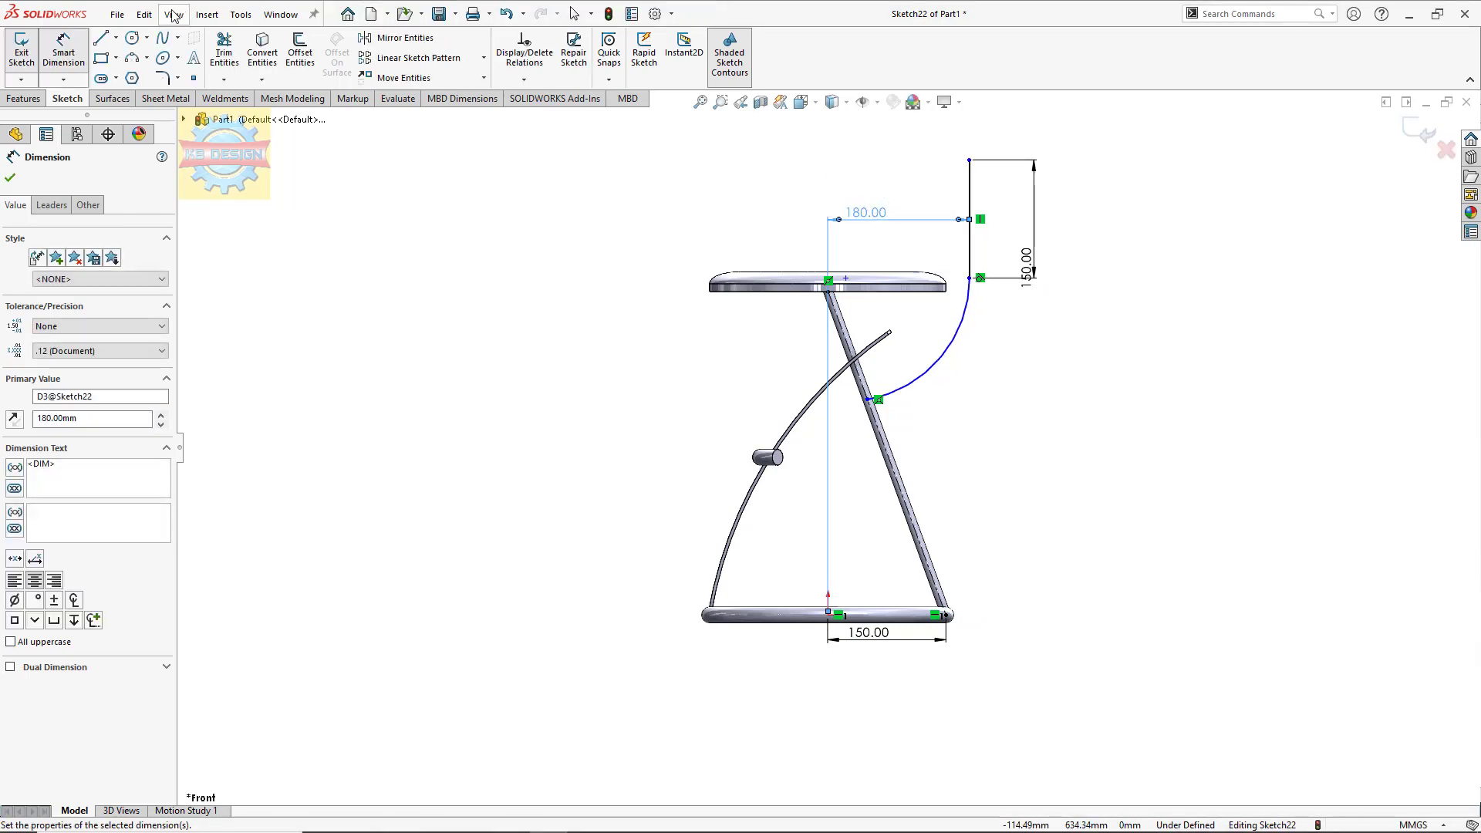
Step: Add the 600 mm overall height and the 316 mm vertical dimension to fully define the path
{"action": "left_click", "coordinate": [969, 161]}
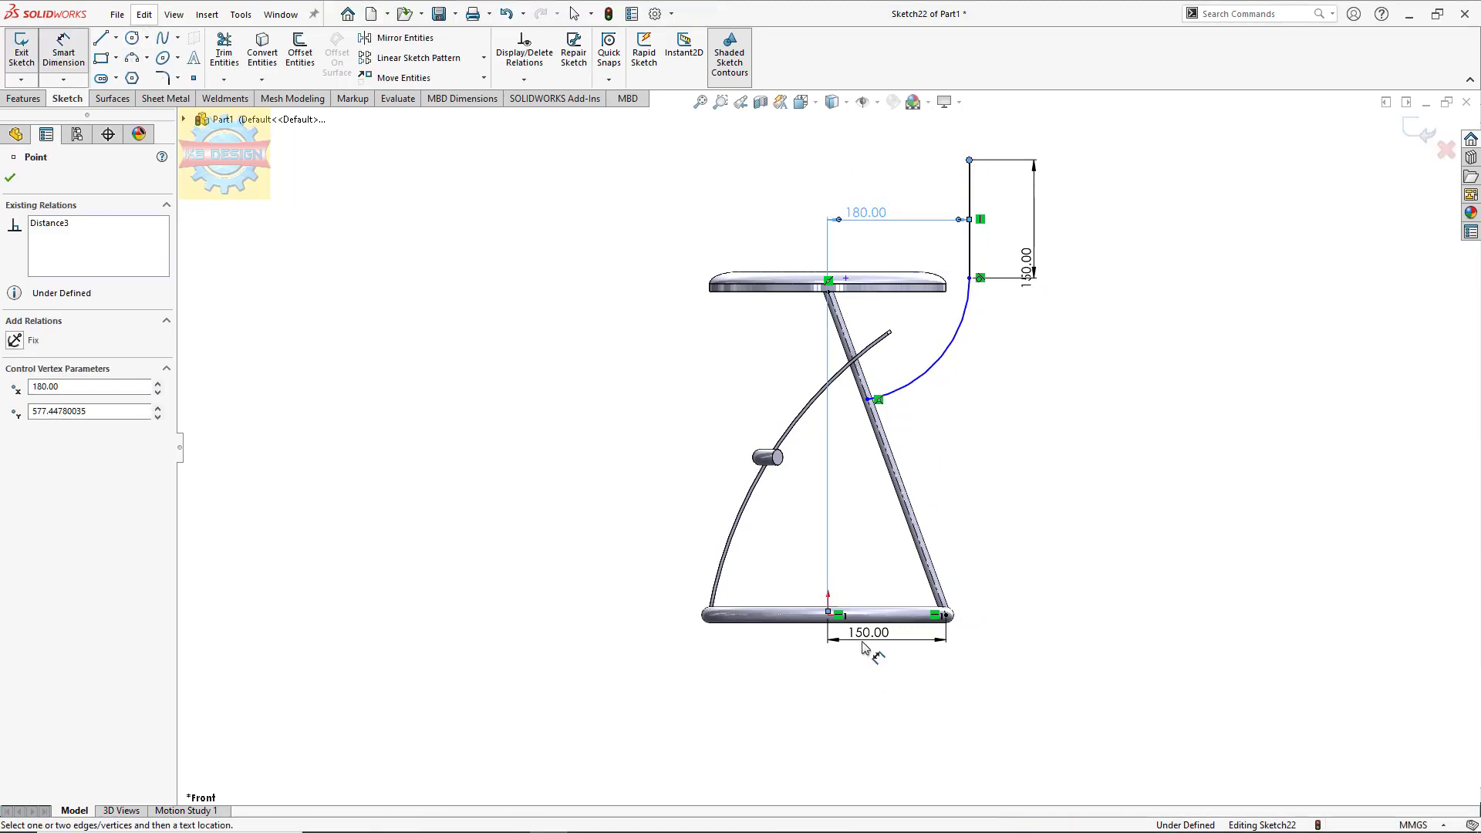
{"action": "left_click", "coordinate": [829, 616]}
{"action": "left_click", "coordinate": [1099, 531]}
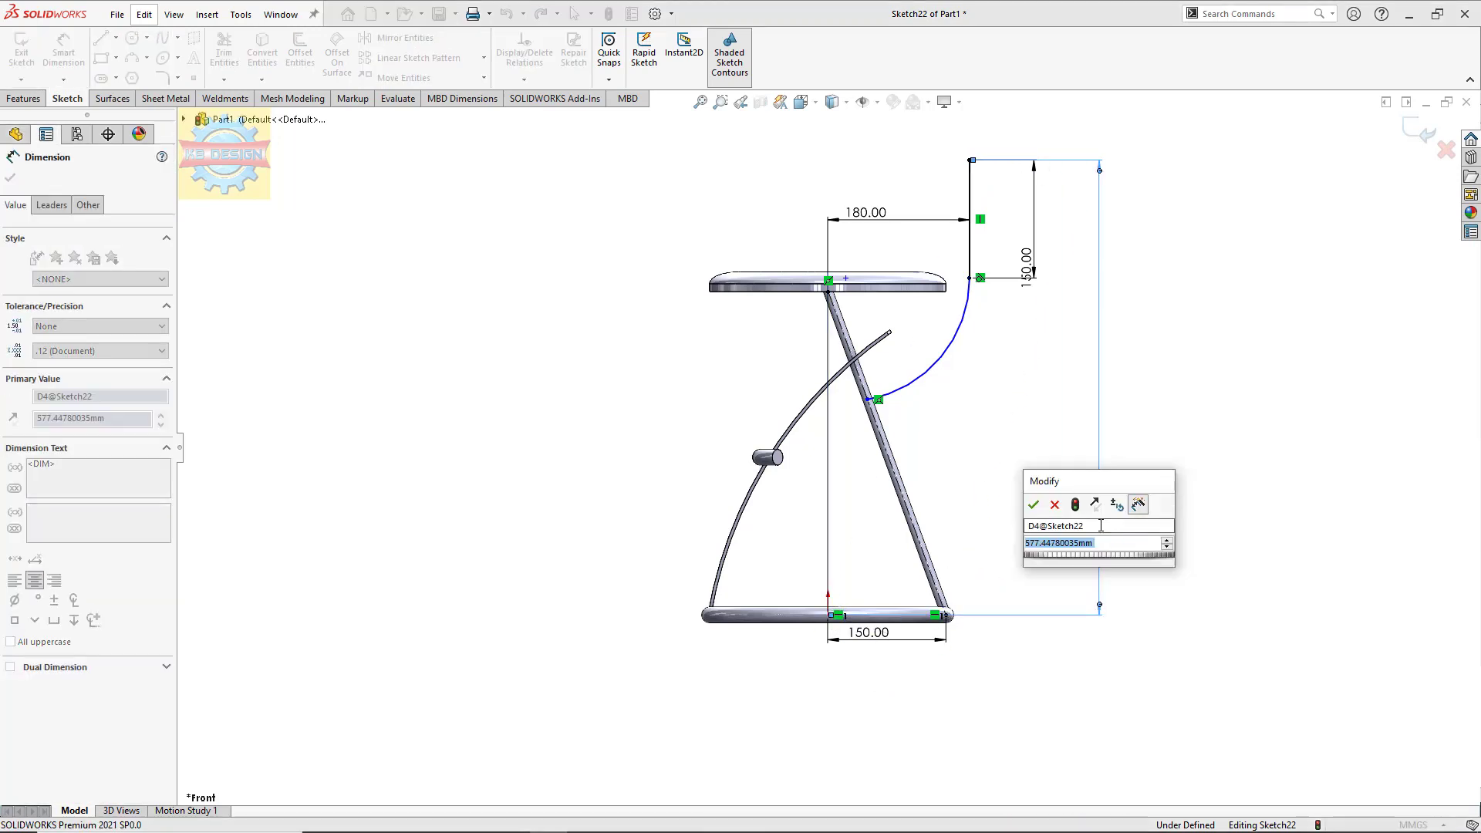
{"action": "type", "text": "600"}
{"action": "key", "text": "Return"}
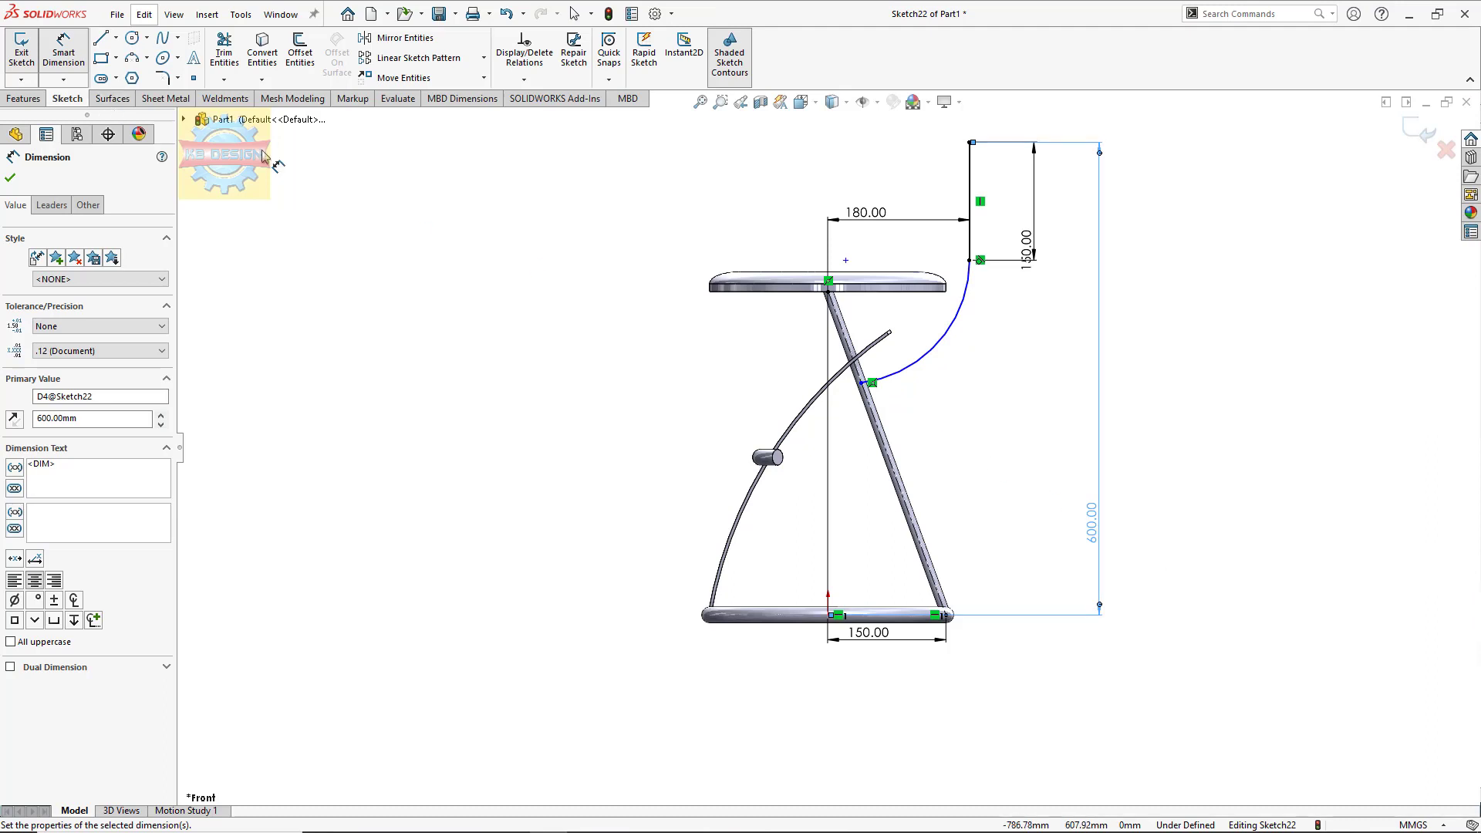
{"action": "left_click", "coordinate": [861, 383]}
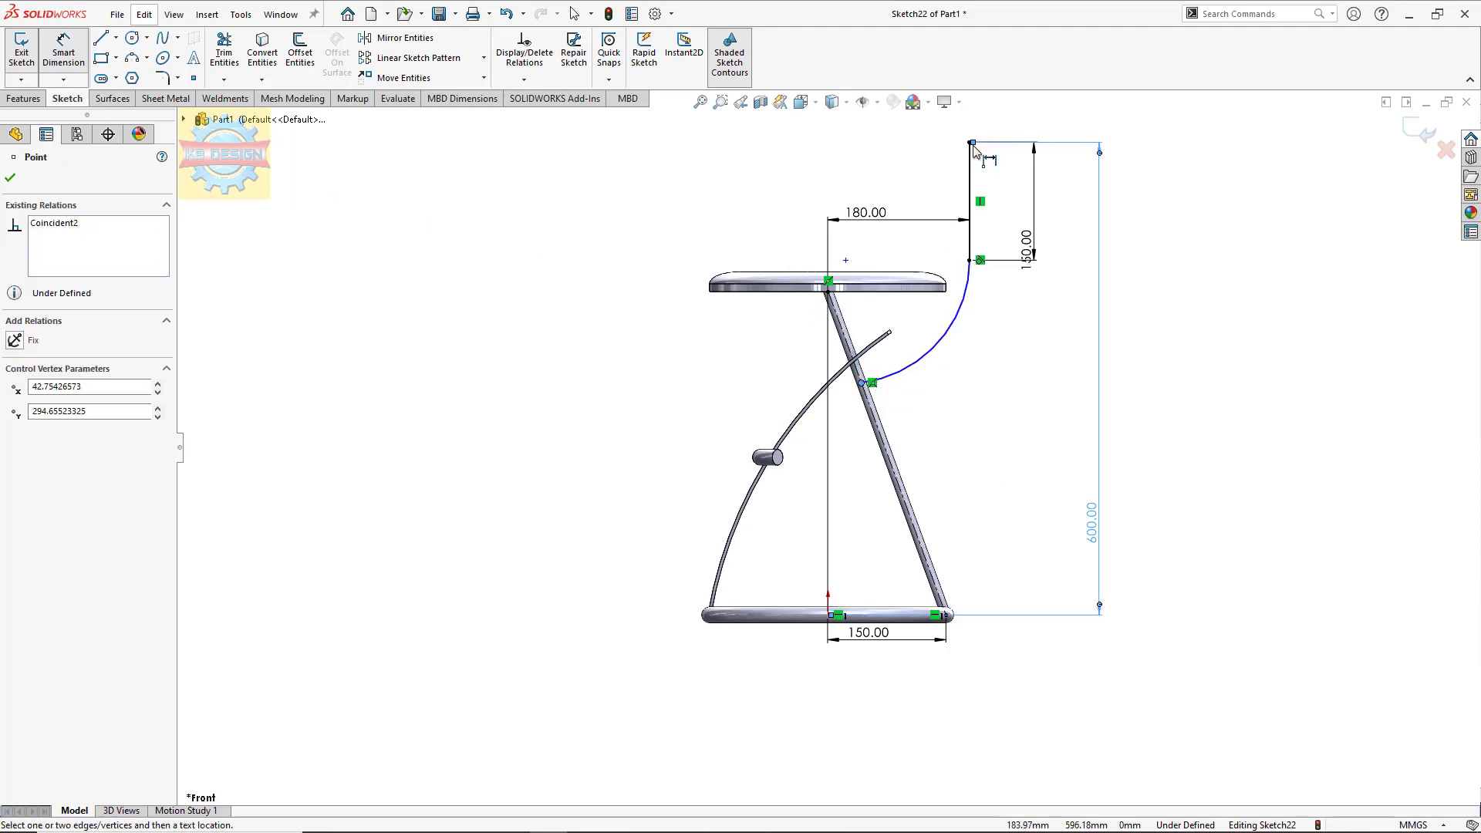
{"action": "left_click", "coordinate": [969, 145]}
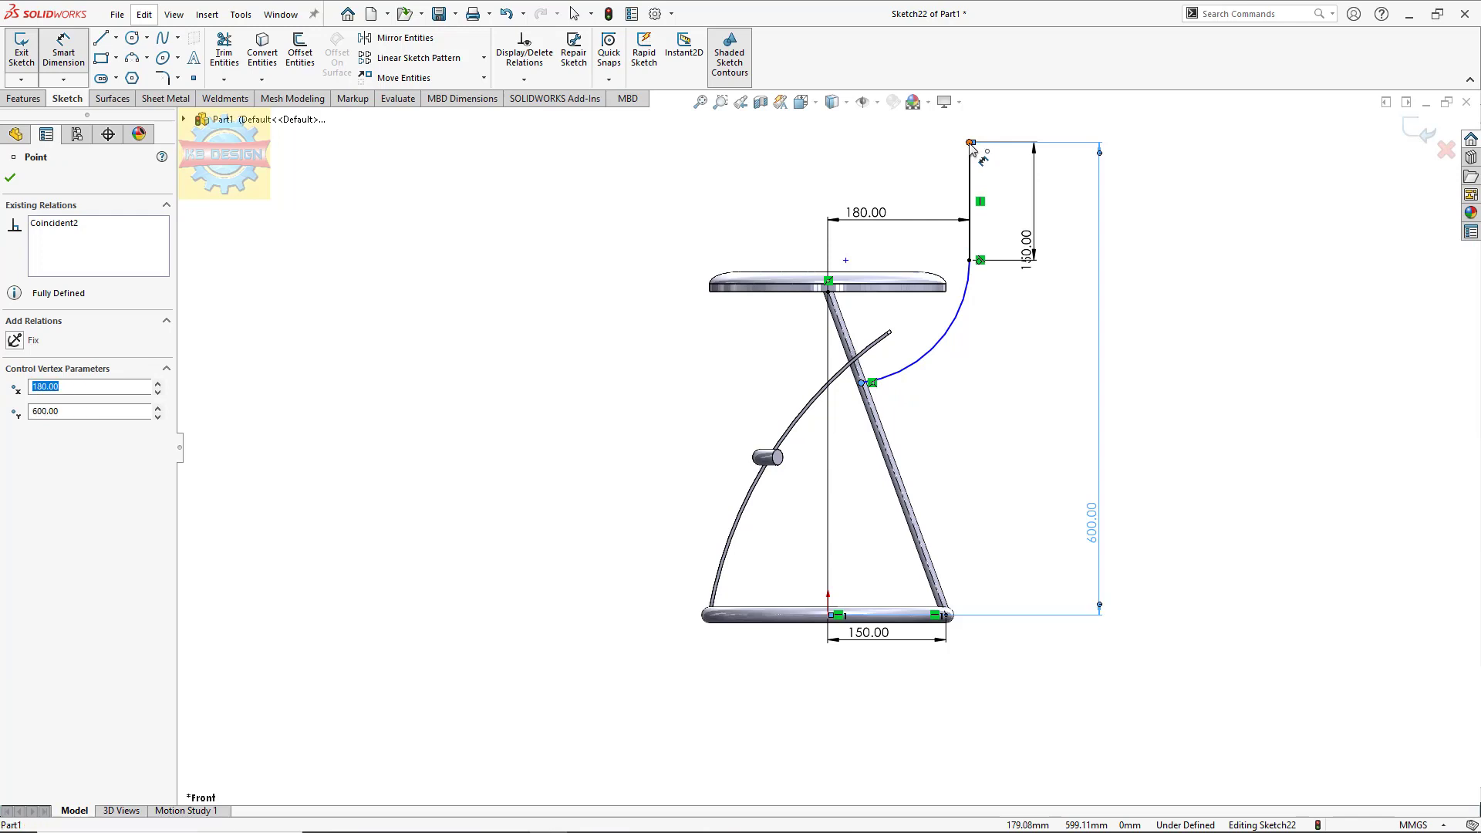
{"action": "left_click", "coordinate": [728, 236]}
{"action": "type", "text": "316"}
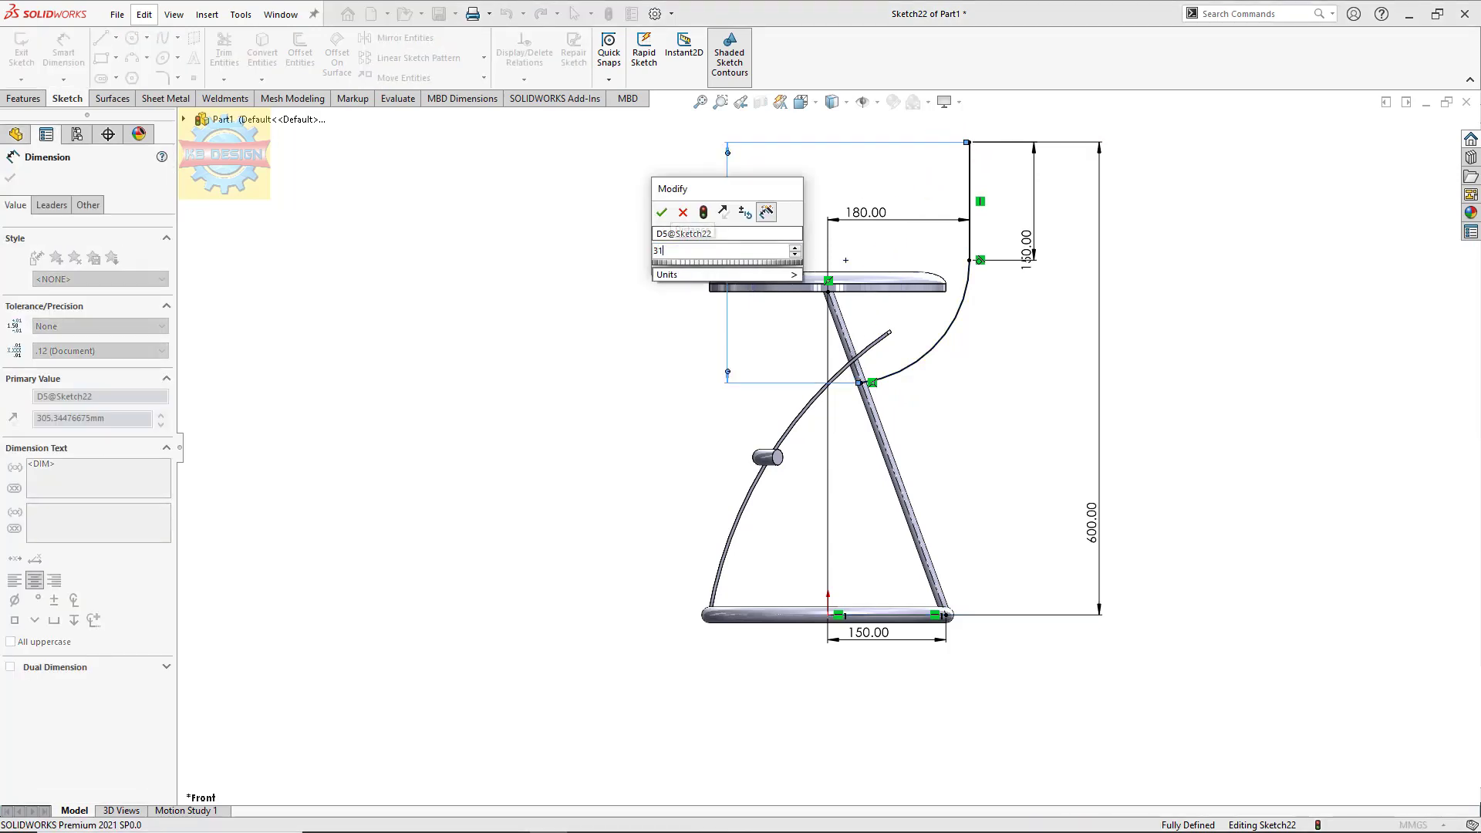
{"action": "key", "text": "Return"}
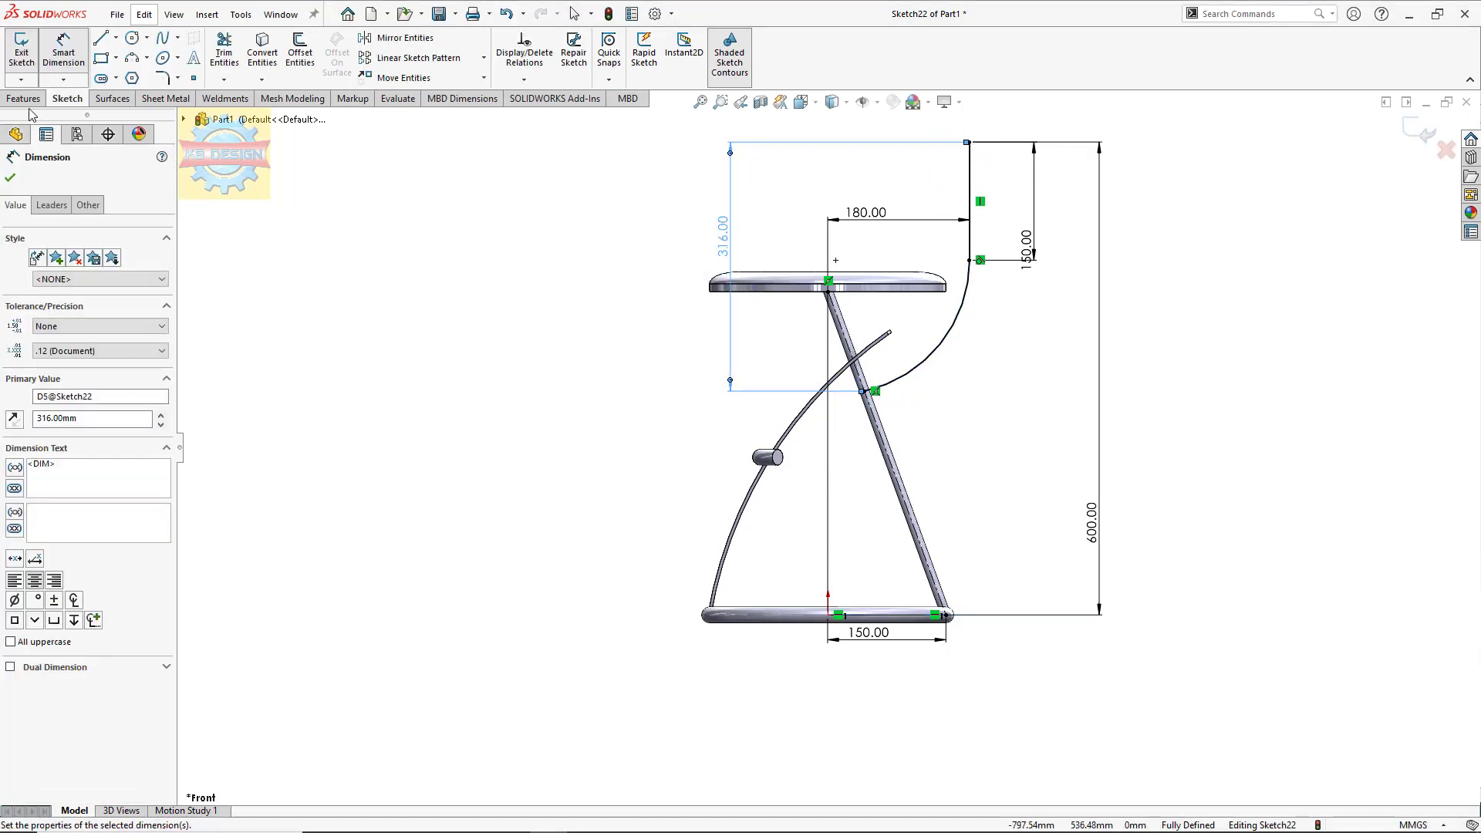
{"action": "left_click", "coordinate": [23, 98]}
{"action": "left_click", "coordinate": [73, 62]}
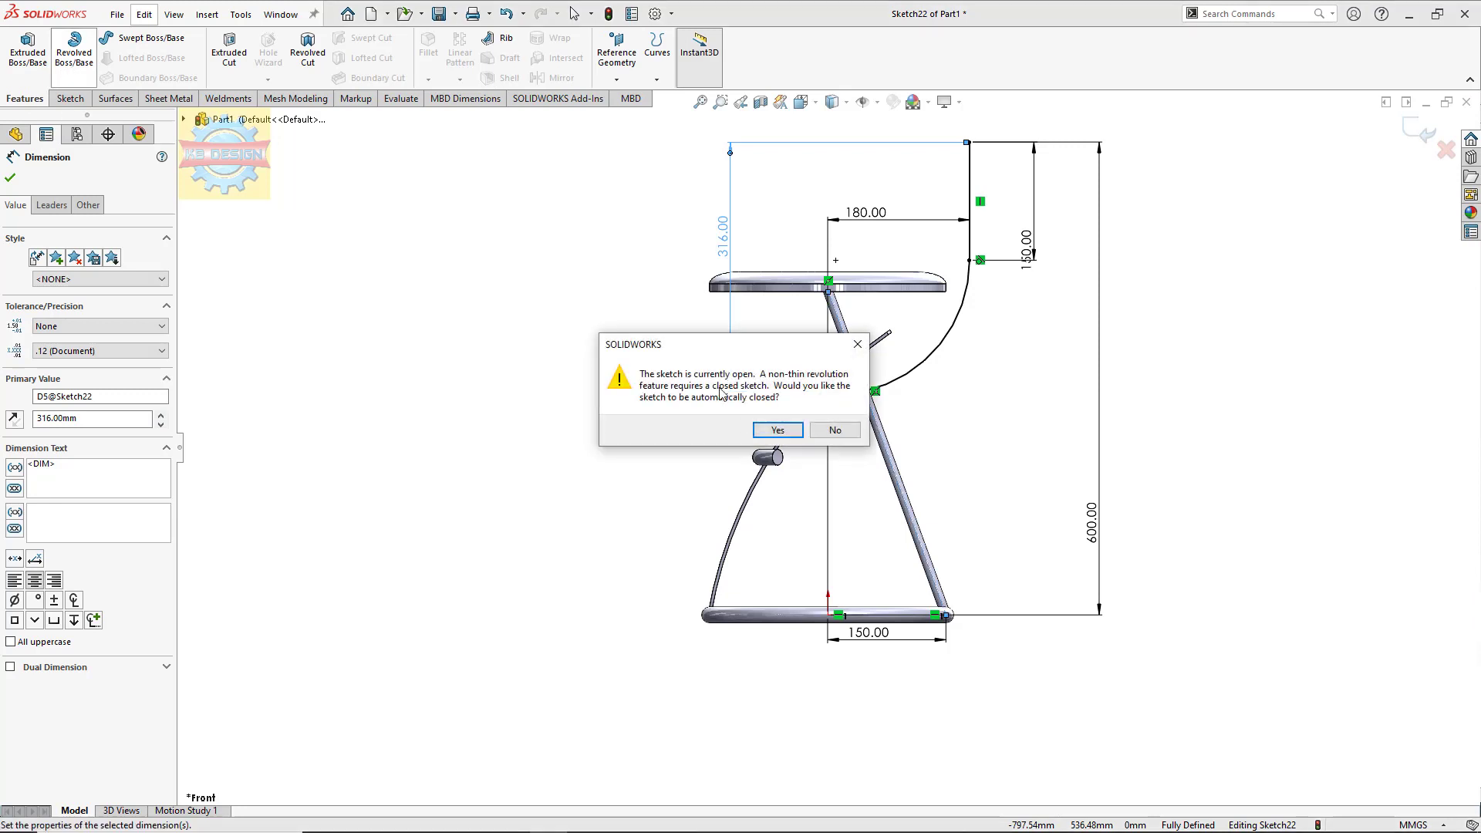
Step: Replace the revolve with a 10 mm circular-profile sweep along Sketch22 for the backrest tube
{"action": "left_click", "coordinate": [834, 432]}
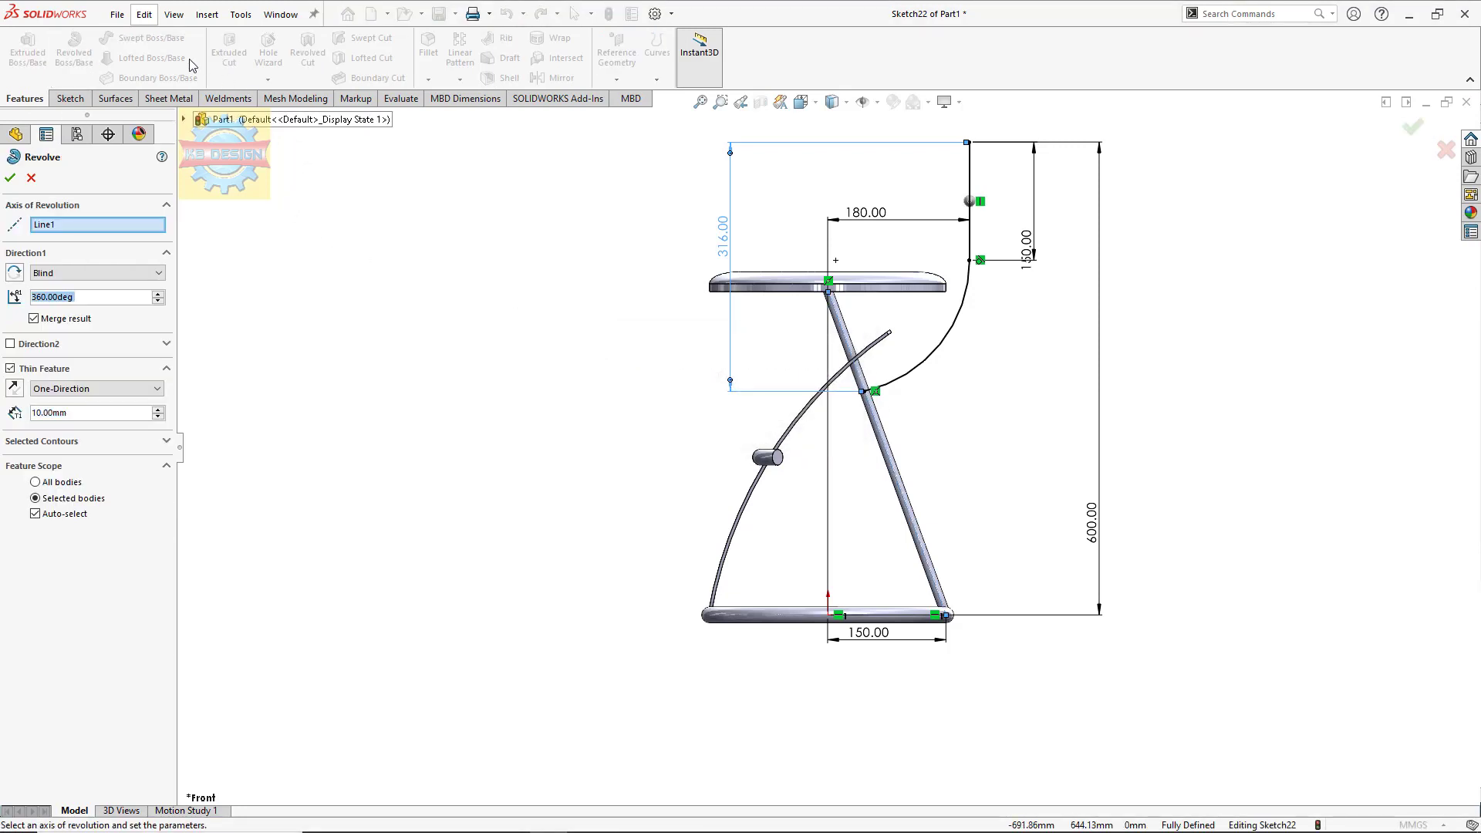
{"action": "left_click", "coordinate": [31, 177]}
{"action": "left_click", "coordinate": [148, 38]}
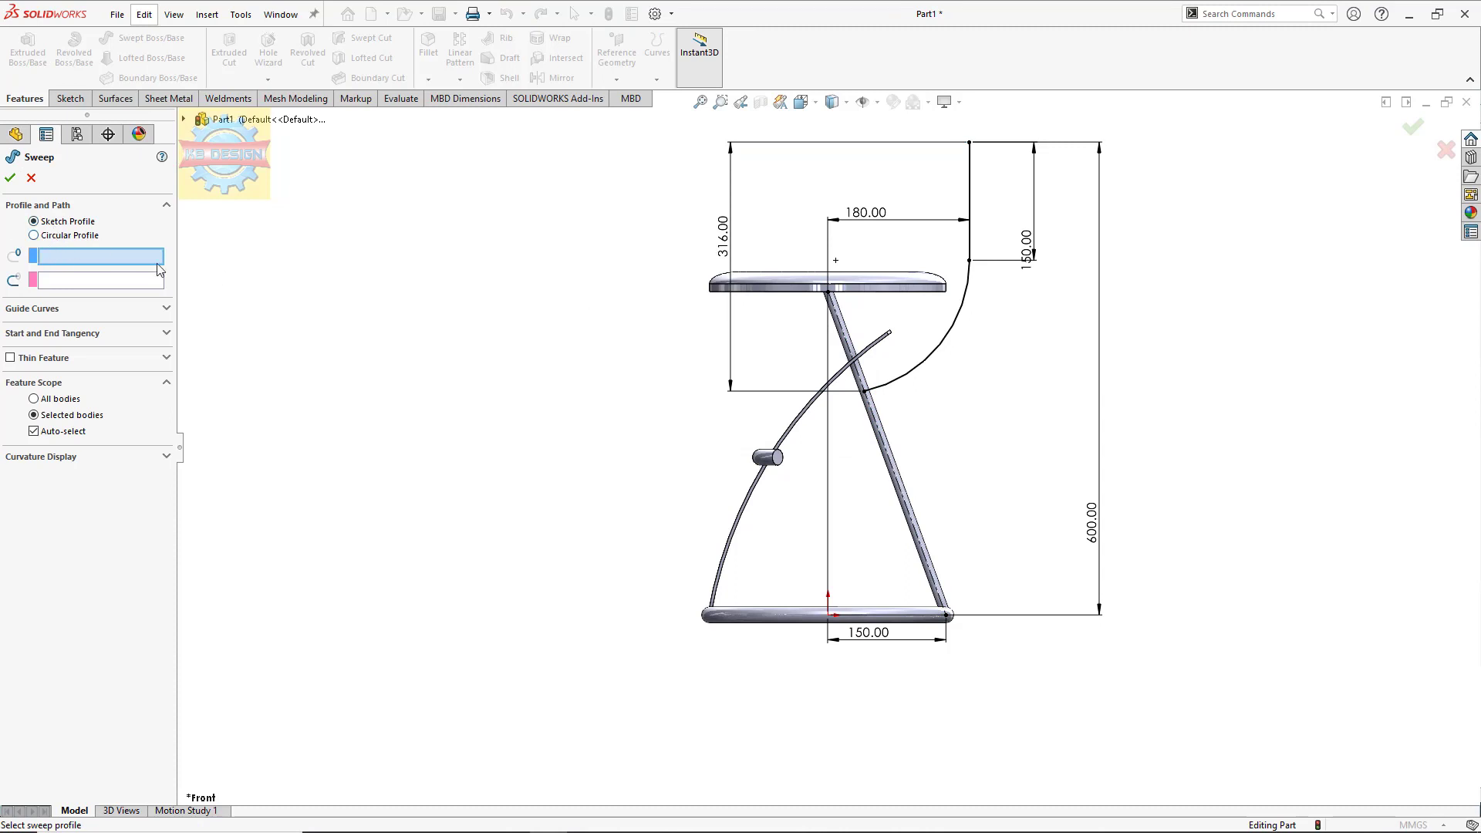
{"action": "left_click", "coordinate": [80, 236]}
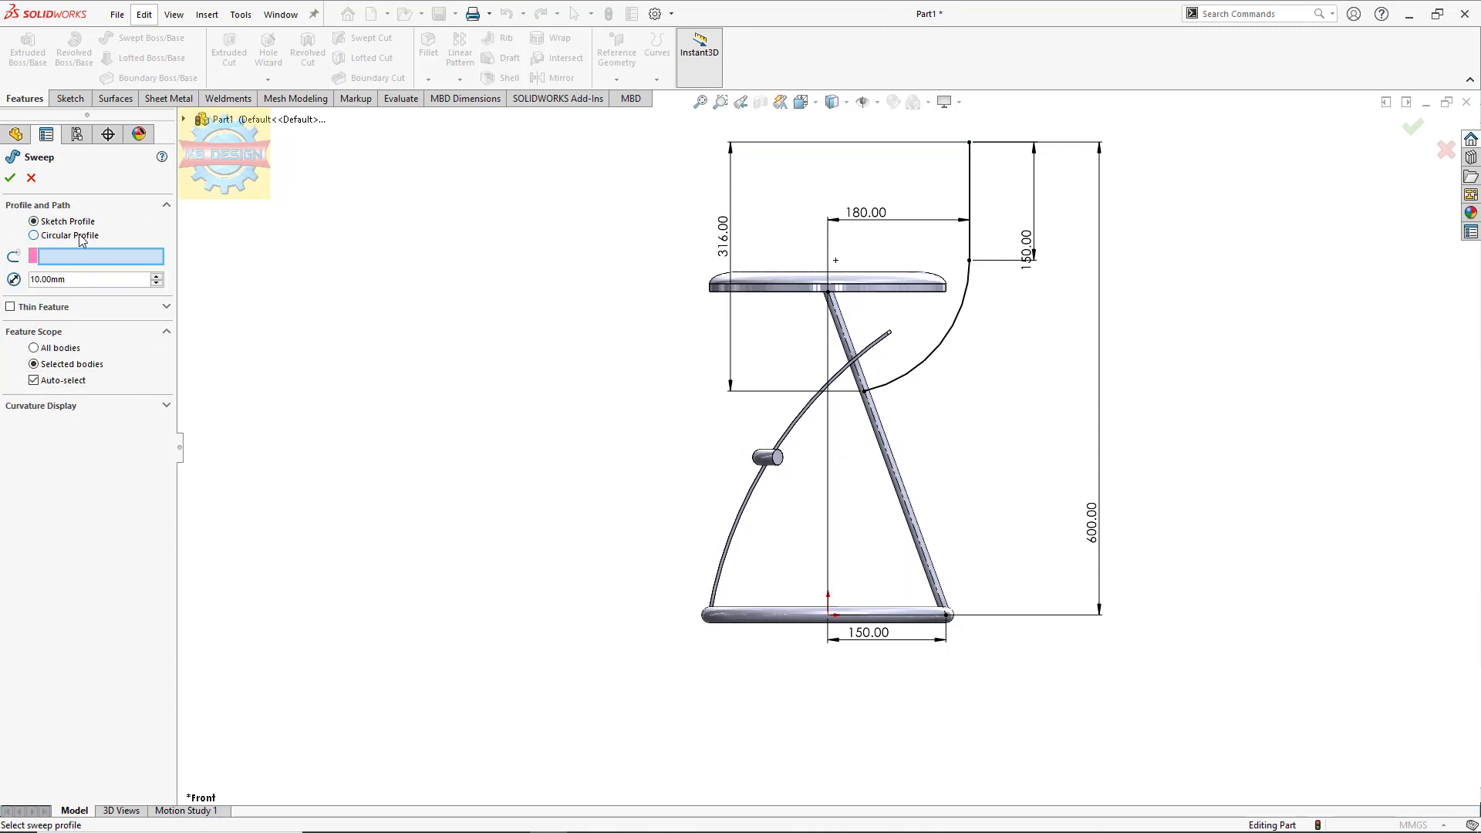
{"action": "left_click", "coordinate": [940, 347]}
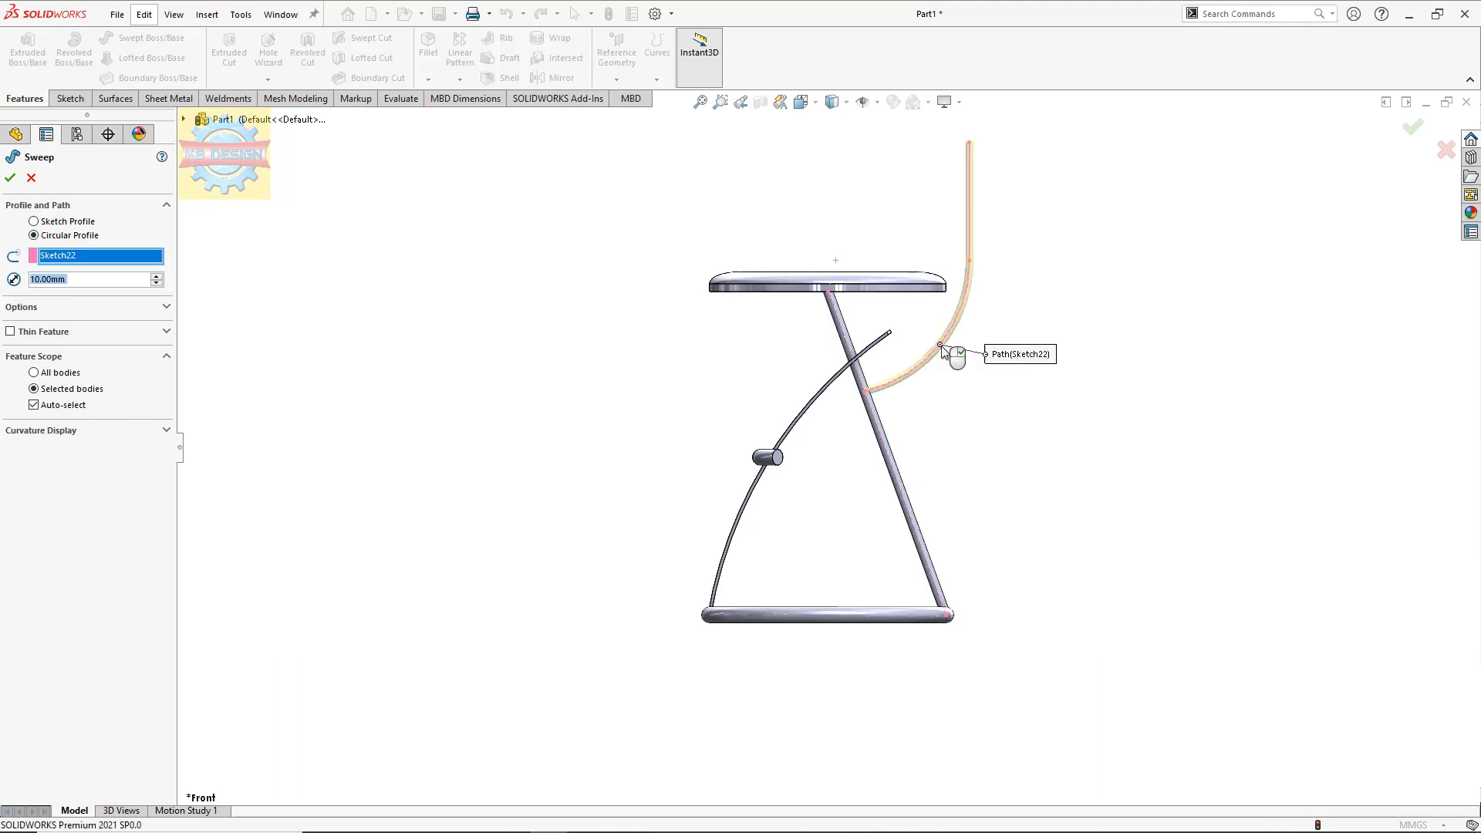
{"action": "left_click", "coordinate": [9, 174]}
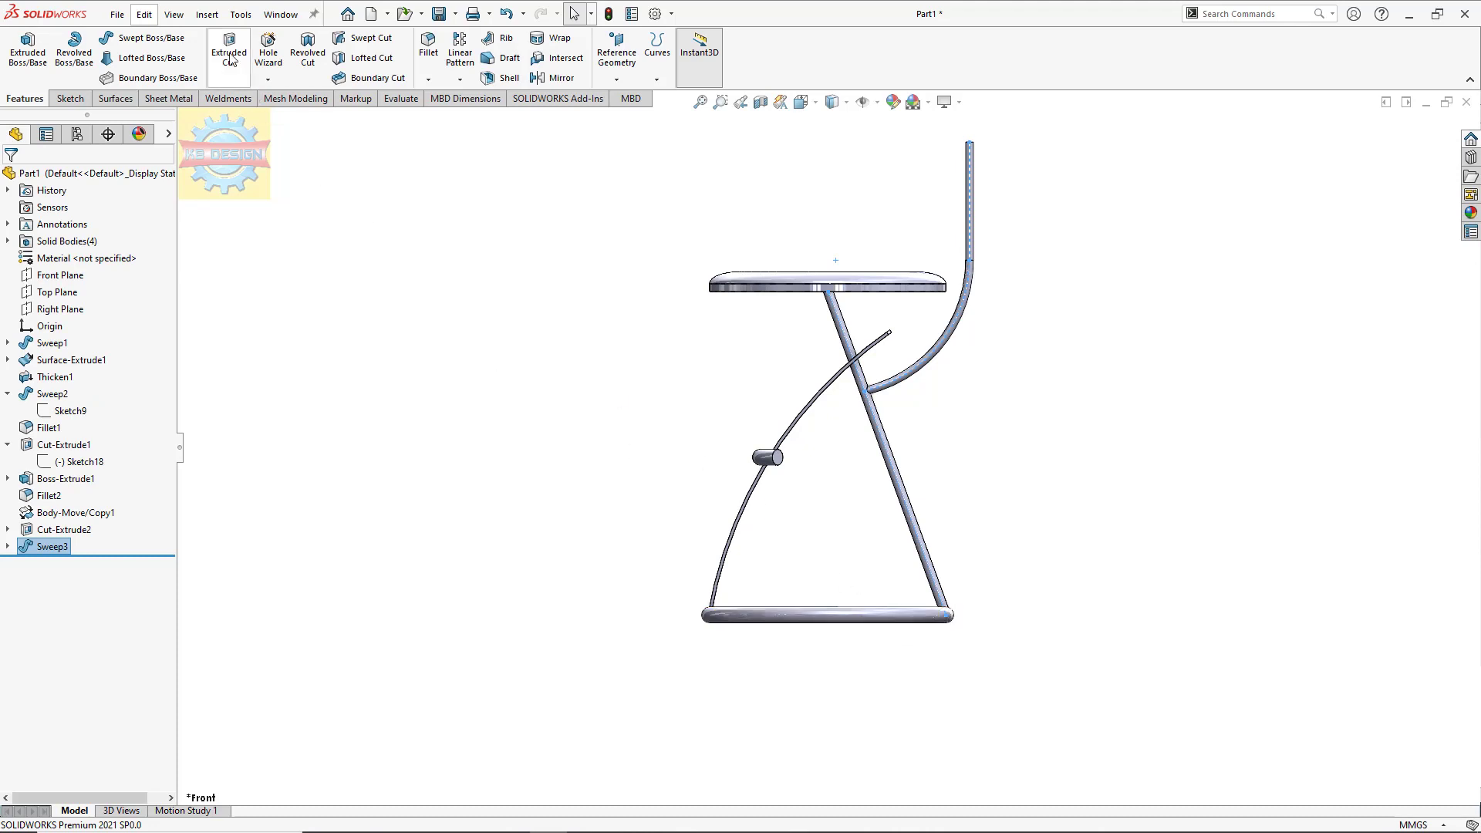
{"action": "left_click", "coordinate": [206, 14]}
{"action": "mouse_move", "coordinate": [232, 76]}
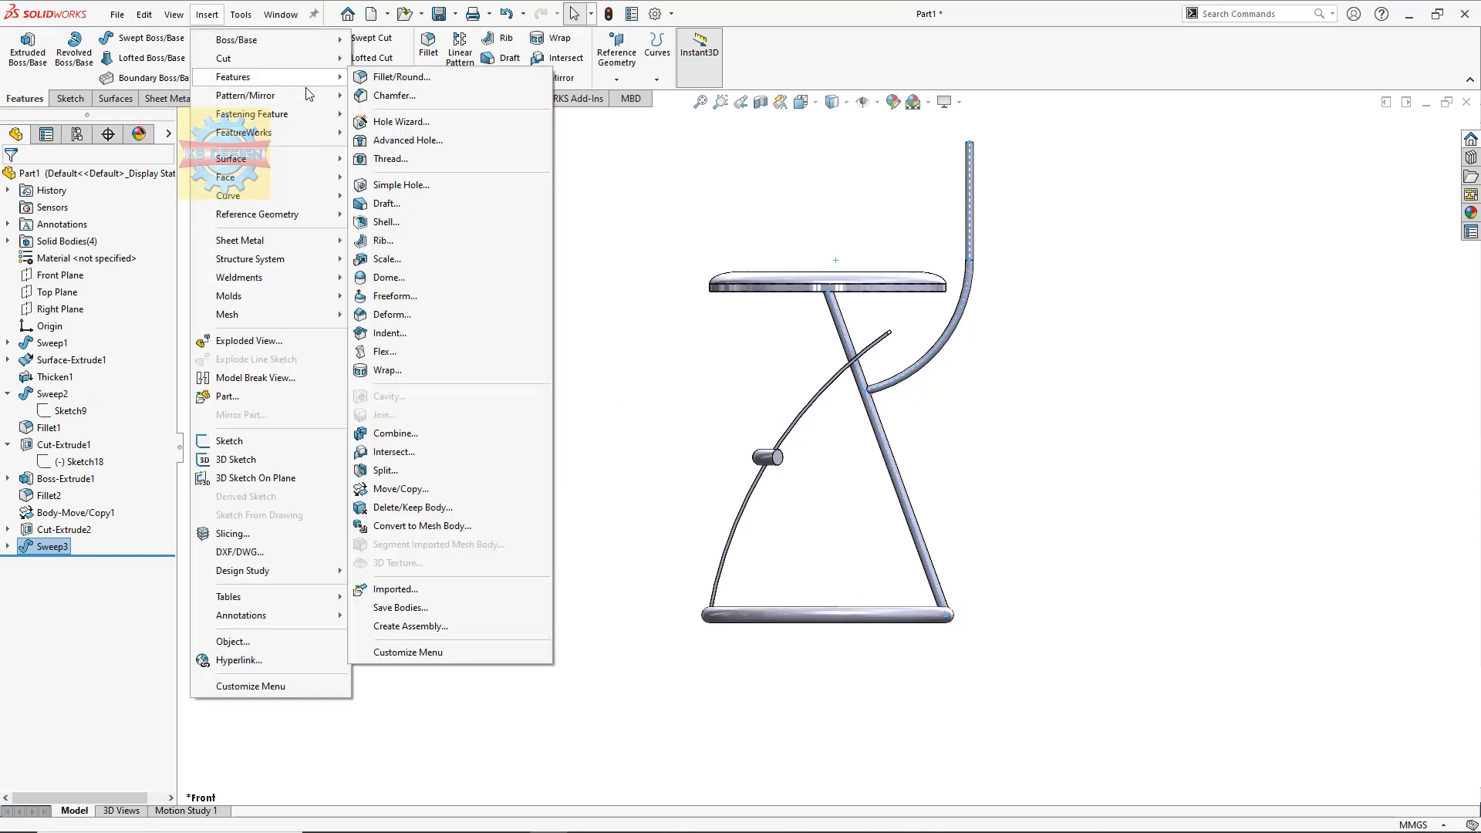
Step: Copy the bottom Sweep1 ring body with a 605 mm vertical offset
{"action": "left_click", "coordinate": [436, 487]}
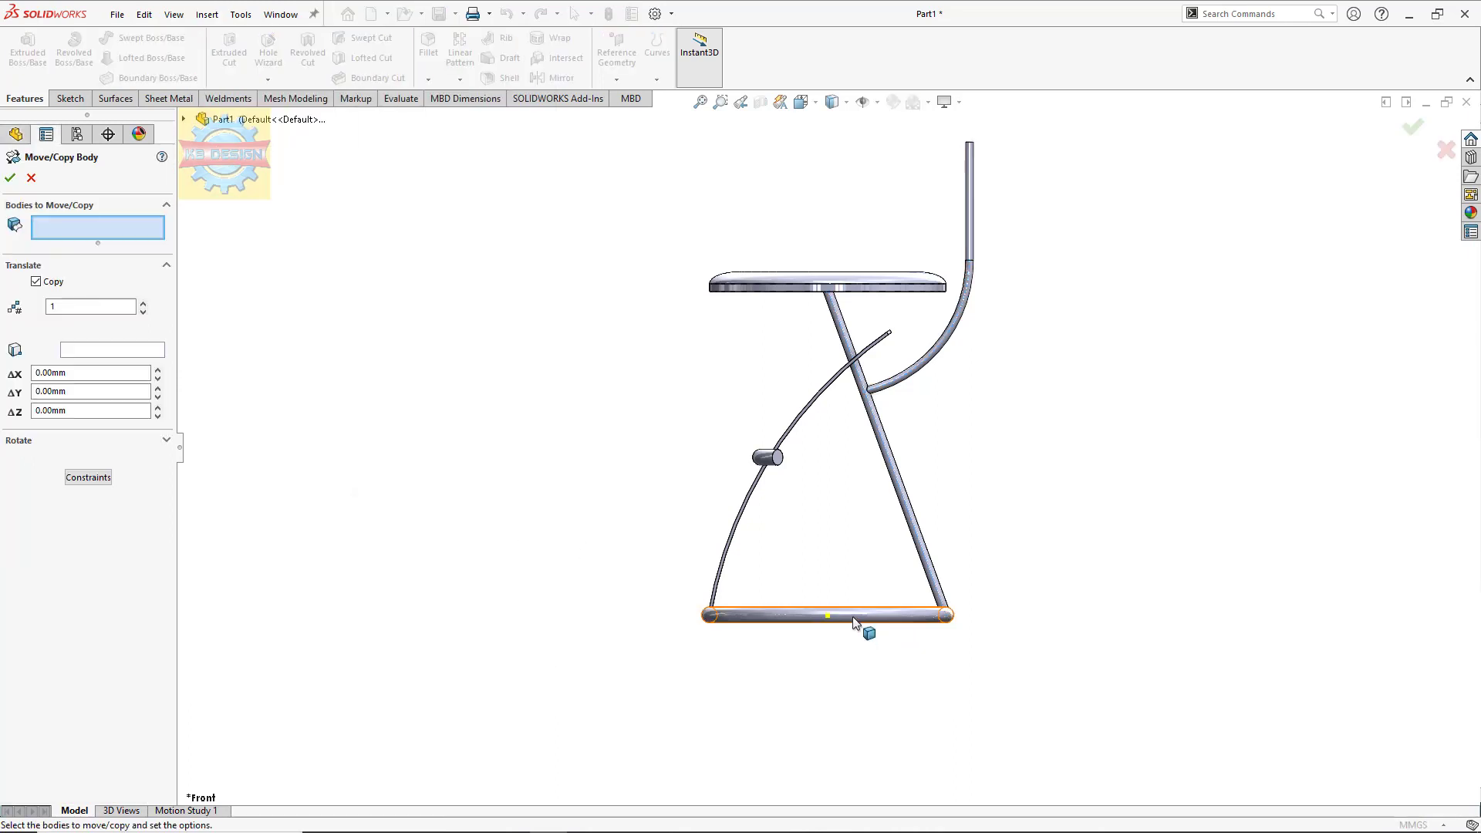
{"action": "left_click", "coordinate": [856, 616]}
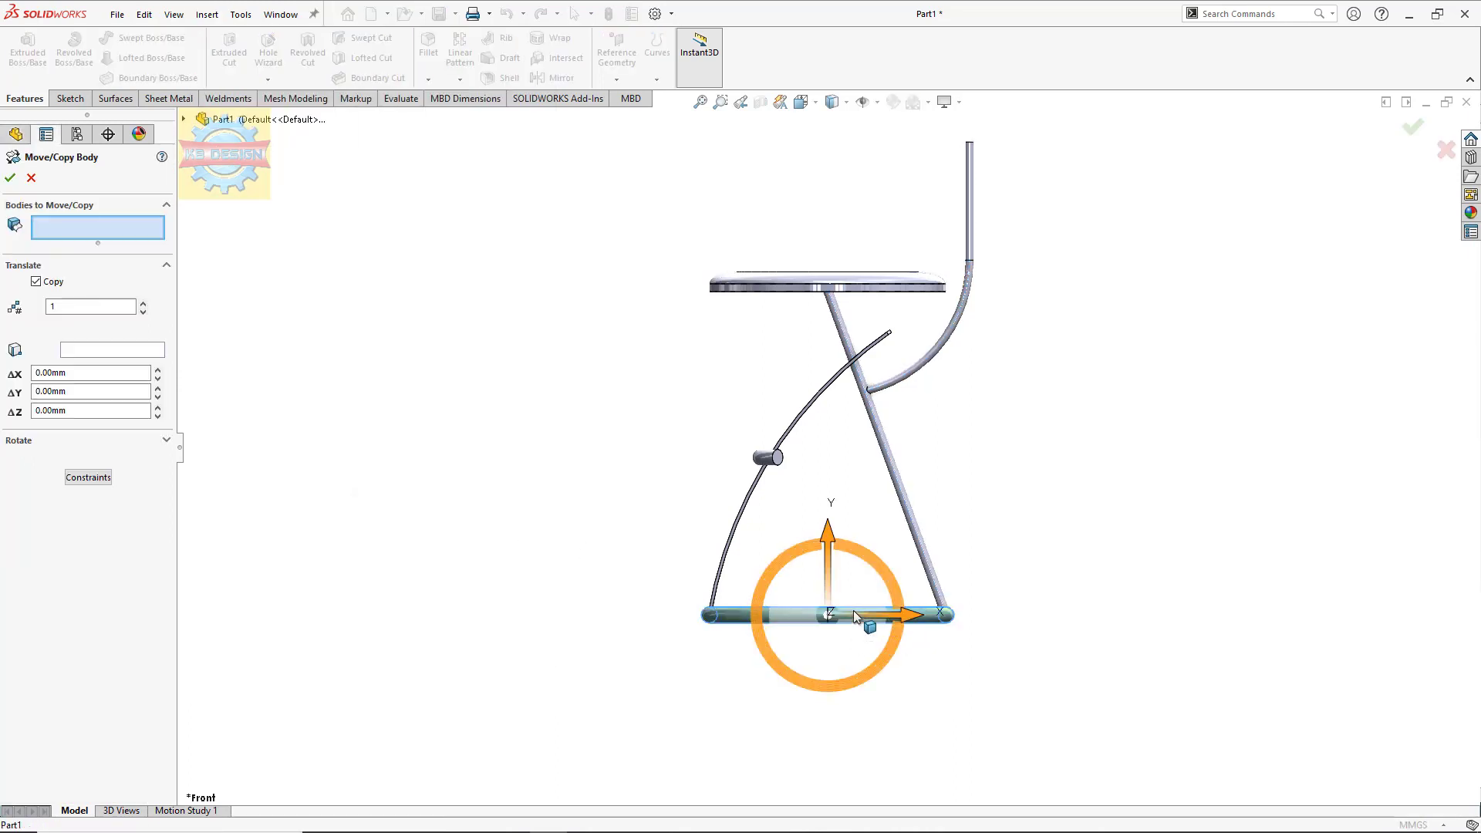
{"action": "left_click", "coordinate": [99, 392]}
{"action": "type", "text": "0"}
{"action": "key", "text": "Return"}
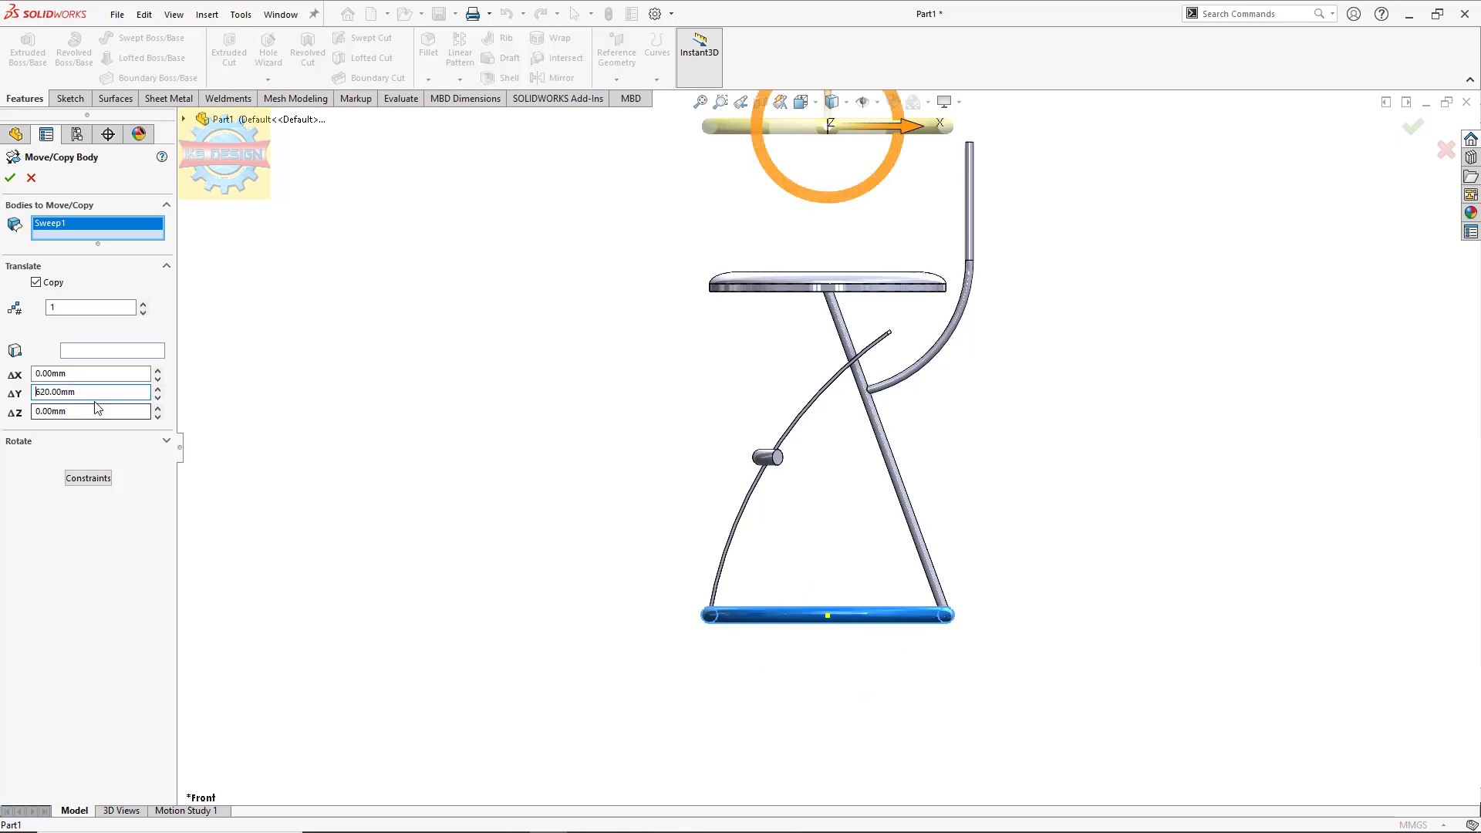
{"action": "left_click_drag", "start_coordinate": [93, 392], "coordinate": [2, 401]}
{"action": "type", "text": "0"}
{"action": "key", "text": "Return"}
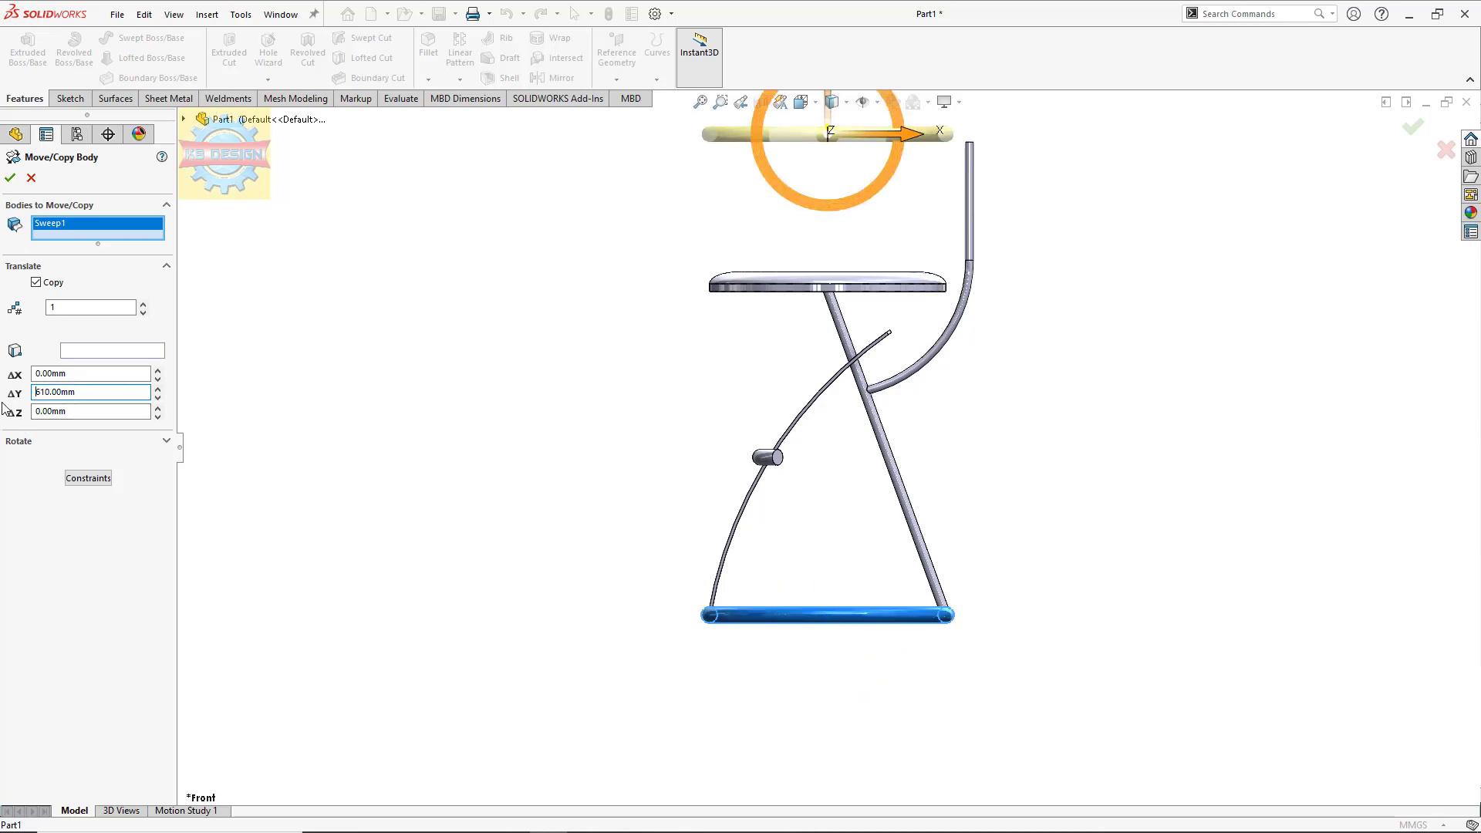
{"action": "scroll", "coordinate": [949, 108], "scroll_direction": "down", "scroll_amount": 1}
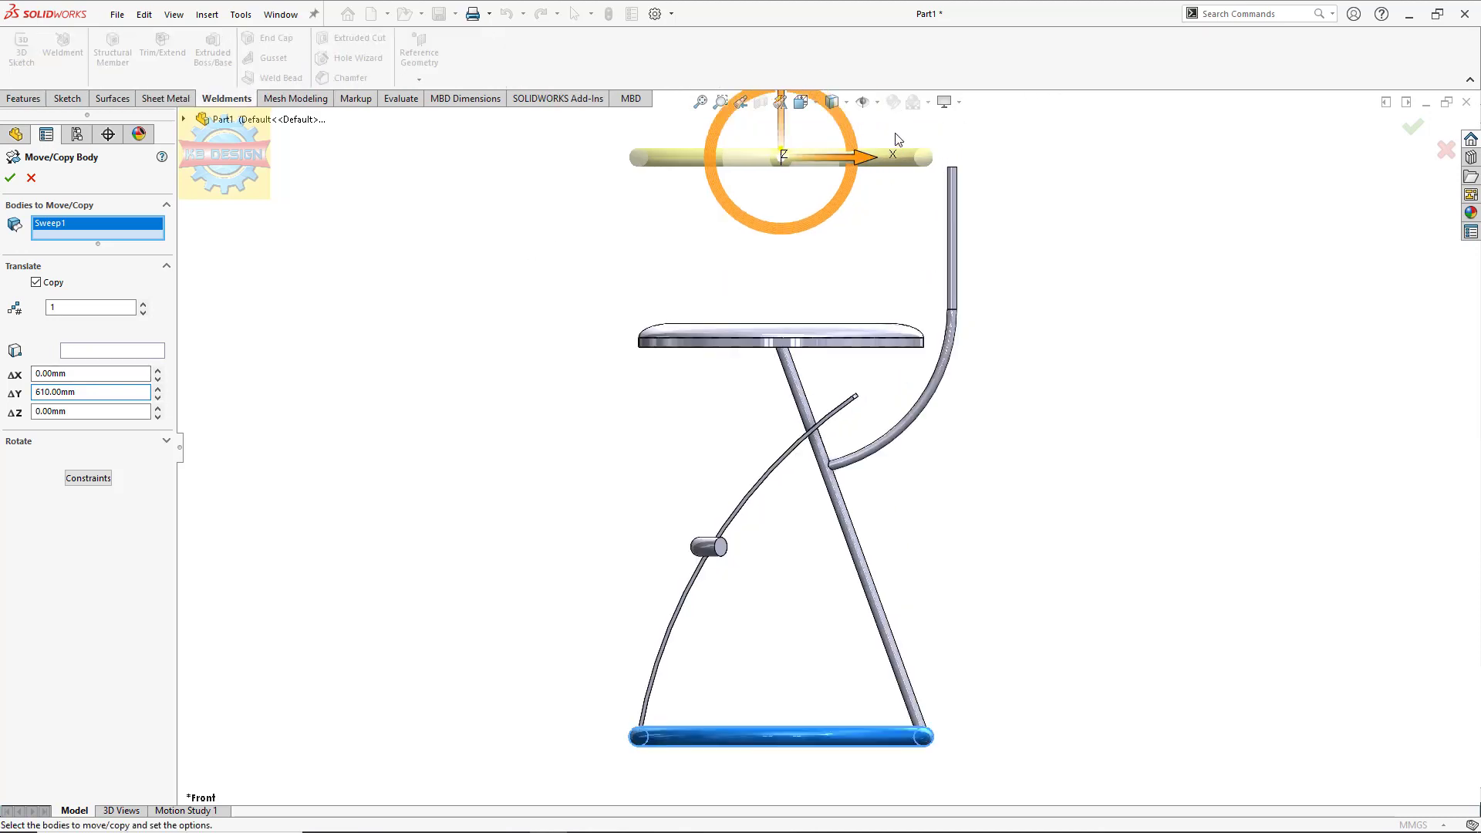
{"action": "scroll", "coordinate": [898, 139], "scroll_direction": "down", "scroll_amount": 3}
{"action": "scroll", "coordinate": [852, 219], "scroll_direction": "down", "scroll_amount": 2}
{"action": "left_click_drag", "start_coordinate": [93, 392], "coordinate": [3, 392]}
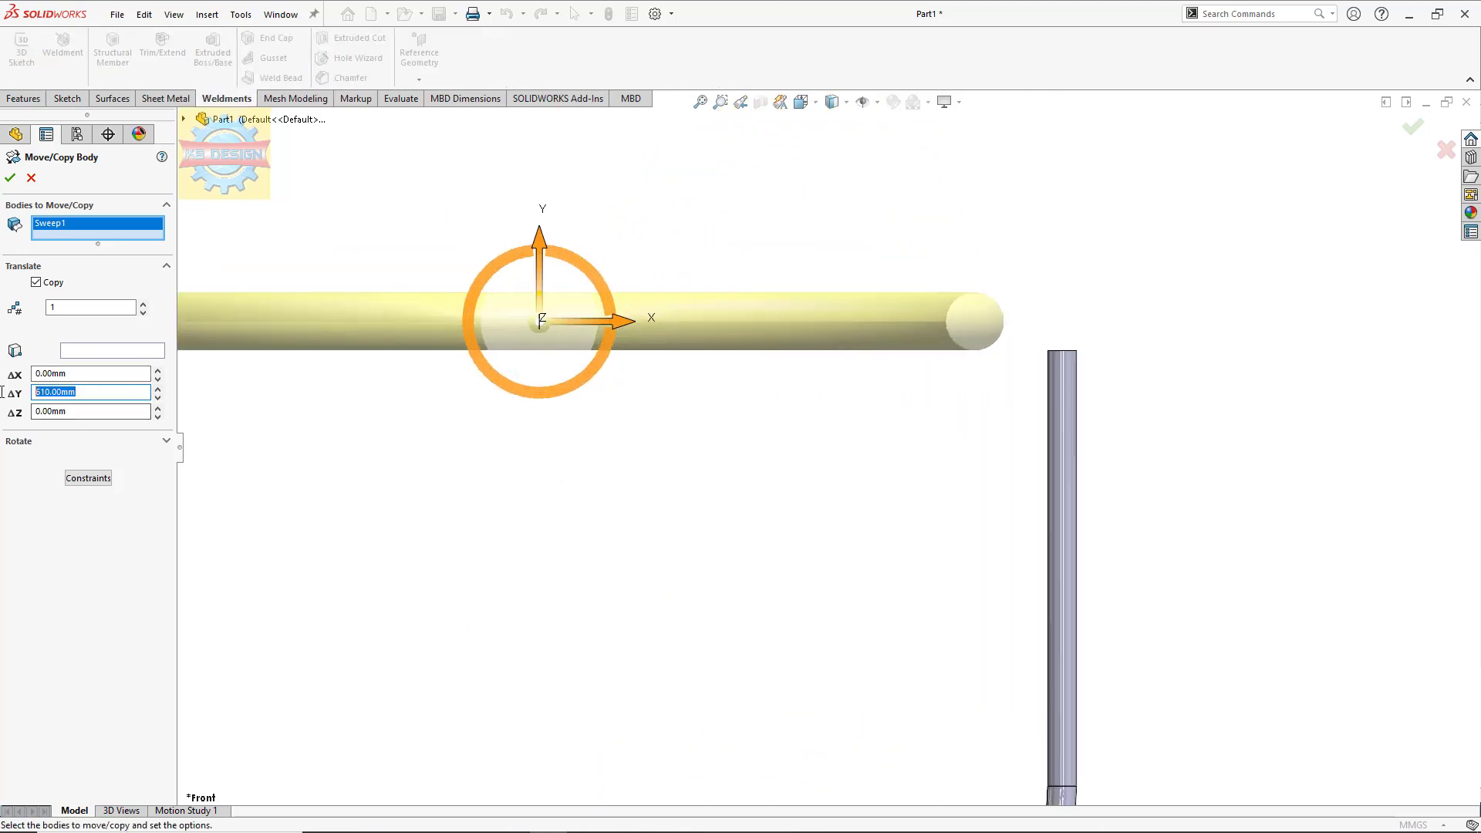
{"action": "type", "text": "605"}
{"action": "key", "text": "Return"}
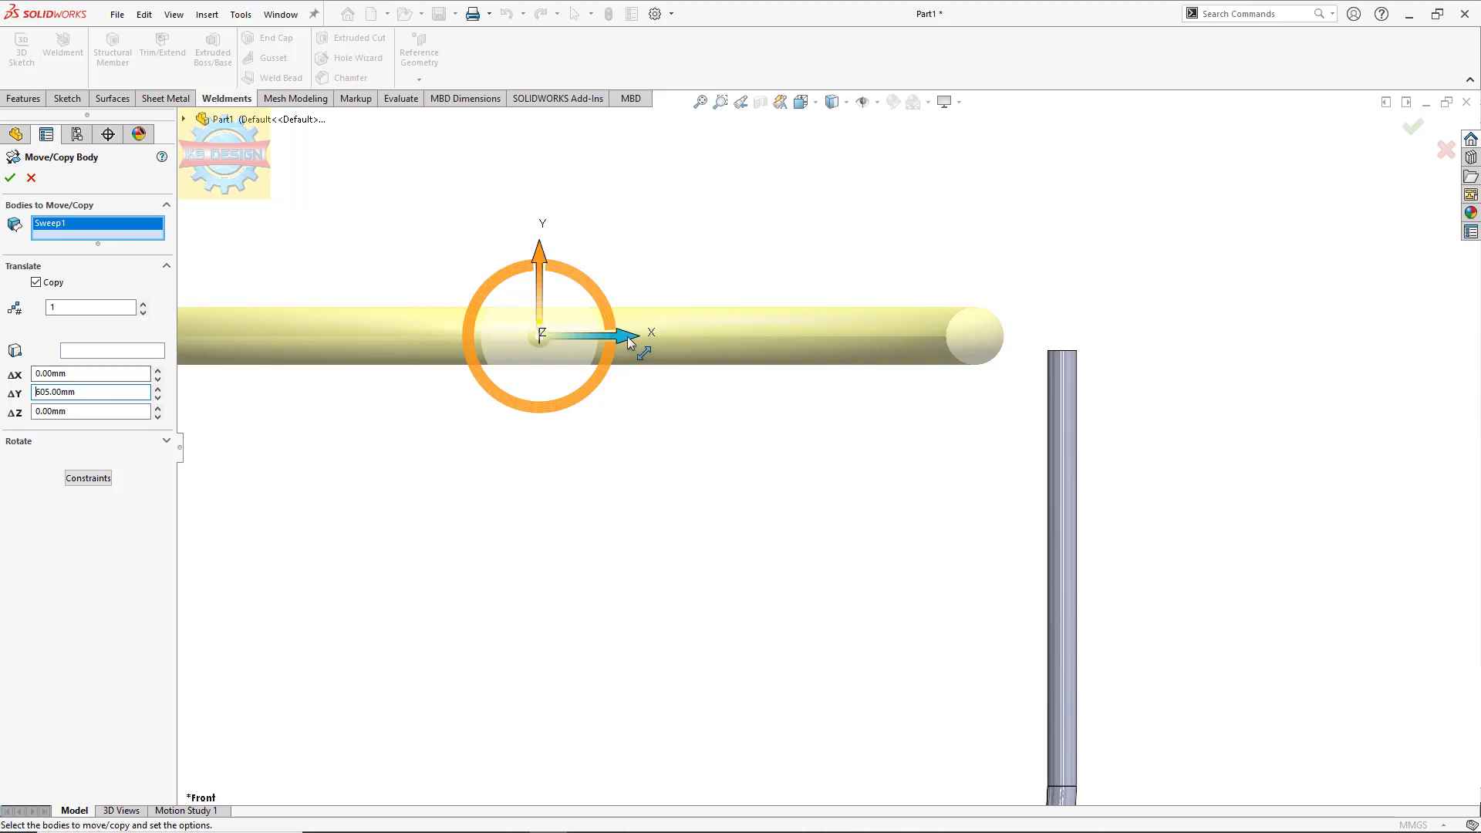
Step: Shift the ring copy 30 mm along X, confirm it, and view the stool isometrically
{"action": "left_click_drag", "start_coordinate": [628, 336], "coordinate": [708, 342]}
{"action": "double_click", "coordinate": [128, 374]}
{"action": "type", "text": "30"}
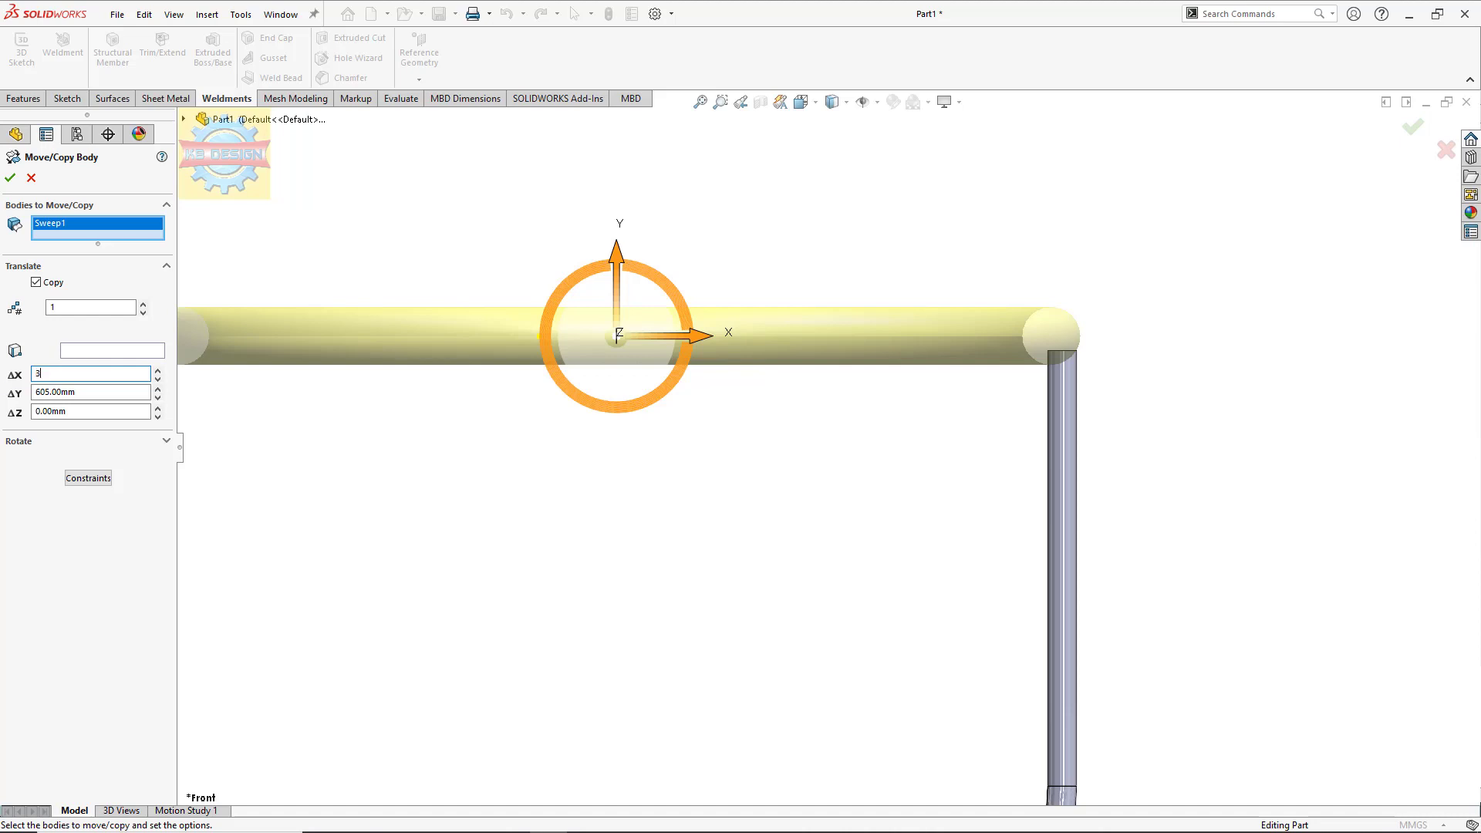
{"action": "key", "text": "Return"}
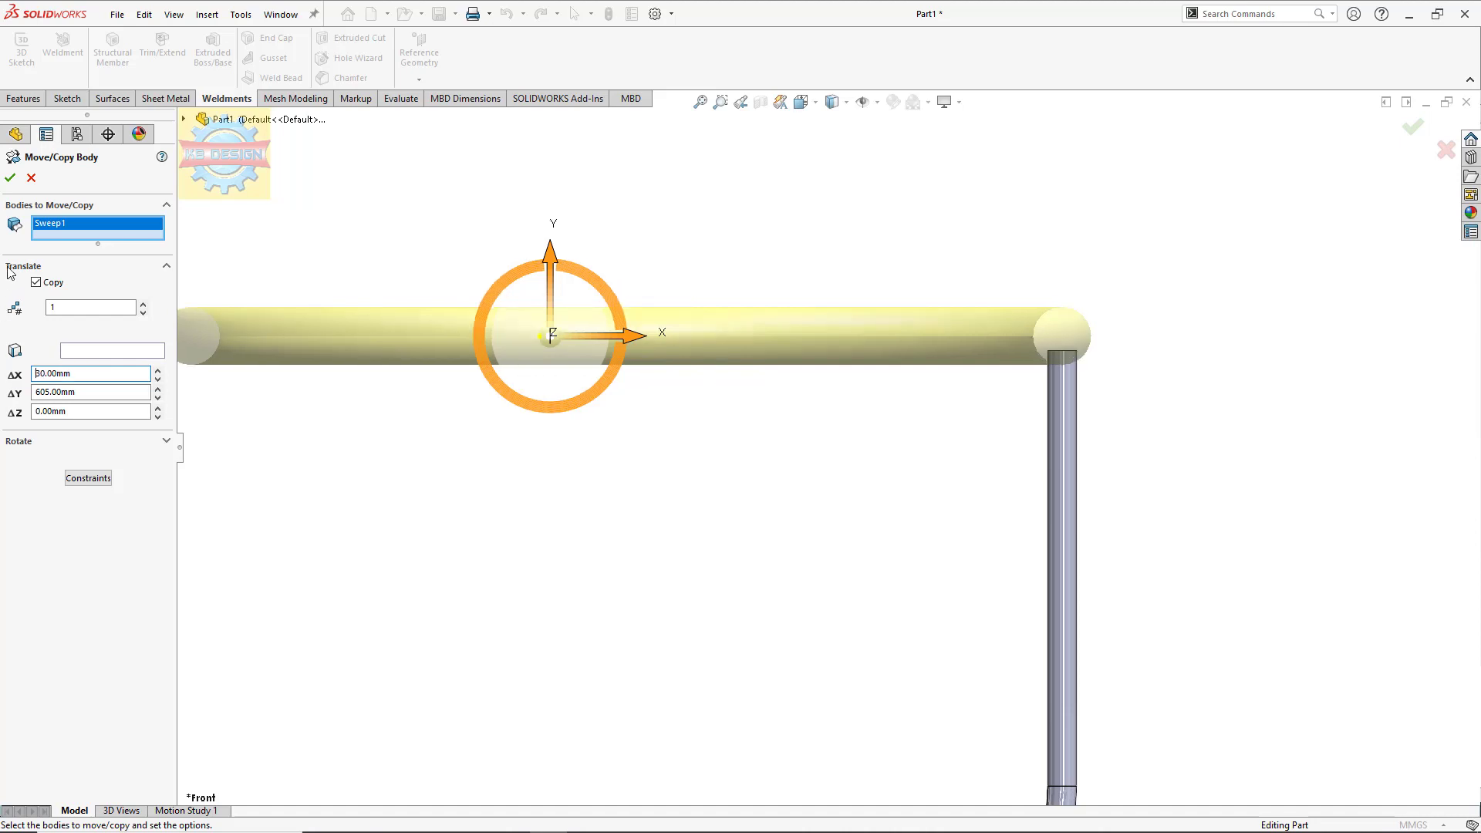
{"action": "left_click", "coordinate": [10, 177]}
{"action": "scroll", "coordinate": [540, 362], "scroll_direction": "up", "scroll_amount": 3}
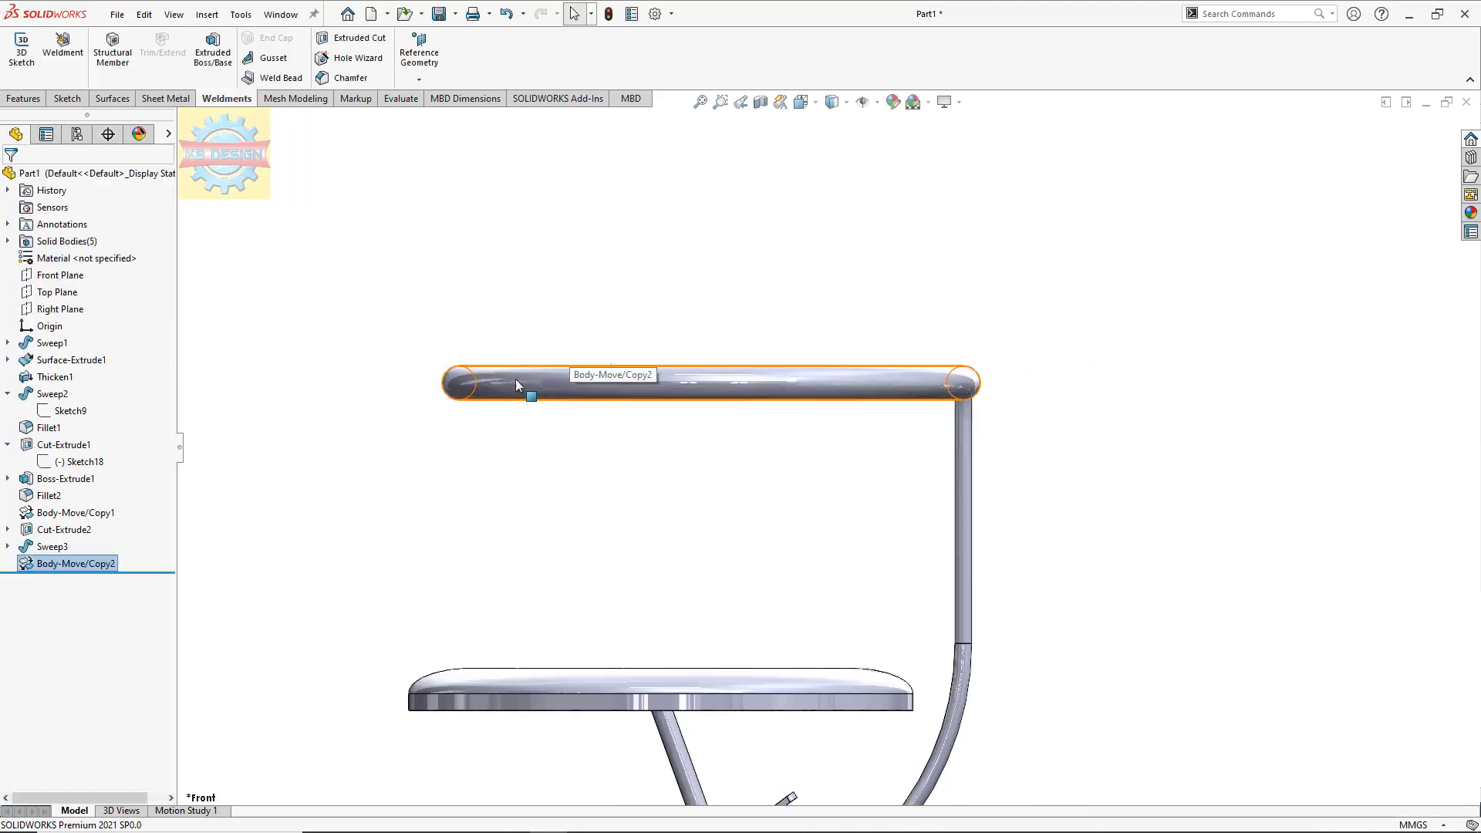
{"action": "scroll", "coordinate": [604, 532], "scroll_direction": "up", "scroll_amount": 3}
{"action": "key", "text": "ctrl+7"}
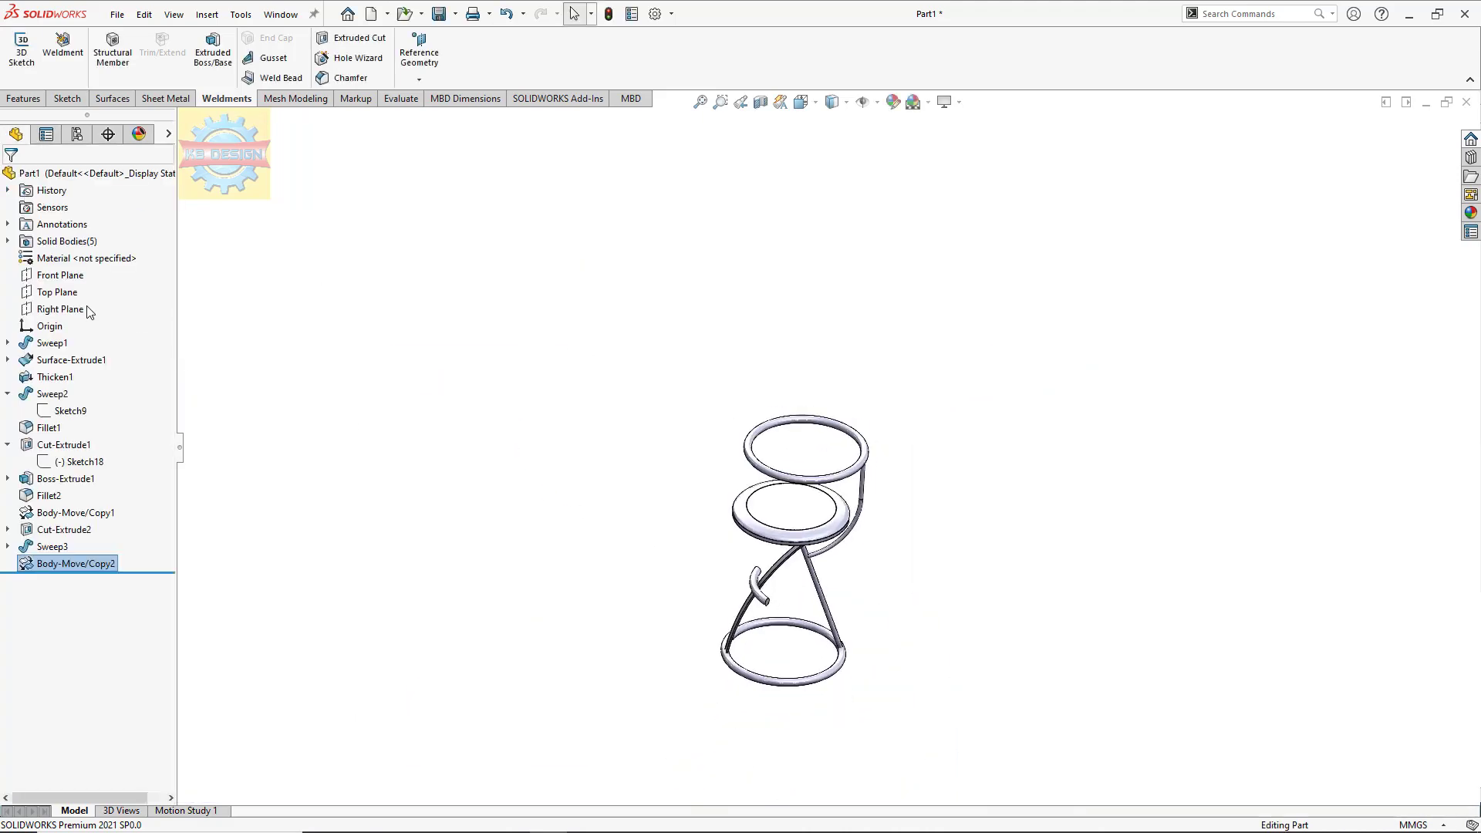
Step: Sketch a closed line outline around the rings on the Top Plane, starting with a horizontal line from the origin
{"action": "left_click", "coordinate": [57, 291]}
{"action": "left_click", "coordinate": [88, 269]}
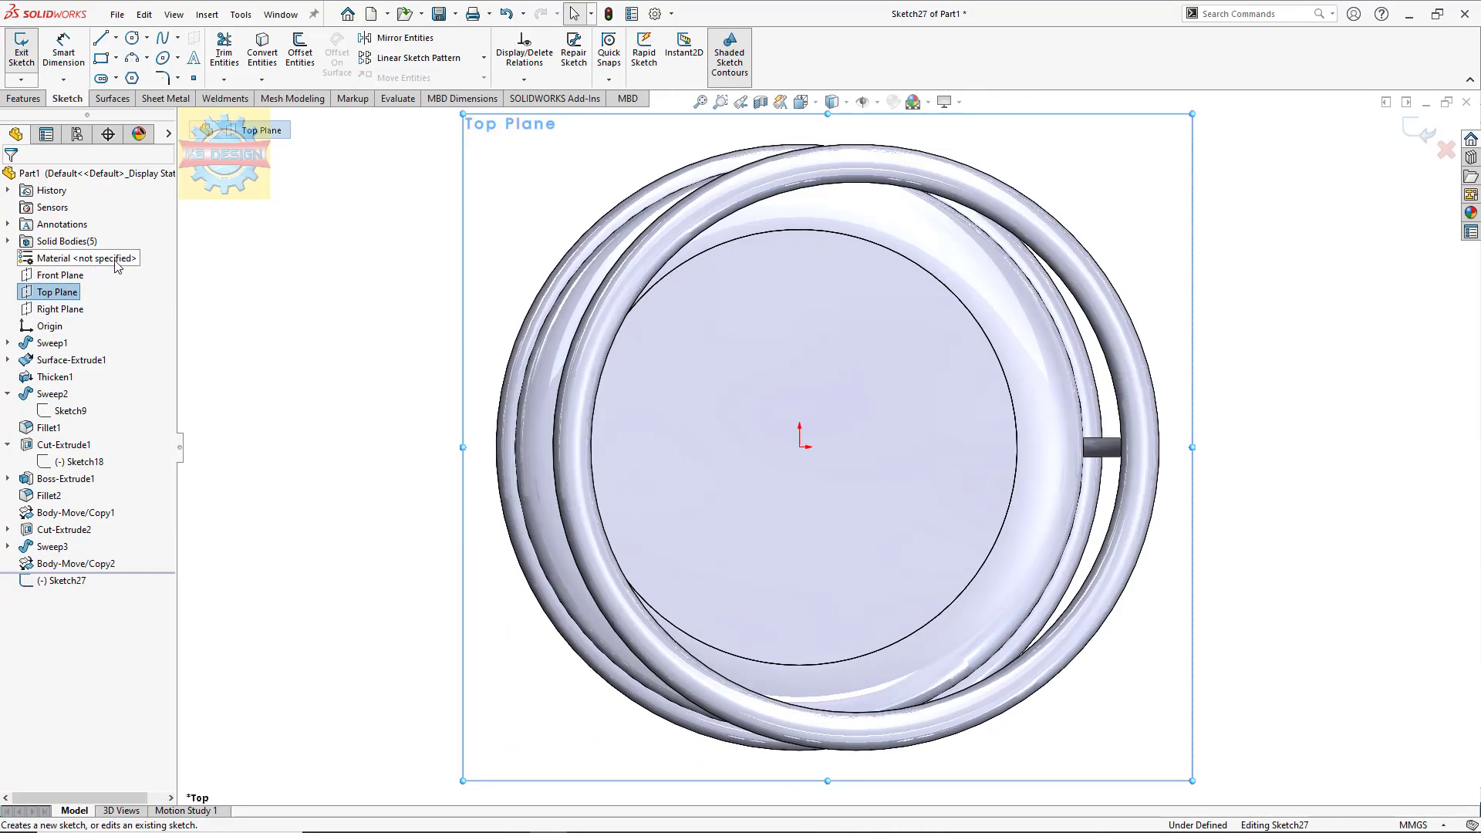
{"action": "left_click", "coordinate": [100, 38]}
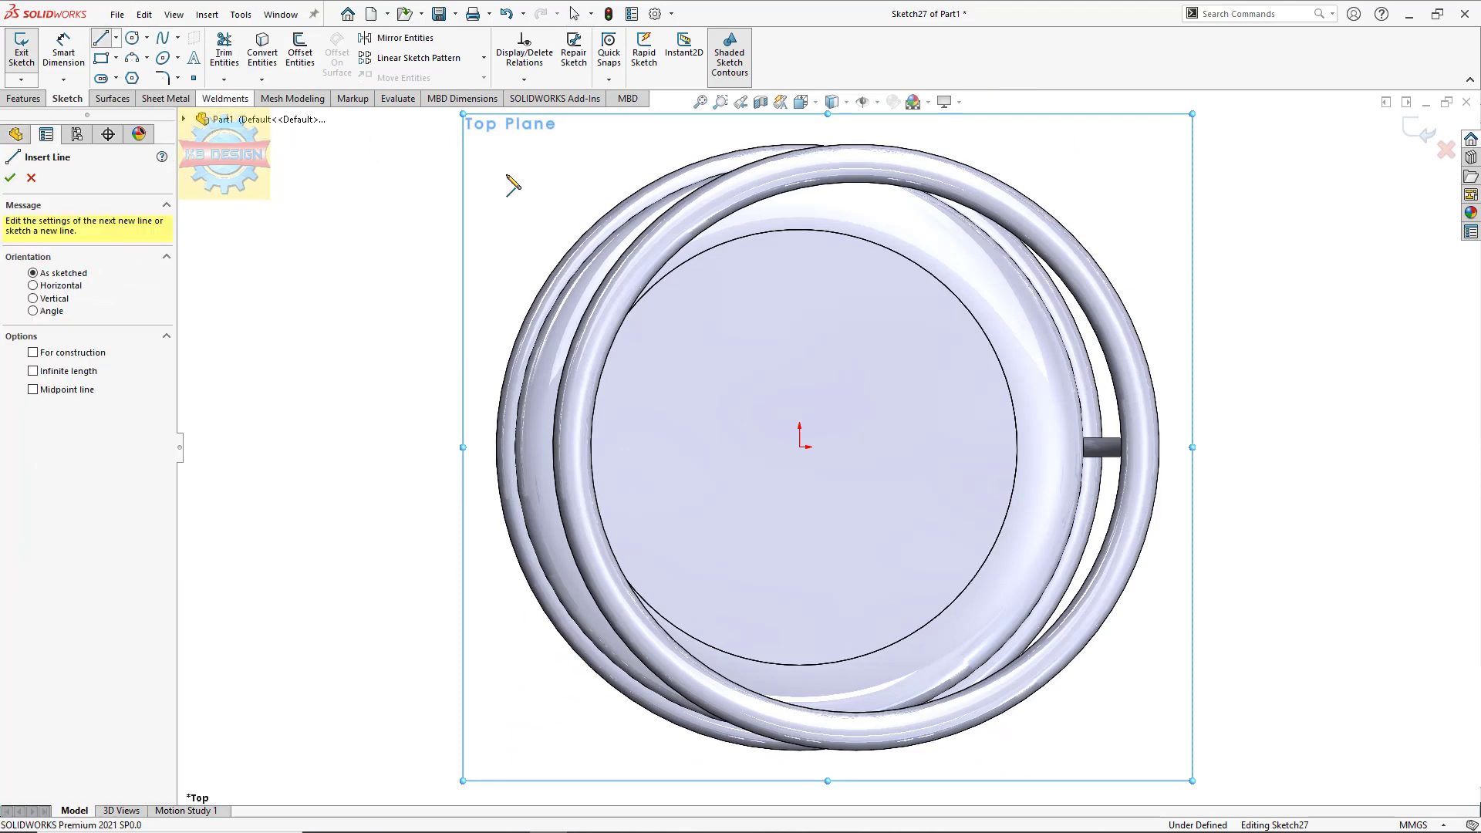
{"action": "left_click", "coordinate": [801, 447]}
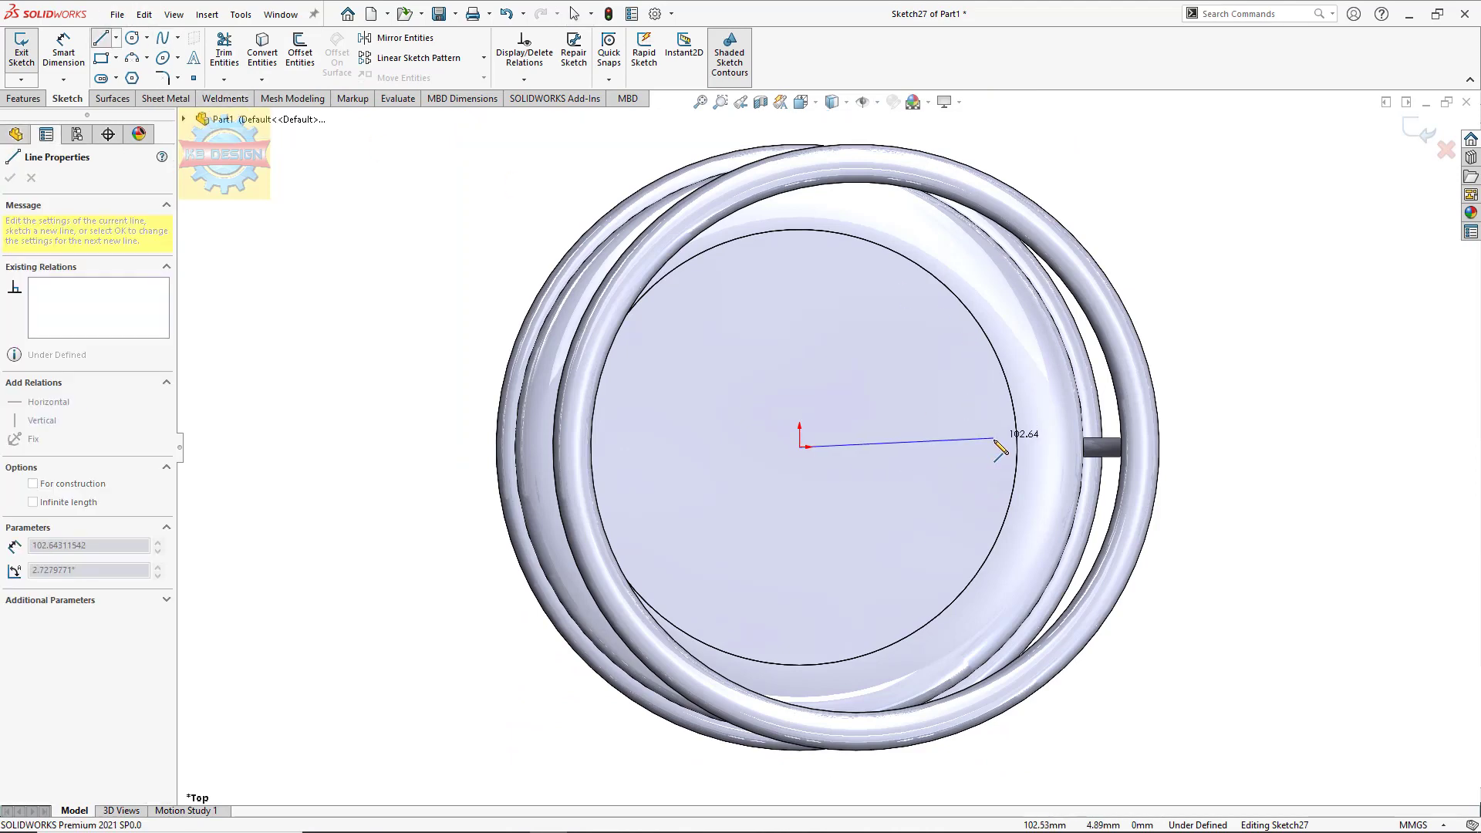
{"action": "left_click", "coordinate": [1006, 447]}
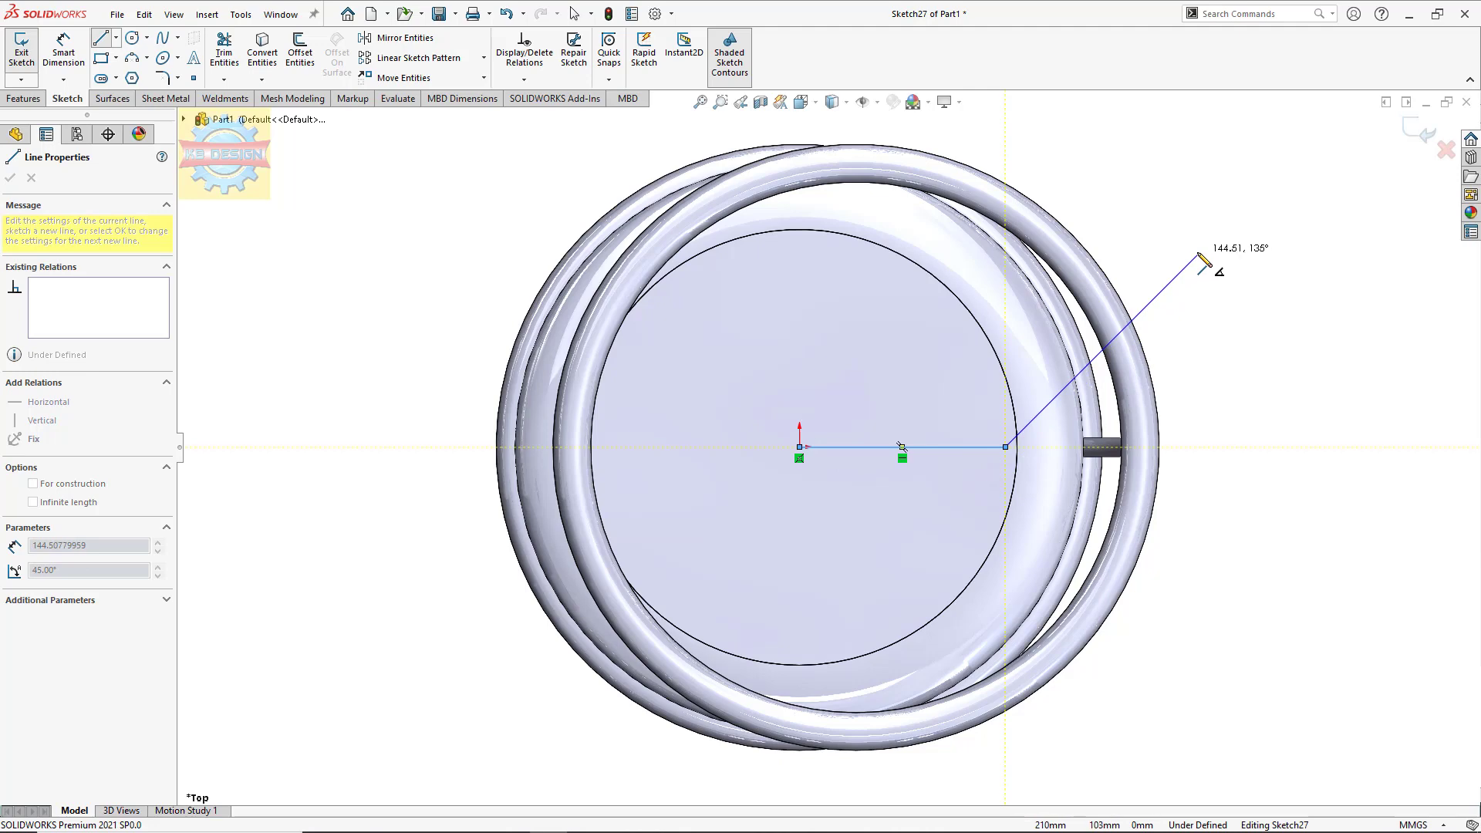
{"action": "scroll", "coordinate": [1167, 230], "scroll_direction": "up", "scroll_amount": 2}
{"action": "left_click", "coordinate": [1086, 312]}
{"action": "left_click", "coordinate": [913, 179]}
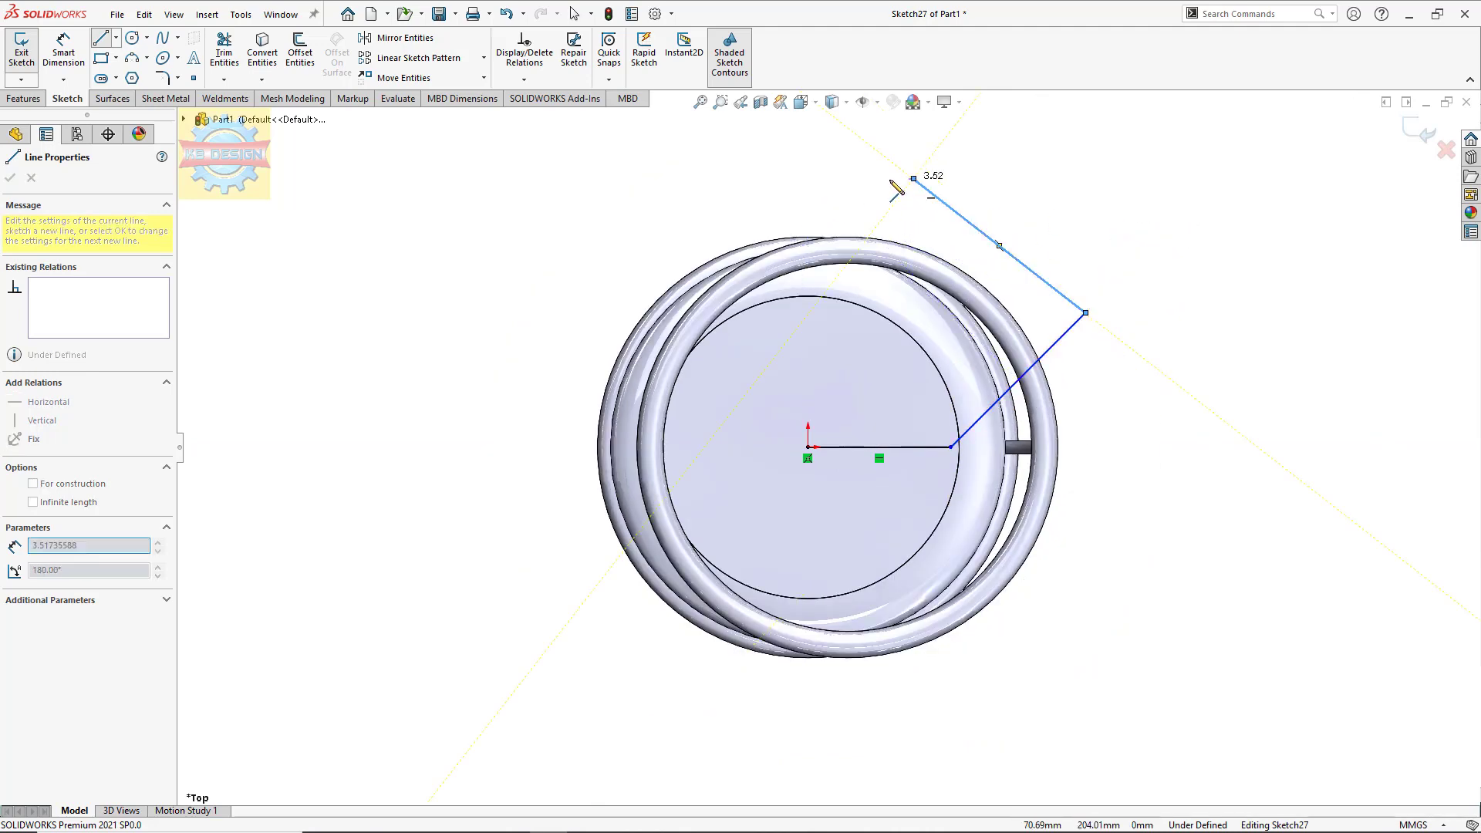
{"action": "left_click", "coordinate": [498, 258]}
{"action": "left_click", "coordinate": [525, 655]}
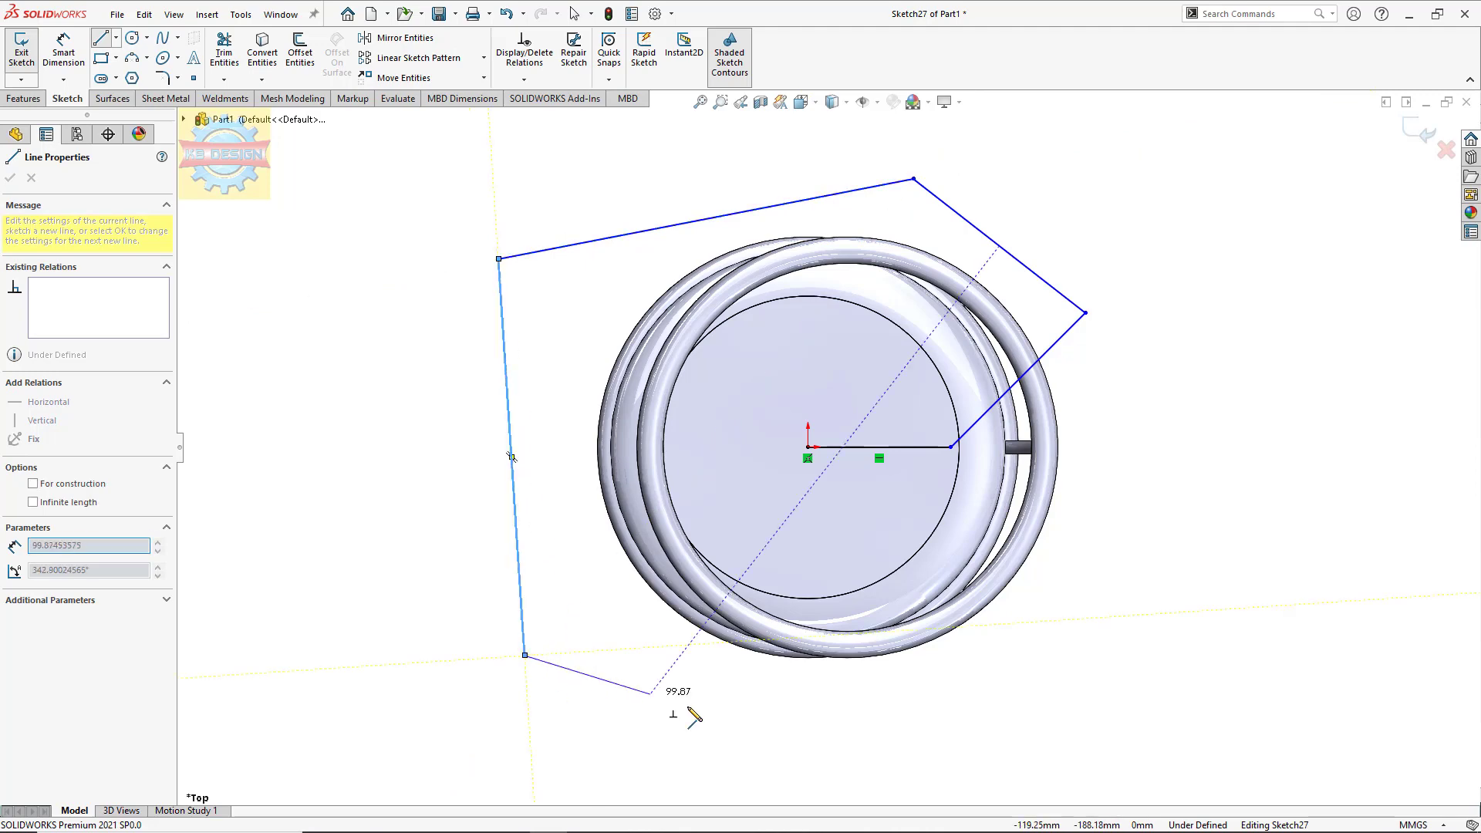
{"action": "left_click", "coordinate": [913, 751]}
{"action": "left_click", "coordinate": [1161, 628]}
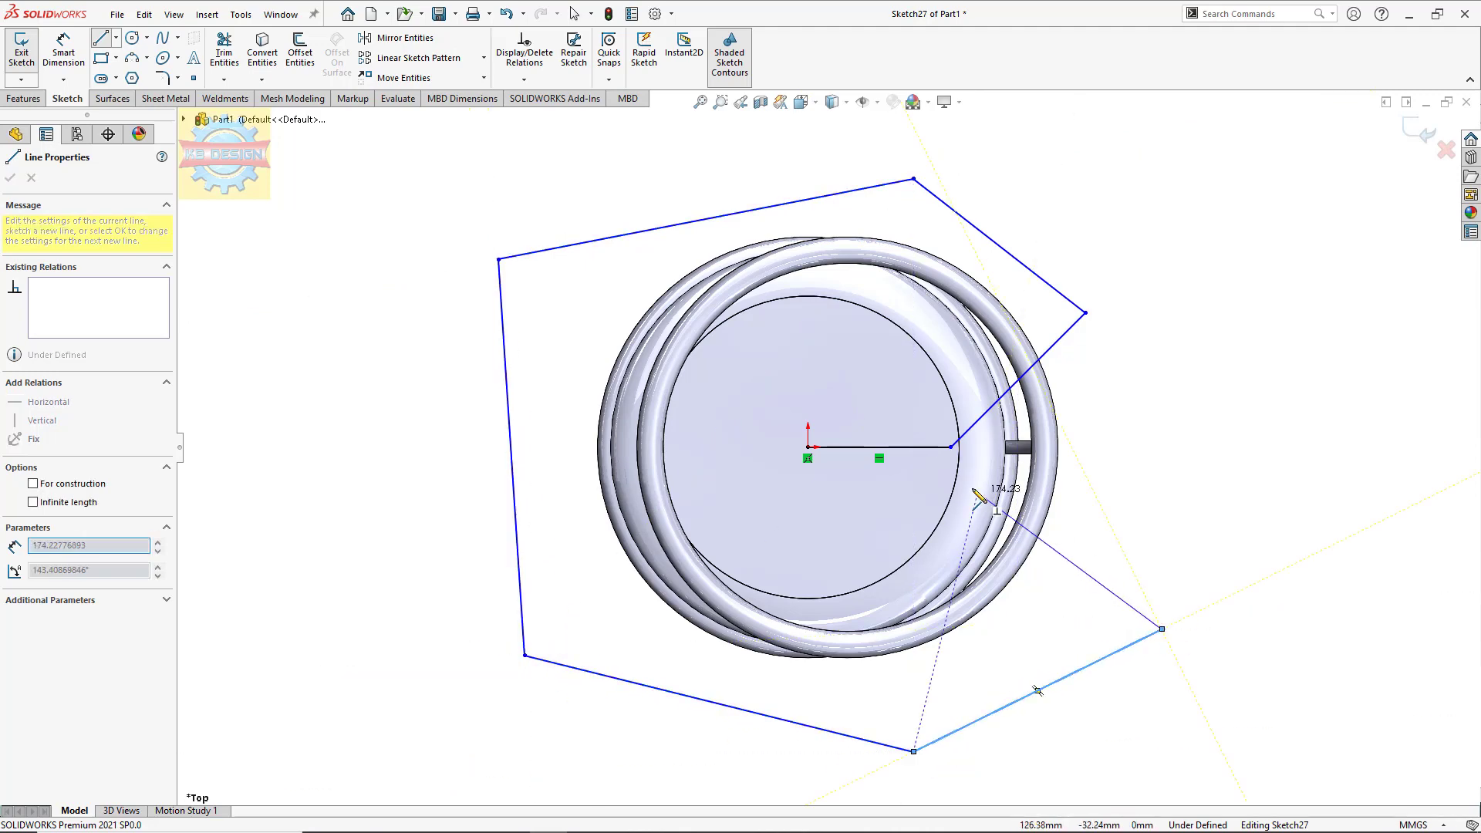
{"action": "left_click", "coordinate": [951, 446]}
{"action": "key", "text": "Escape"}
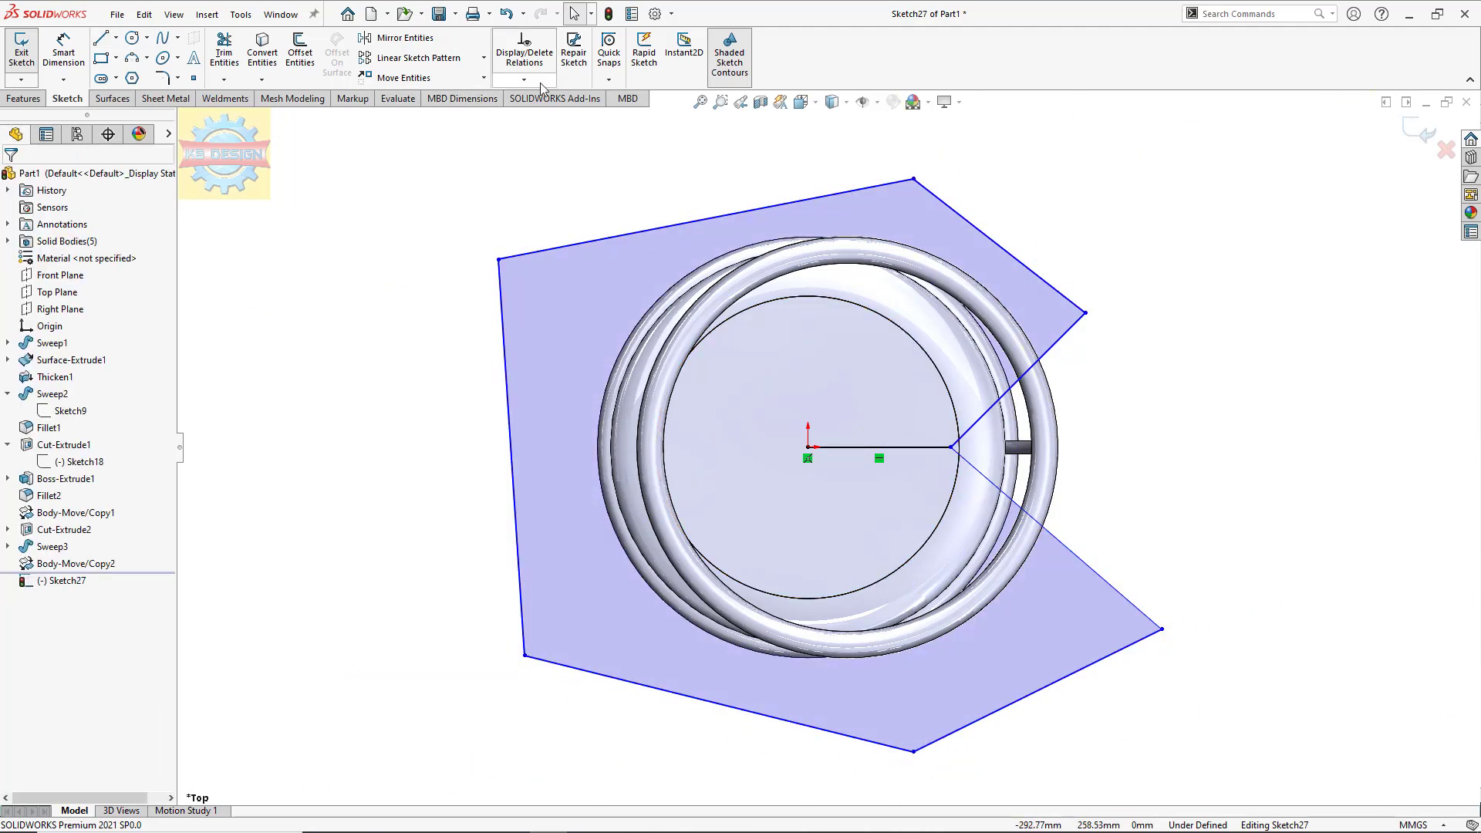
Step: Add a geometric relation between both diagonal lines and the horizontal line
{"action": "left_click", "coordinate": [523, 79]}
{"action": "left_click", "coordinate": [541, 116]}
{"action": "left_click", "coordinate": [968, 446]}
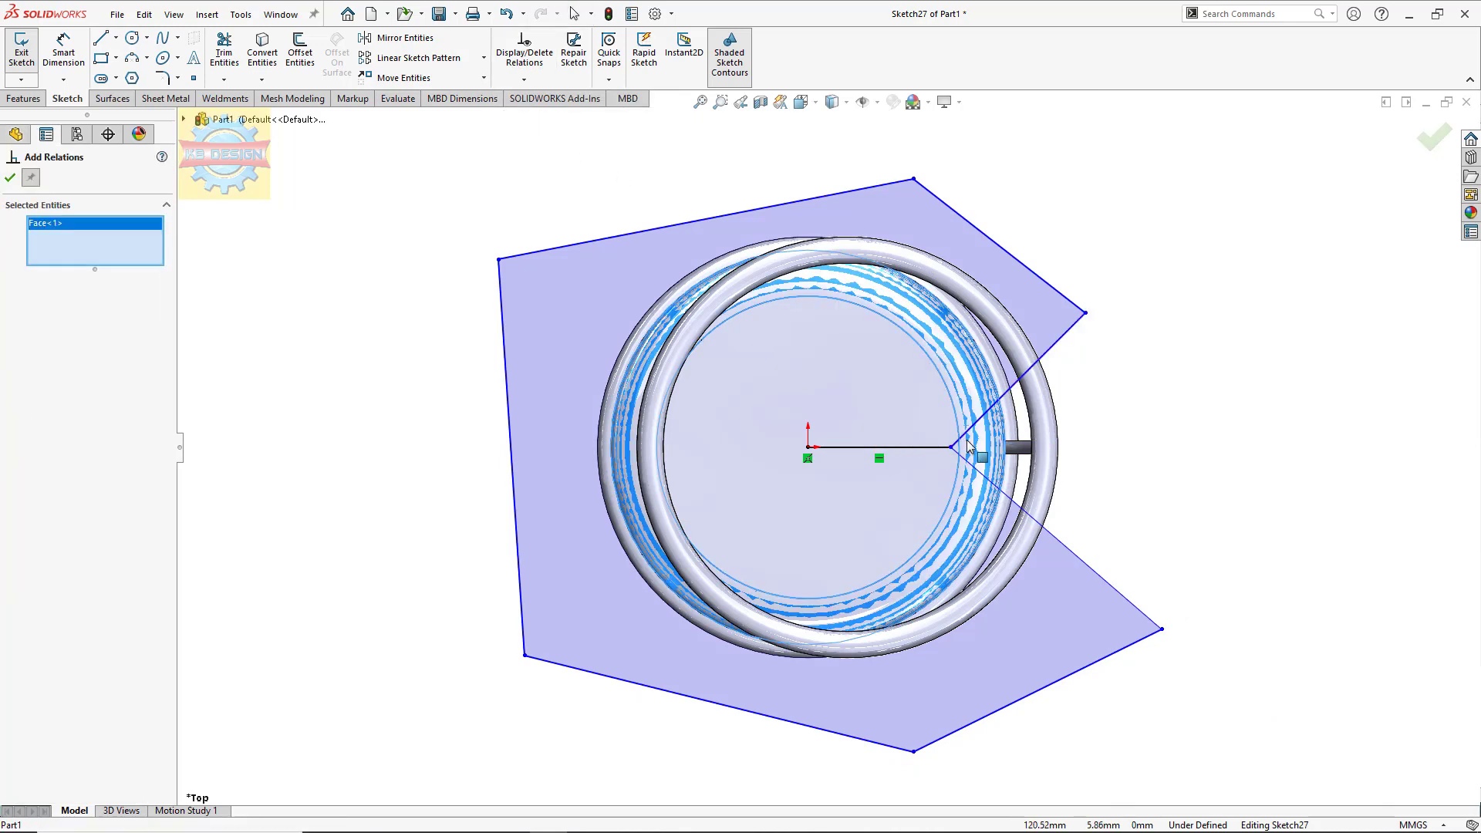
{"action": "right_click", "coordinate": [108, 223]}
{"action": "left_click", "coordinate": [143, 231]}
{"action": "left_click", "coordinate": [971, 437]}
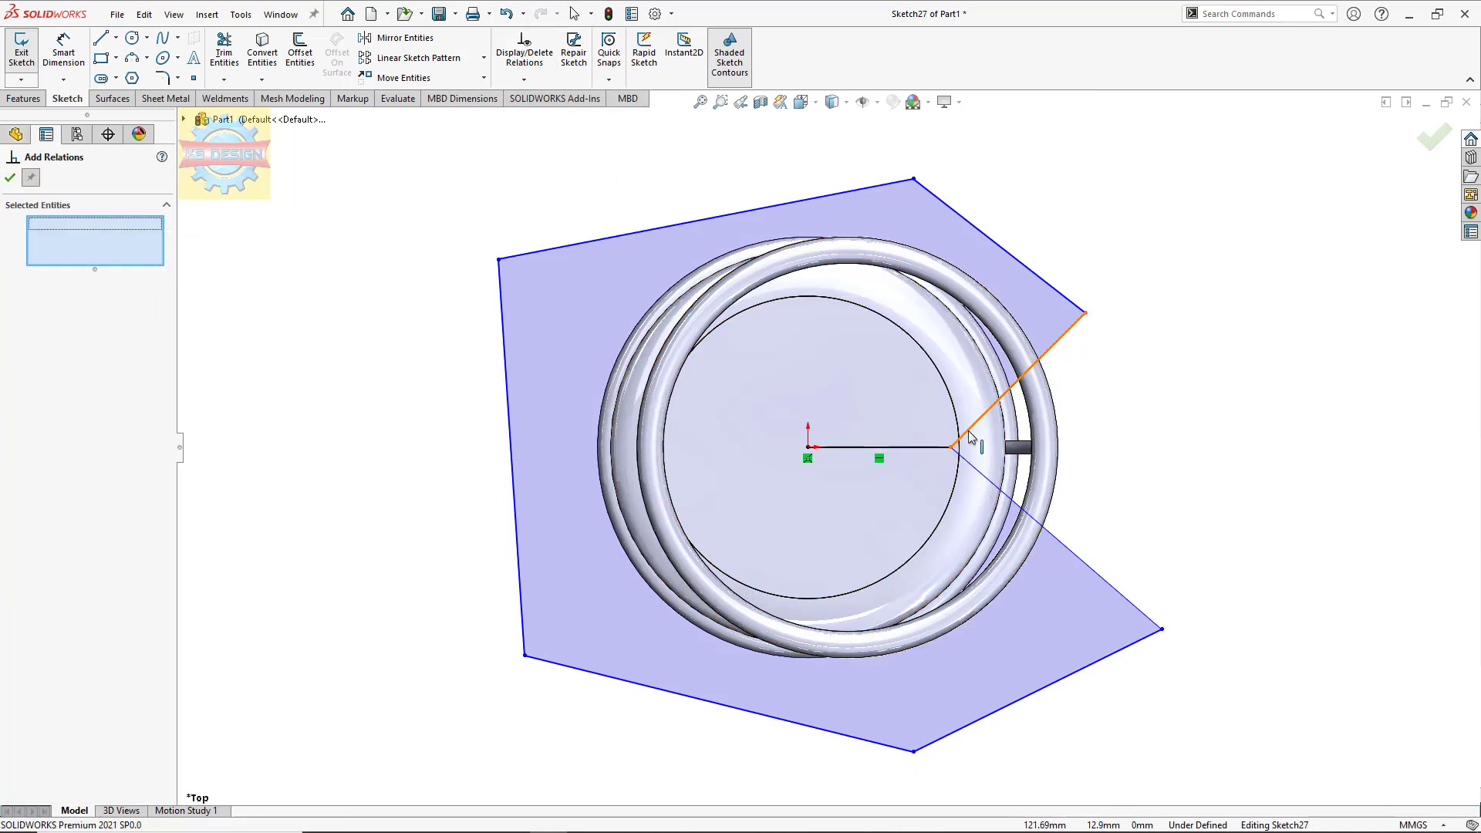
{"action": "left_click", "coordinate": [1025, 511]}
{"action": "left_click", "coordinate": [922, 448]}
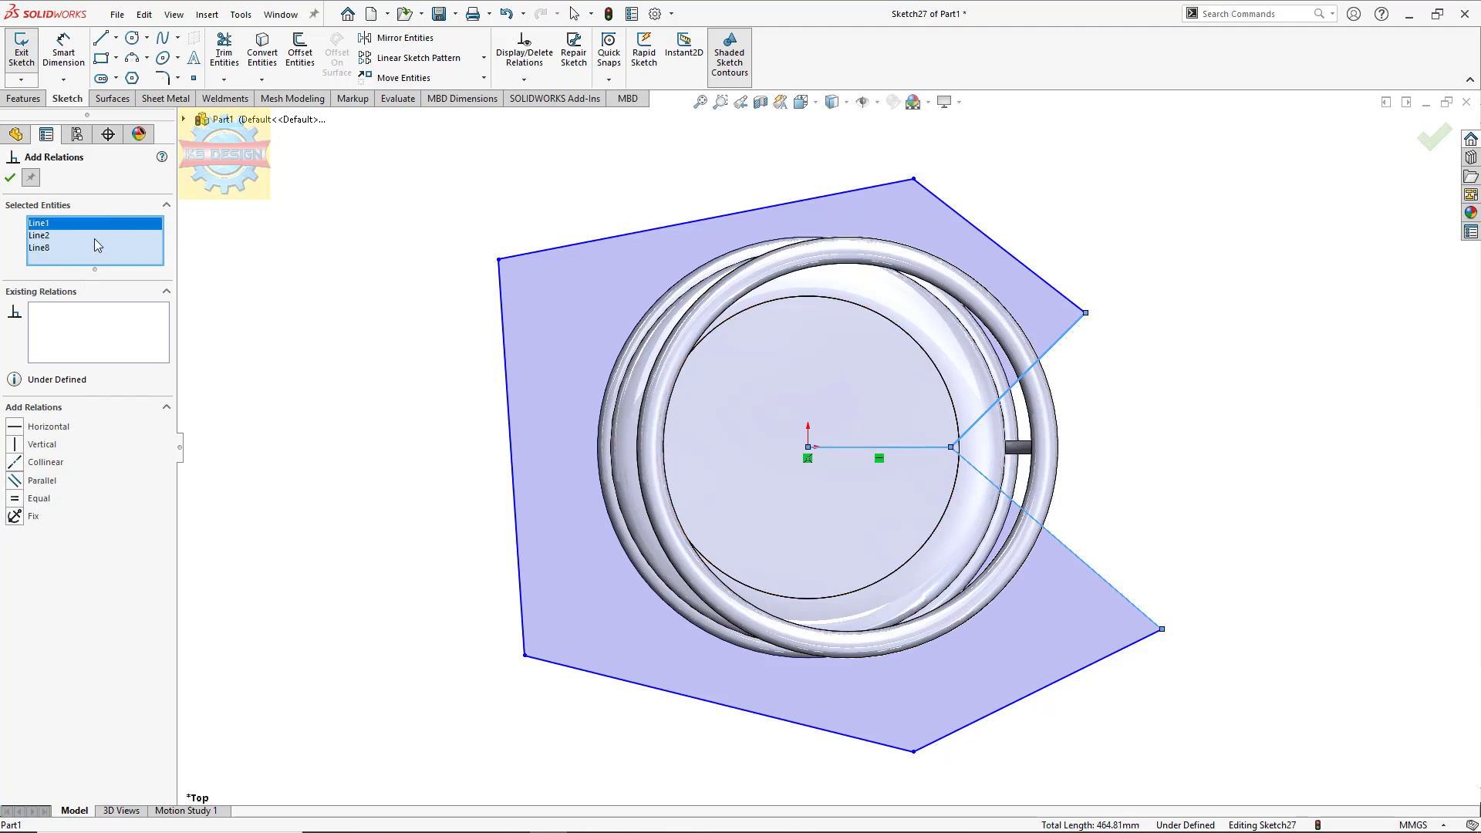
{"action": "key", "text": "Escape"}
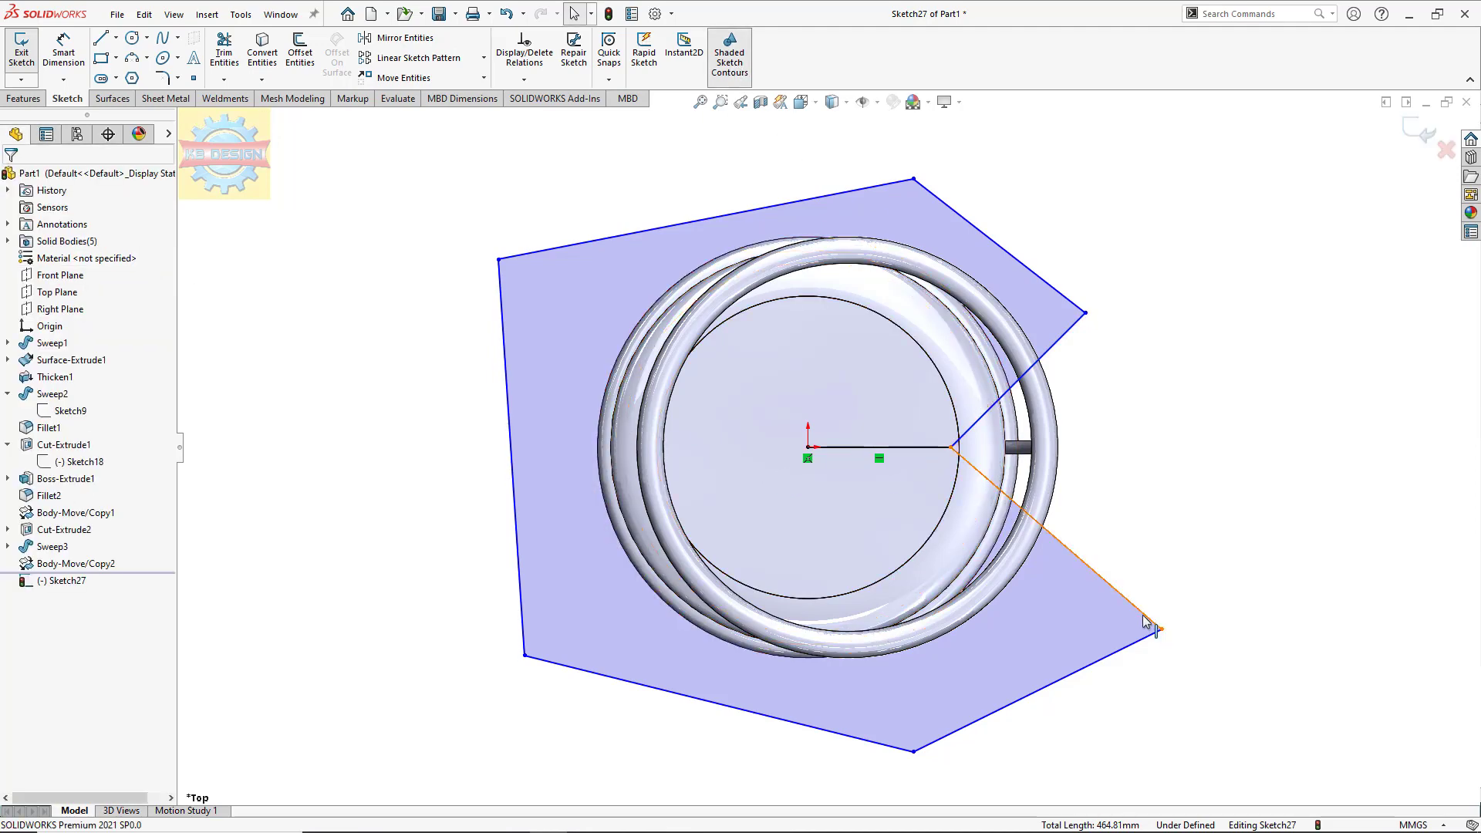
Step: Dimension the upper and lower diagonals at 45° from the horizontal line
{"action": "left_click", "coordinate": [63, 50]}
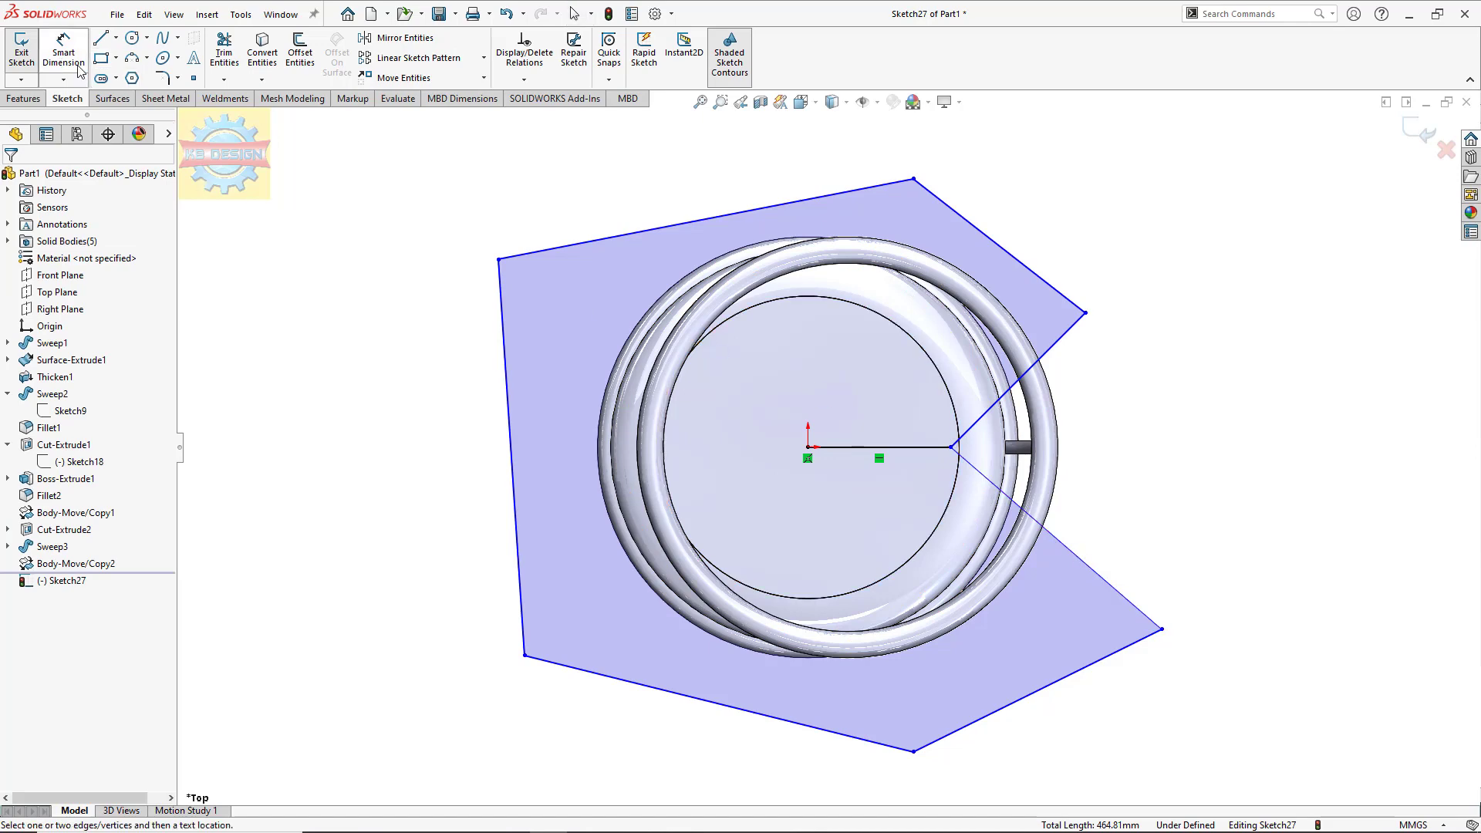
{"action": "left_click", "coordinate": [914, 446]}
{"action": "left_click", "coordinate": [991, 407]}
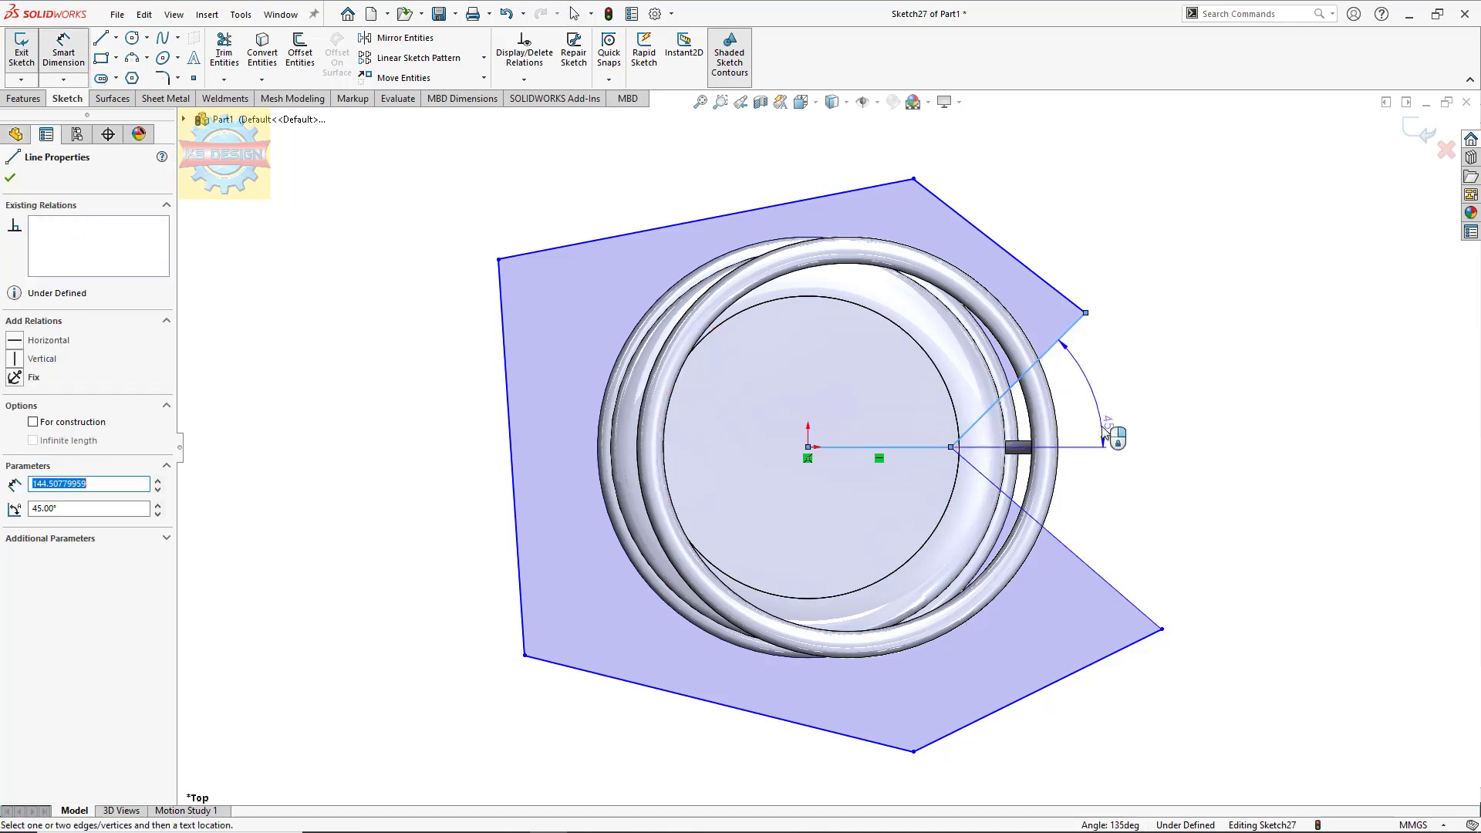
{"action": "left_click", "coordinate": [1107, 423]}
{"action": "left_click", "coordinate": [1037, 405]}
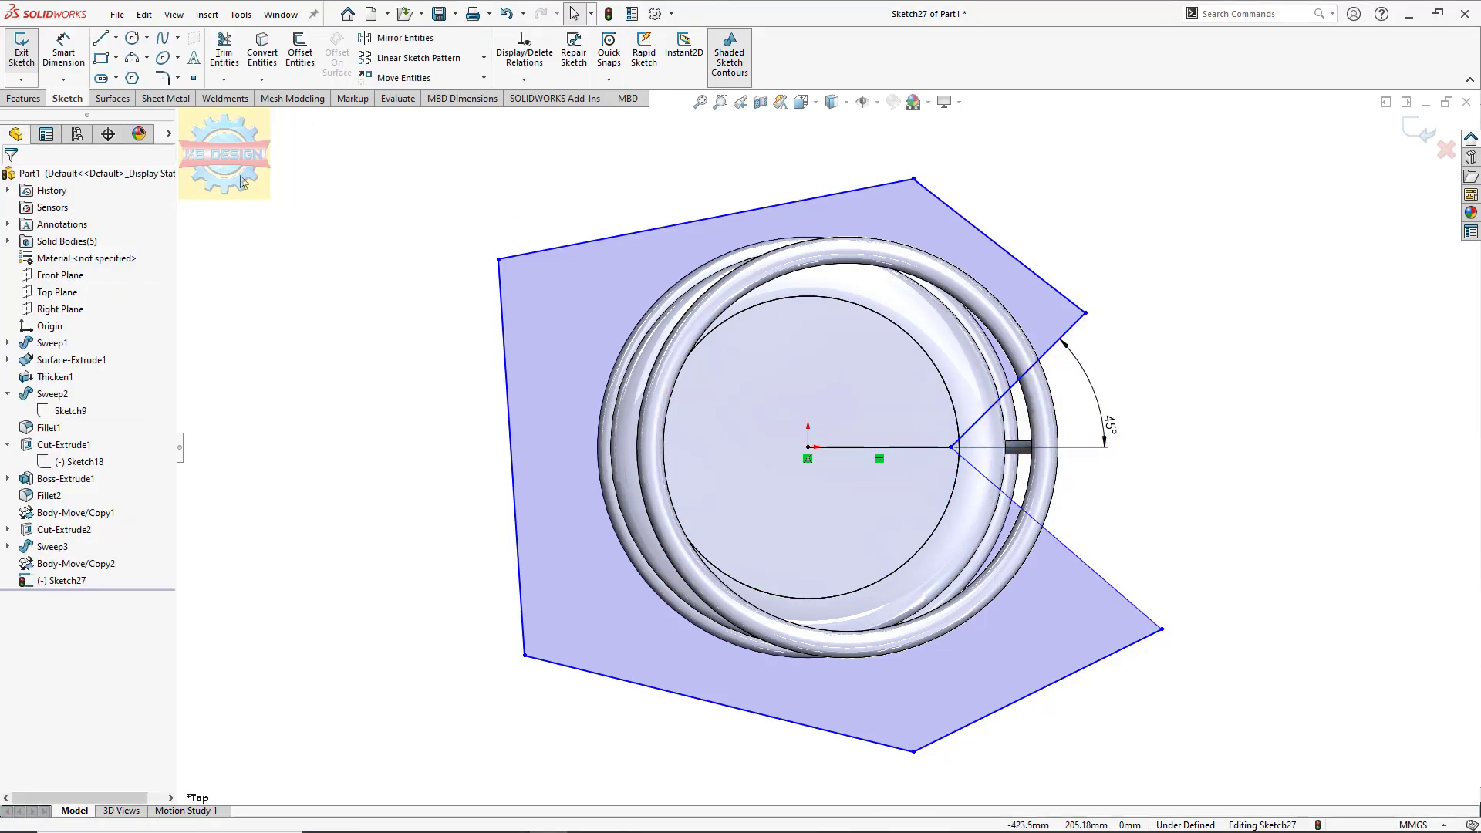
{"action": "left_click", "coordinate": [1037, 501]}
{"action": "left_click", "coordinate": [930, 447]}
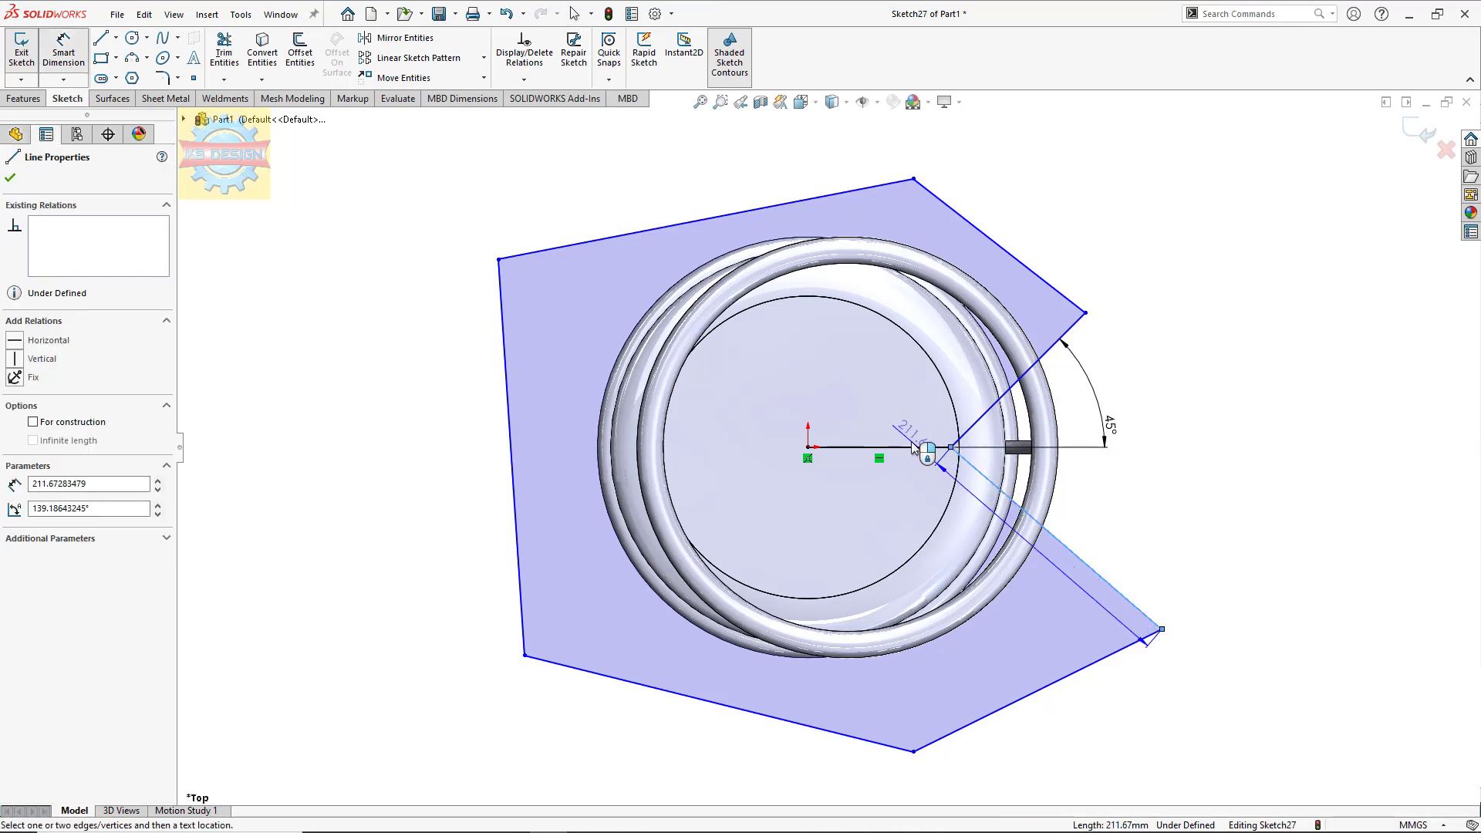
{"action": "left_click", "coordinate": [1124, 509]}
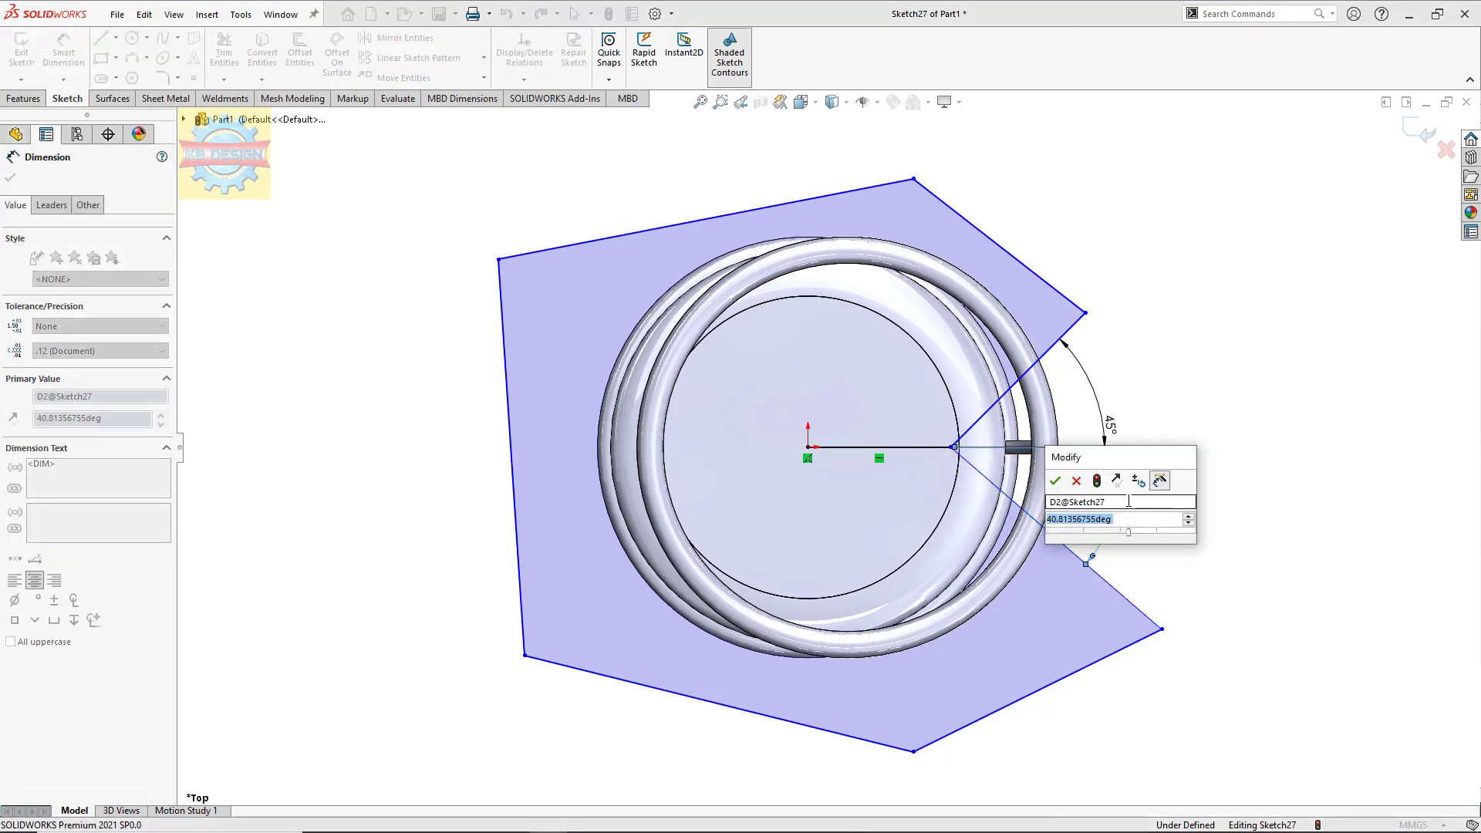
{"action": "type", "text": "45"}
{"action": "key", "text": "Return"}
{"action": "key", "text": "Escape"}
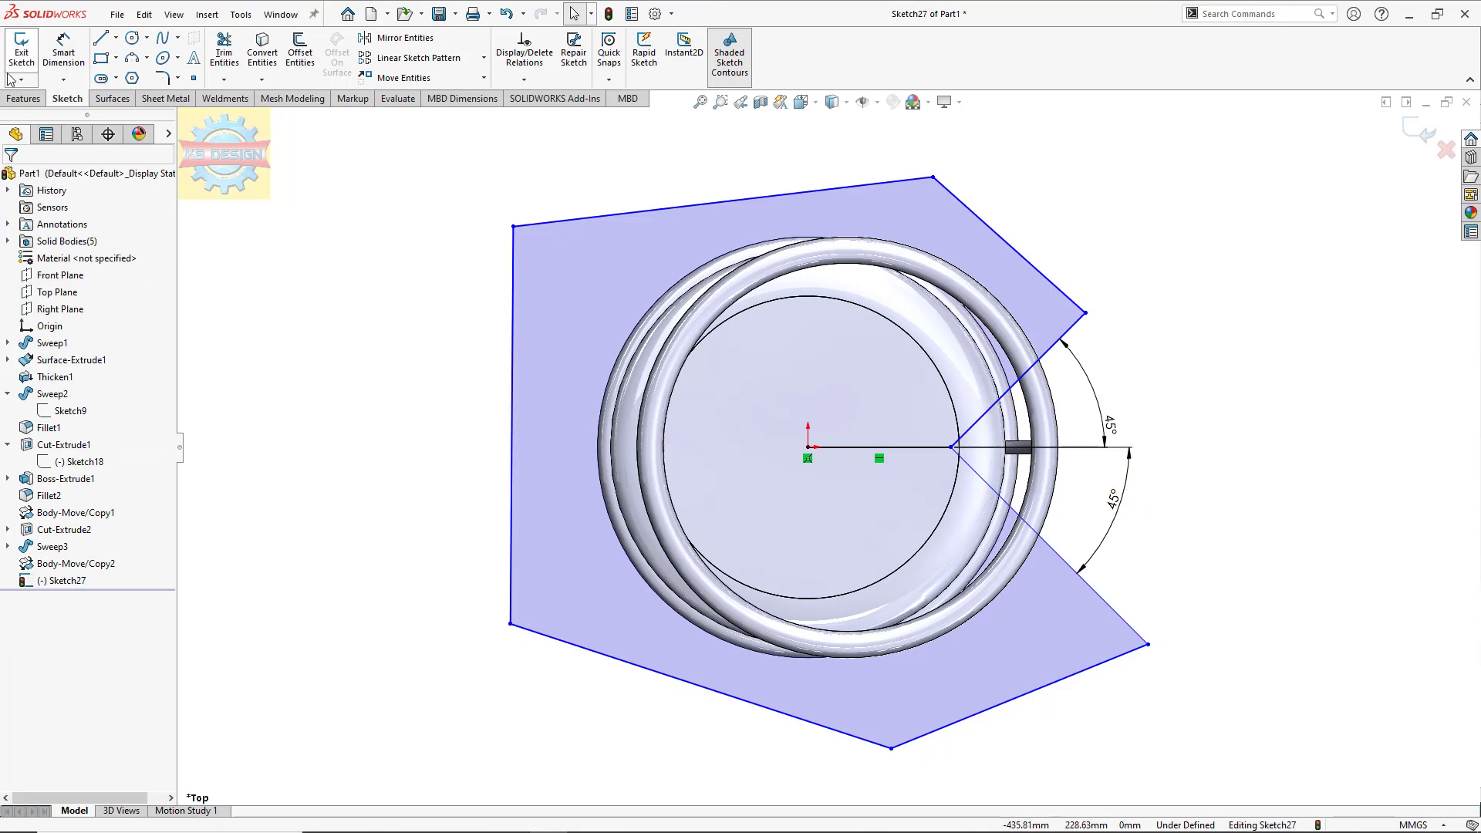
{"action": "left_click", "coordinate": [24, 98]}
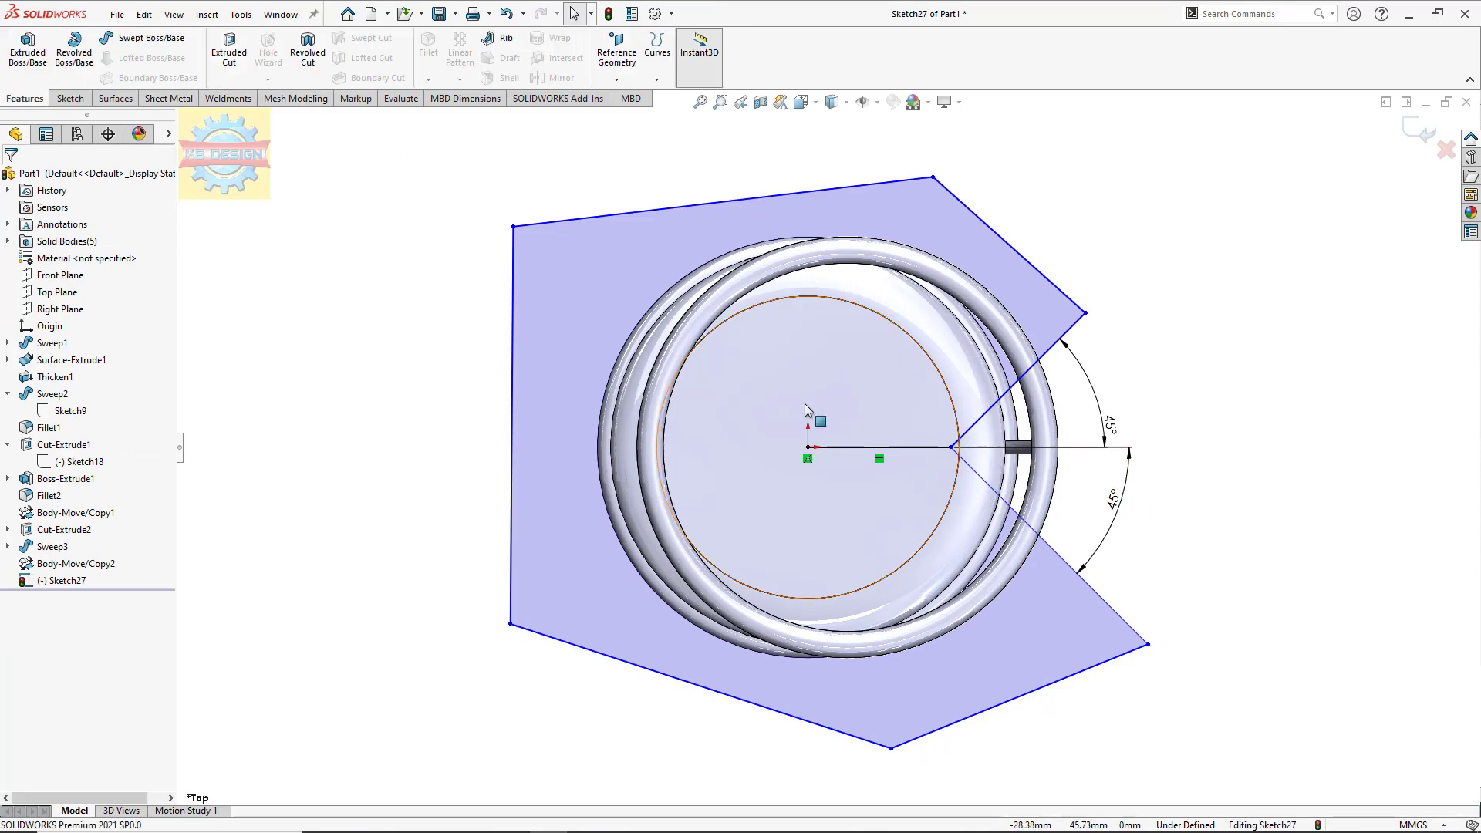
Step: Convert the horizontal sketch line to construction geometry
{"action": "left_click", "coordinate": [879, 446]}
{"action": "left_click", "coordinate": [81, 422]}
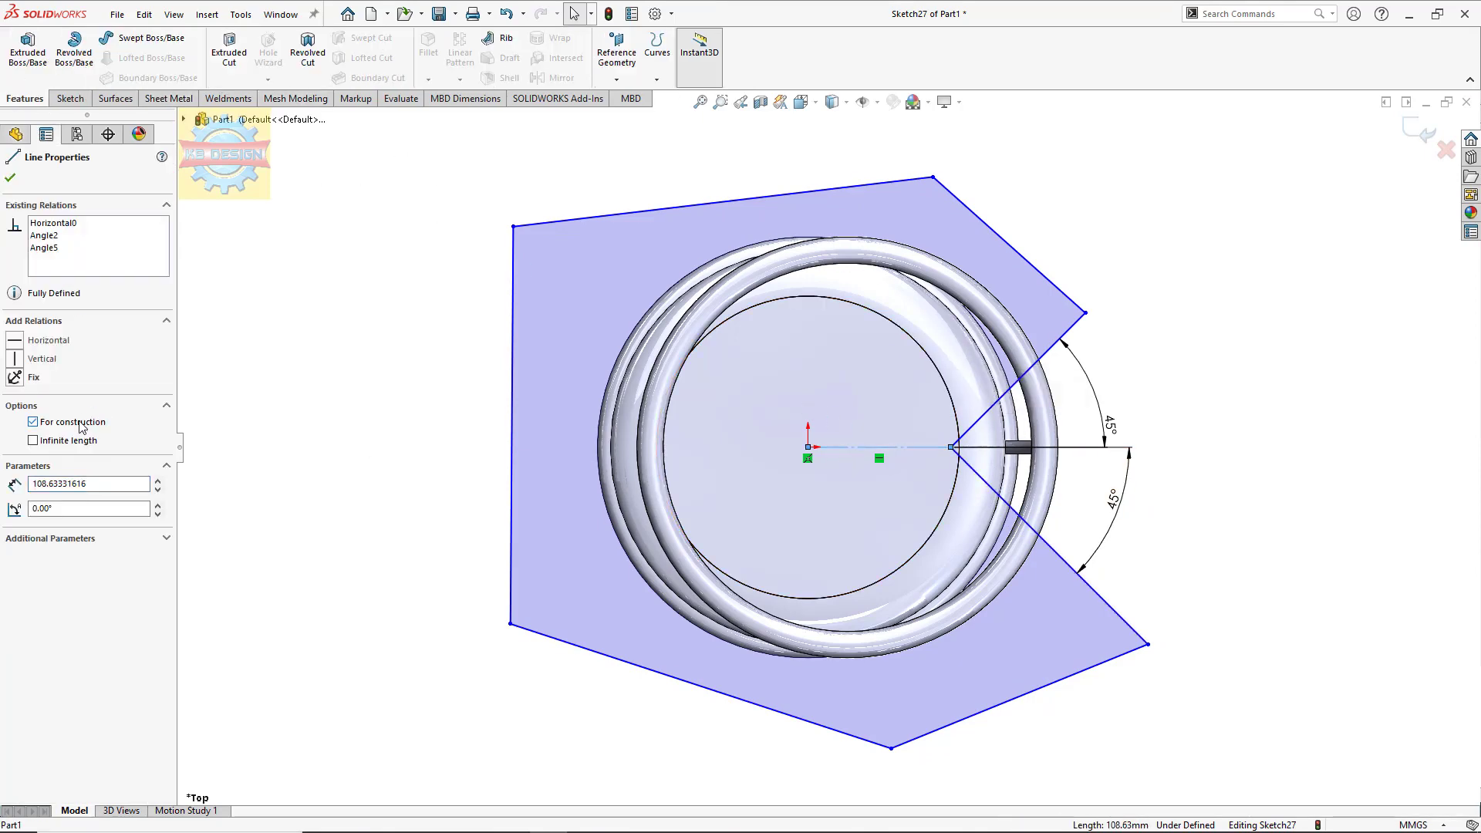
{"action": "left_click", "coordinate": [10, 177]}
Step: Extrude-cut Through All - Both directions, affecting only the top ring body
{"action": "left_click", "coordinate": [229, 51]}
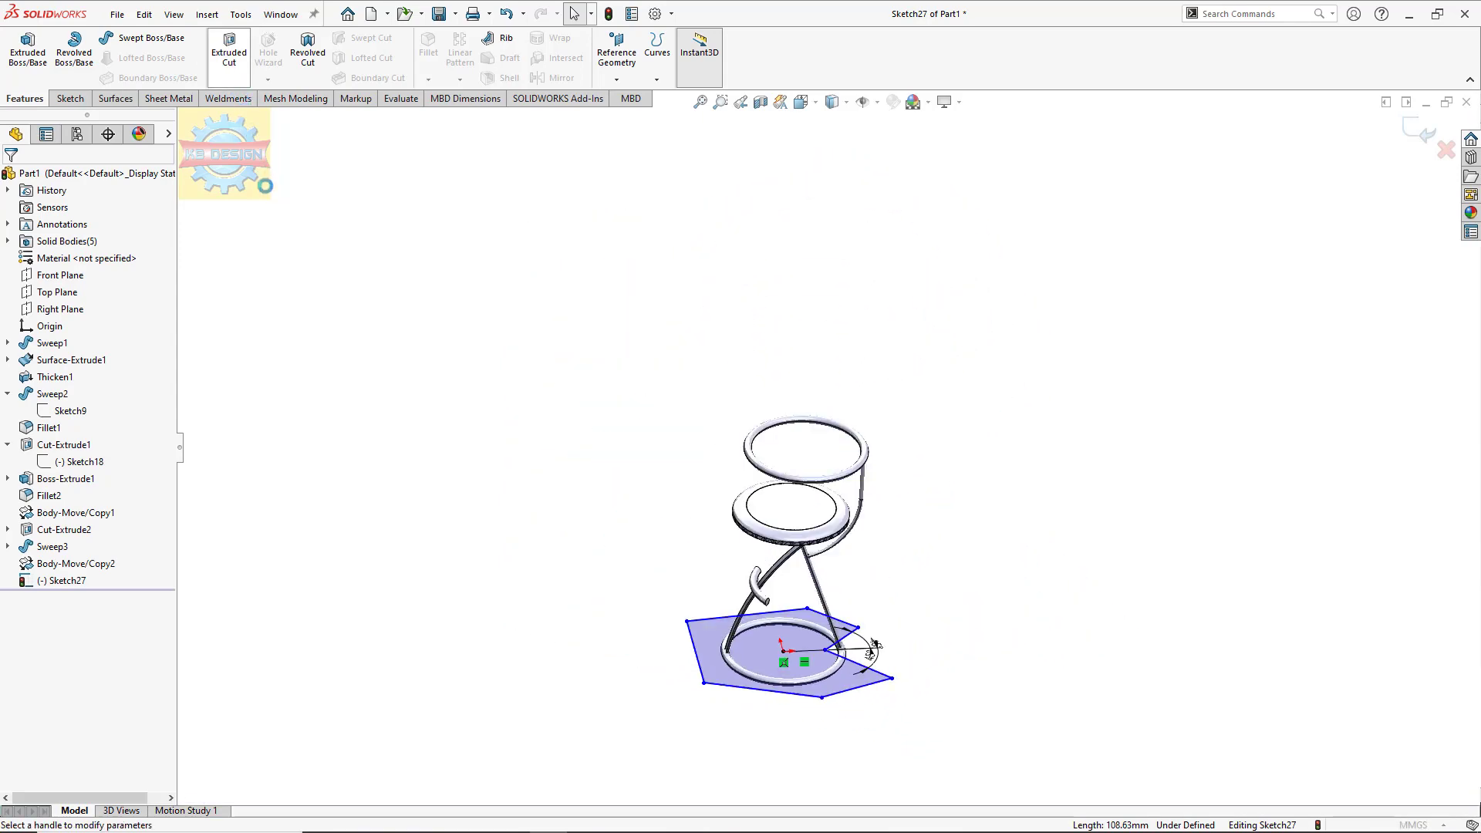
{"action": "left_click", "coordinate": [70, 270]}
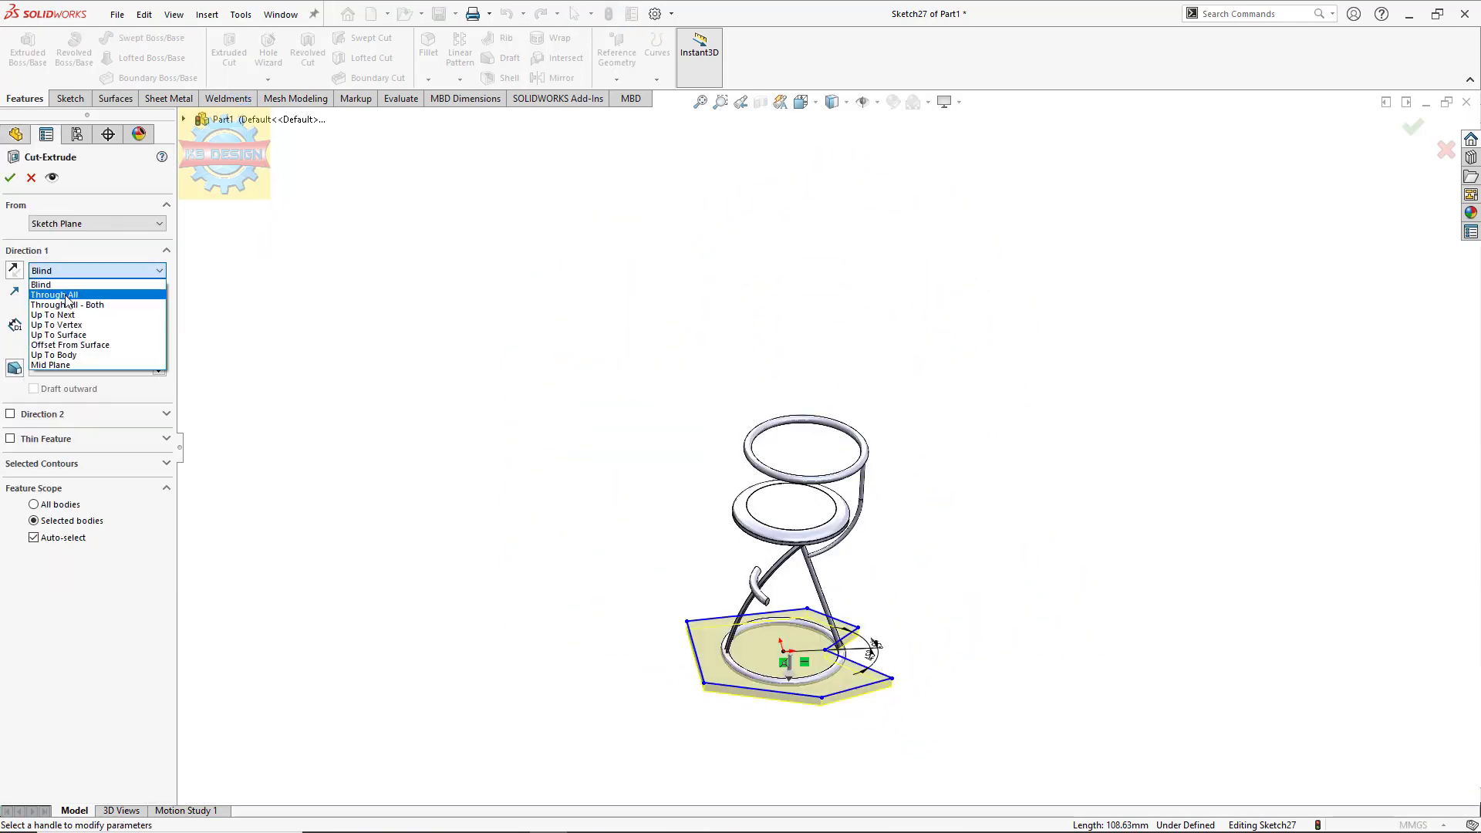
{"action": "left_click", "coordinate": [67, 296]}
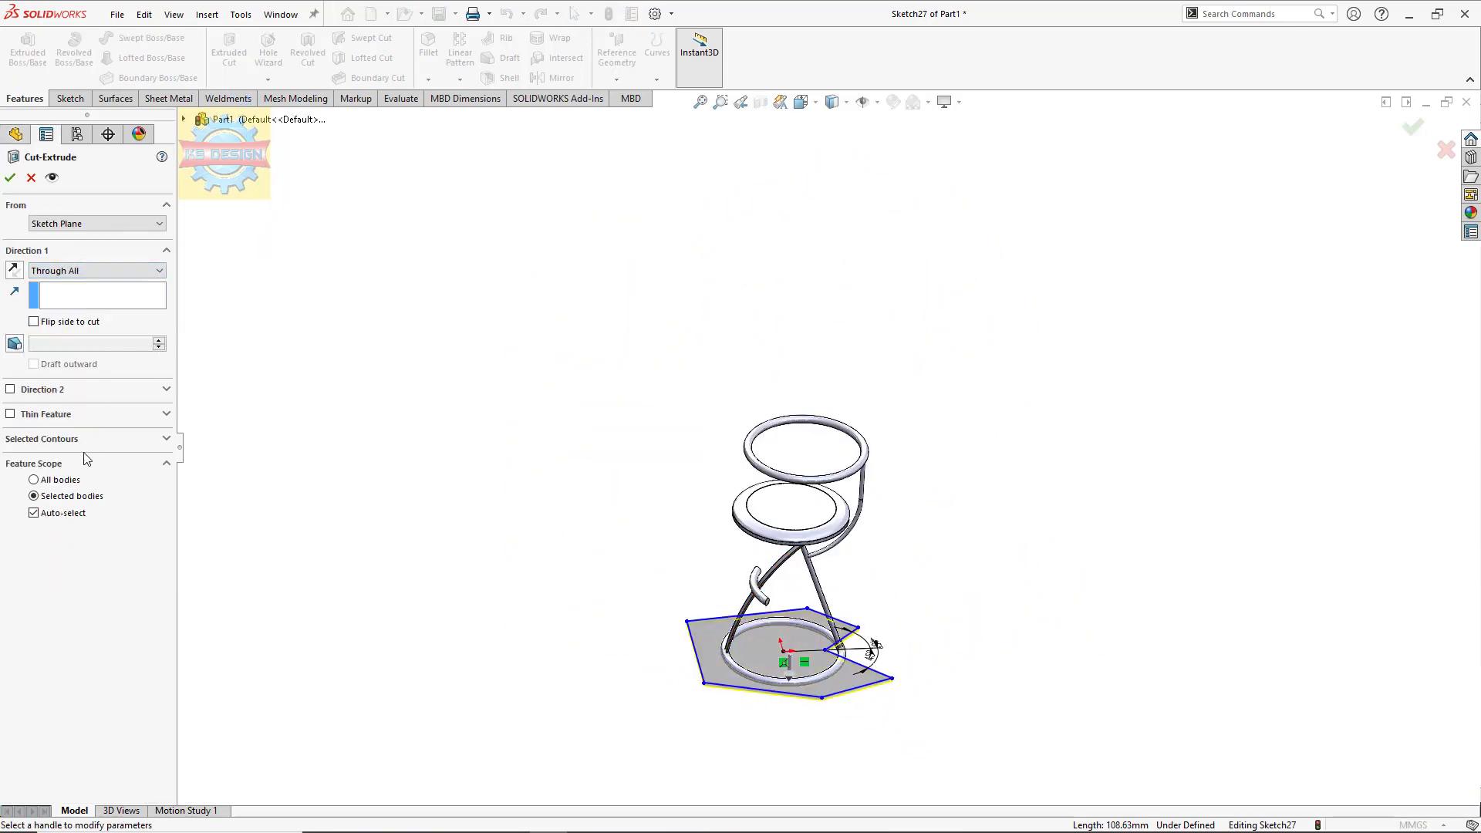
{"action": "left_click", "coordinate": [62, 515]}
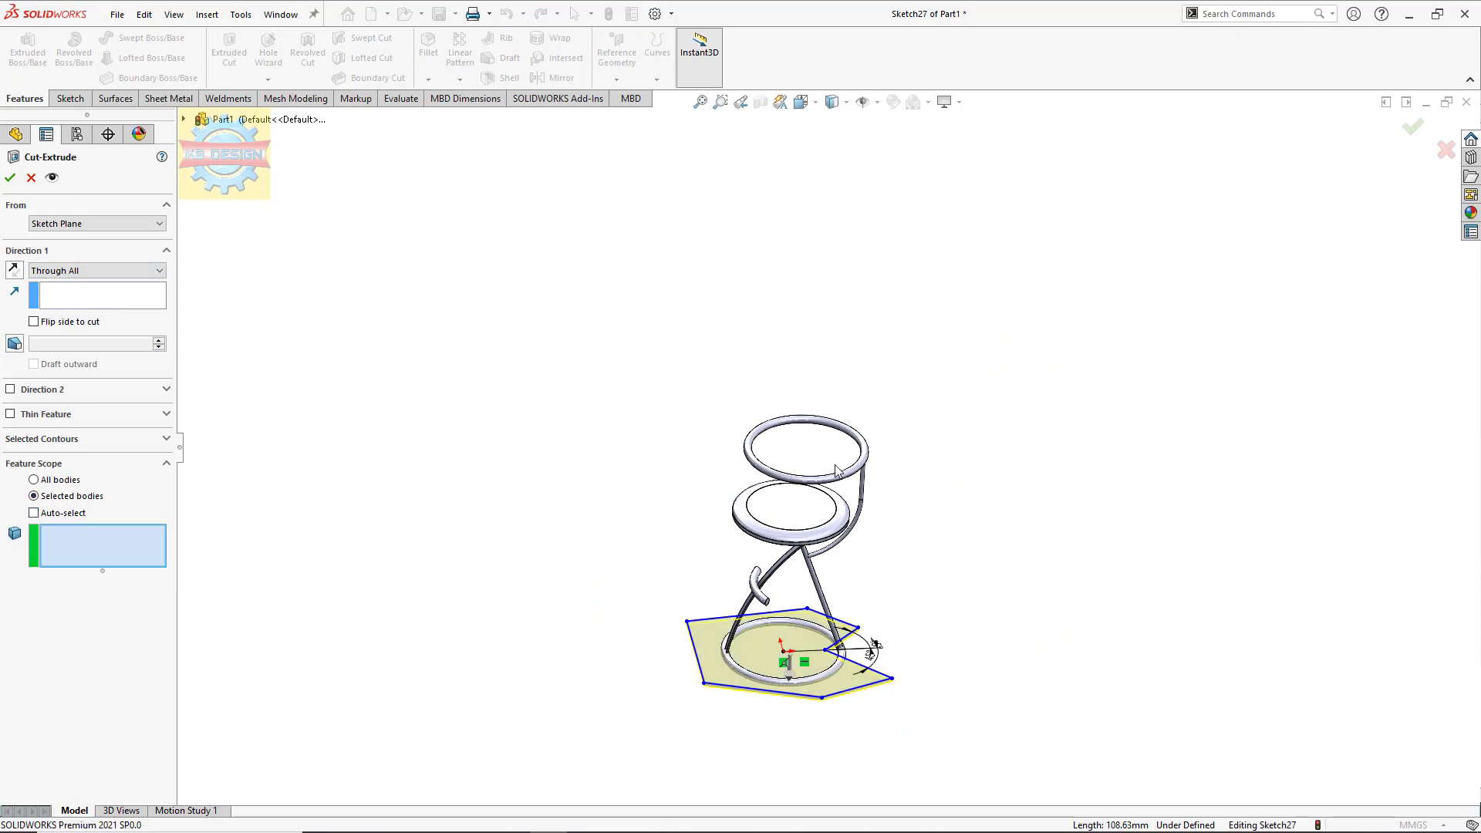
{"action": "left_click", "coordinate": [782, 477]}
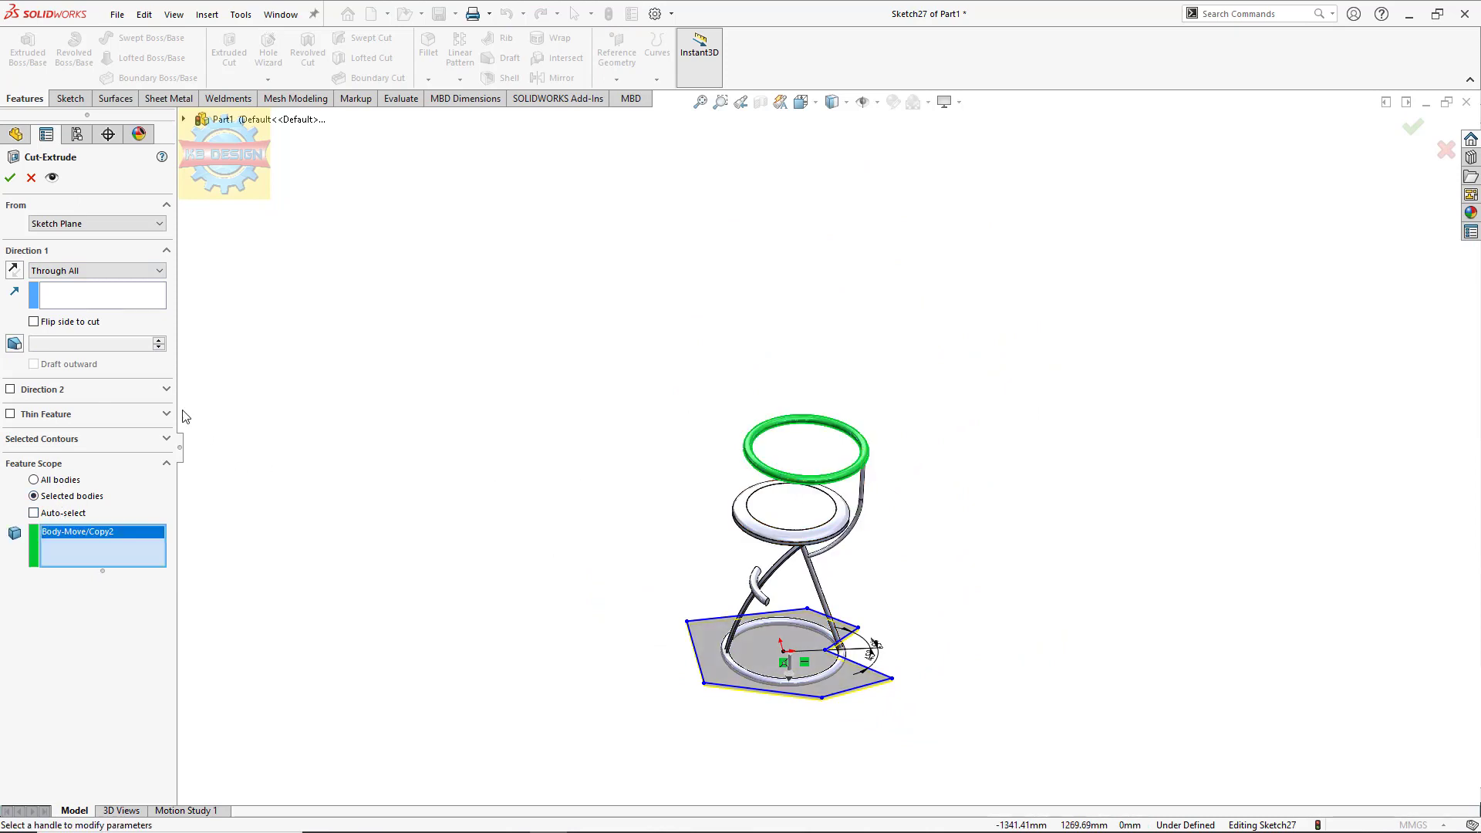
{"action": "left_click", "coordinate": [68, 274]}
{"action": "left_click", "coordinate": [73, 312]}
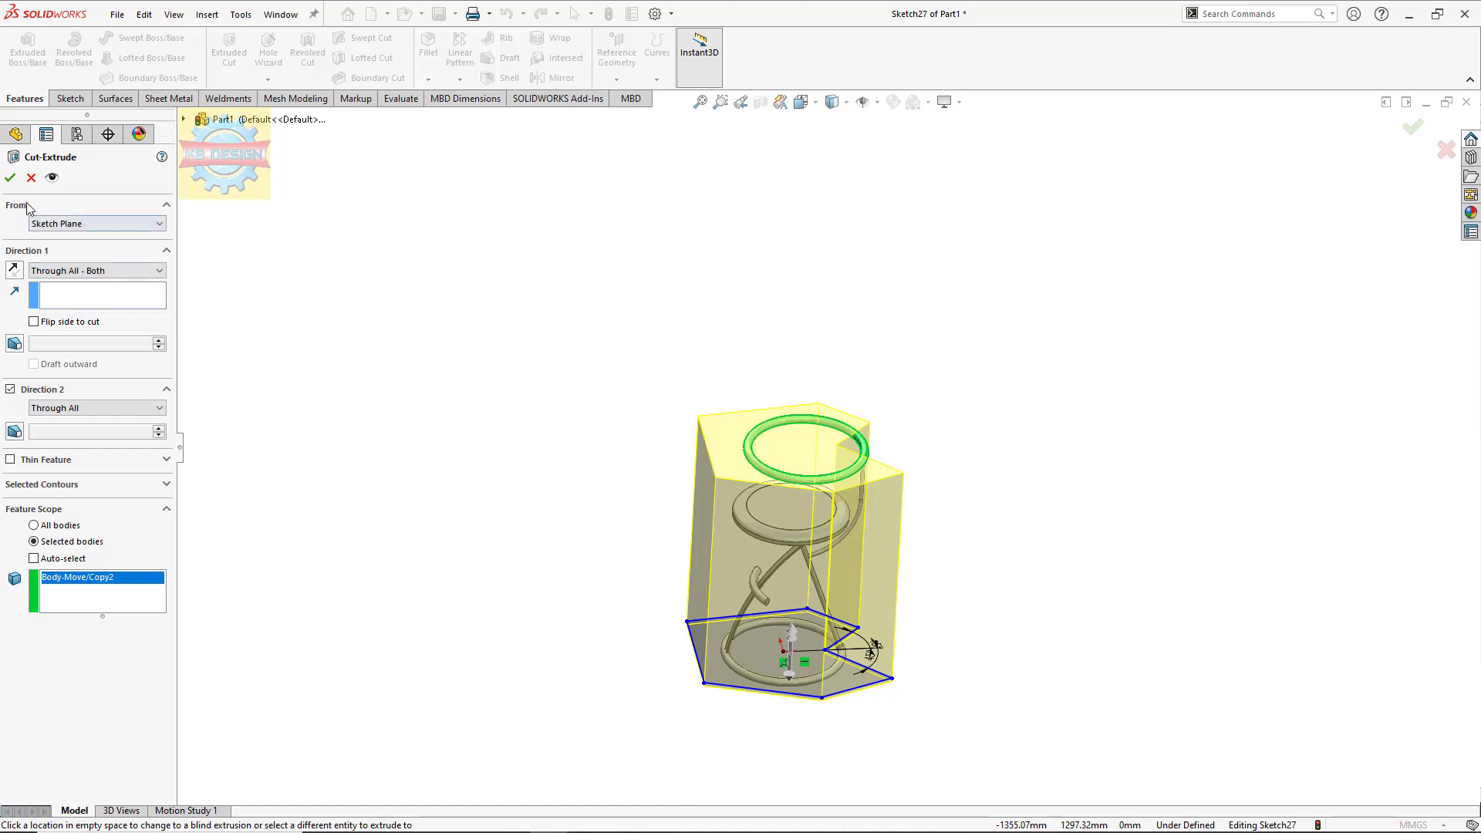
{"action": "left_click", "coordinate": [11, 178]}
{"action": "left_click", "coordinate": [664, 538]}
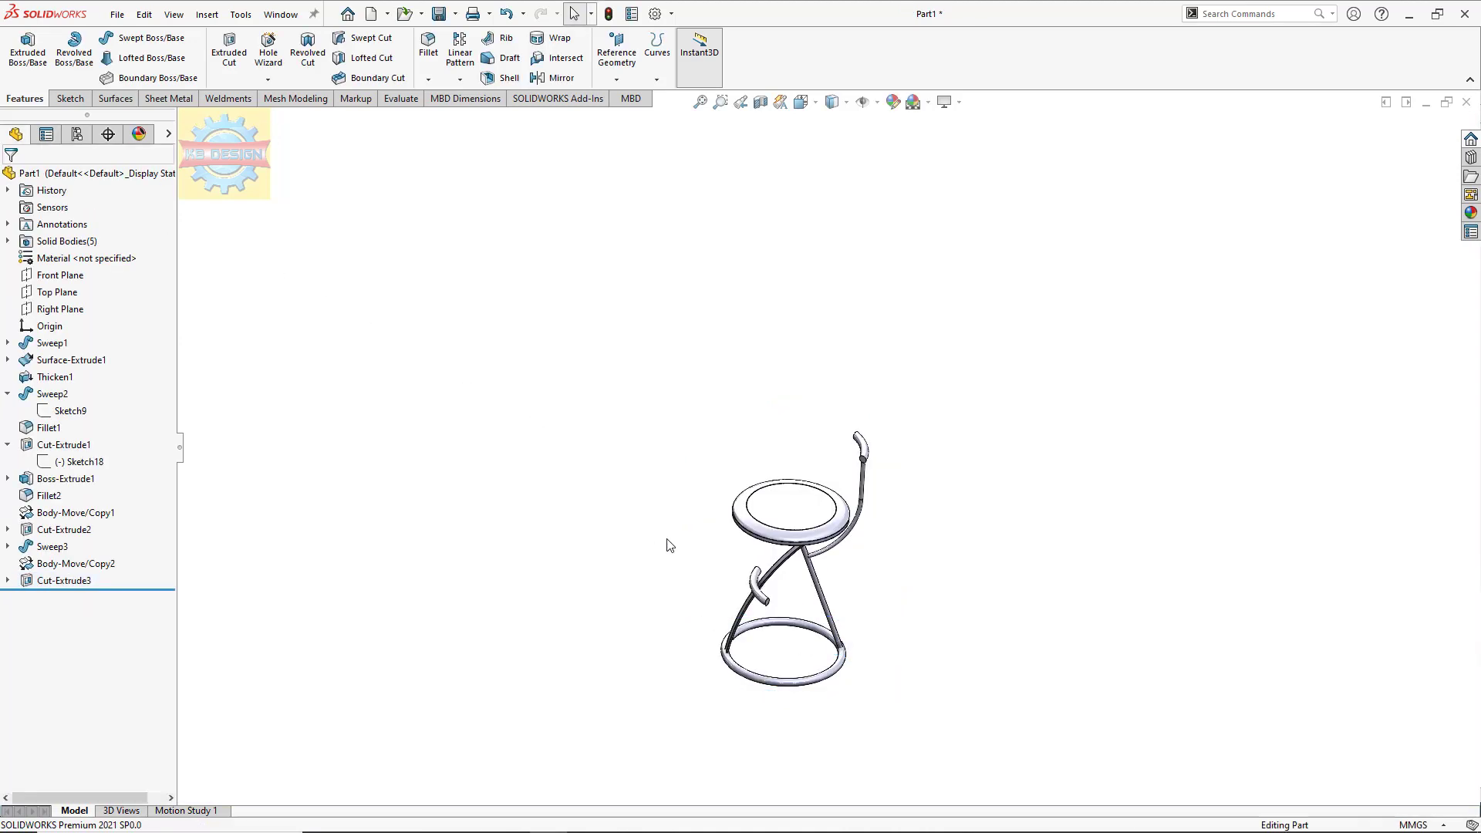
{"action": "mouse_move", "coordinate": [664, 538]}
{"action": "middle_mouse_down"}
{"action": "mouse_move", "coordinate": [783, 436]}
{"action": "mouse_move", "coordinate": [721, 544]}
{"action": "mouse_move", "coordinate": [810, 602]}
{"action": "mouse_move", "coordinate": [922, 536]}
{"action": "mouse_move", "coordinate": [879, 511]}
{"action": "middle_mouse_up"}
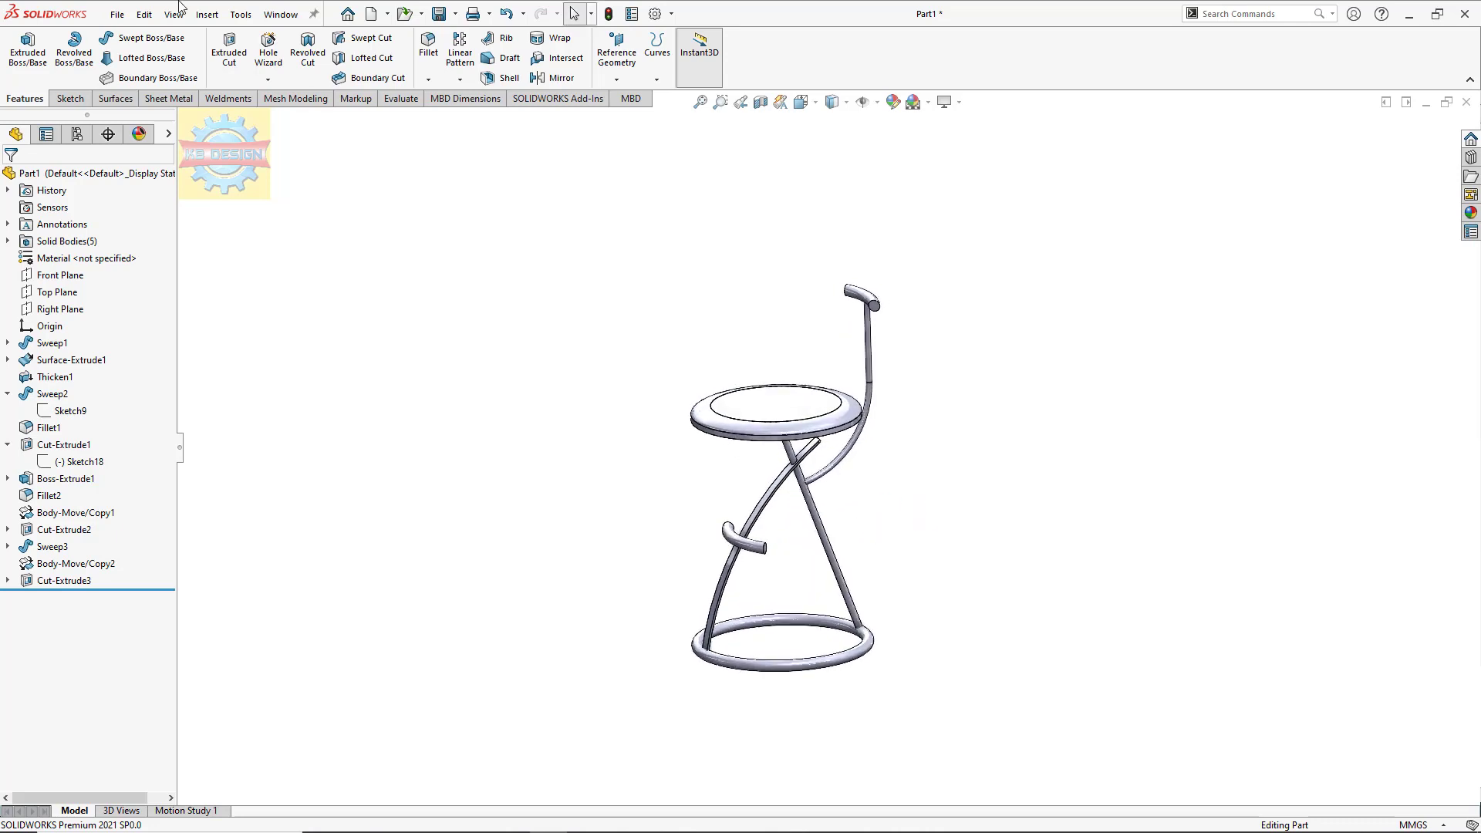
Step: Combine the ring base, legs, seat, footrest and backrest ring with Add into one body
{"action": "left_click", "coordinate": [206, 14]}
{"action": "mouse_move", "coordinate": [233, 76]}
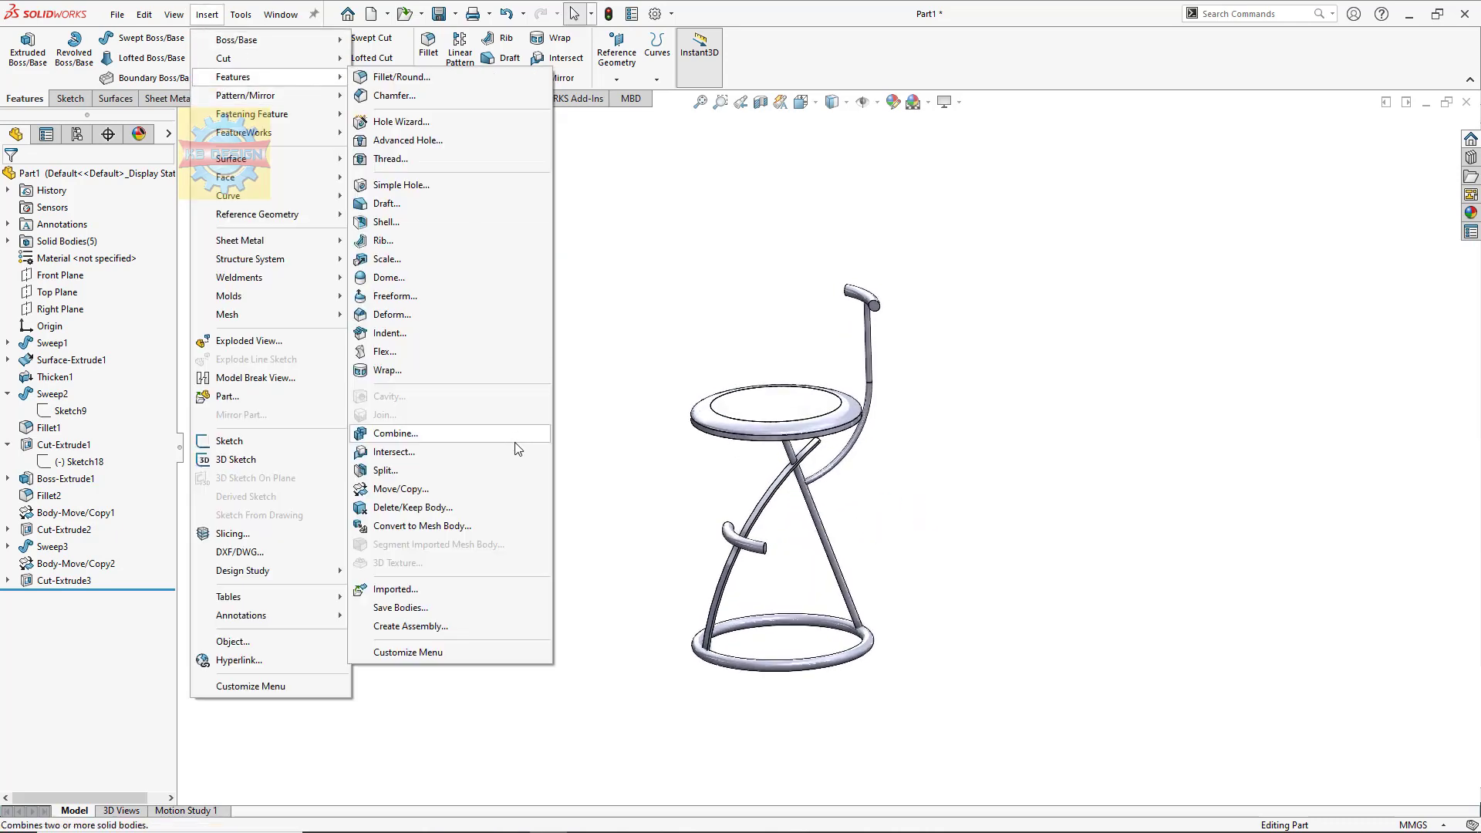
{"action": "left_click", "coordinate": [494, 433]}
{"action": "left_click", "coordinate": [723, 655]}
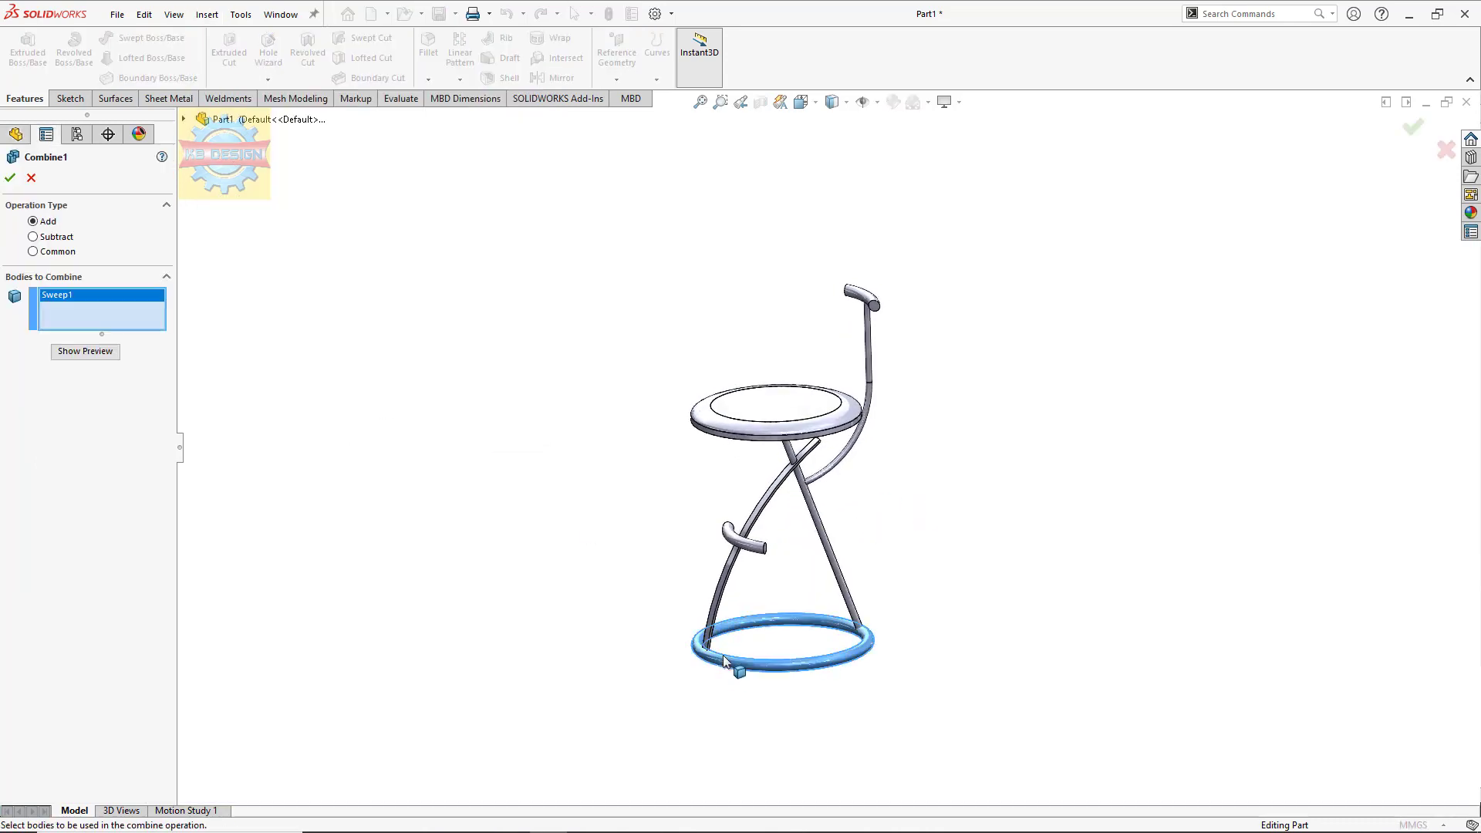
{"action": "left_click", "coordinate": [716, 622]}
{"action": "left_click", "coordinate": [762, 546]}
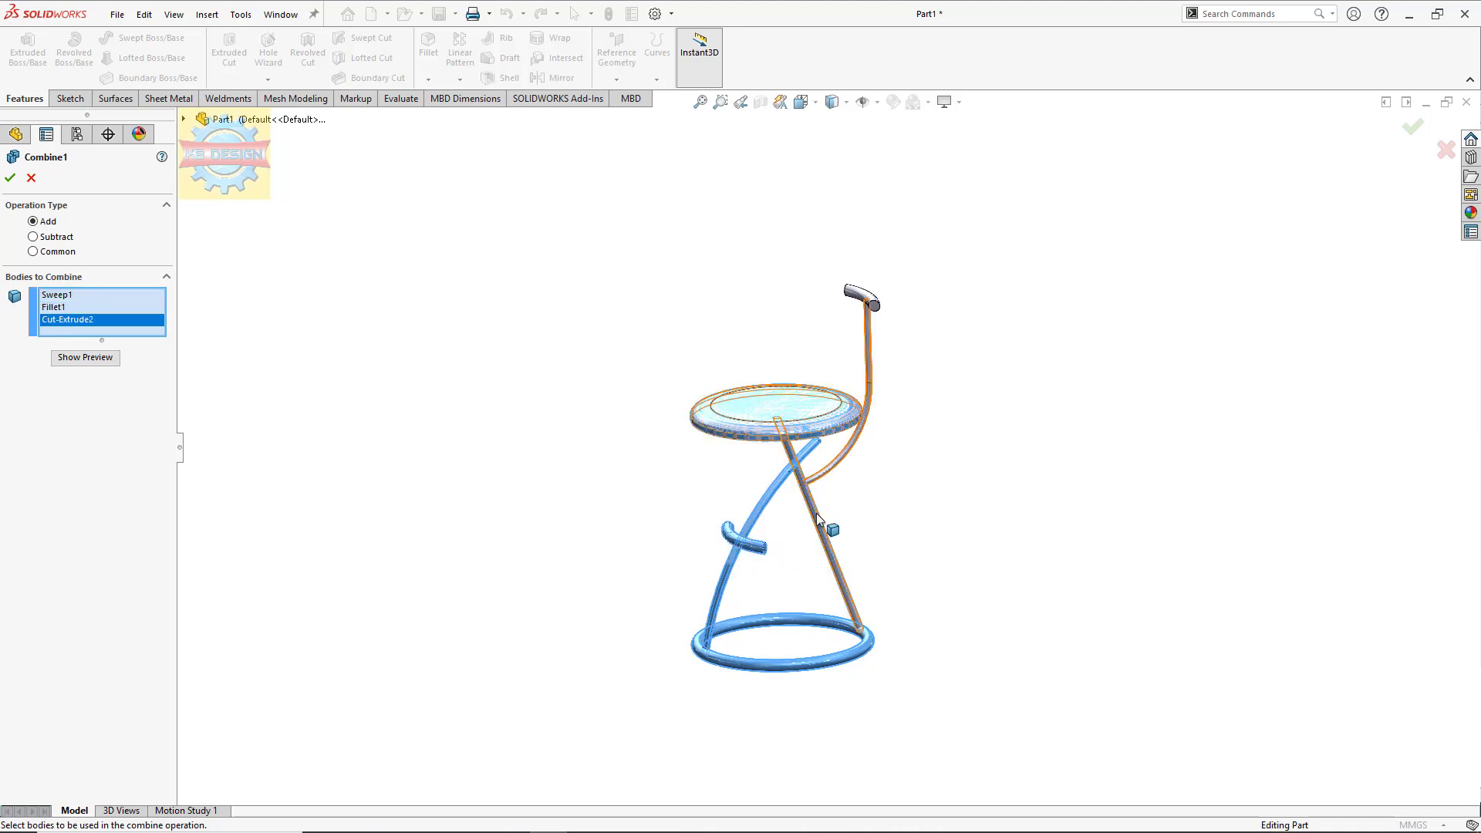
{"action": "left_click", "coordinate": [816, 512]}
{"action": "left_click", "coordinate": [867, 301]}
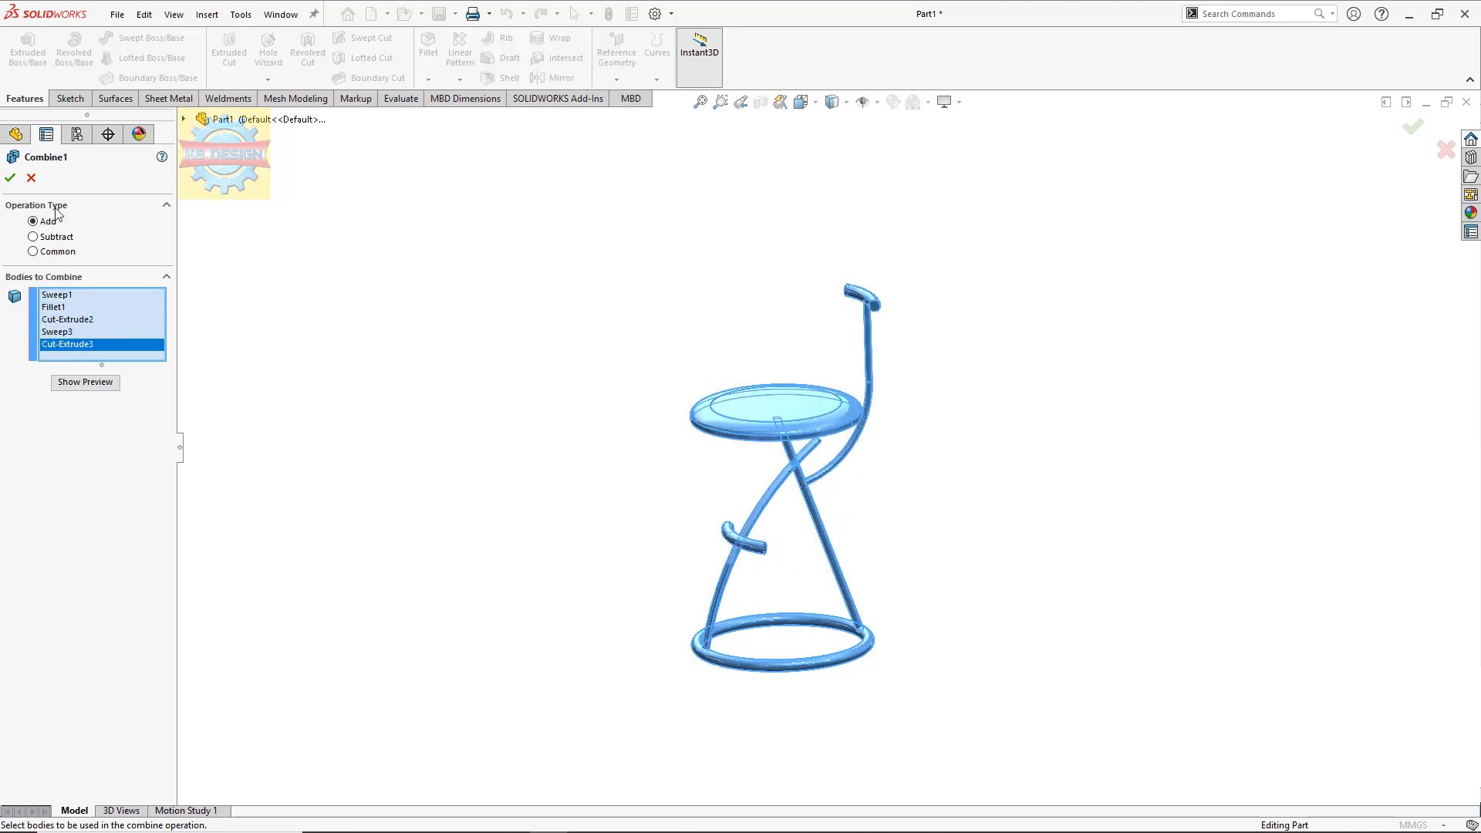
{"action": "left_click", "coordinate": [9, 180]}
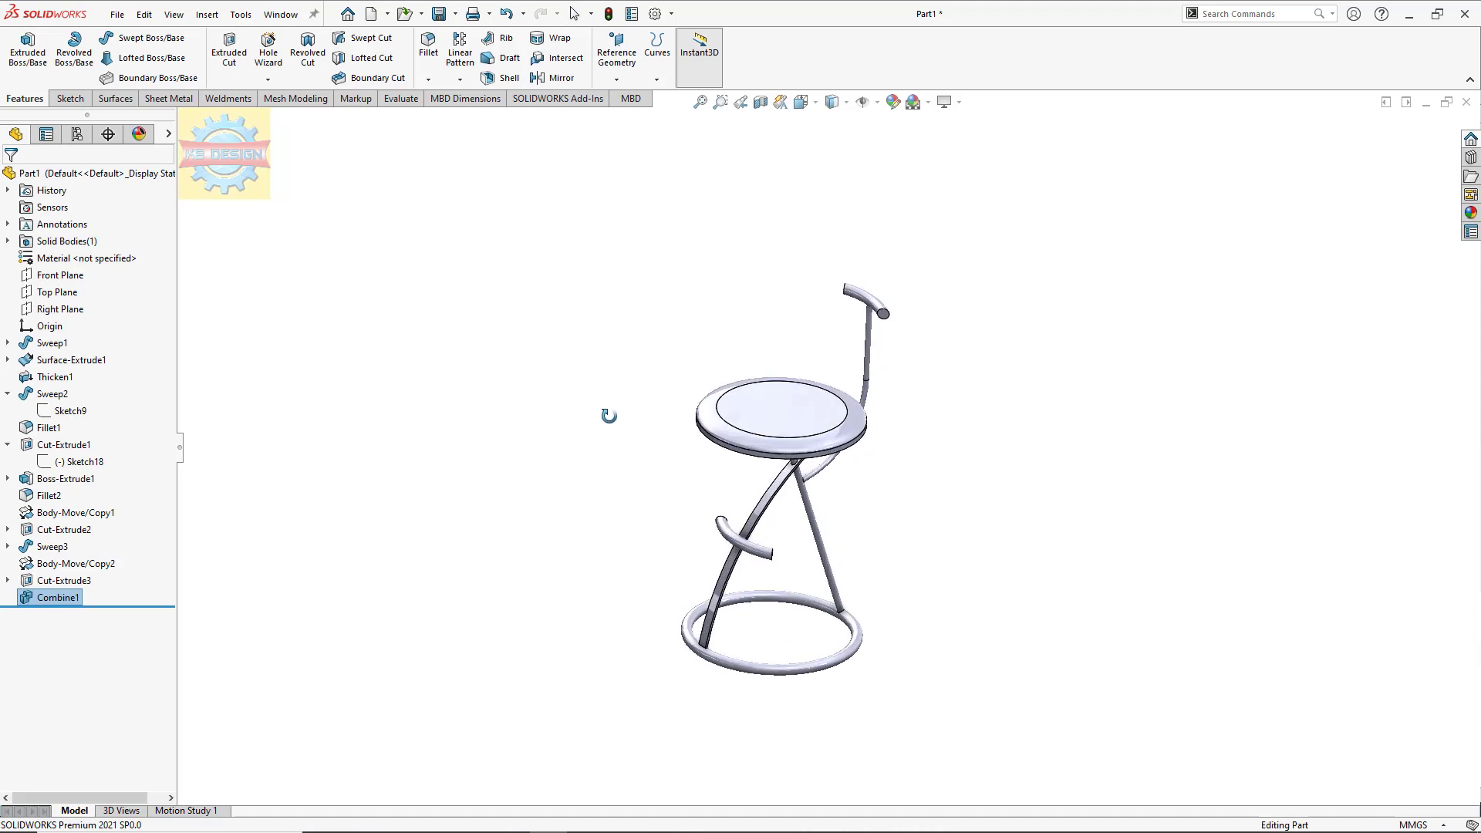
Step: Give the seat's Boss-Extrude1 and Fillet2 features a dark grey RGB 64, 64, 64 appearance
{"action": "scroll", "coordinate": [798, 527], "scroll_direction": "down", "scroll_amount": 2}
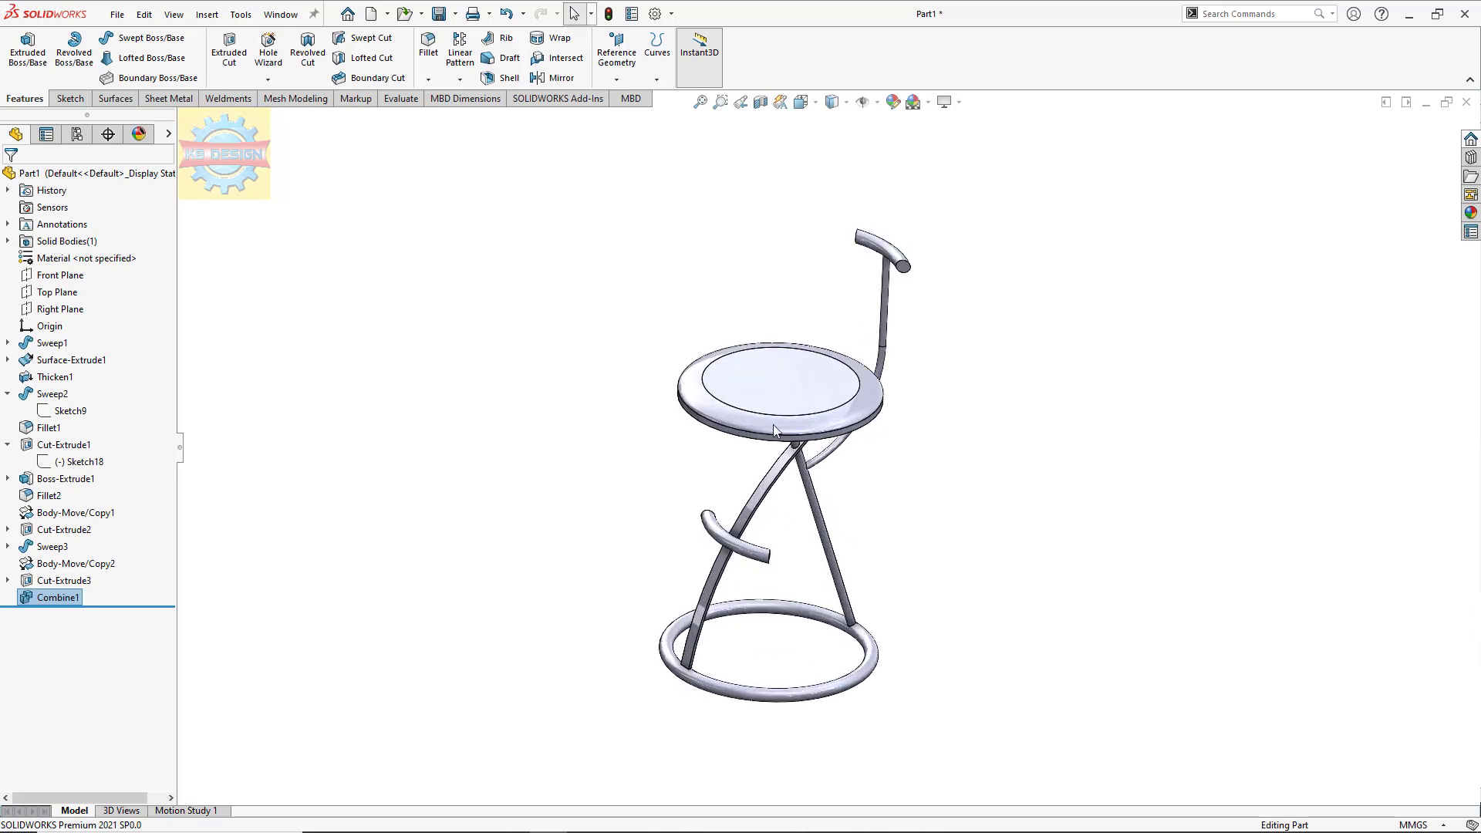
{"action": "right_click", "coordinate": [784, 382]}
{"action": "left_click", "coordinate": [910, 338]}
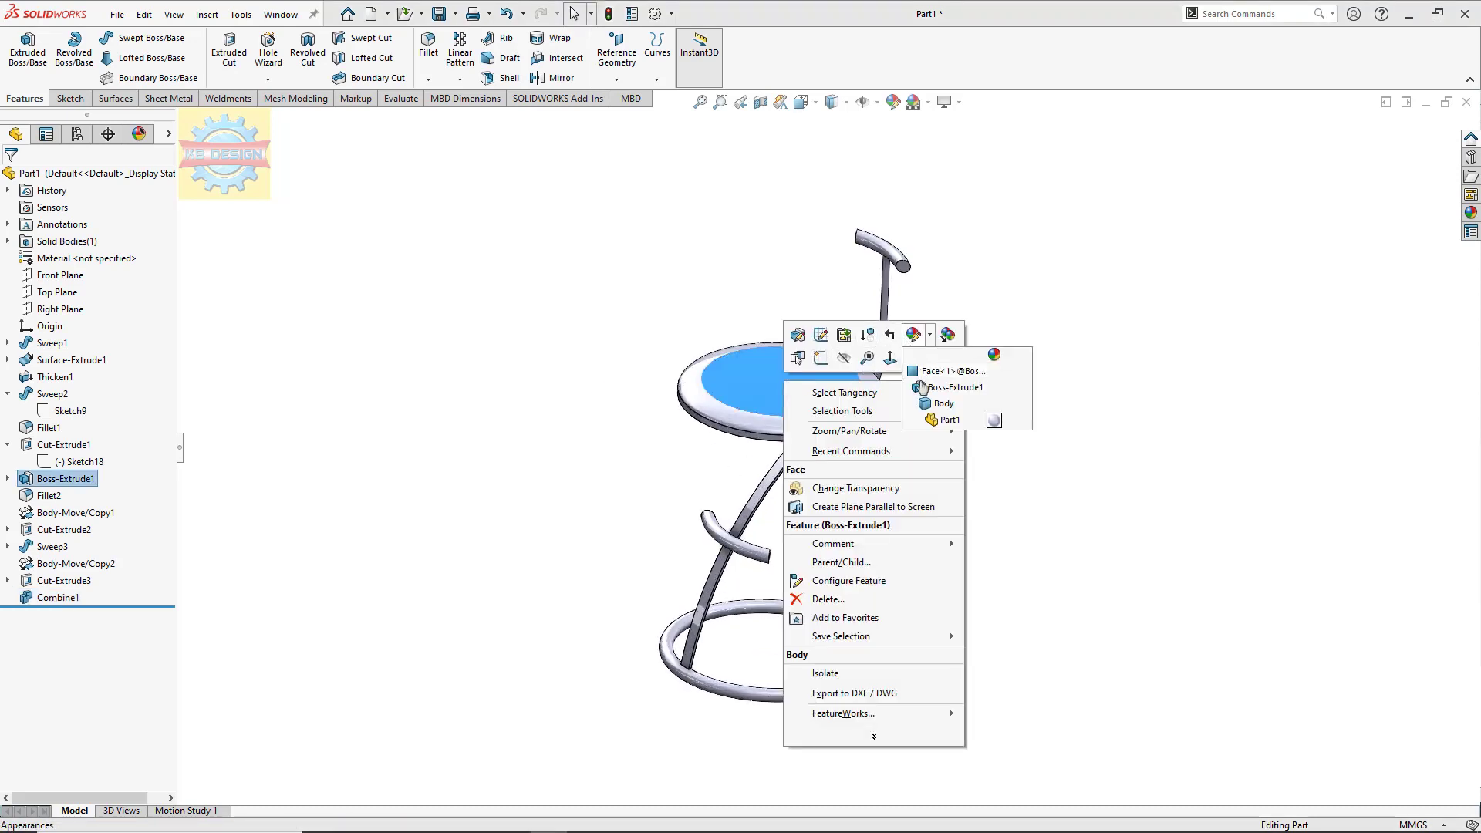
{"action": "left_click", "coordinate": [924, 392]}
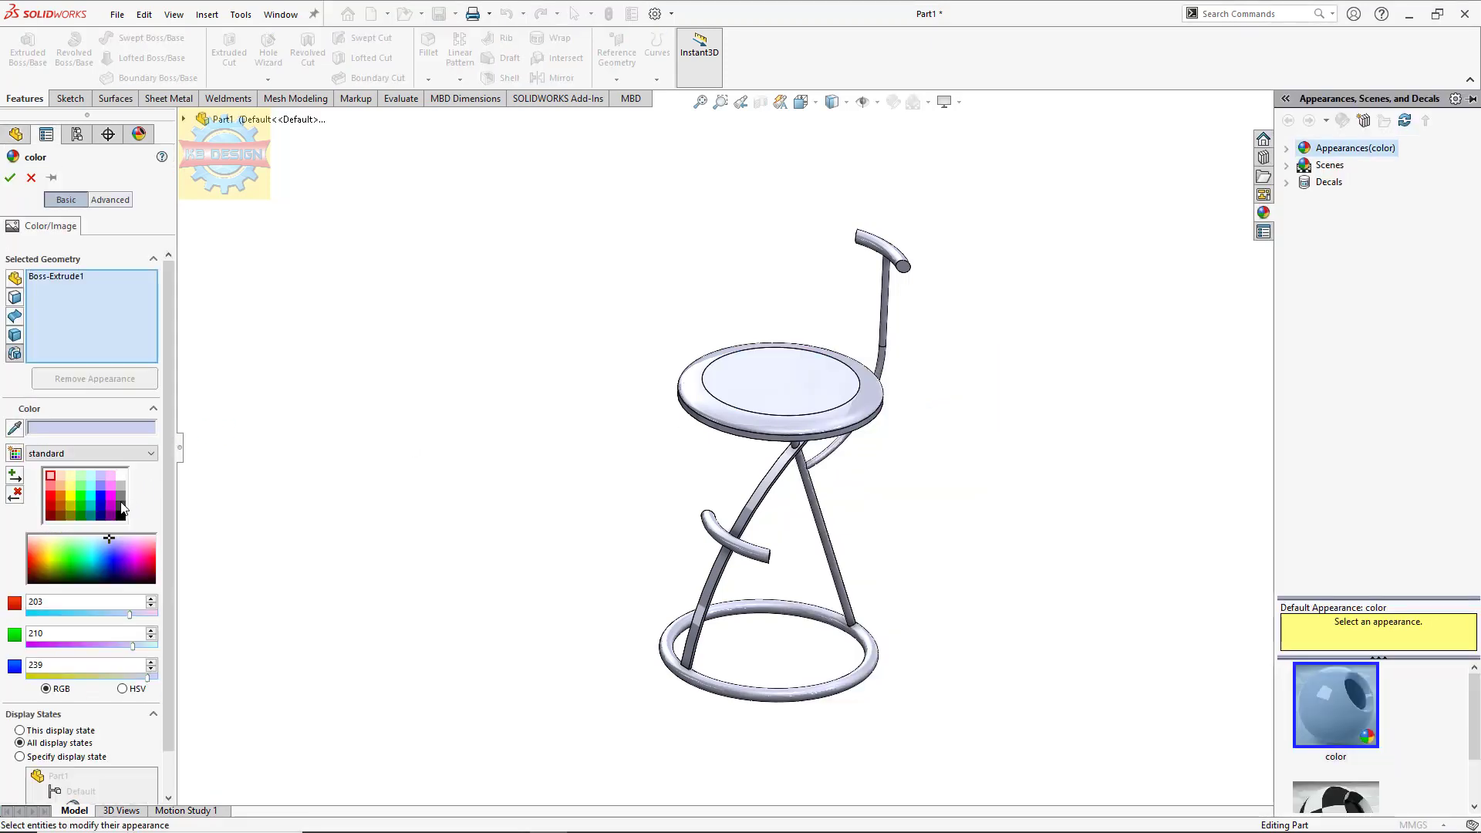
{"action": "left_click", "coordinate": [122, 508]}
{"action": "left_click", "coordinate": [735, 434]}
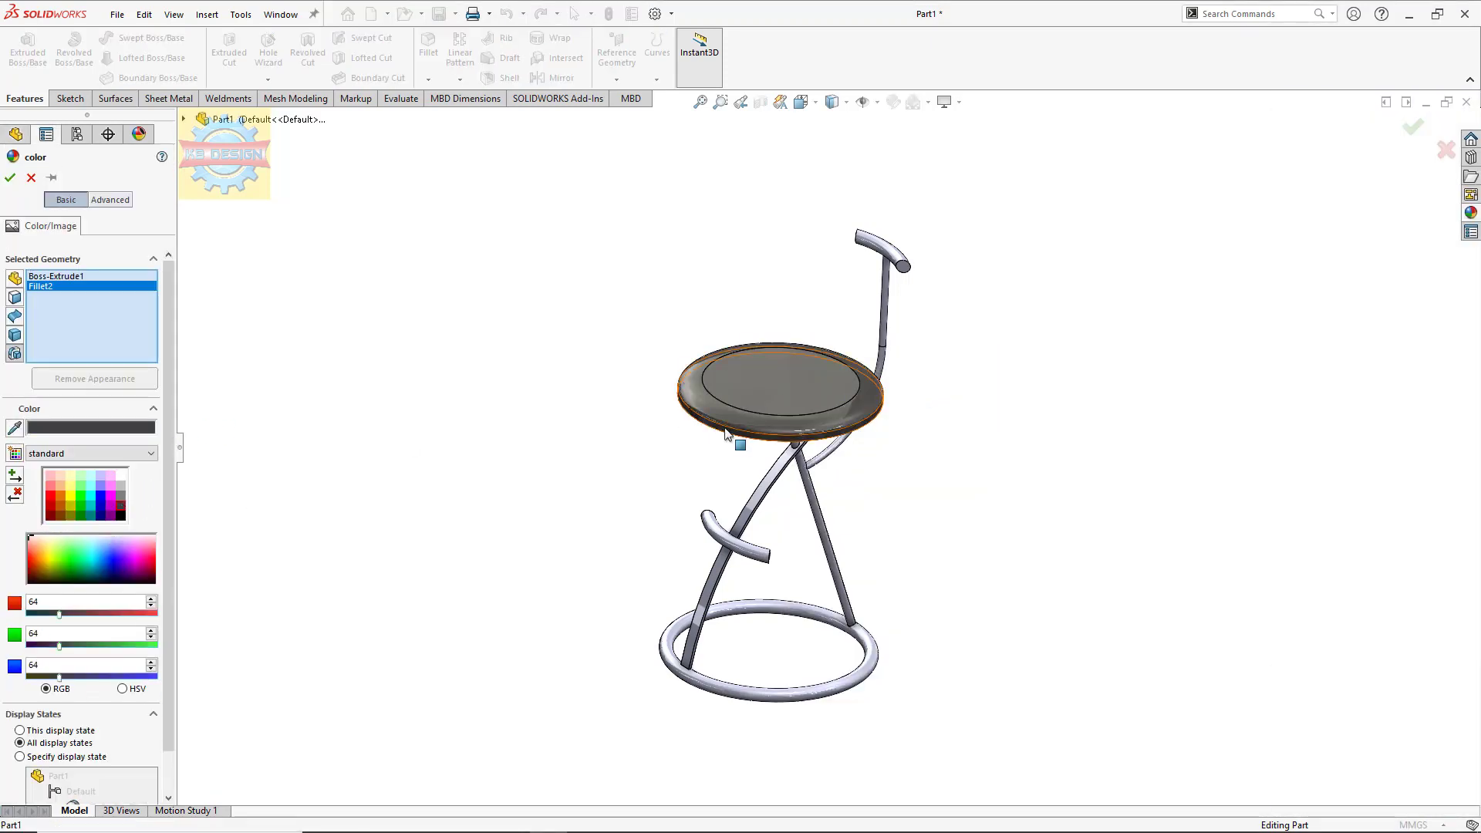
{"action": "left_click", "coordinate": [13, 176]}
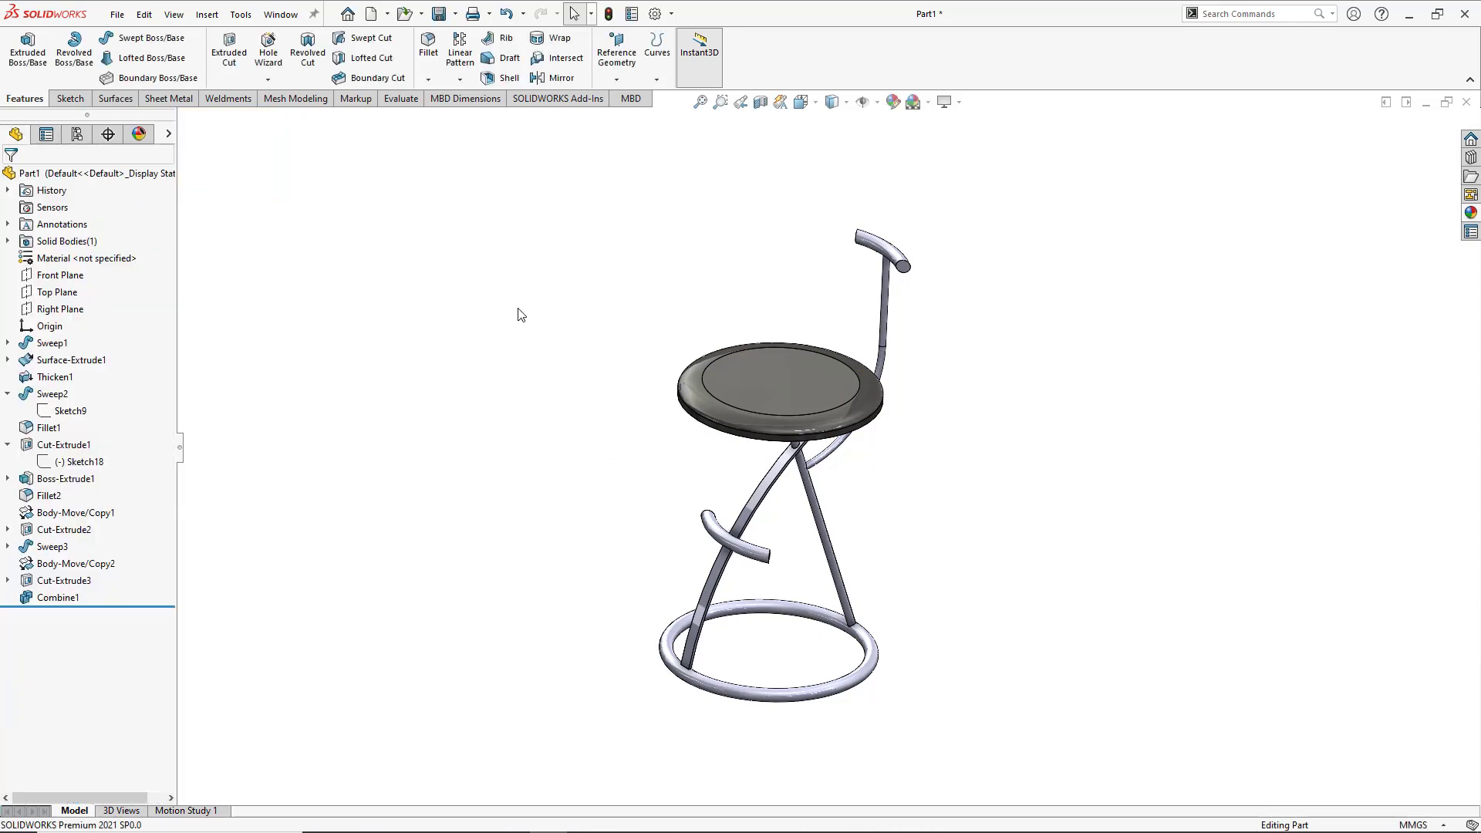